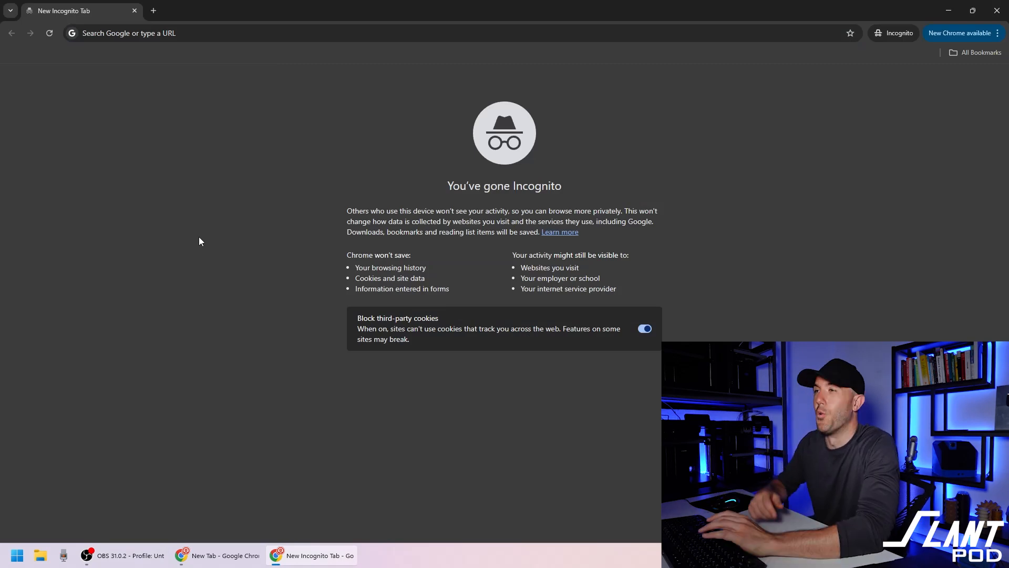
Step: Load Gmail and begin creating a new Google account for personal use
click(157, 34)
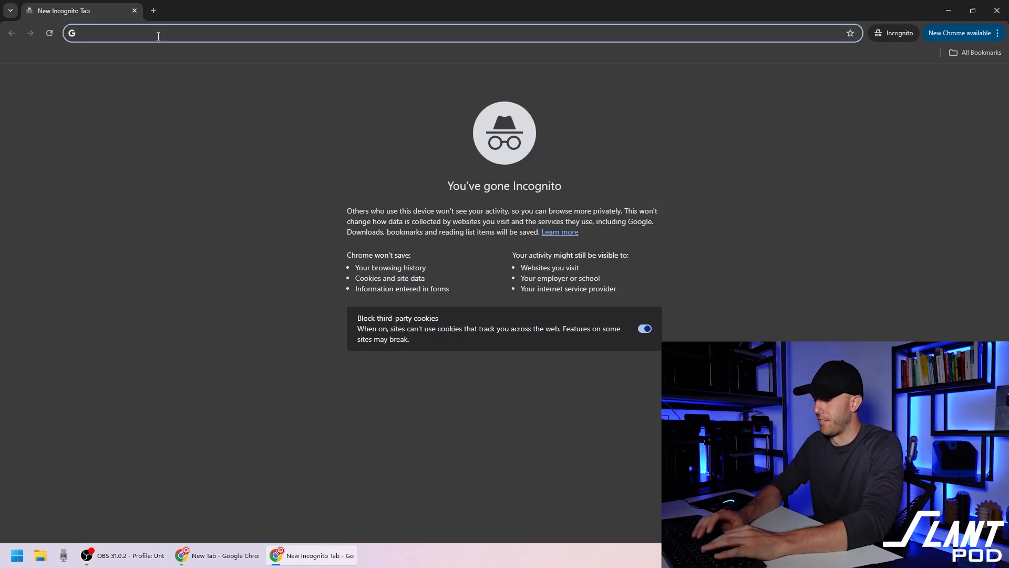
text(gmail)
key(Return)
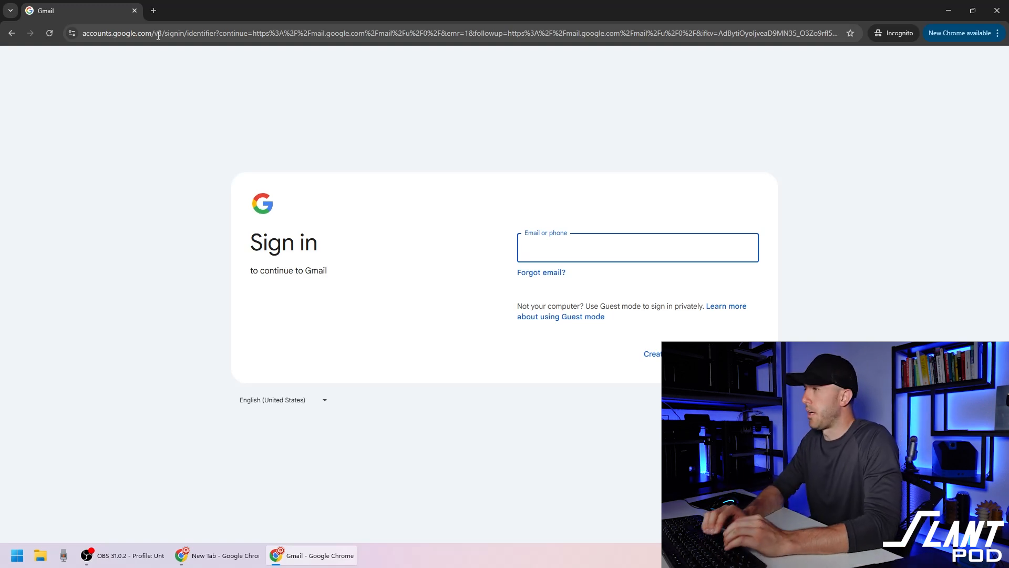
click(651, 353)
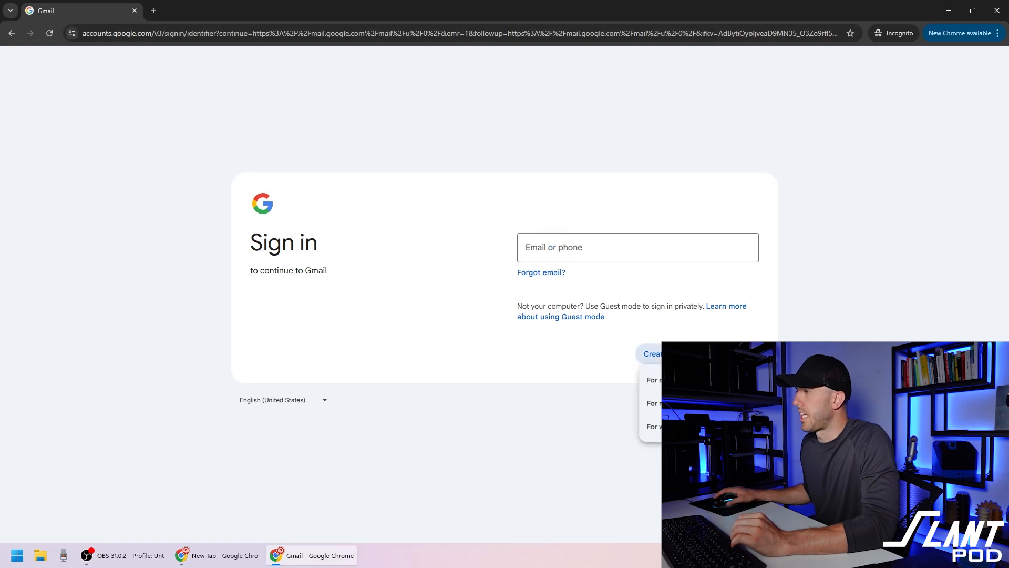
click(652, 381)
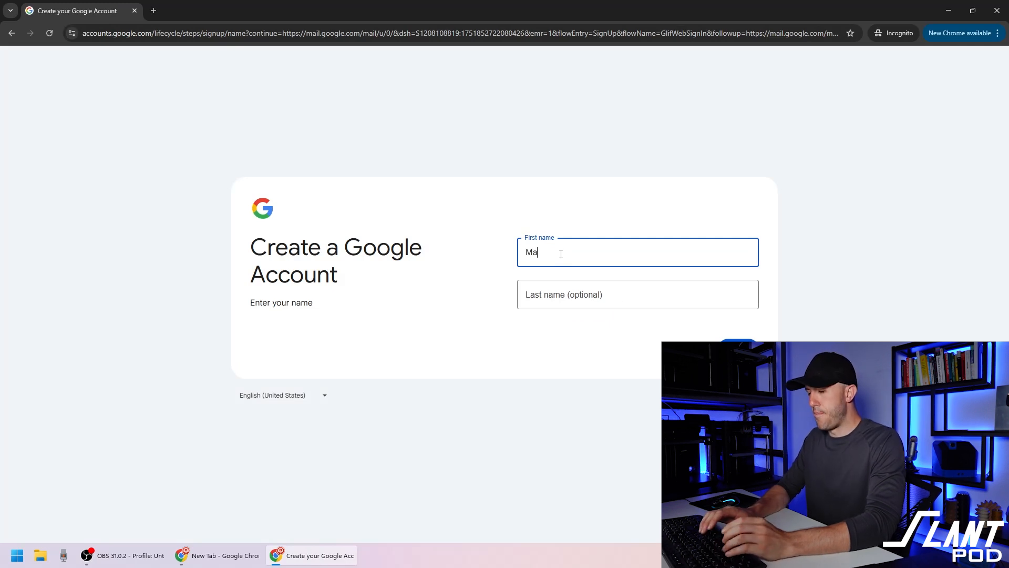
Step: Submit the name and enter a birthday of May 05, 1995
key(Tab)
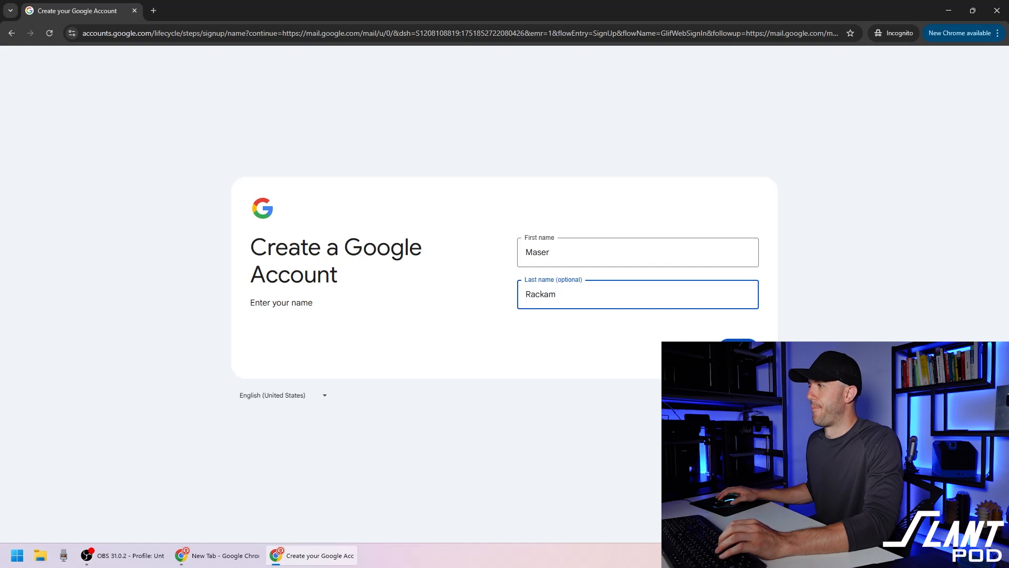
key(Return)
click(582, 252)
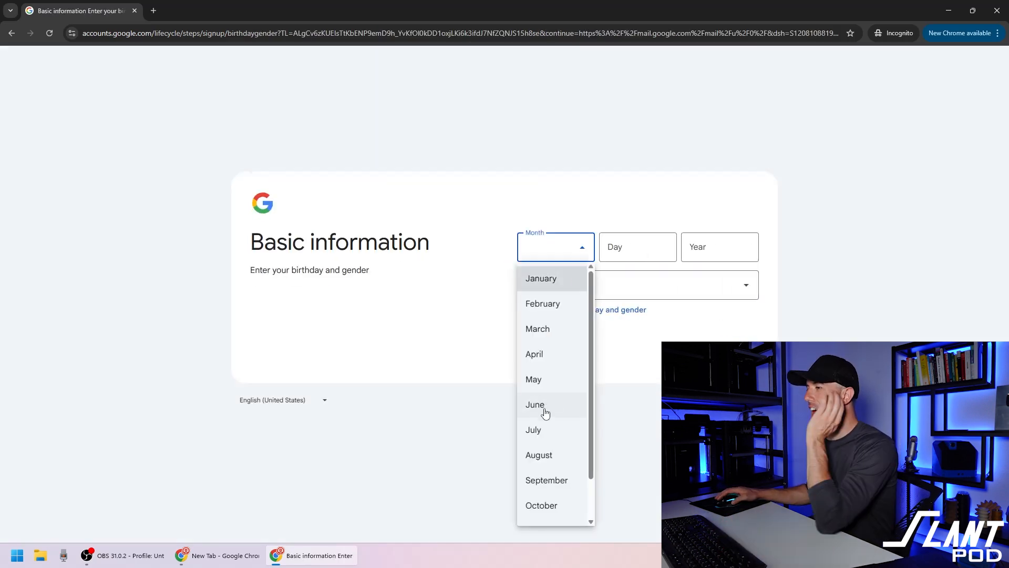
click(538, 384)
click(630, 240)
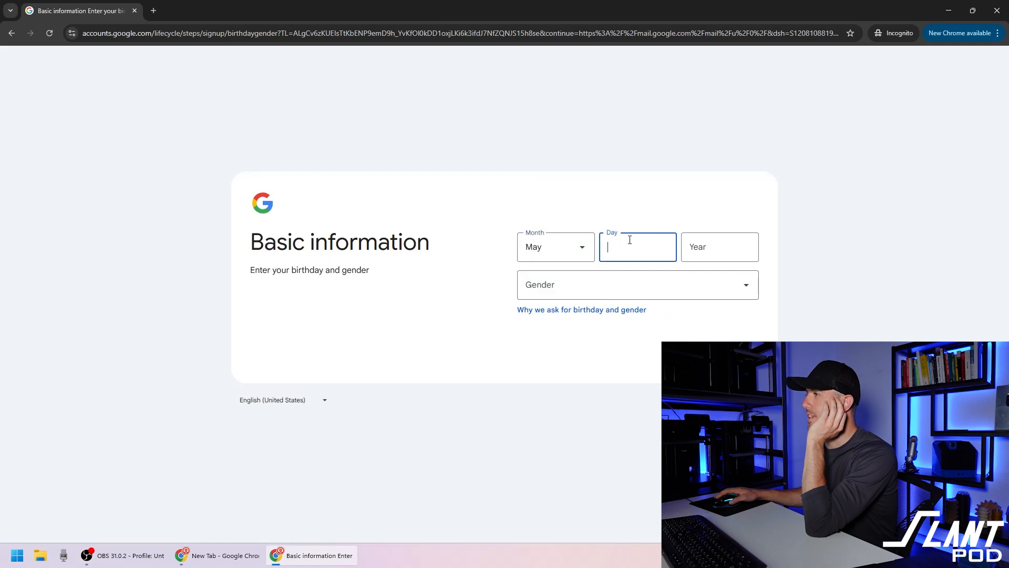
text(05)
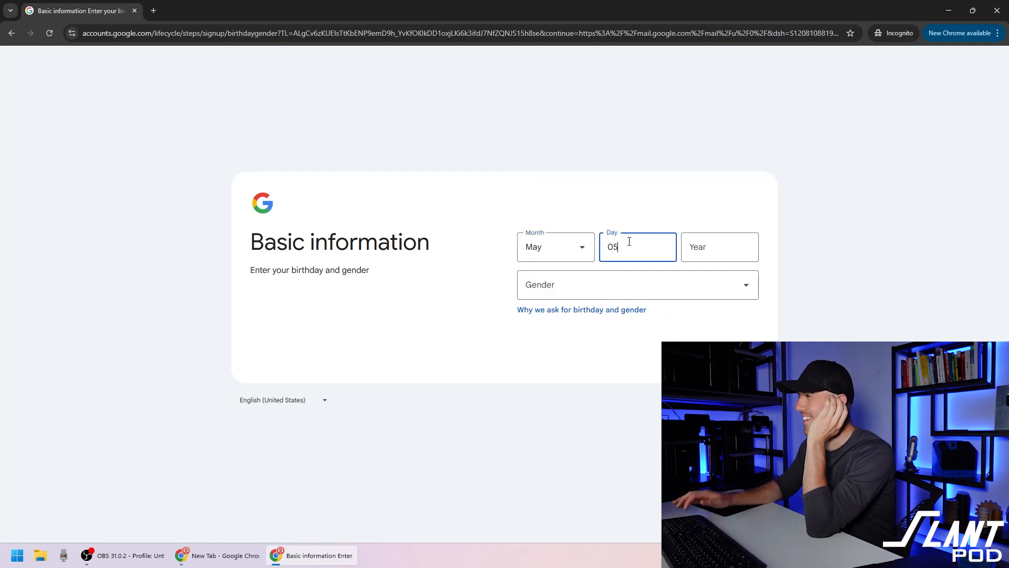
click(720, 254)
text(1992)
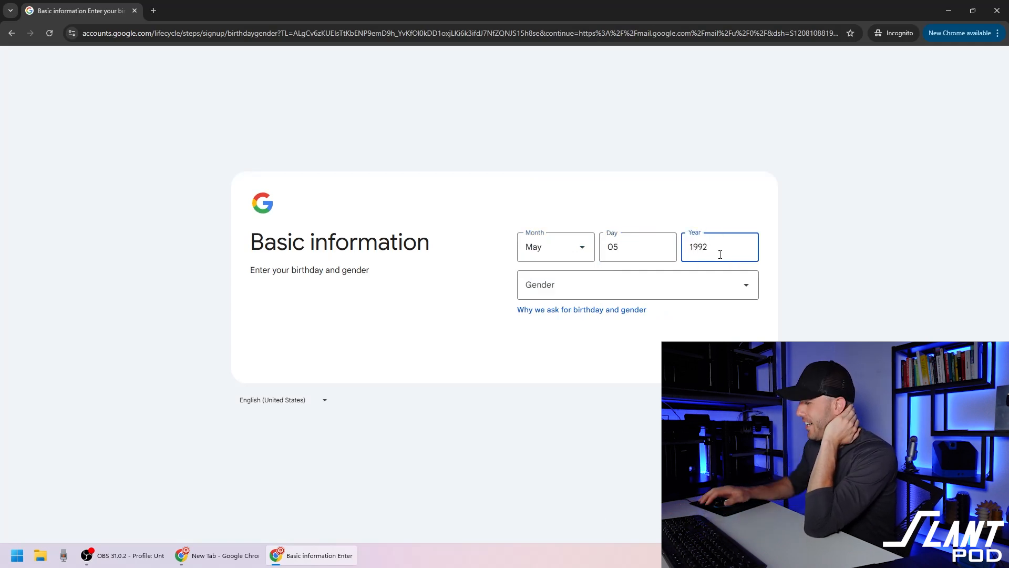
key(BackSpace)
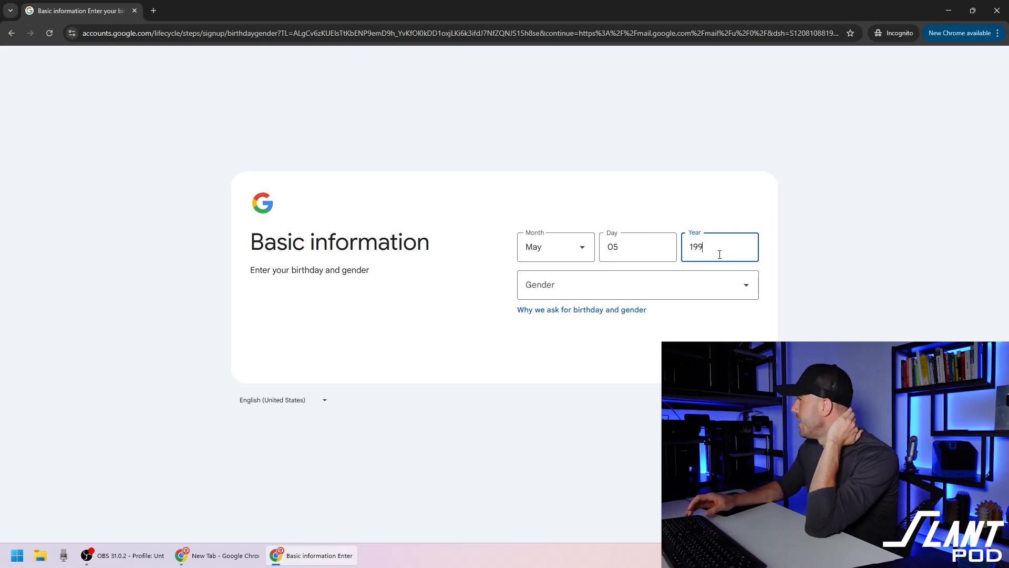
text(5)
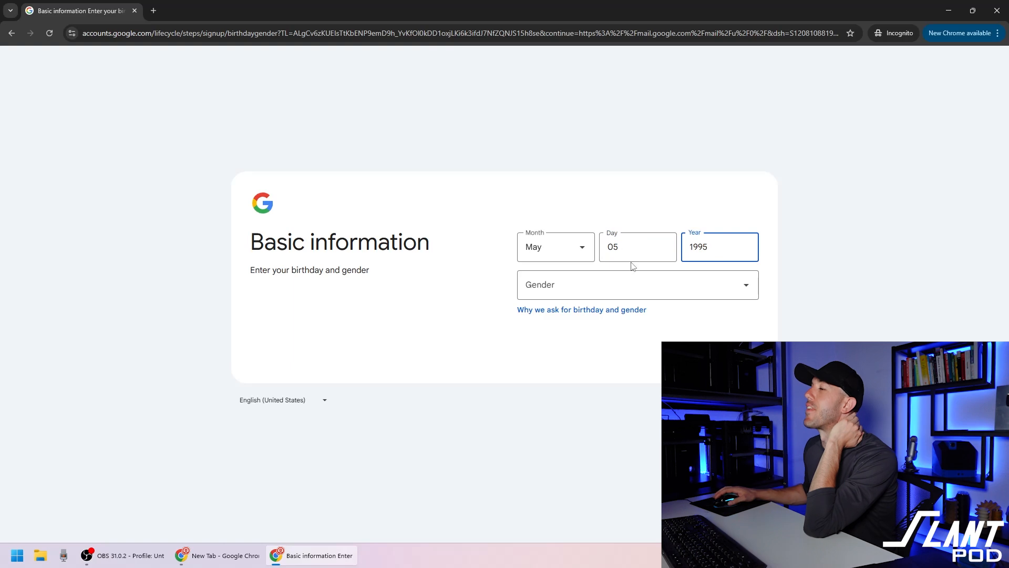
Step: Choose Male as the gender and continue to the Gmail address choice
click(667, 281)
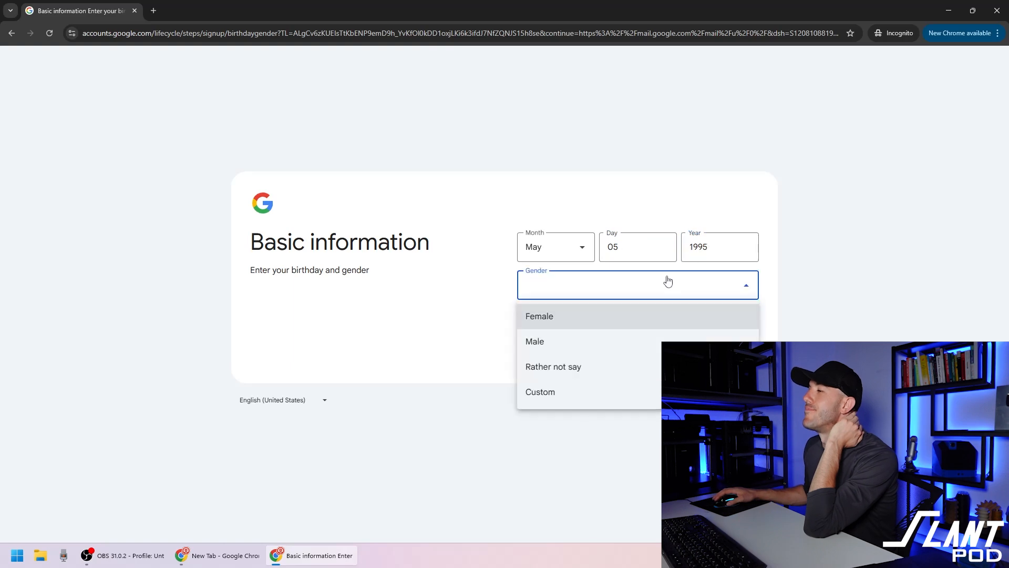
click(534, 342)
click(735, 355)
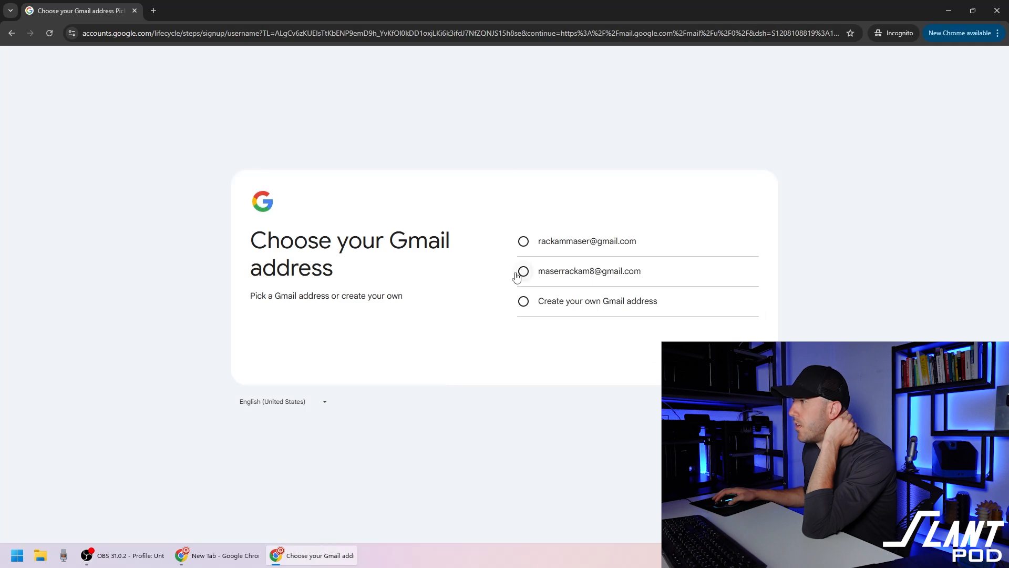
Step: Take the first suggested Gmail address, set a password, and start Shopify's free trial
click(517, 246)
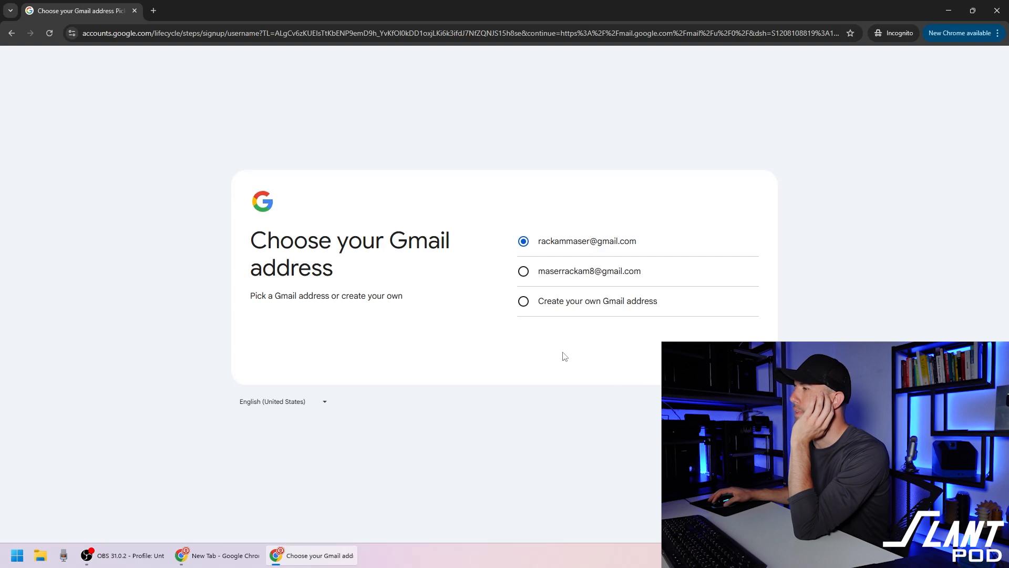
click(739, 356)
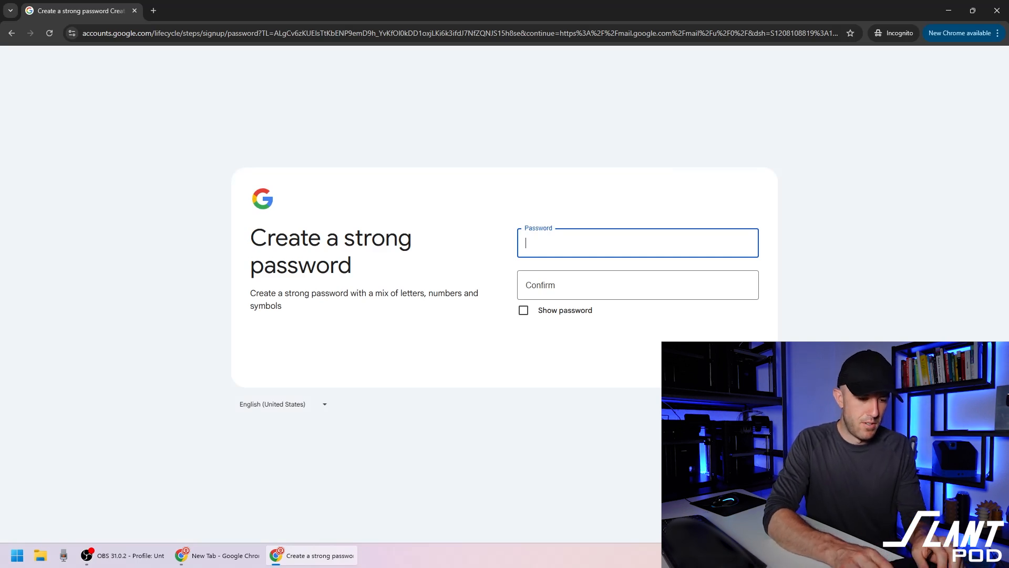
text(******)
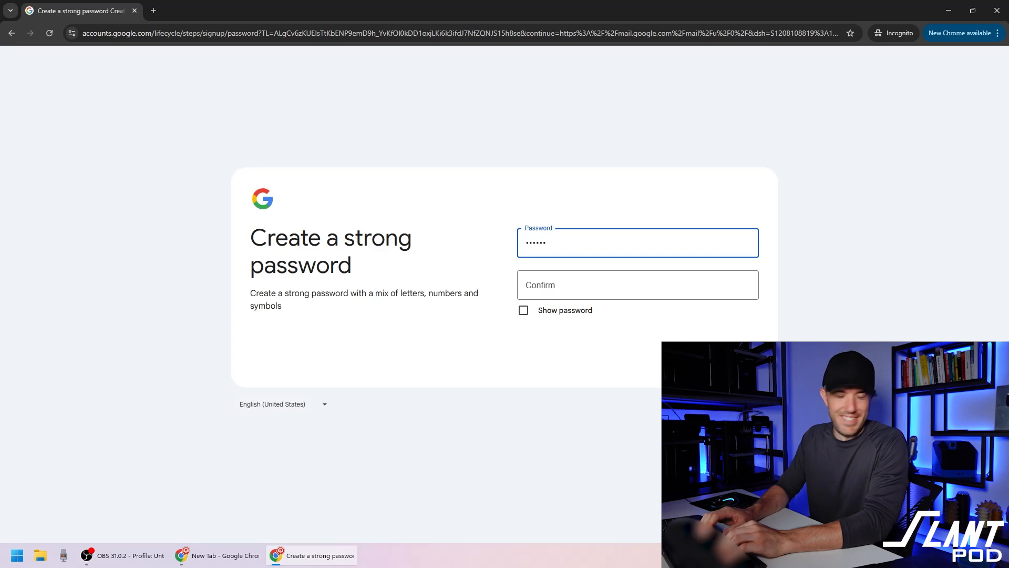
key(Tab)
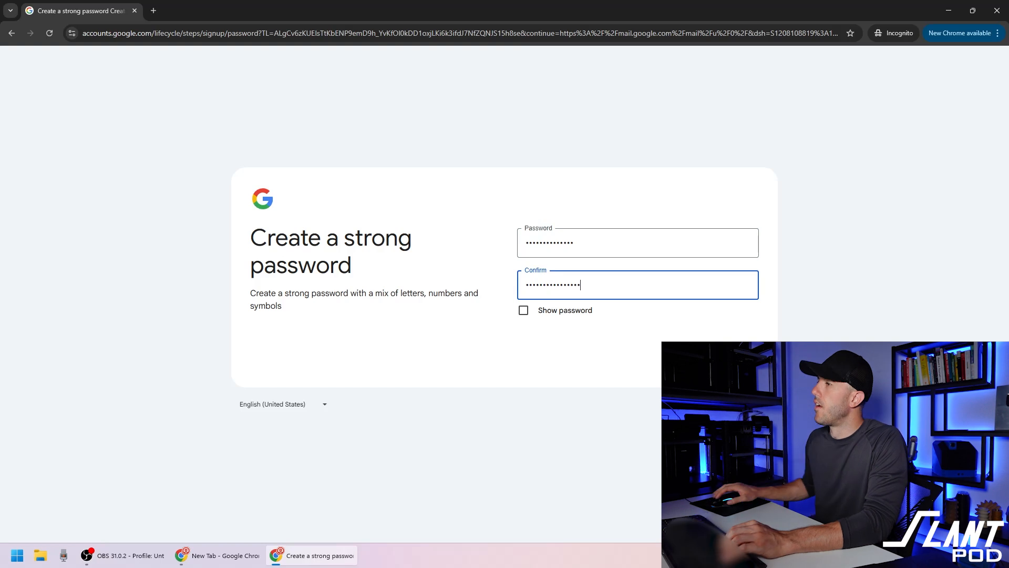
click(619, 241)
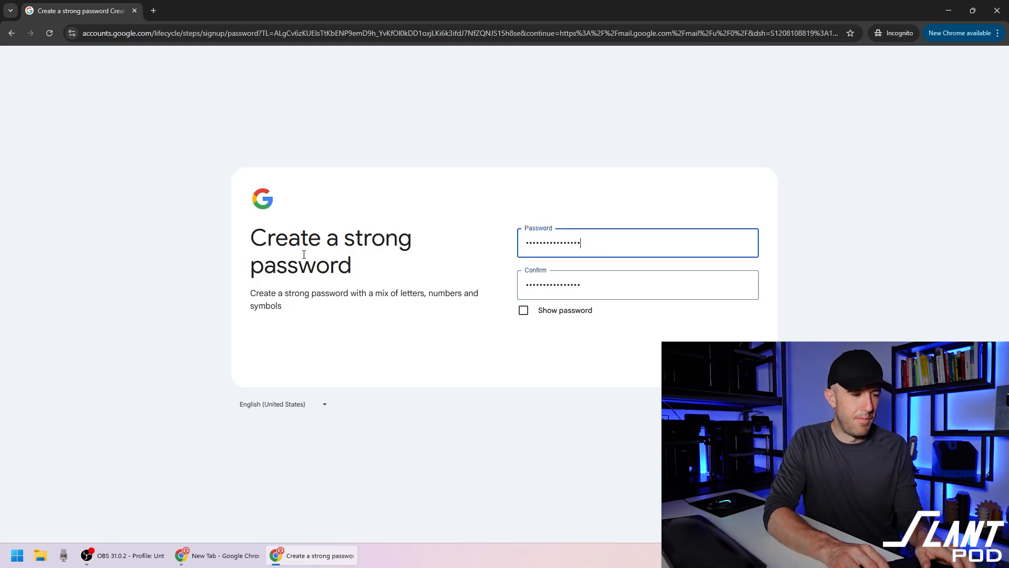
key(Return)
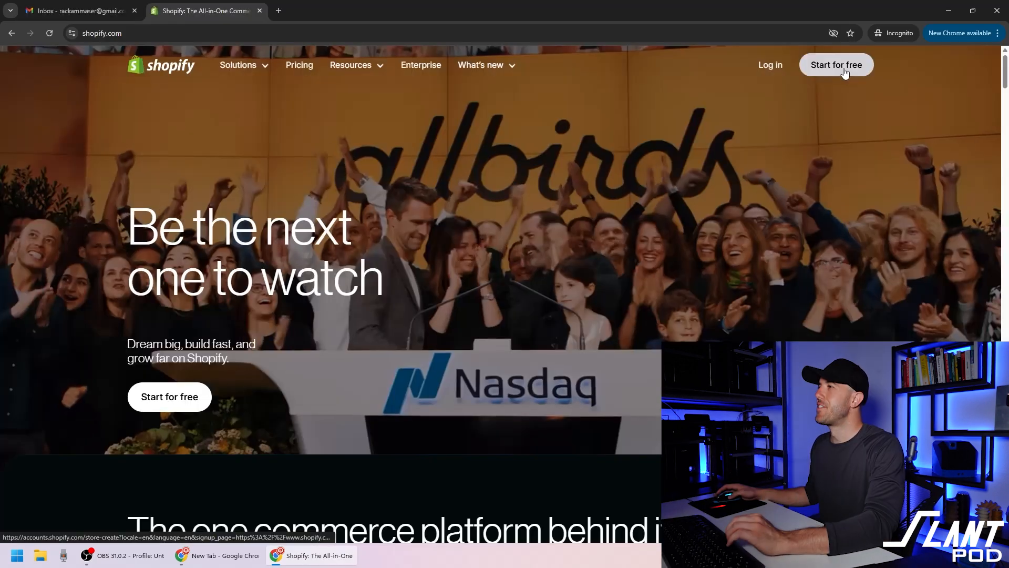
click(845, 73)
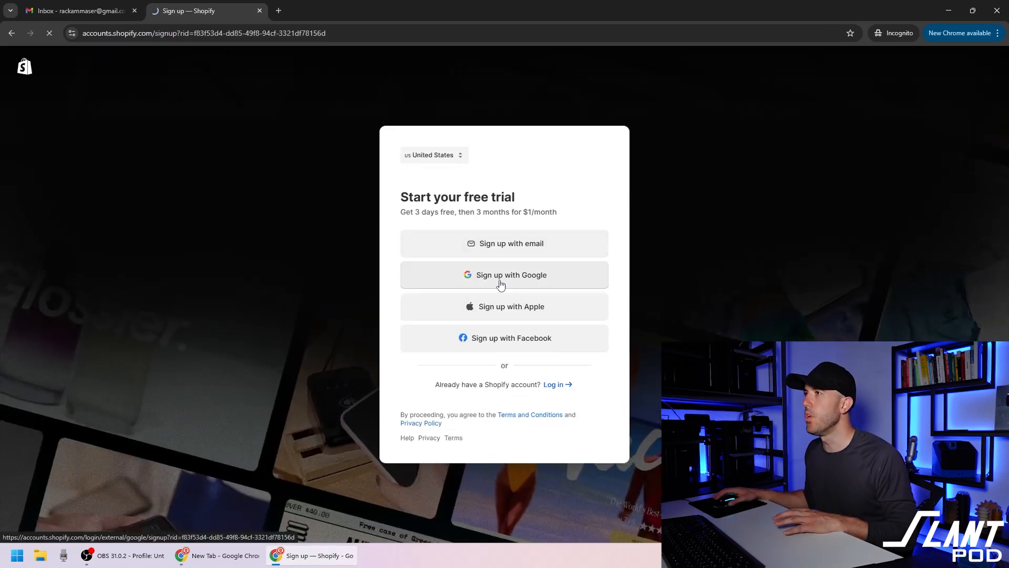
Step: Sign up for Shopify using the newly created Google account
click(499, 279)
click(585, 259)
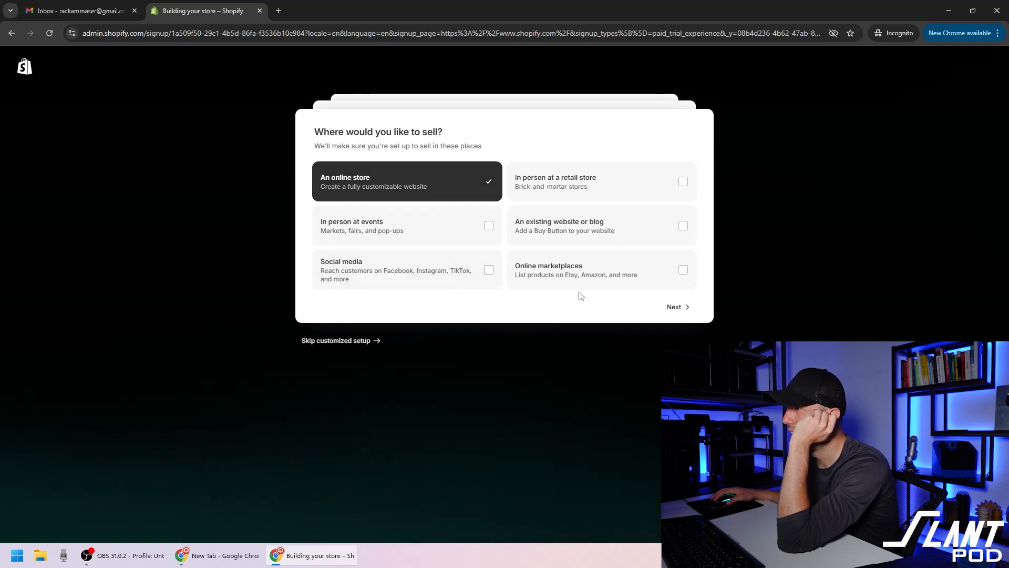
Step: Add online marketplaces and social media as sales channels and mark the shop as a new business
click(646, 276)
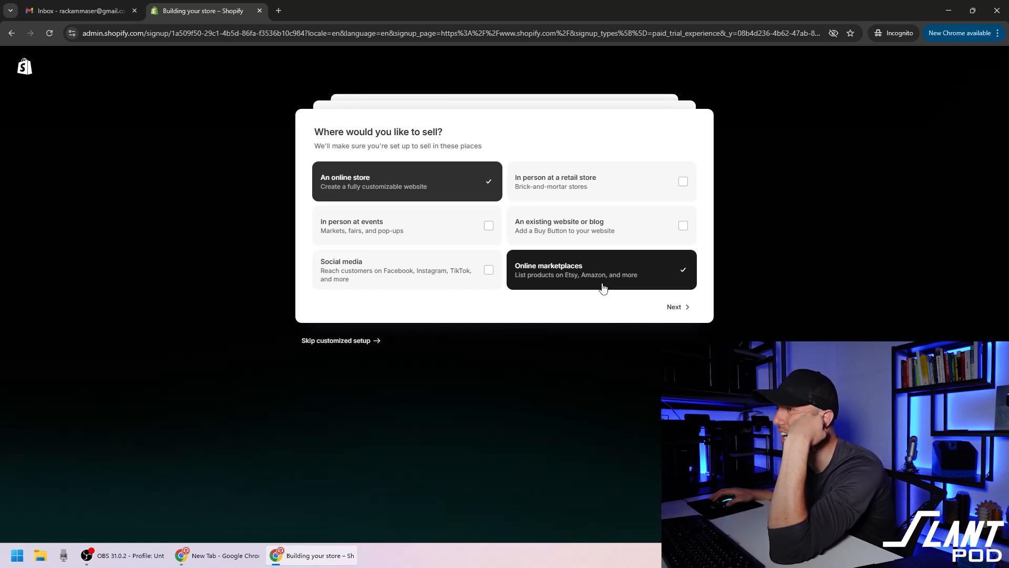
click(449, 279)
click(675, 308)
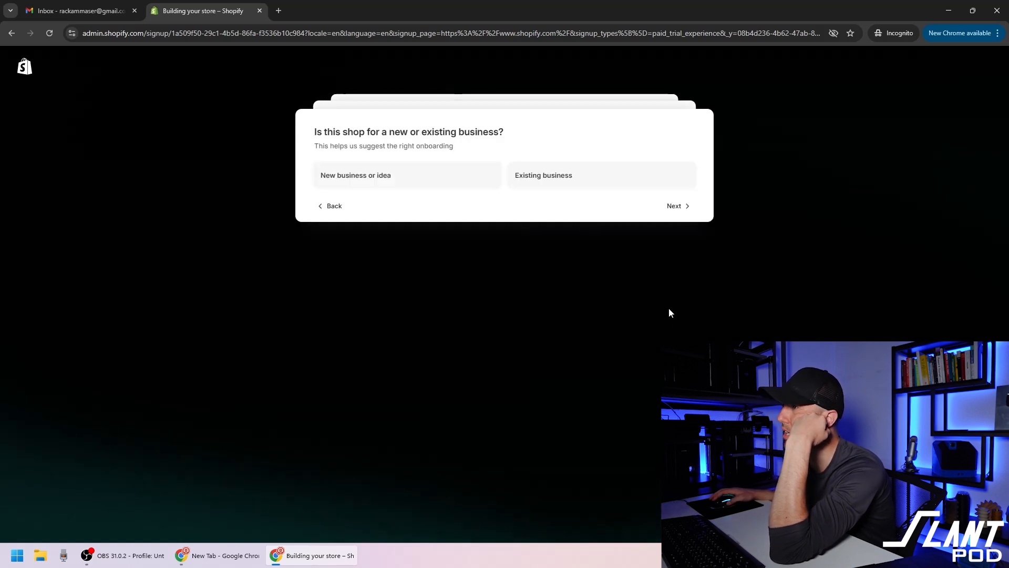
click(412, 176)
click(677, 206)
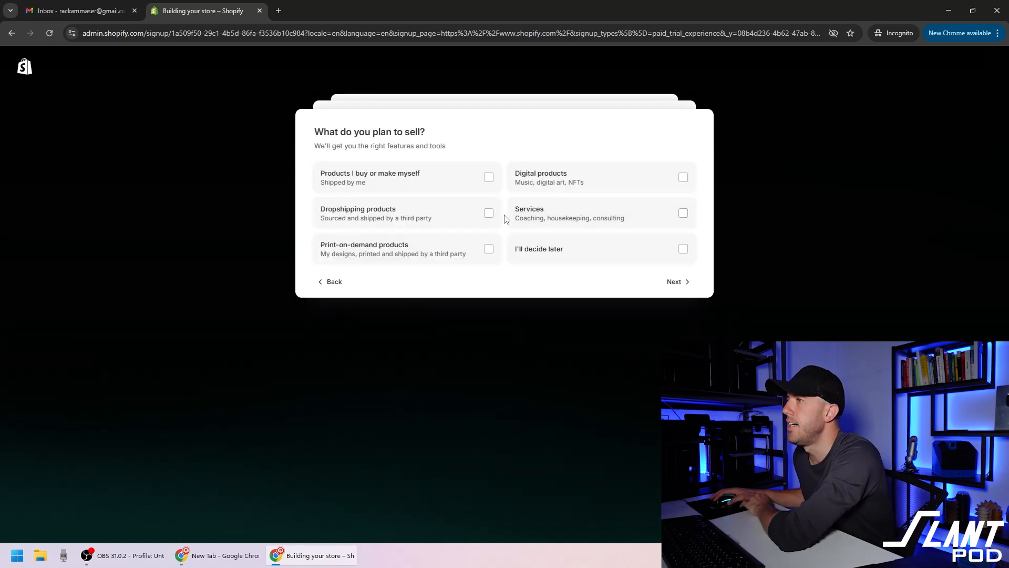
Step: Select own-made, digital, dropshipping and print-on-demand product types and continue
click(584, 192)
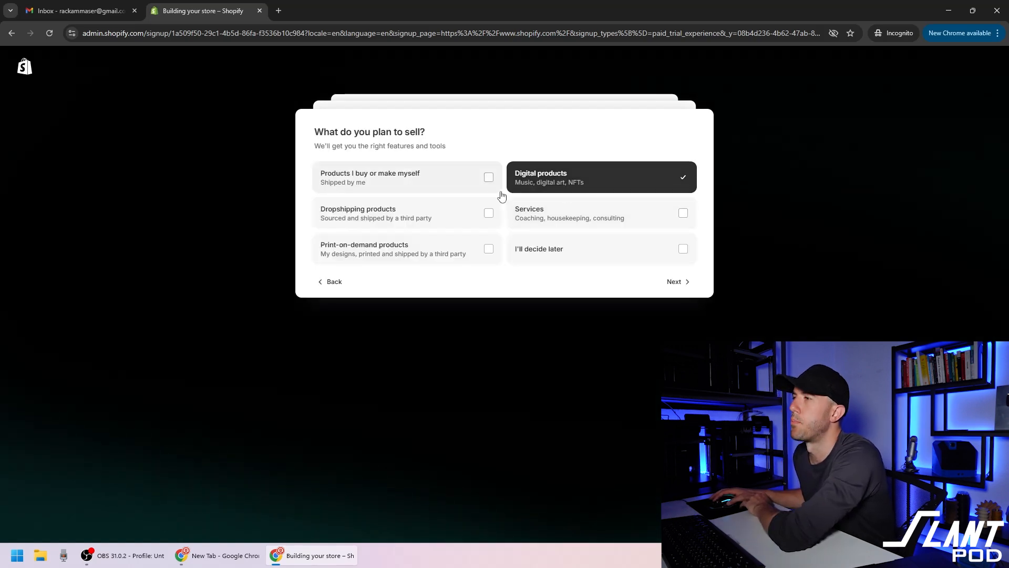
click(461, 182)
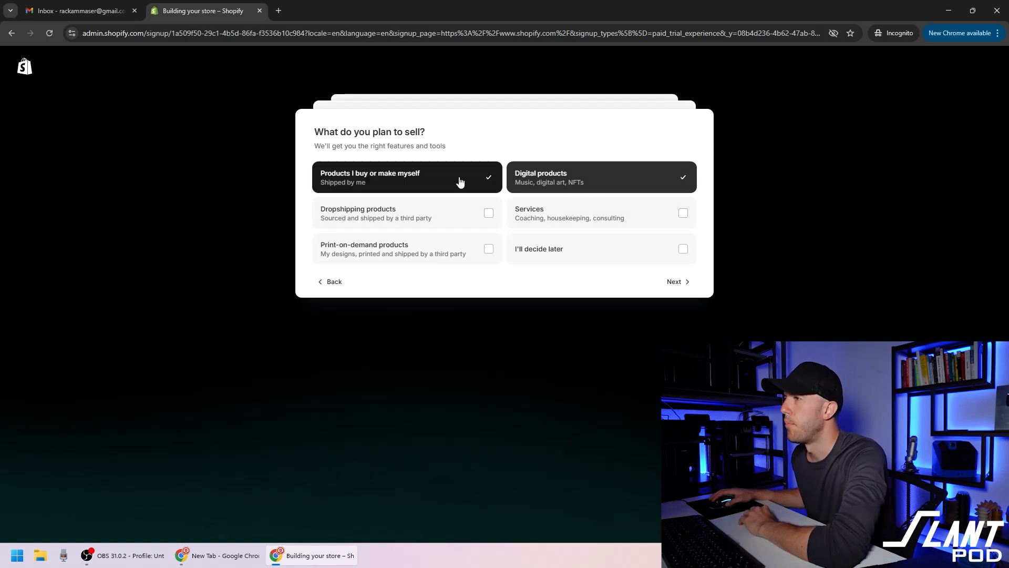
click(470, 222)
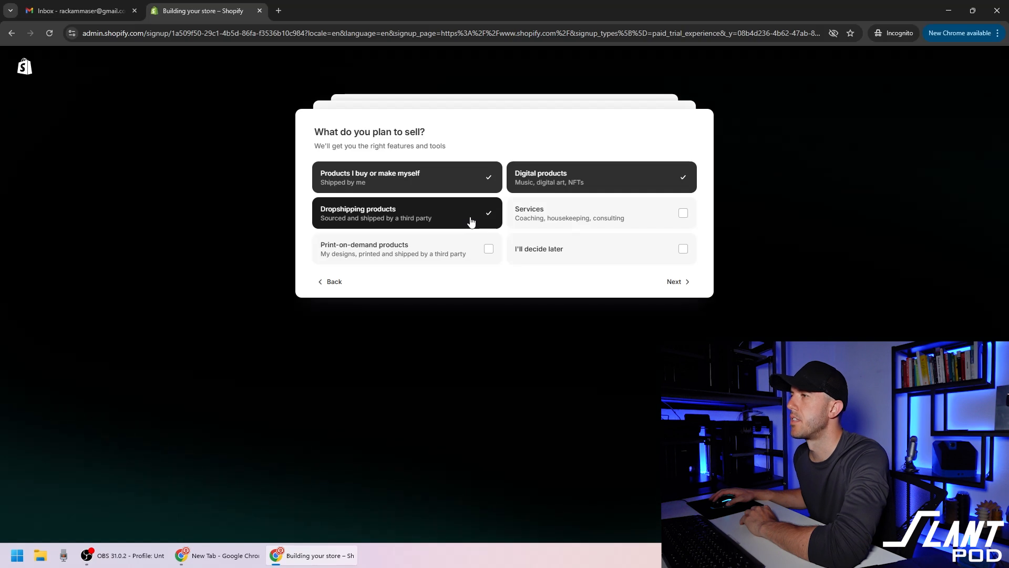
click(472, 246)
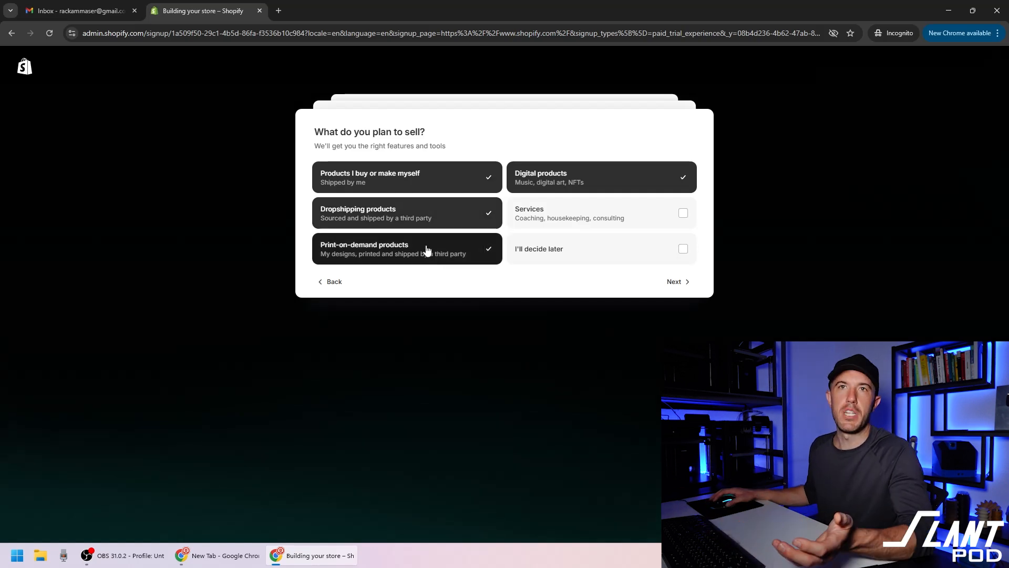
click(668, 285)
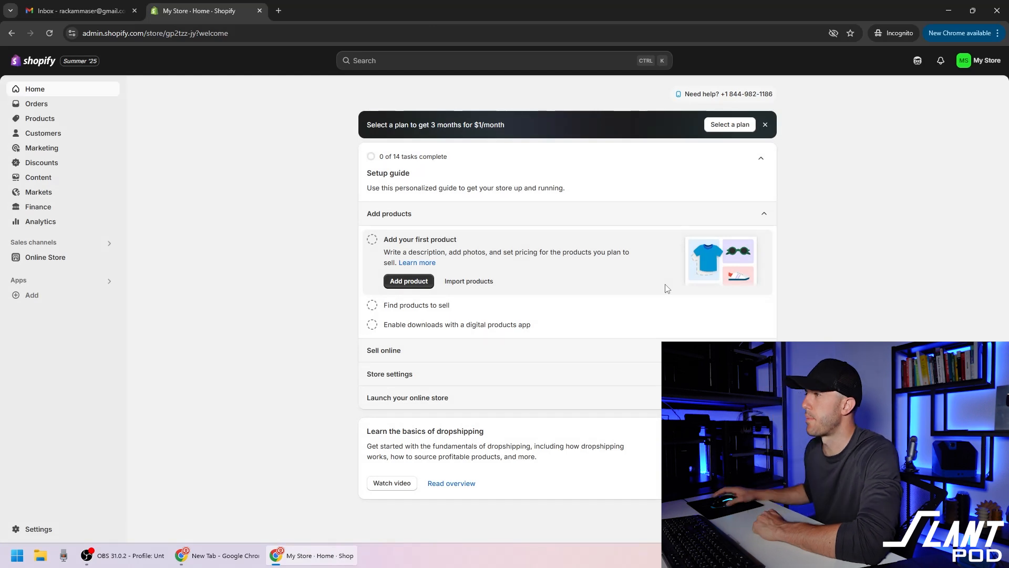
Step: Start a product titled 'Test Product 1' described as 'This is a Test Product', then open a new tab
click(408, 281)
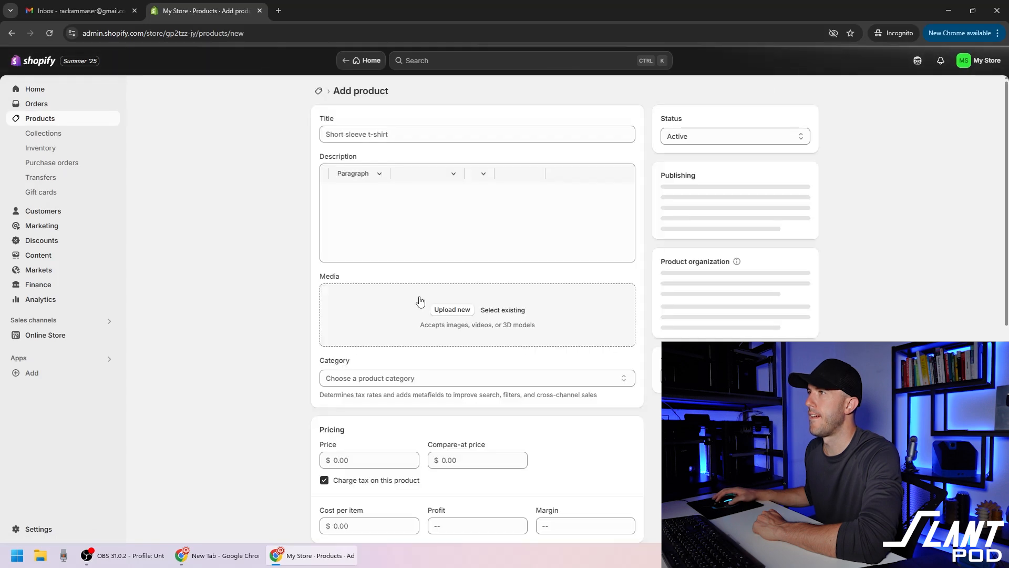
click(354, 138)
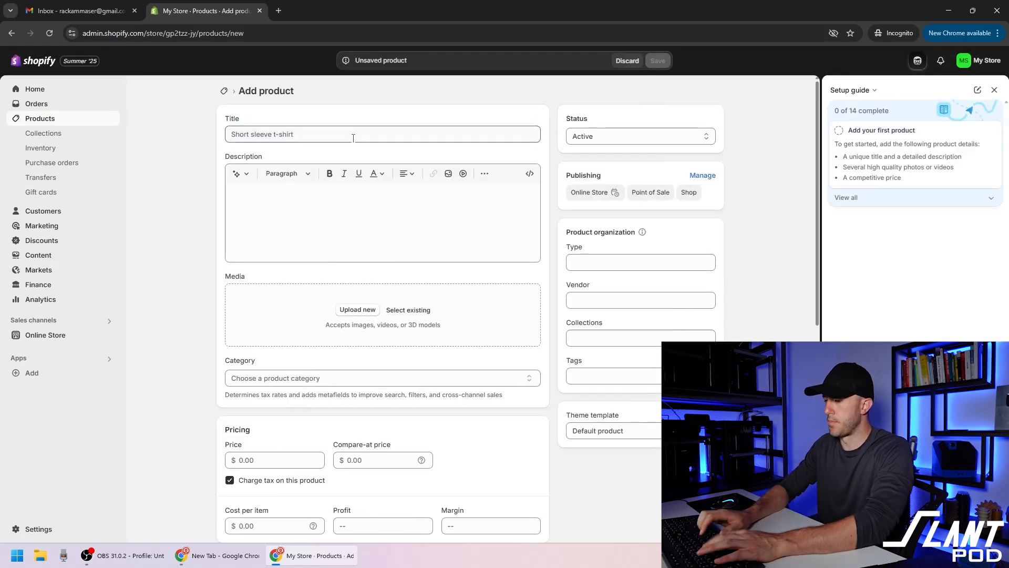
click(383, 130)
key(alt+Left)
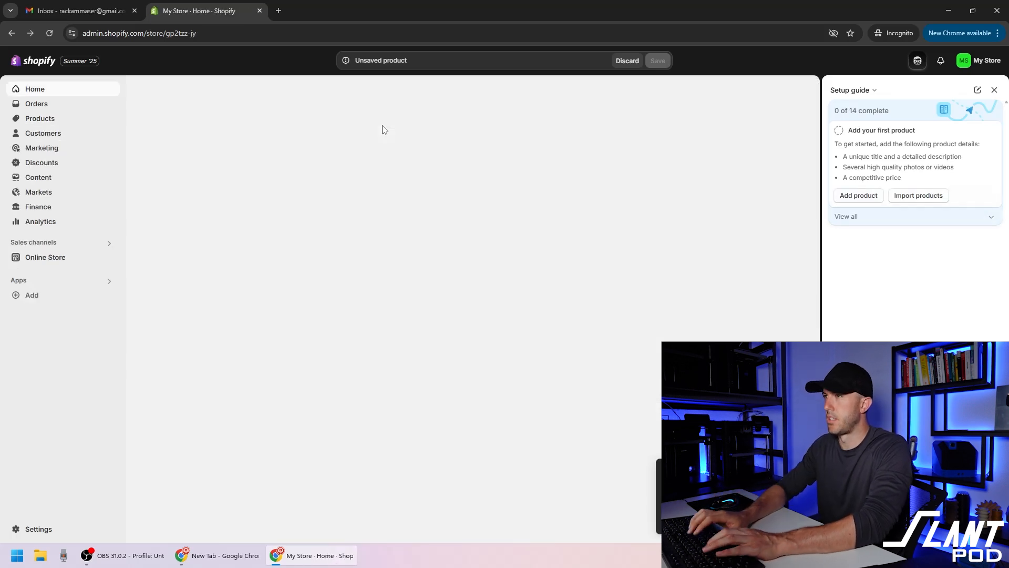
click(314, 281)
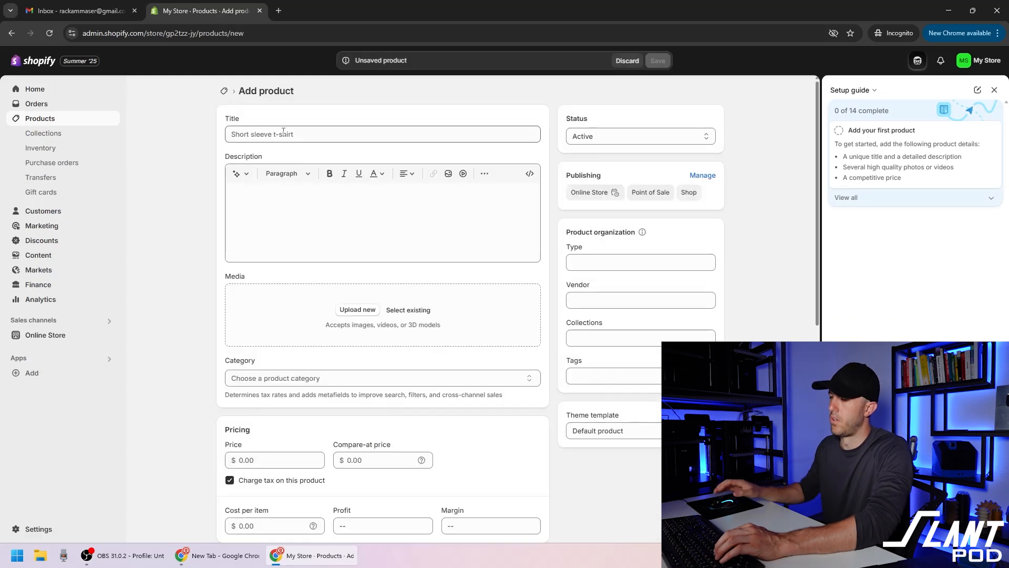
click(283, 134)
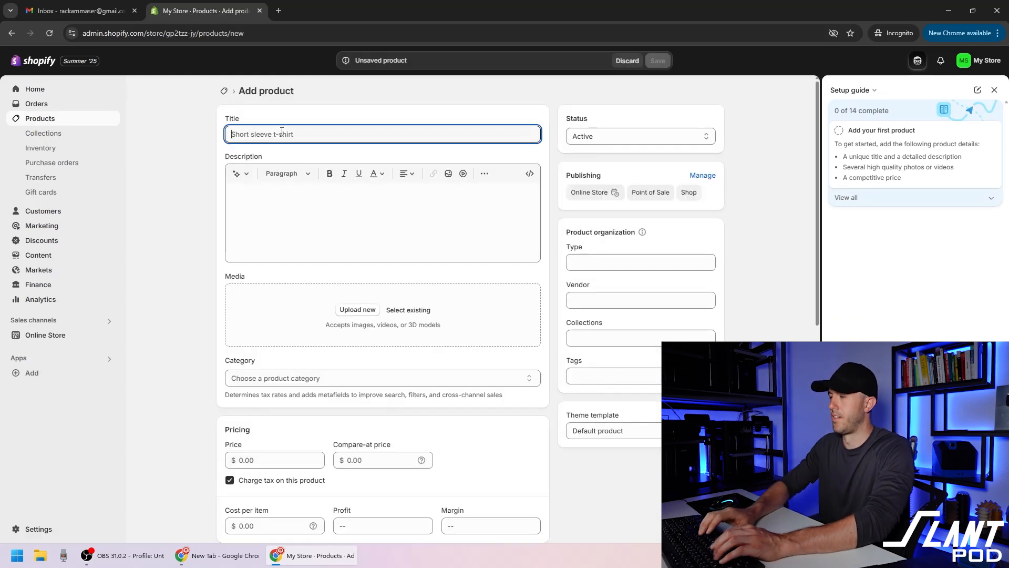
text(Test Product 1)
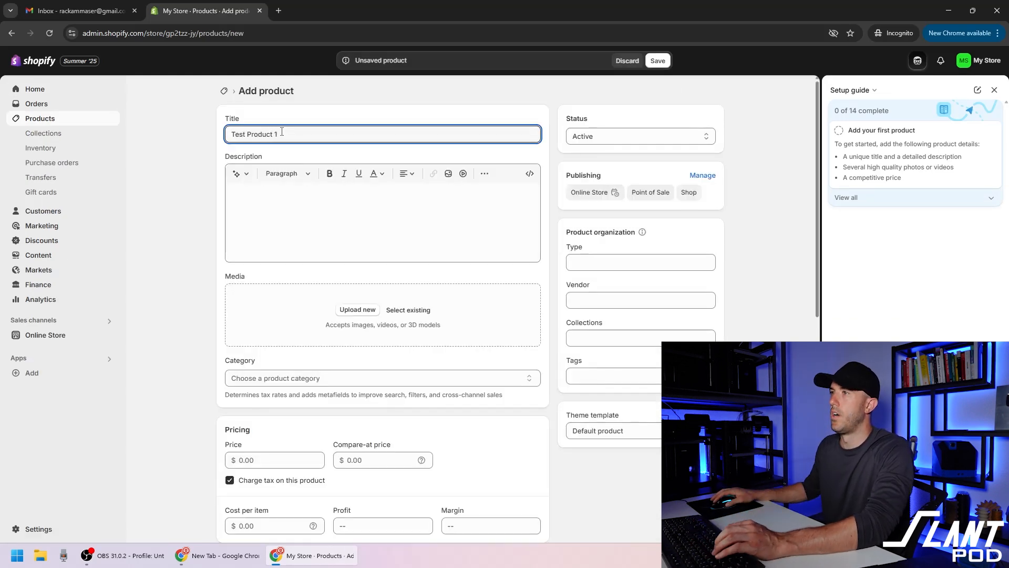
click(260, 194)
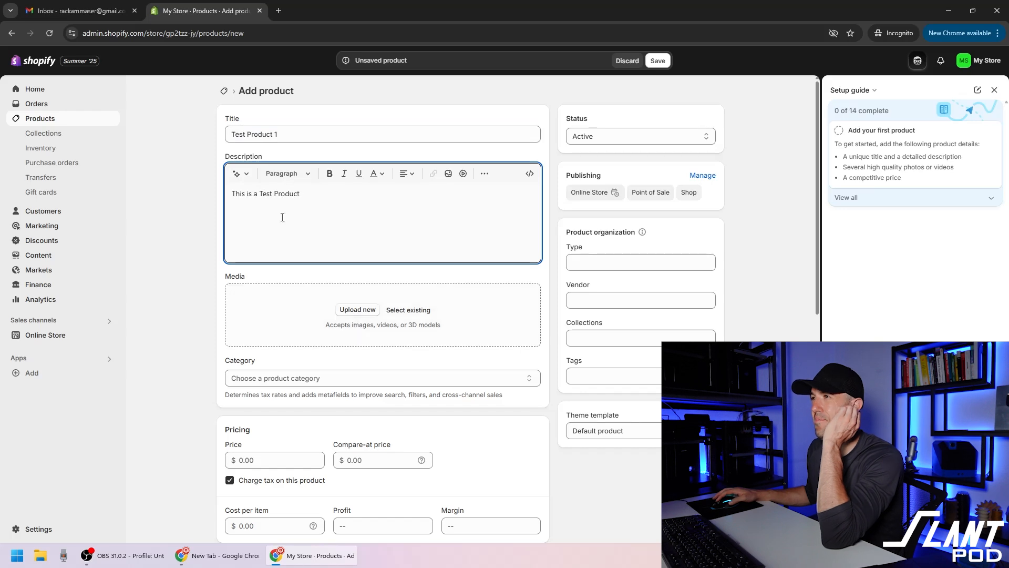
click(280, 11)
Step: Reach ChatGPT via Google and request an image of a 3D printed Oreo holder for milk
text(chat)
key(Return)
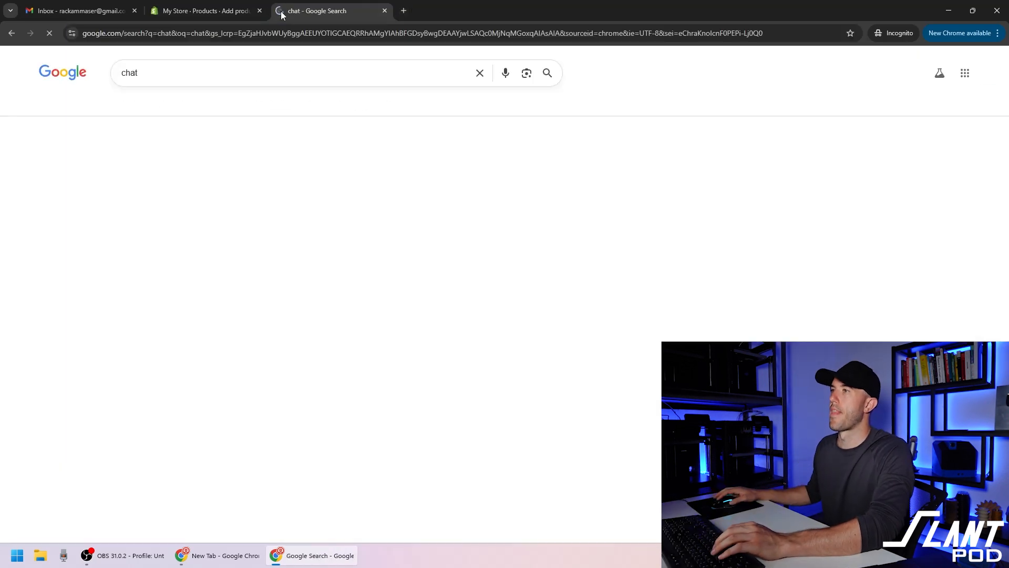
click(183, 161)
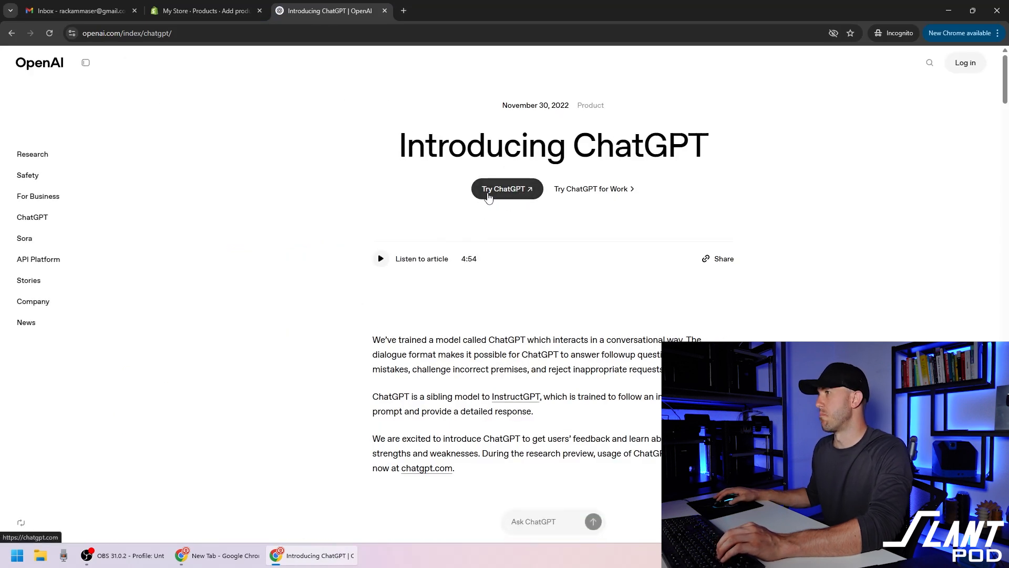
click(507, 192)
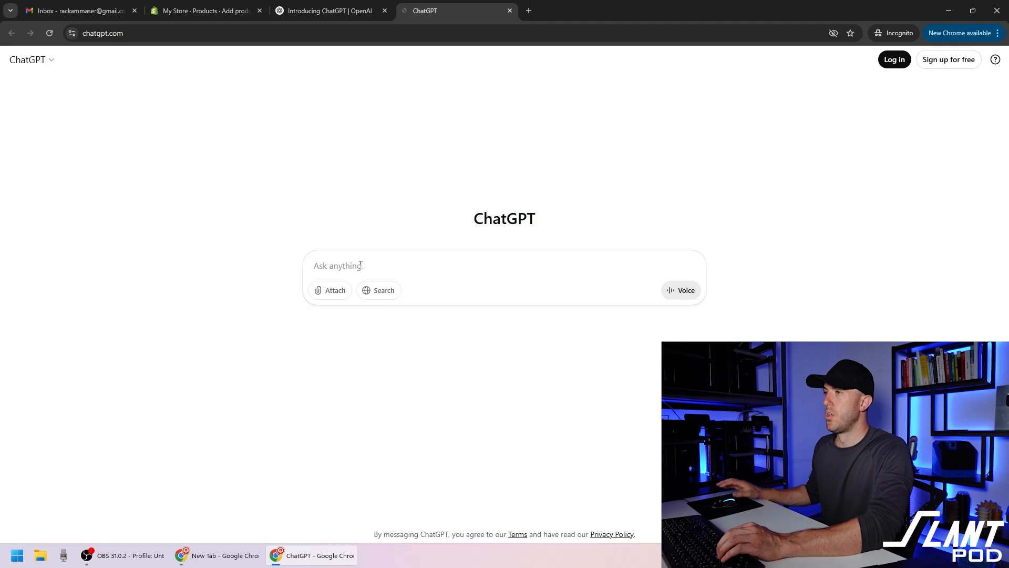
text(Create an image of a 3d printed )
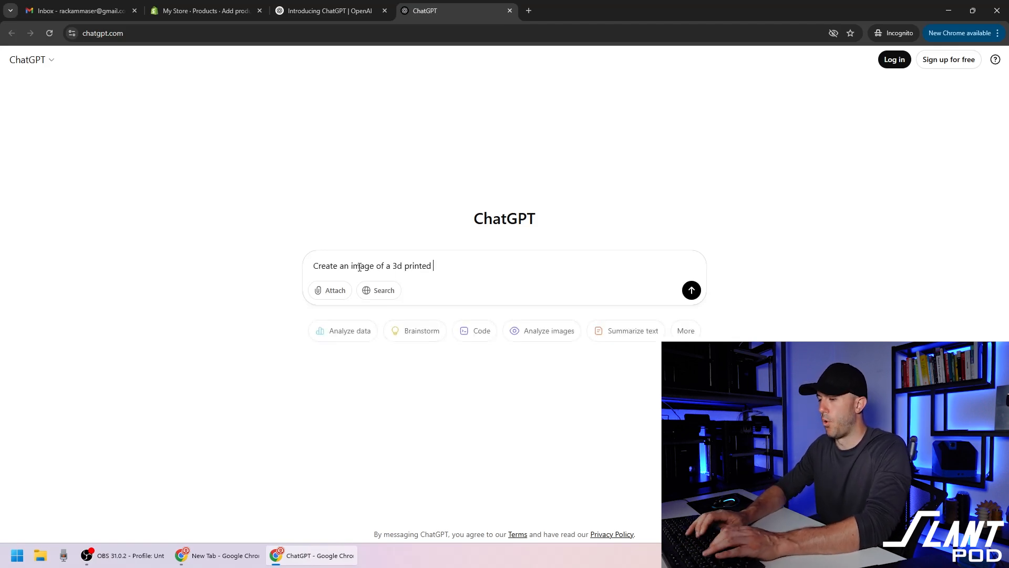
text(oreo holder for a glass of milk.)
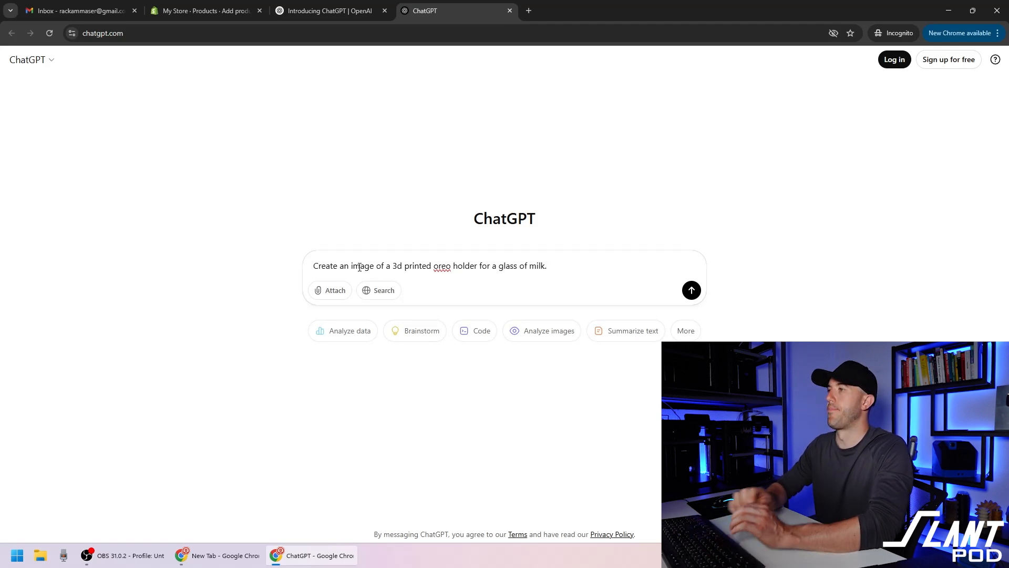
key(Return)
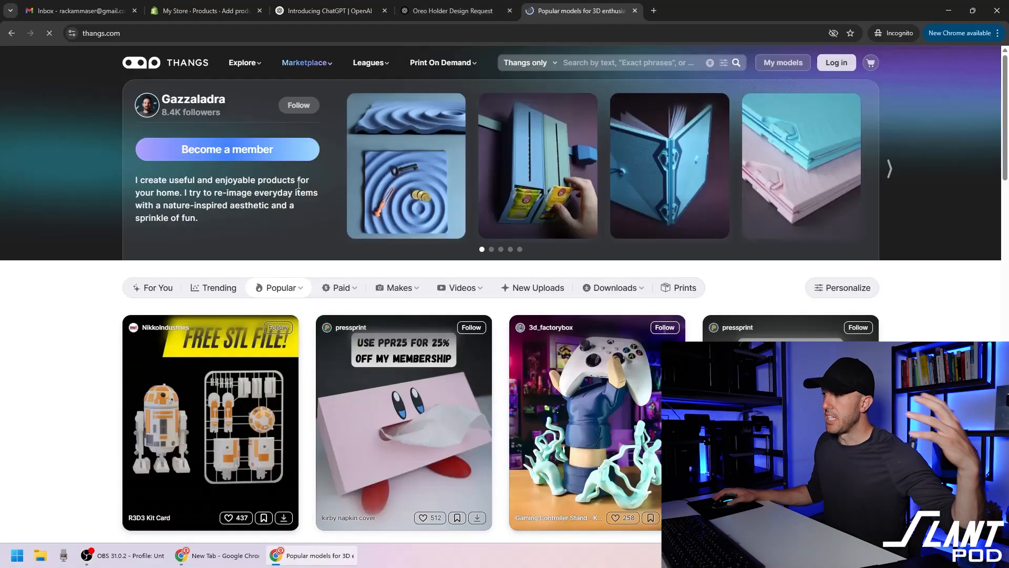
Step: Open the Small Table/Bedside Lamp - LumaRest model from the popular models feed
scroll(293, 192, down, 3)
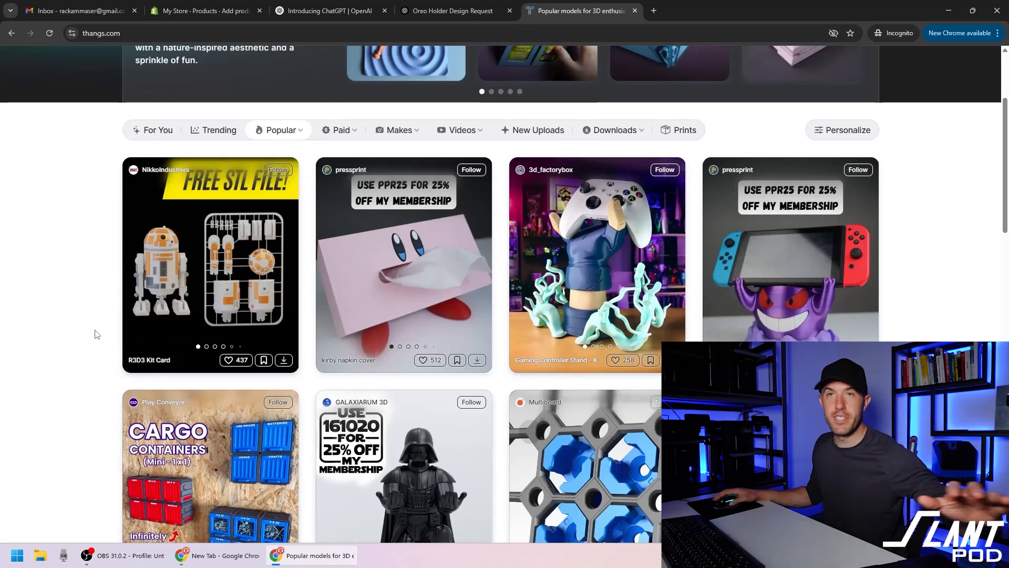
scroll(19, 438, down, 2)
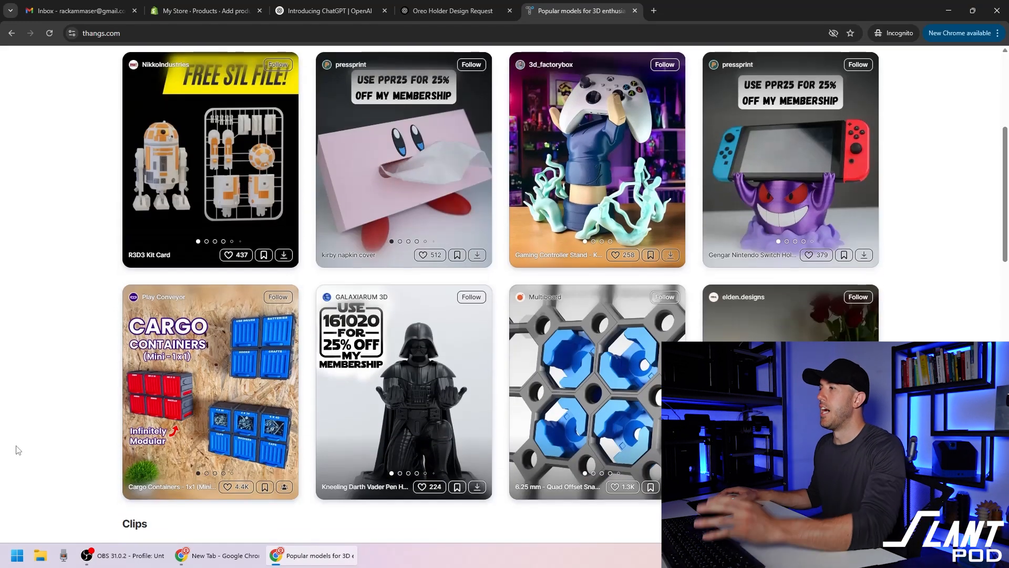
scroll(26, 457, down, 4)
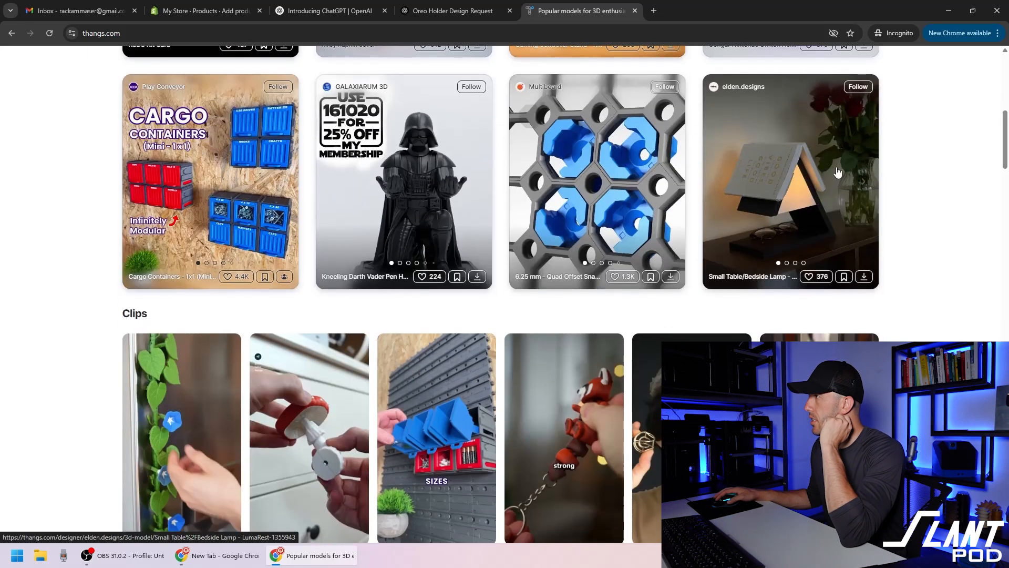
click(838, 172)
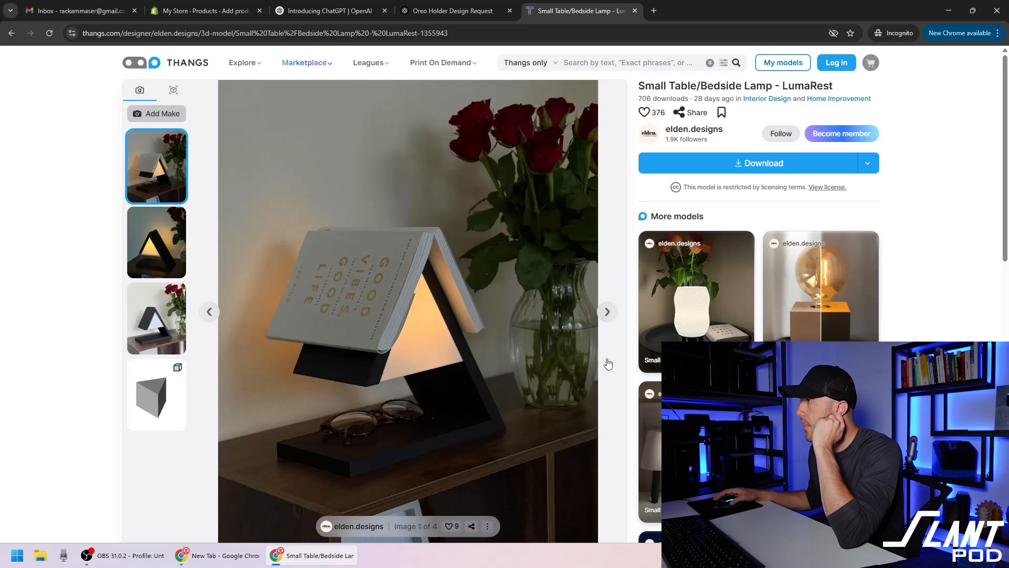
Step: Open the model's recommended Amazon light link in a new tab
scroll(608, 363, down, 10)
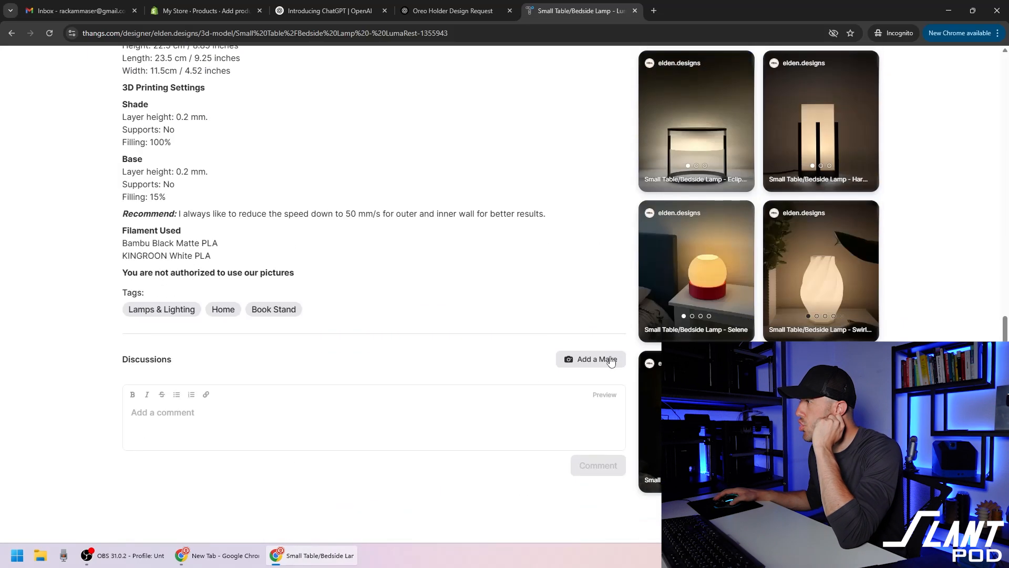
scroll(610, 360, down, 1)
scroll(610, 360, up, 12)
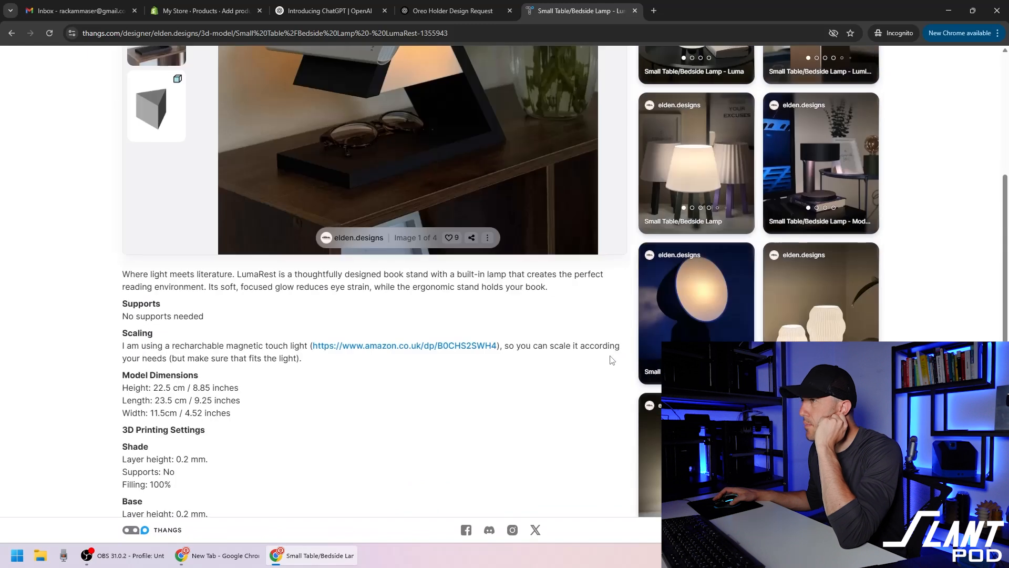
scroll(541, 337, down, 6)
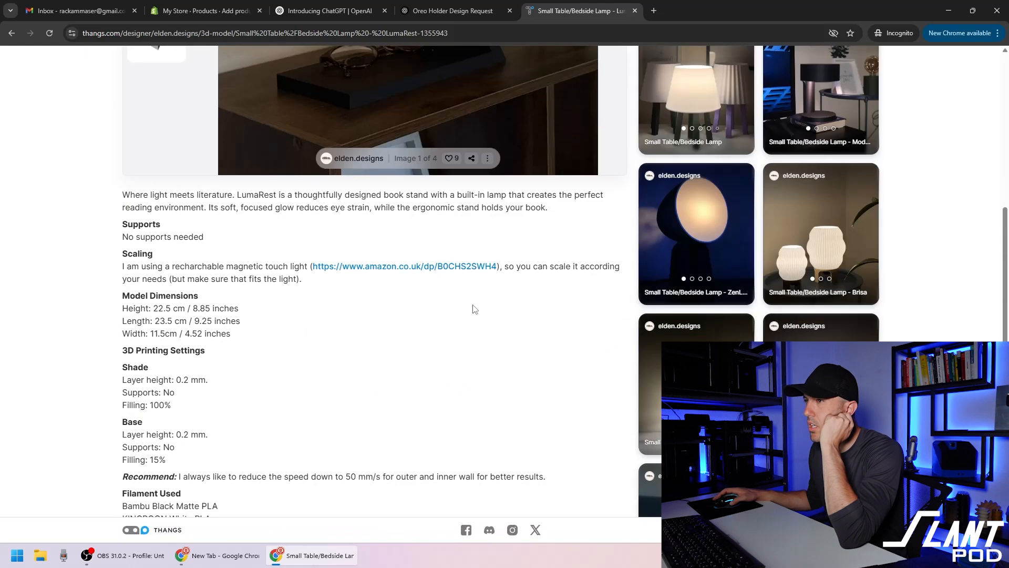
right_click(393, 267)
click(429, 279)
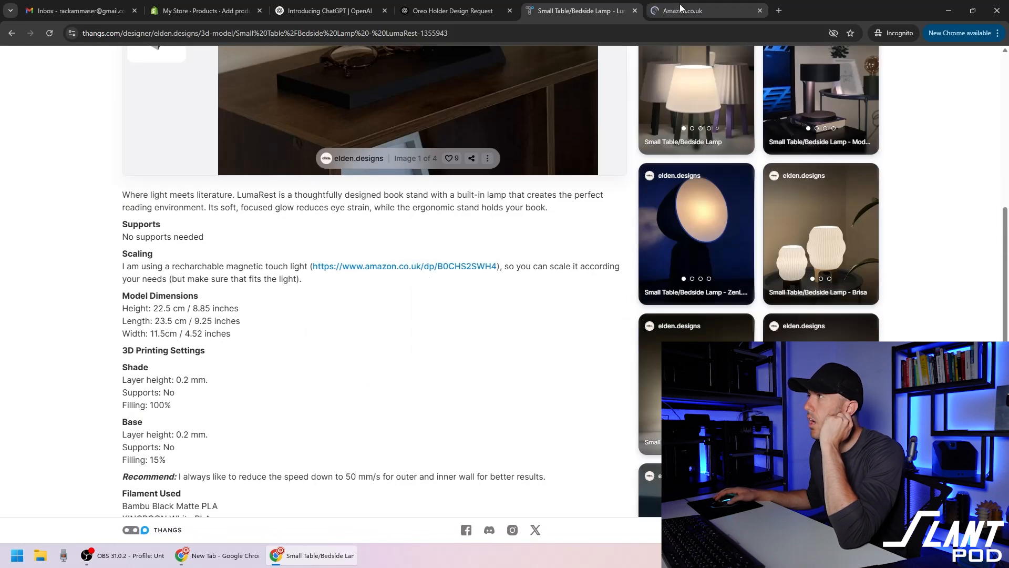
Step: View the Amazon puck lights listing and accept its cookie preferences
click(679, 5)
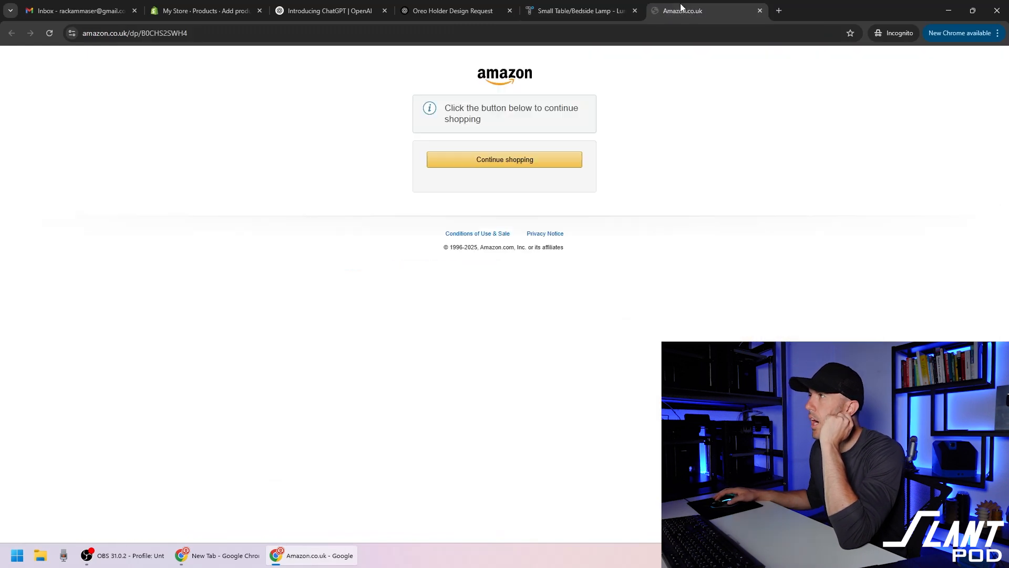
click(503, 160)
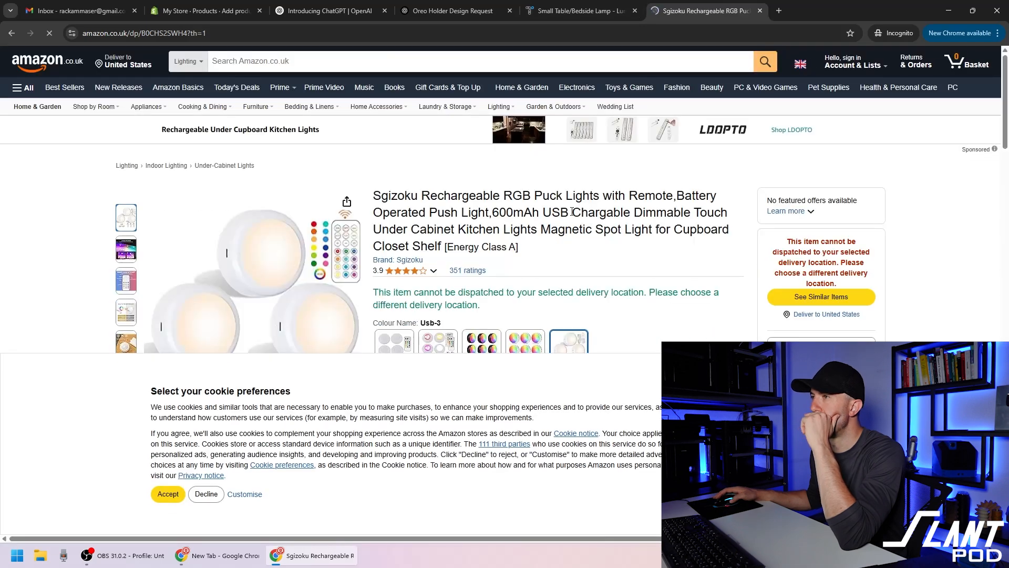
click(174, 496)
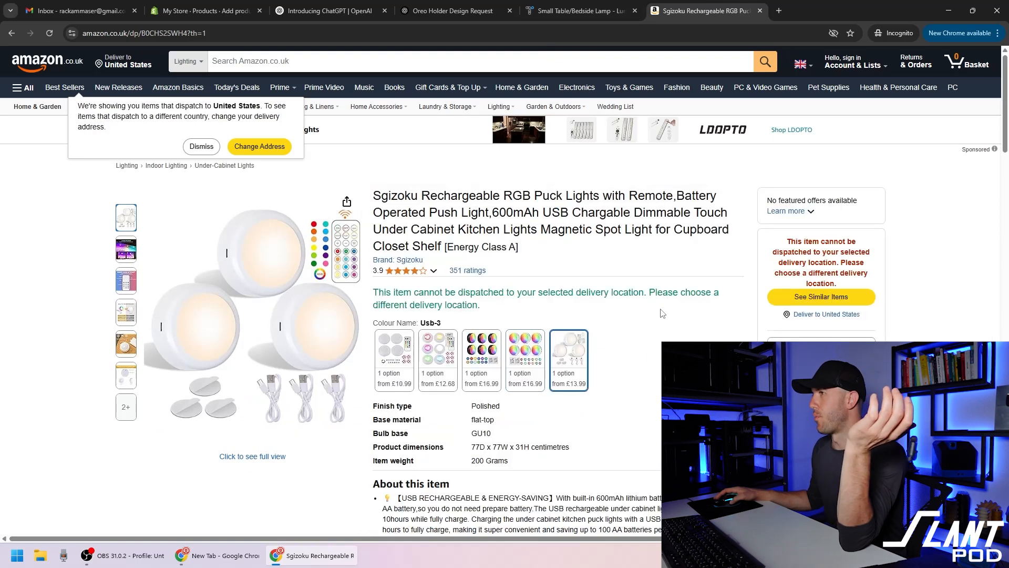
Step: Return from the lamp model page to the Thangs home page
click(578, 11)
scroll(351, 362, up, 10)
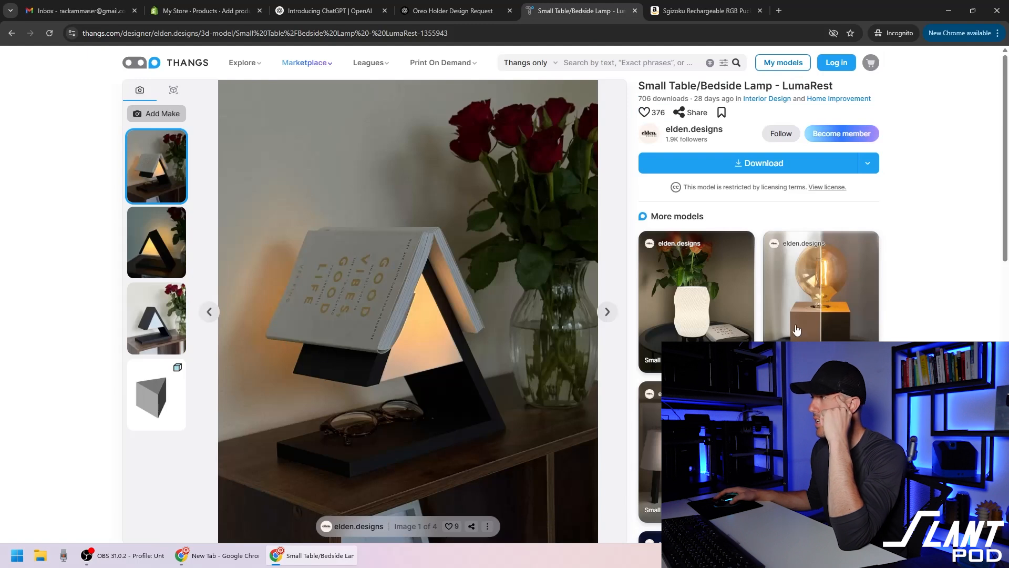
click(704, 10)
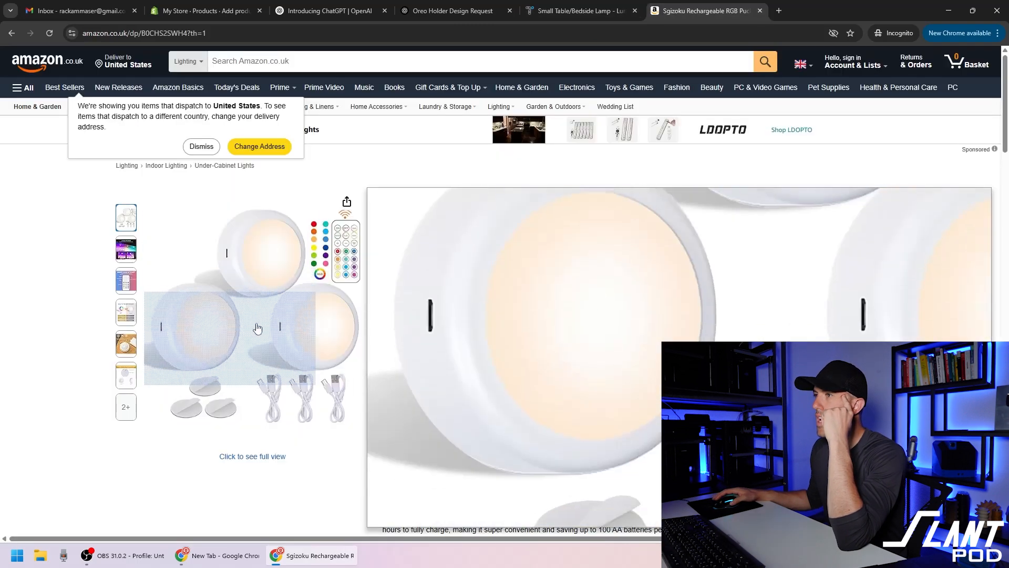
click(578, 10)
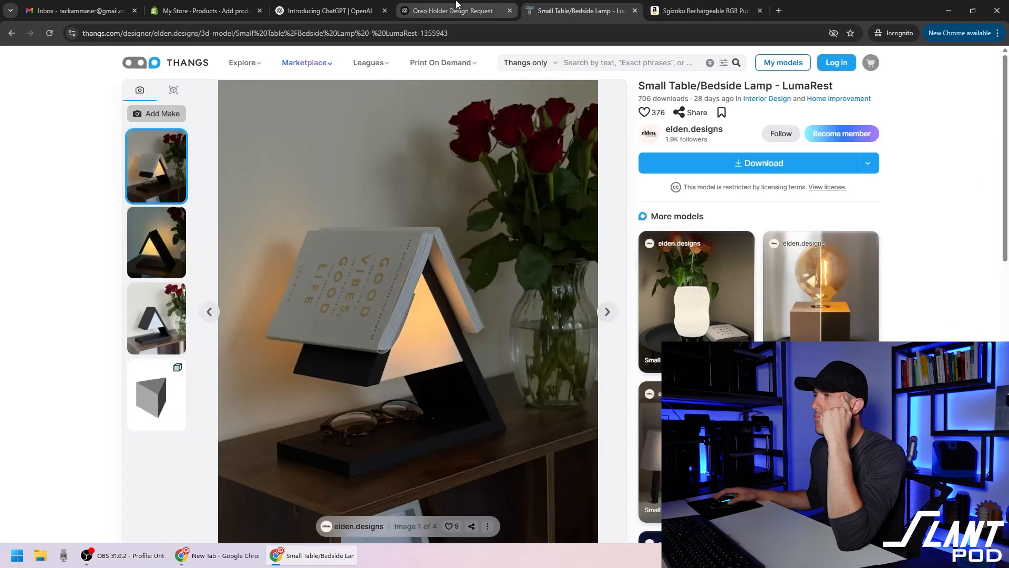
click(11, 33)
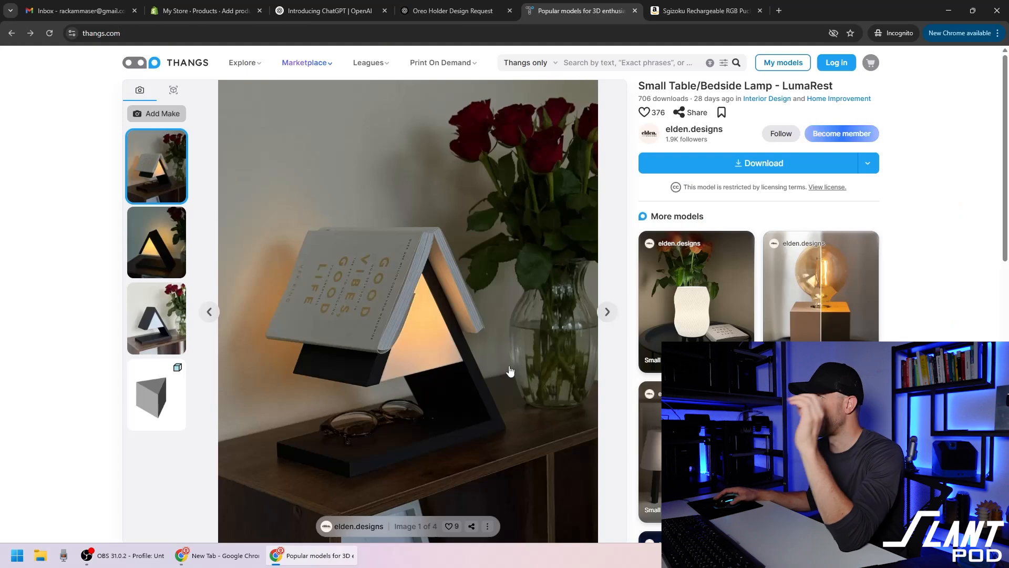
Step: Open the -Free- Froggy Catch All Dish model from the feed
scroll(324, 379, down, 8)
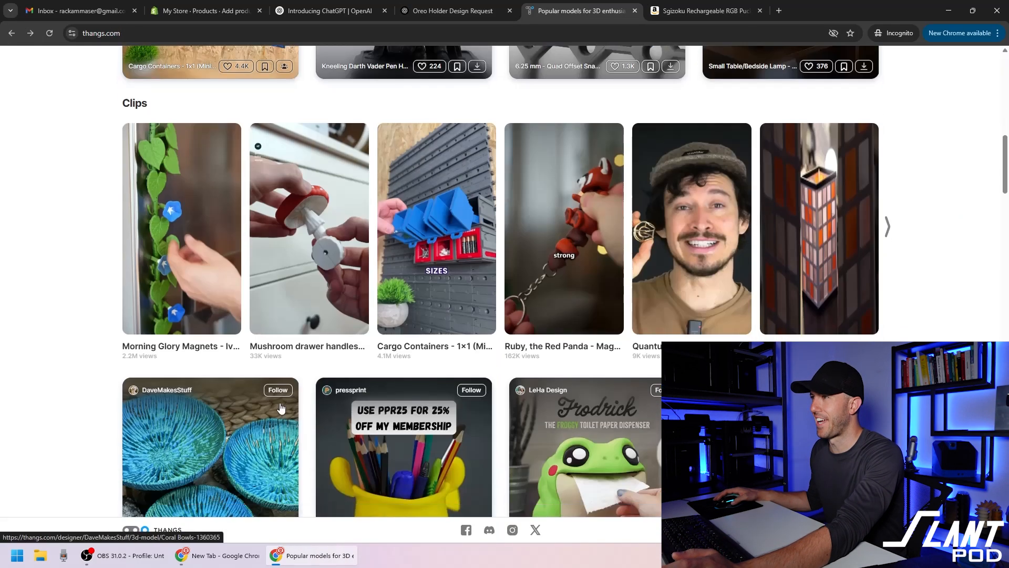
scroll(312, 432, down, 9)
scroll(310, 432, down, 5)
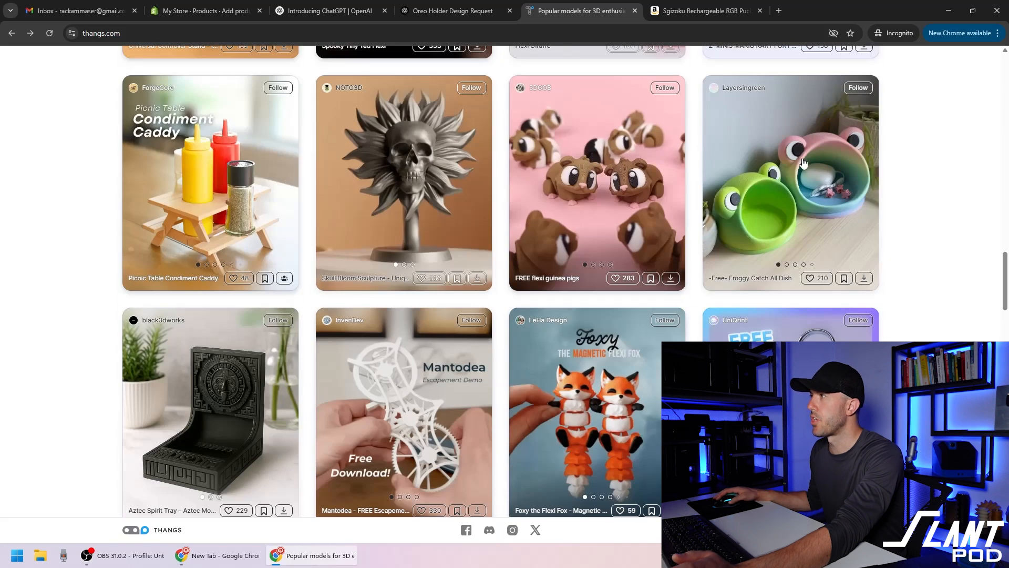
click(790, 134)
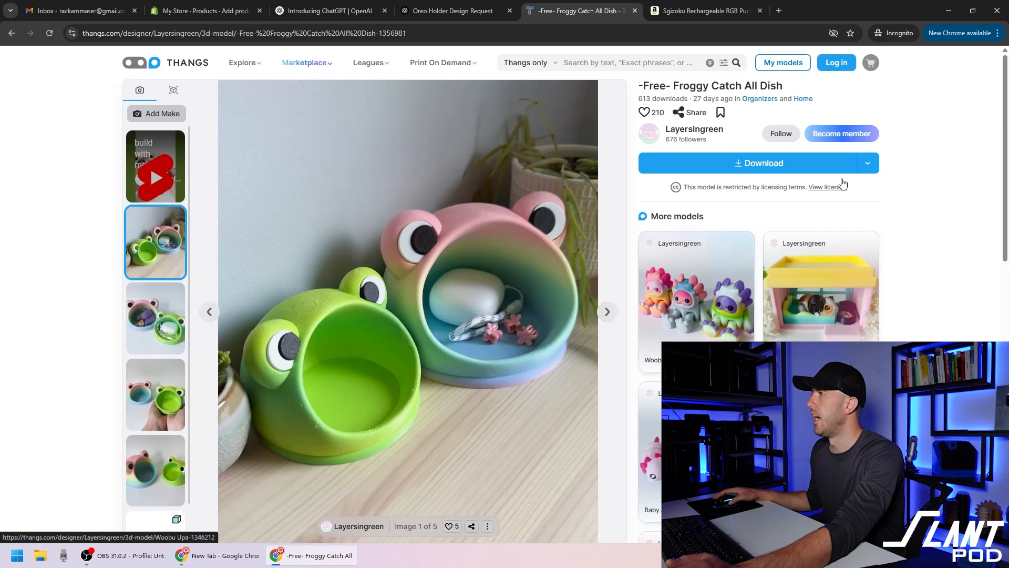
Step: Check the model's private-use license, then open the designer's profile
click(829, 187)
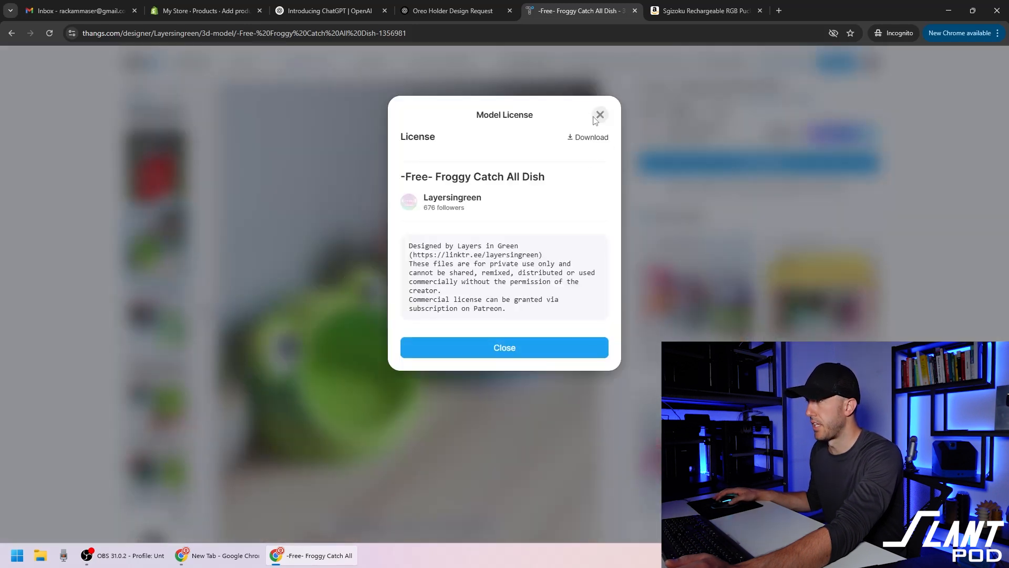
click(600, 116)
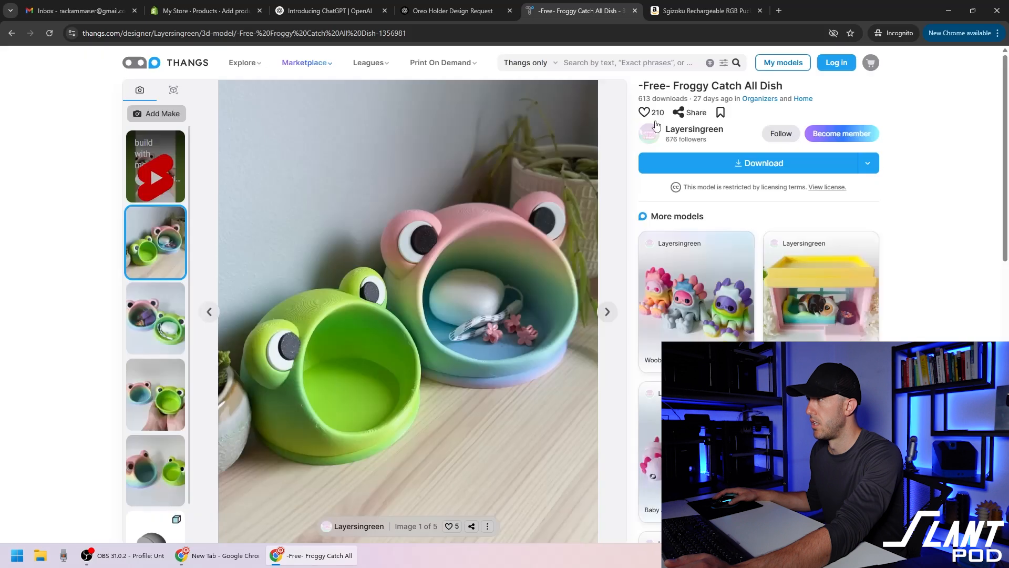
click(681, 132)
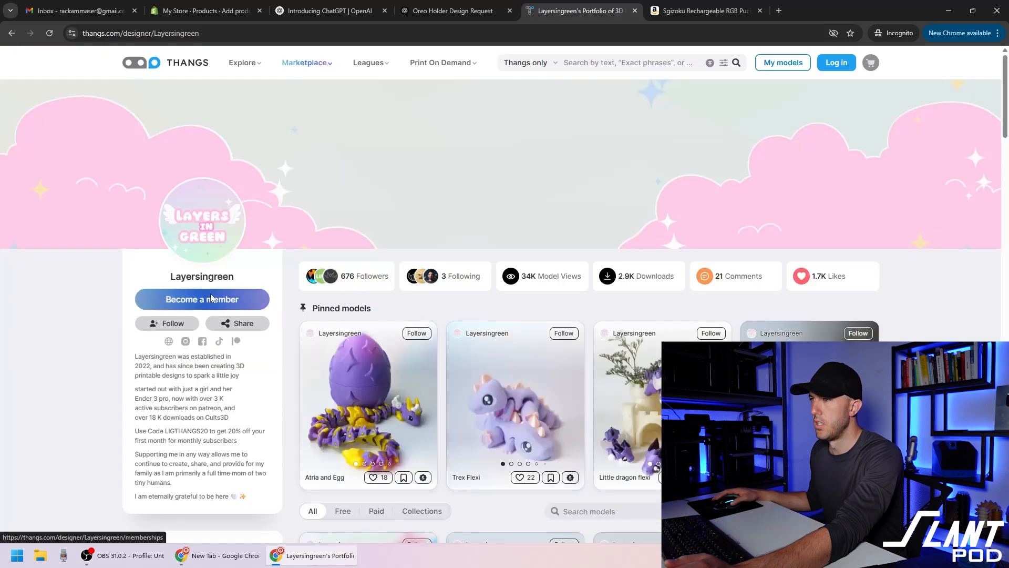
Step: Review the designer's membership plans, including the full Merchant tier terms, then close them
click(211, 296)
scroll(476, 338, down, 1)
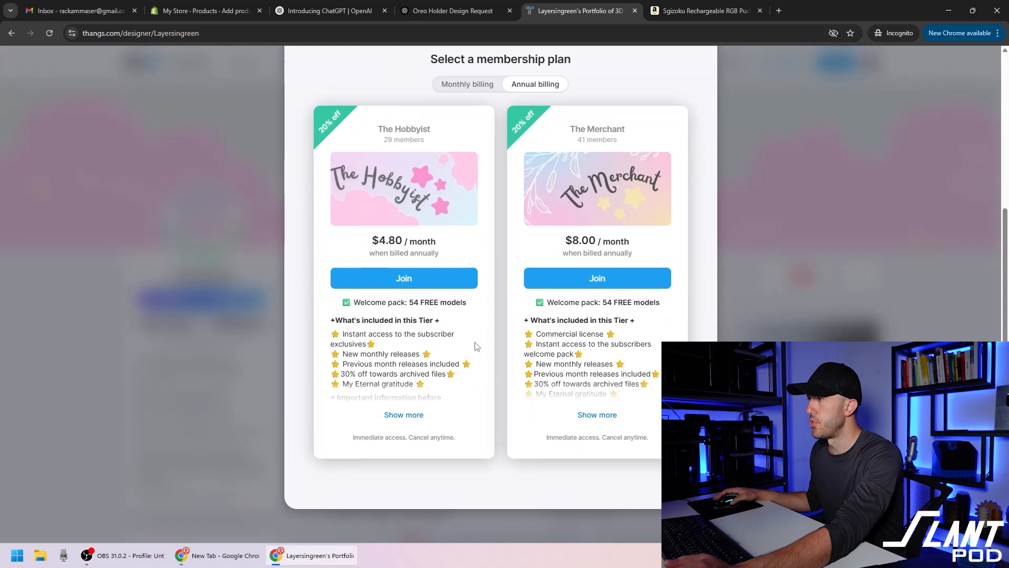
click(598, 415)
scroll(595, 413, down, 2)
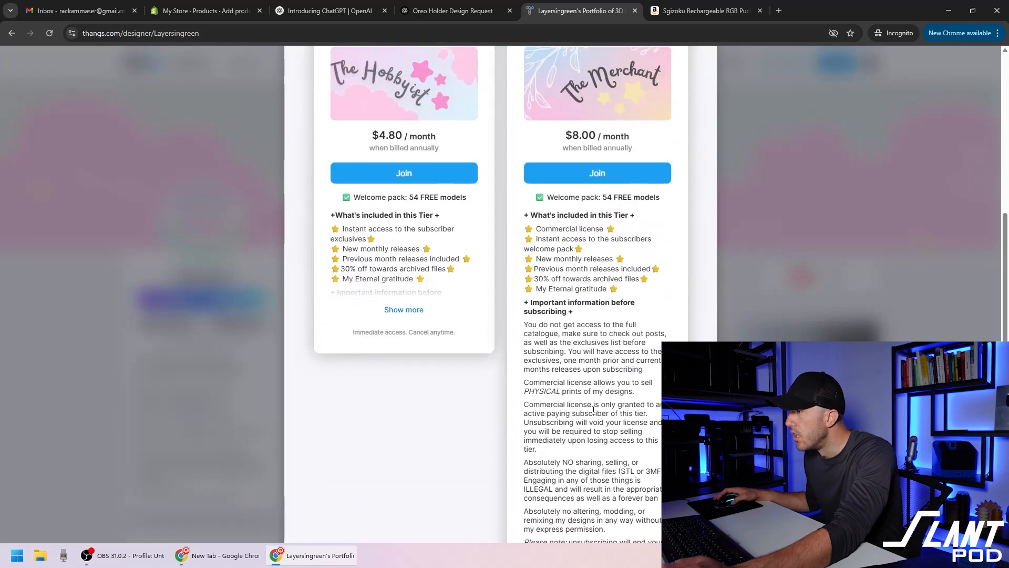
scroll(592, 407, down, 2)
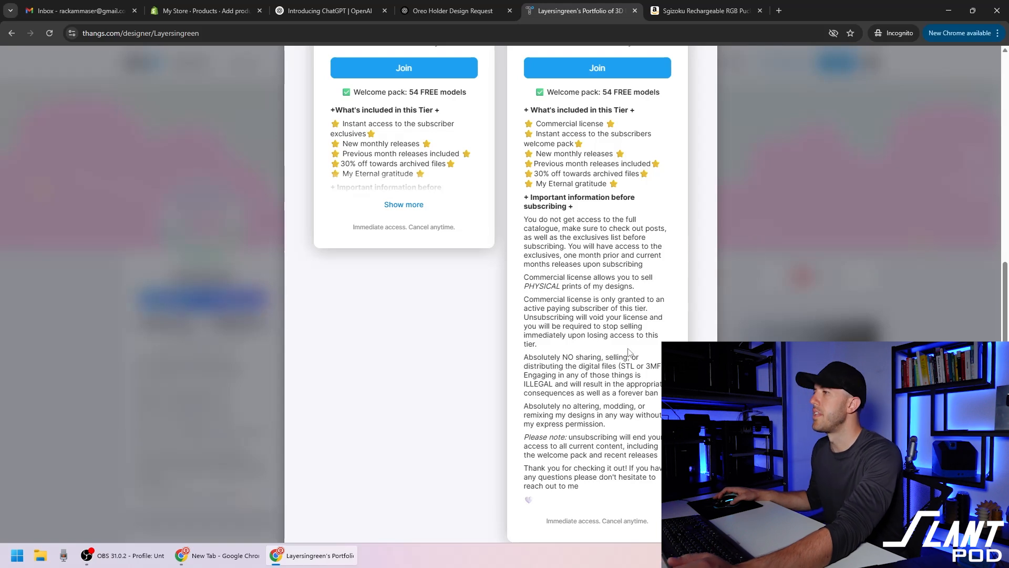
scroll(632, 181, up, 5)
scroll(632, 182, up, 3)
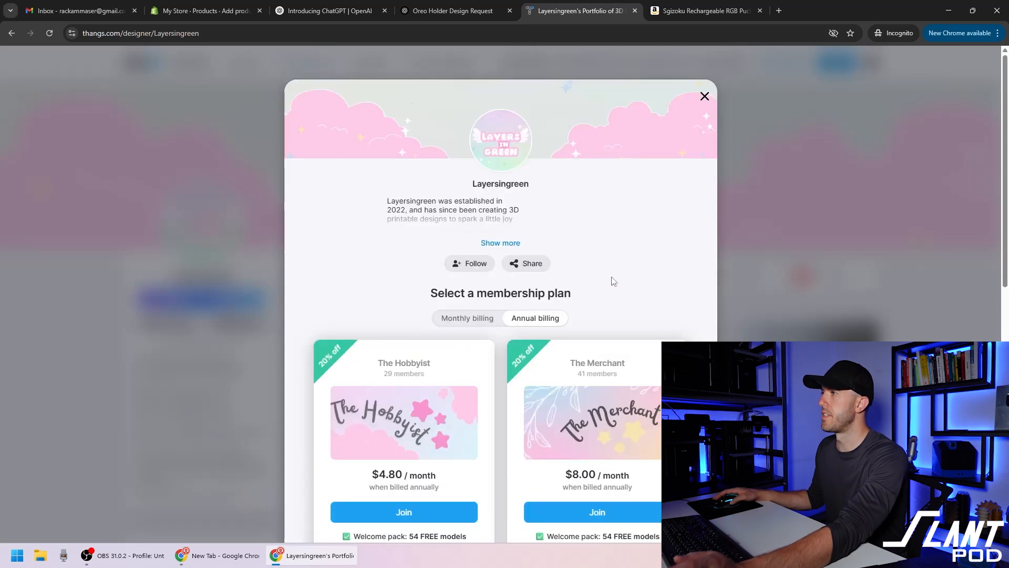
click(704, 96)
Step: Go back to the -Free- Froggy Catch All Dish model page from the designer profile
scroll(546, 342, down, 1)
scroll(547, 342, down, 15)
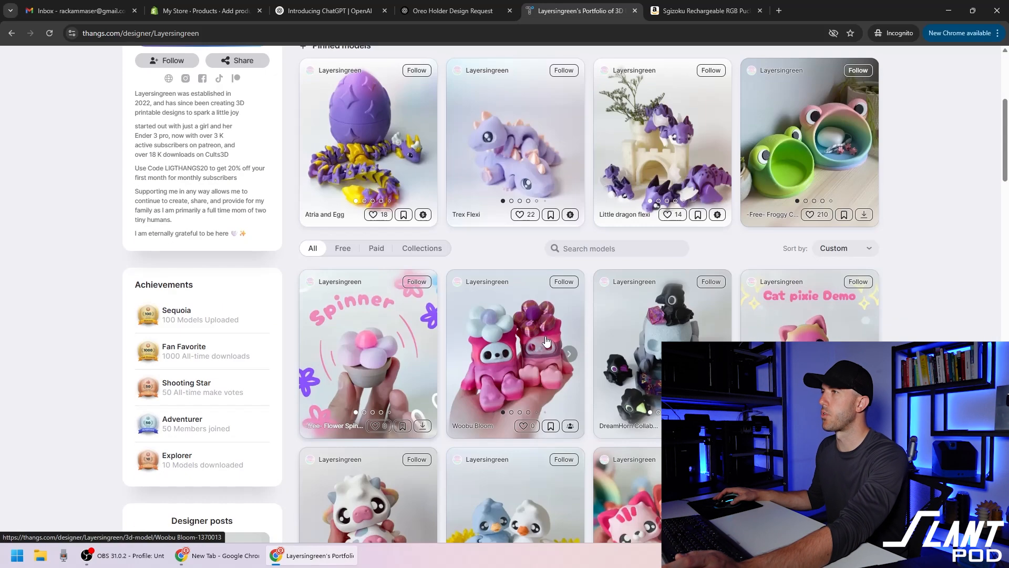
scroll(543, 337, up, 4)
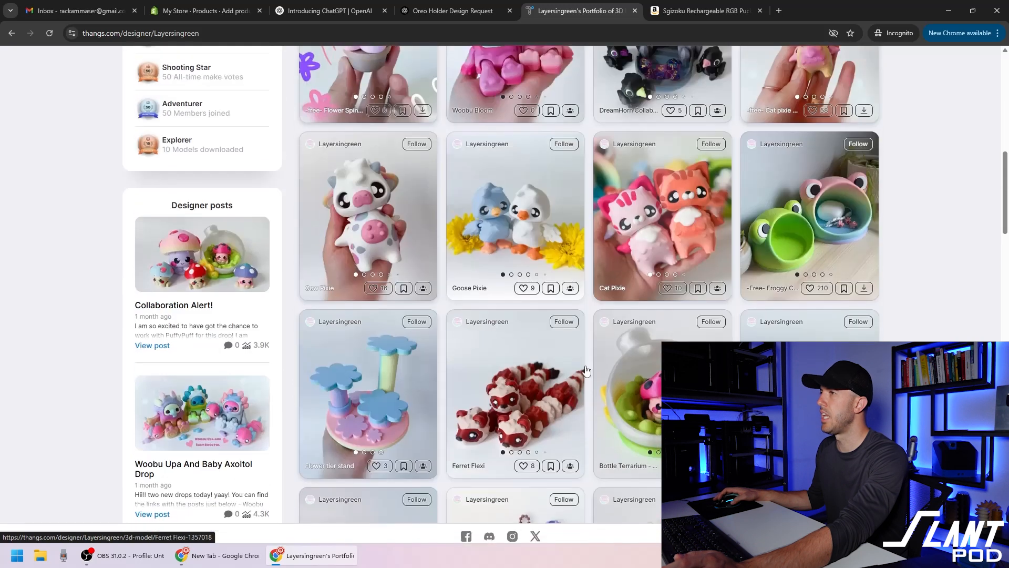
click(789, 215)
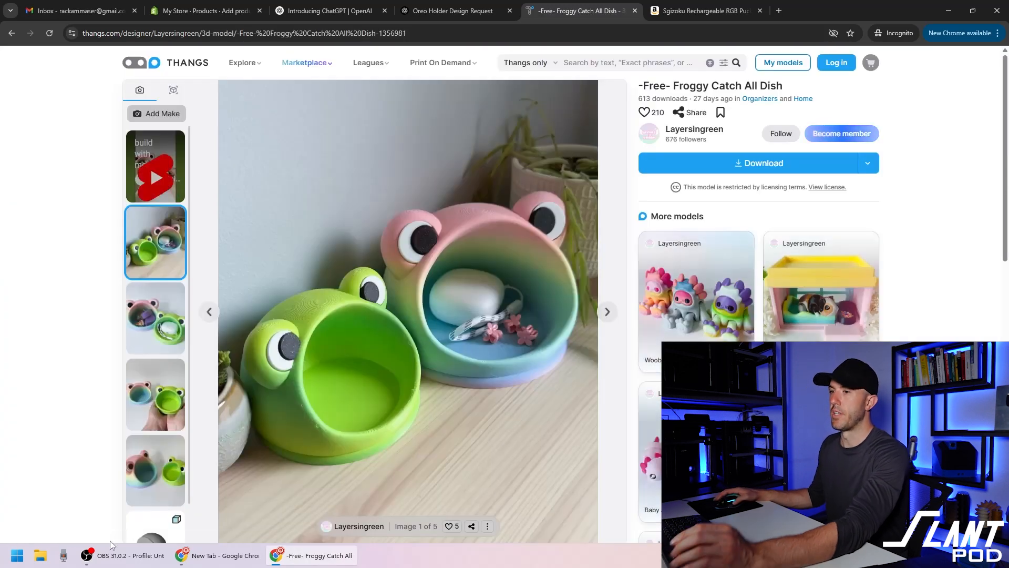
Step: Launch Snipping Tool and snip the green frog dish from the photo
click(23, 549)
text(sc)
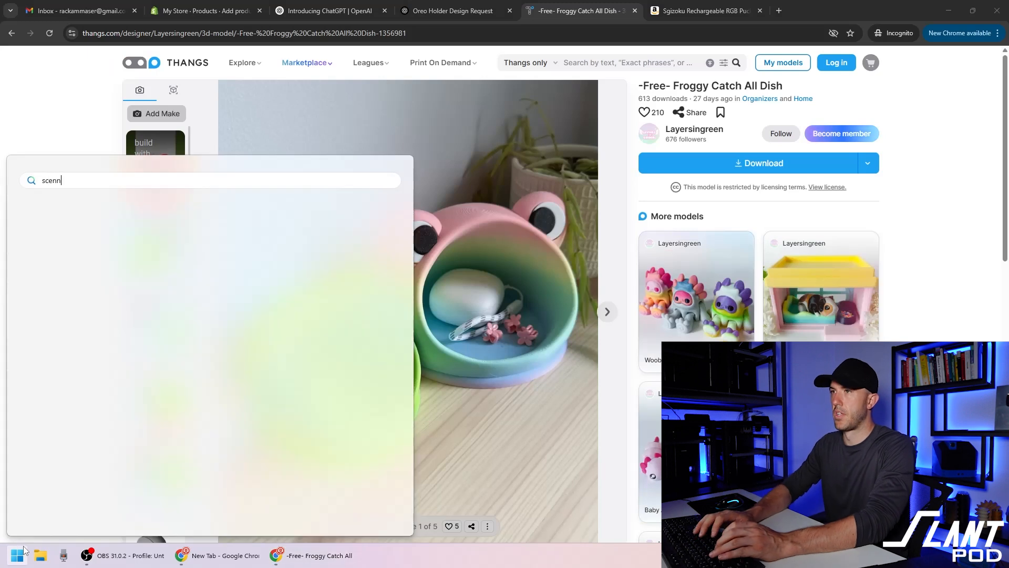
key(BackSpace)
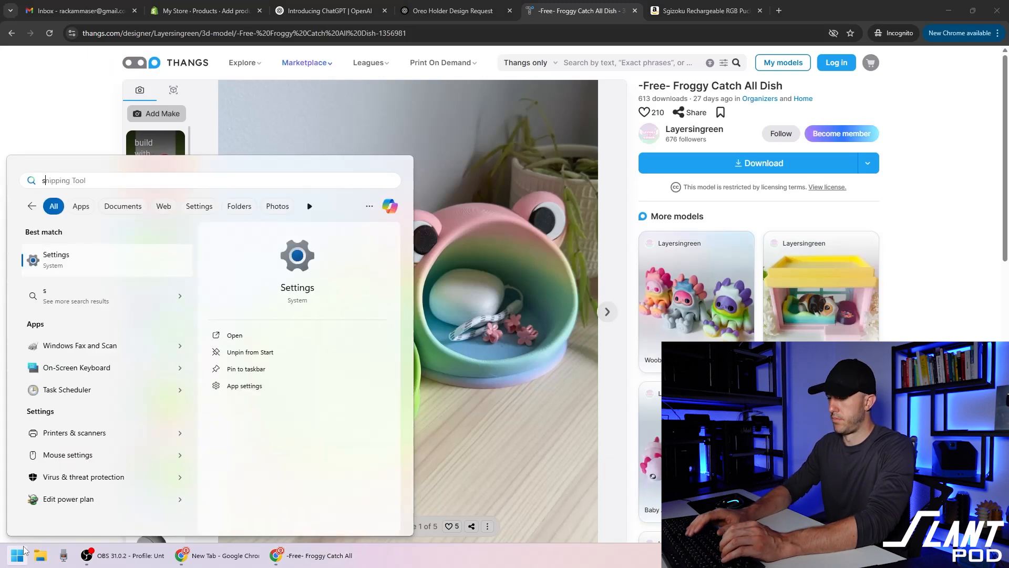
text(ni)
key(Return)
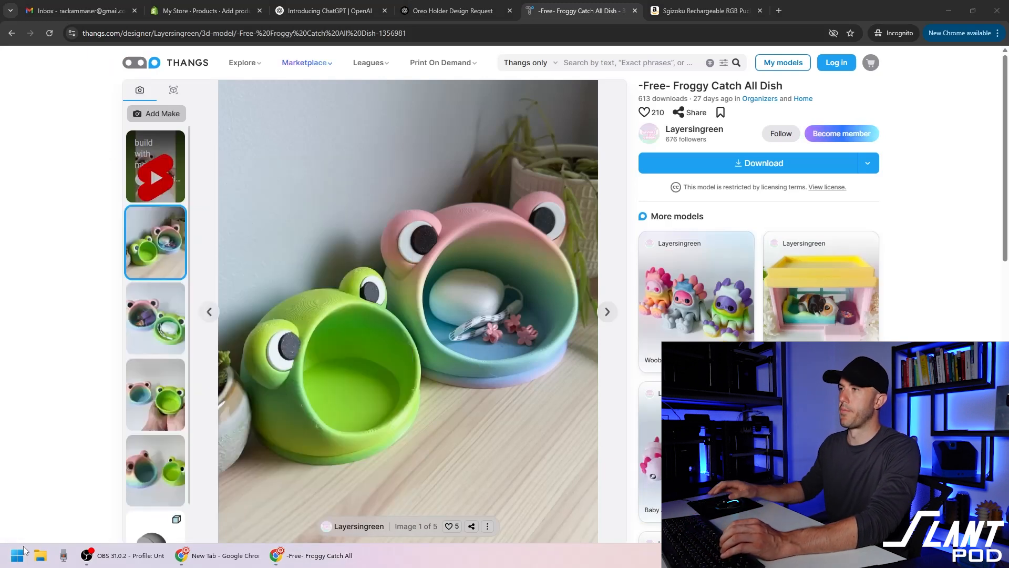
click(331, 32)
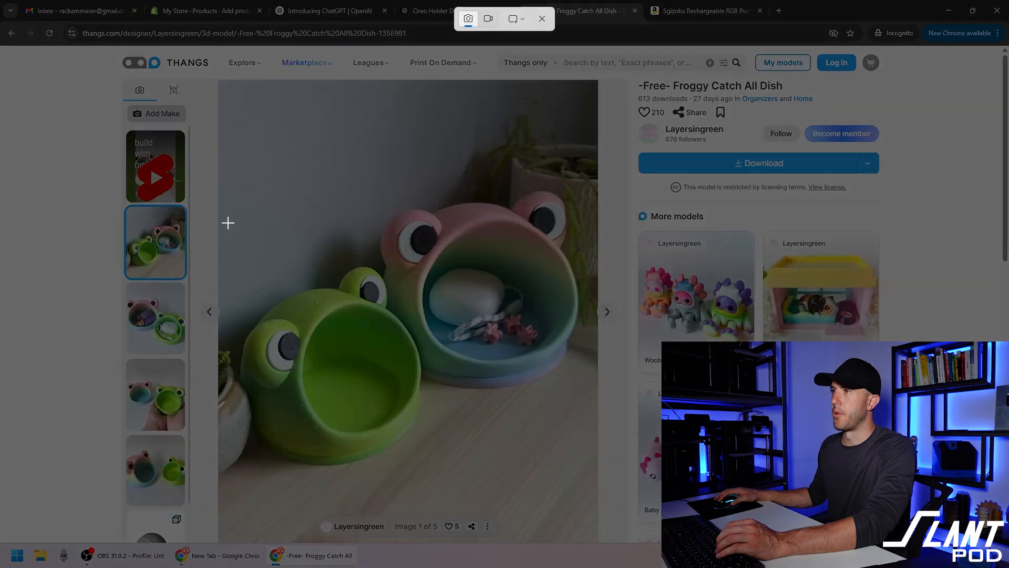
drag(227, 222, 451, 520)
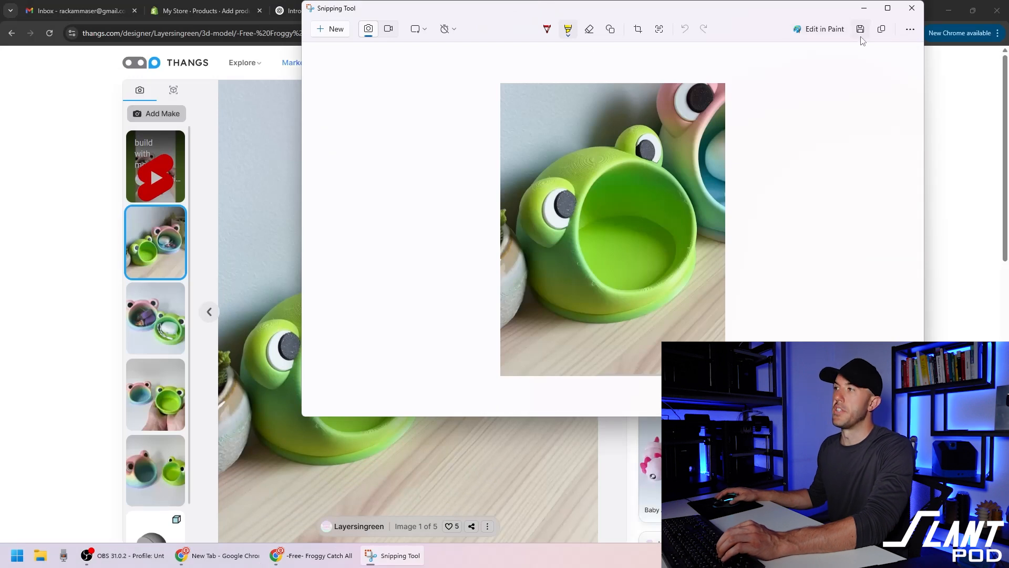
Step: Save the snip as 'frog1' in a new 'store' folder on the Desktop
click(861, 29)
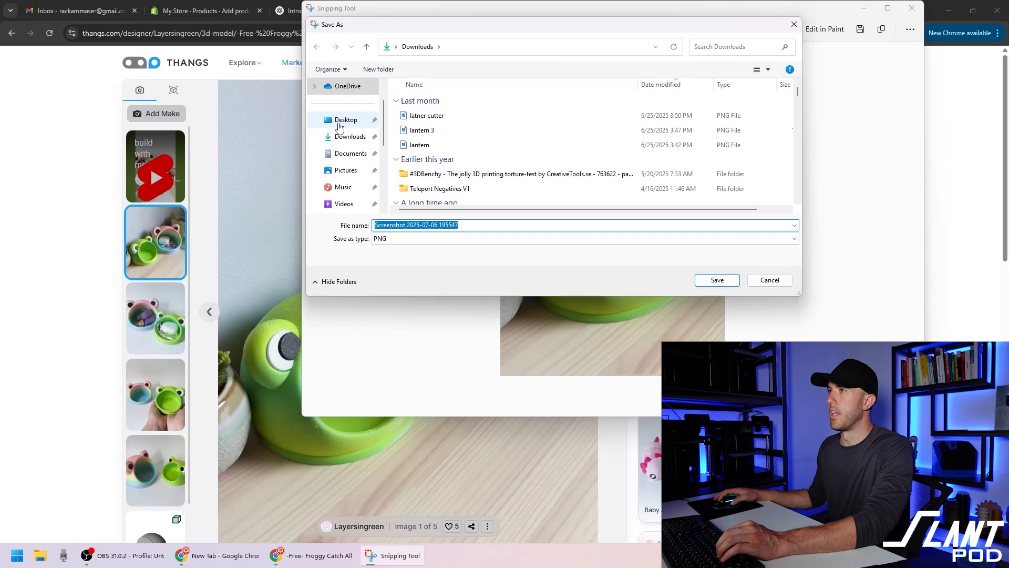
click(339, 120)
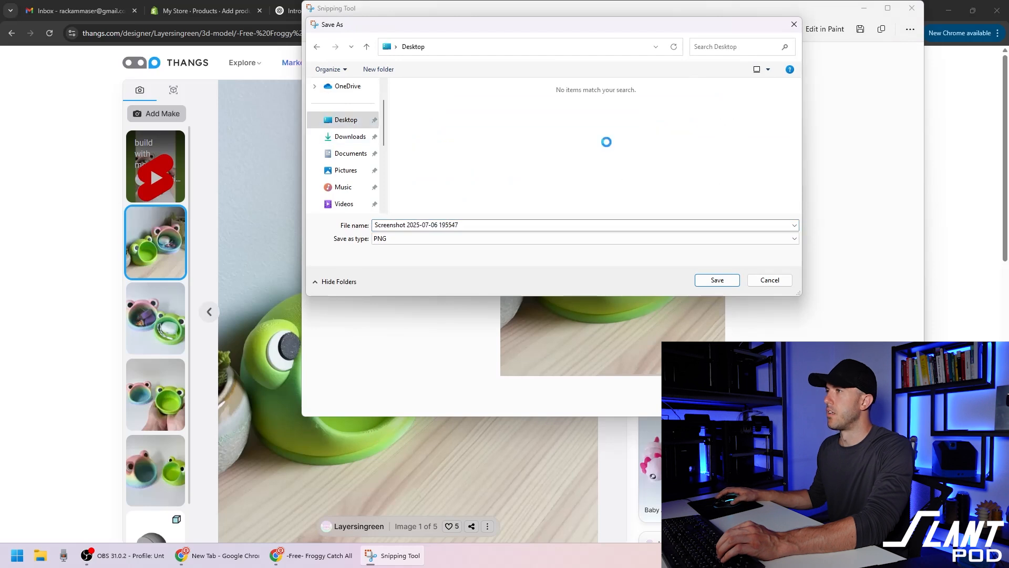
right_click(607, 144)
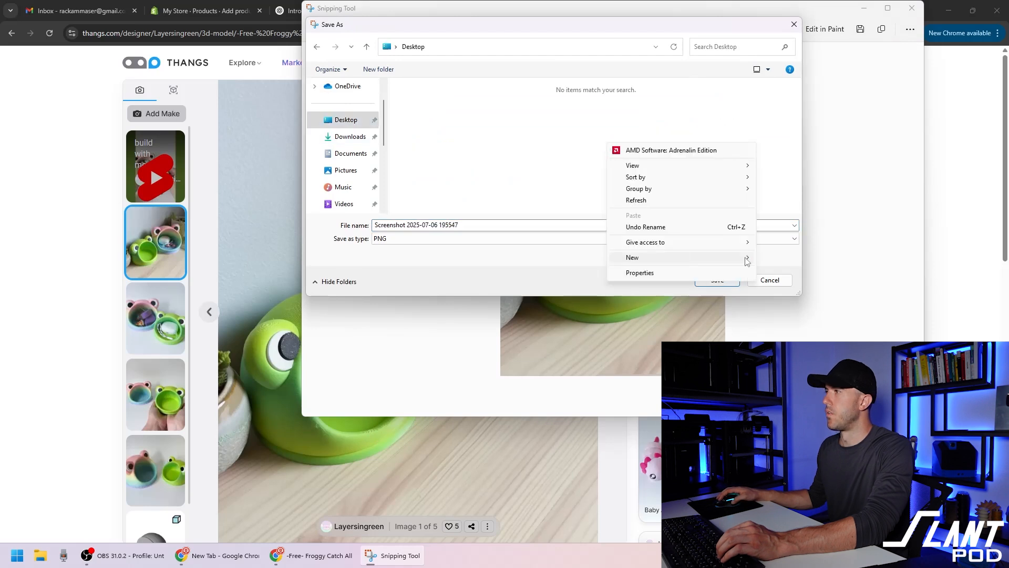
click(775, 258)
text(store)
double_click(436, 106)
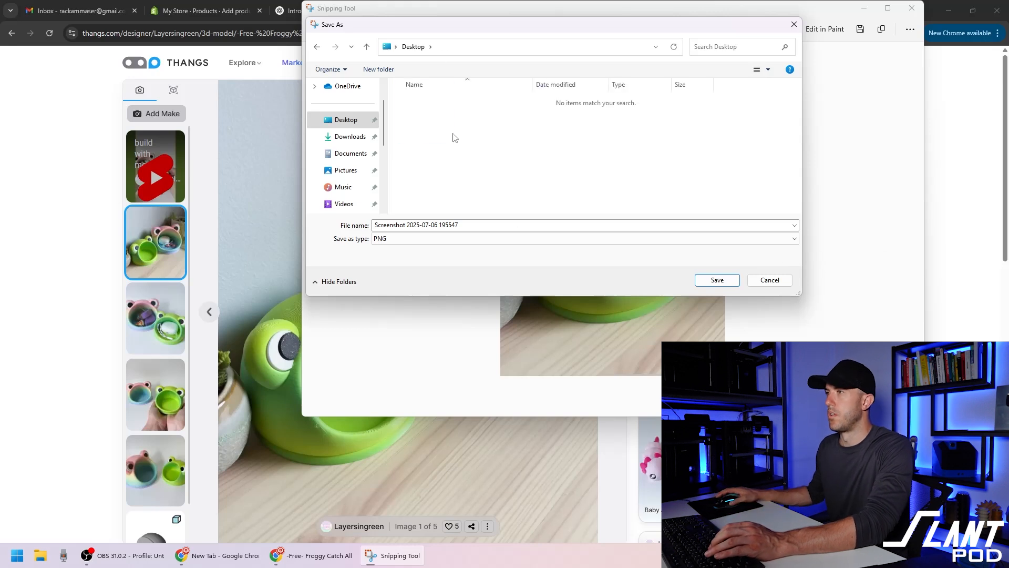
click(499, 225)
text(frog1)
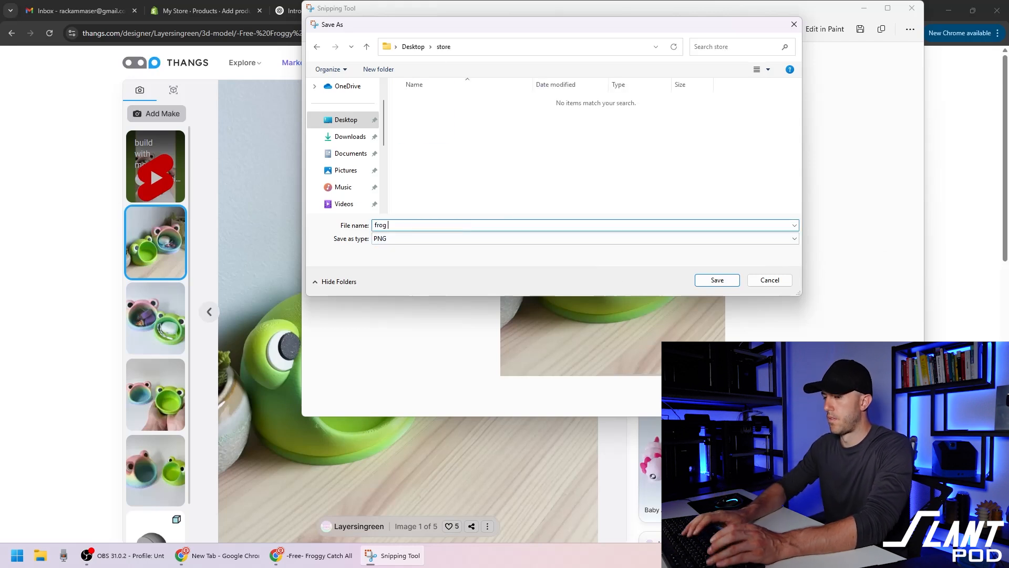
key(Return)
Step: Bring up the photo of the frog dishes held in hands and relaunch Snipping Tool
click(27, 335)
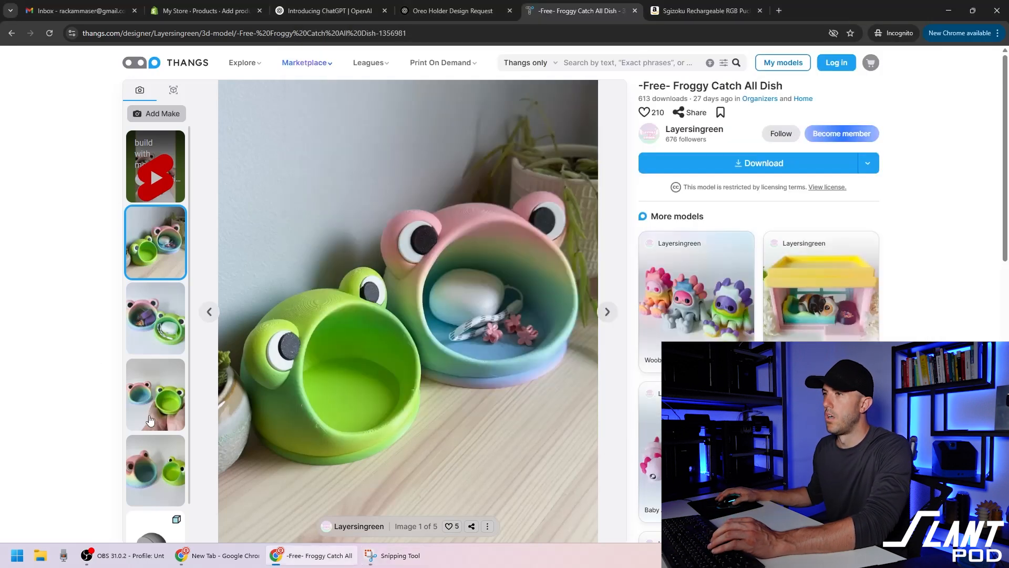
click(151, 415)
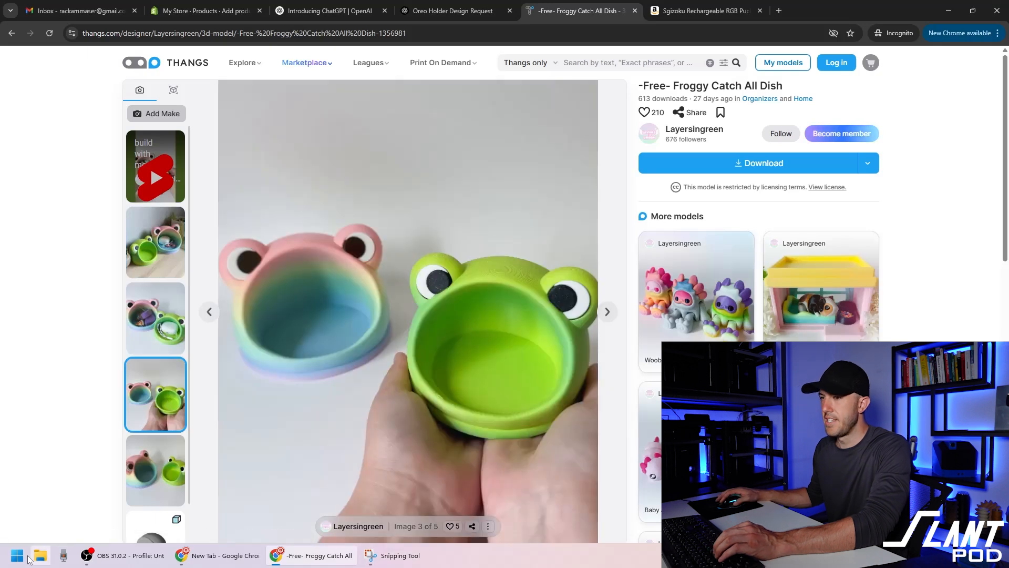
key(super)
text(snipping tool)
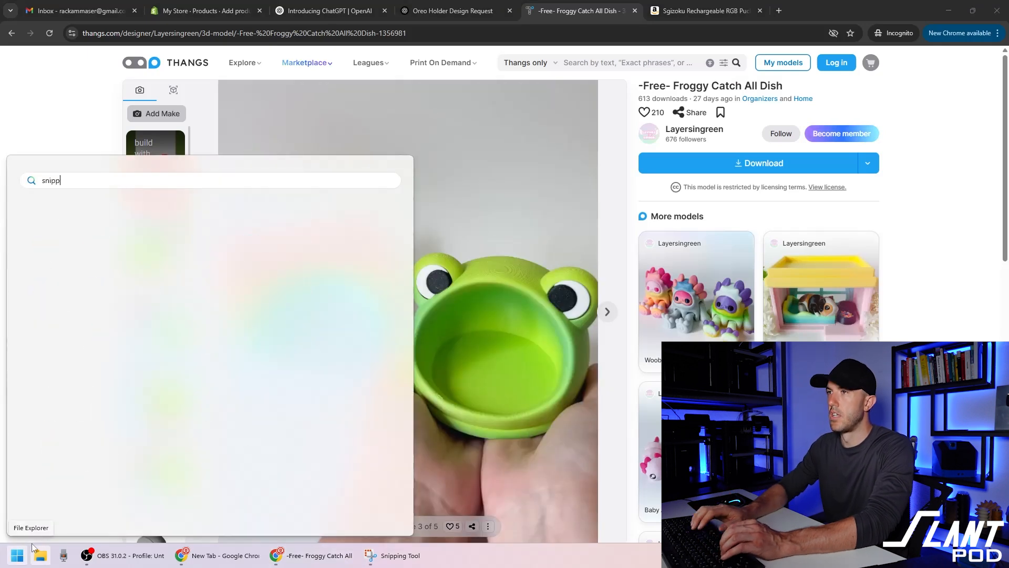
key(Return)
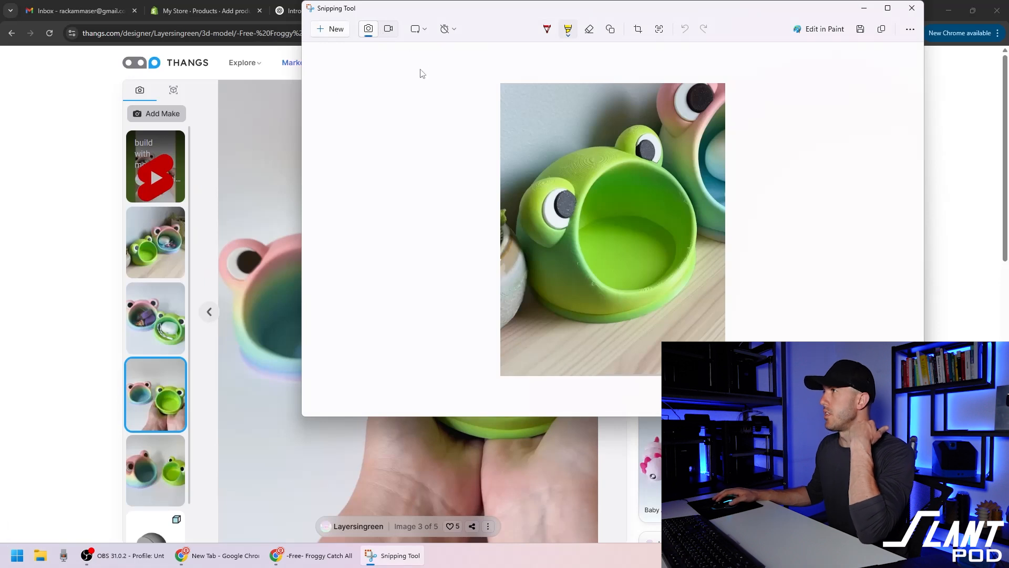
Step: Snip the frog dish photo, save it into the store folder, and close Snipping Tool
click(335, 29)
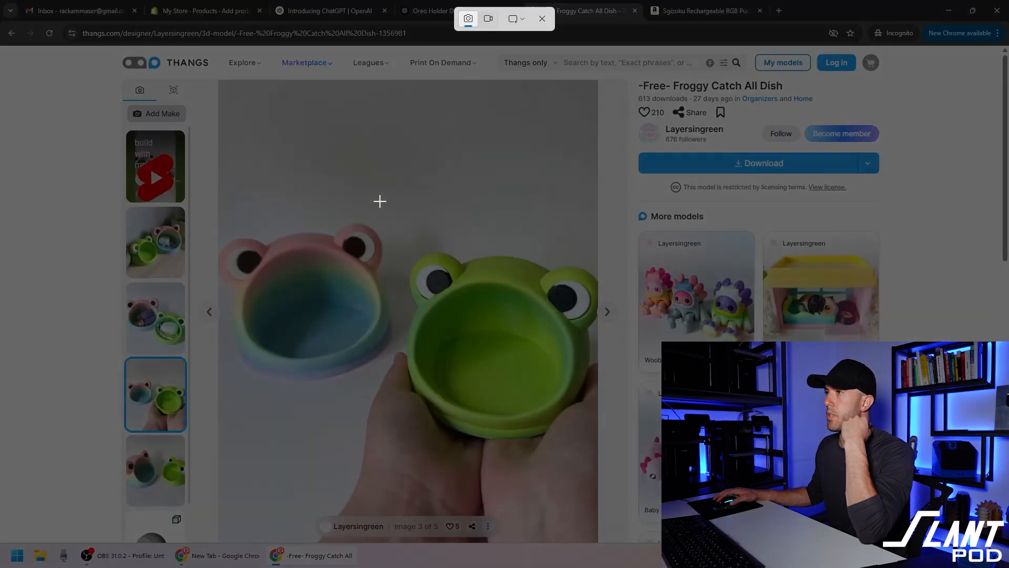
drag(378, 200, 595, 447)
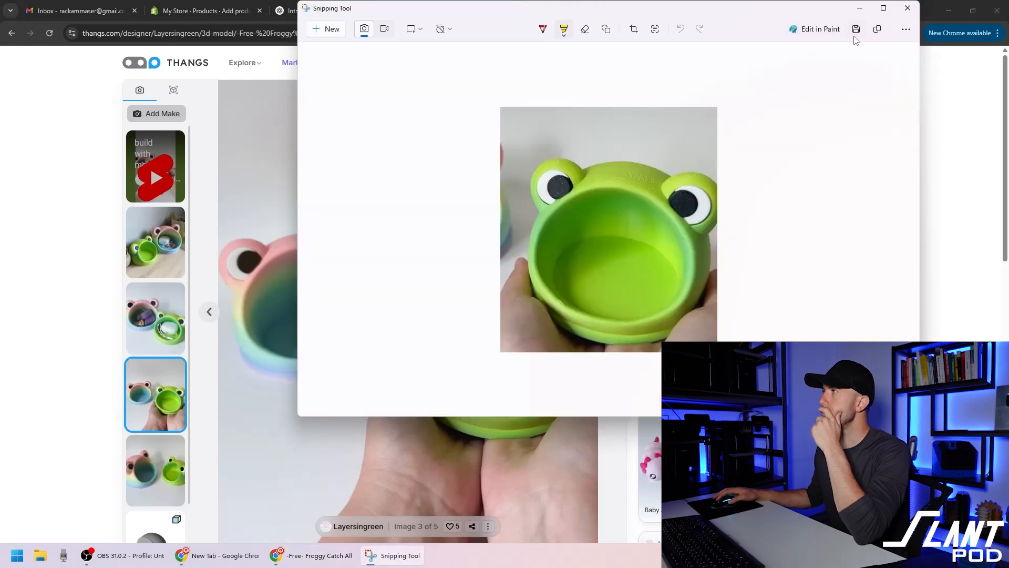
click(855, 35)
text(frog)
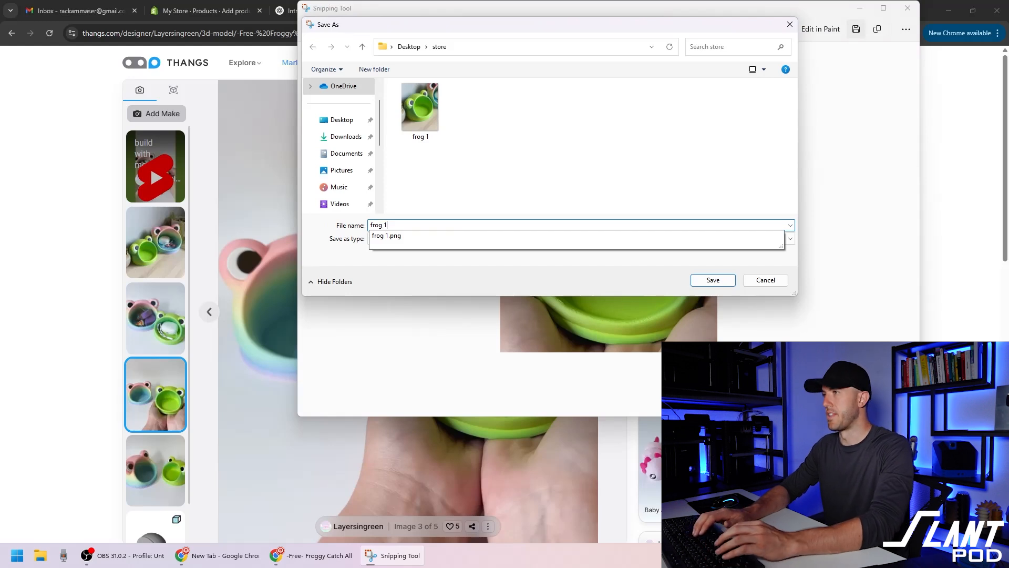
key(Return)
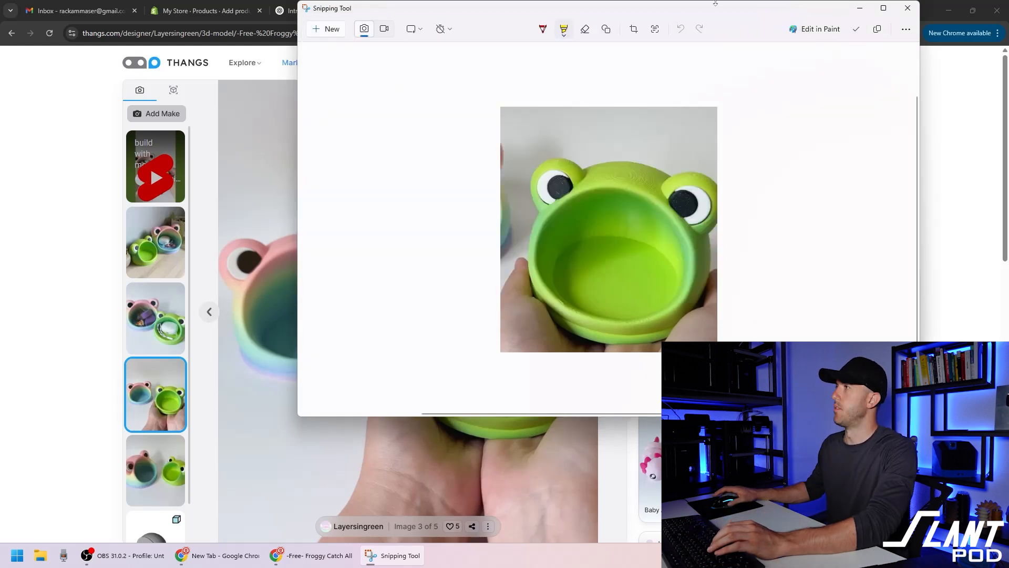
click(900, 10)
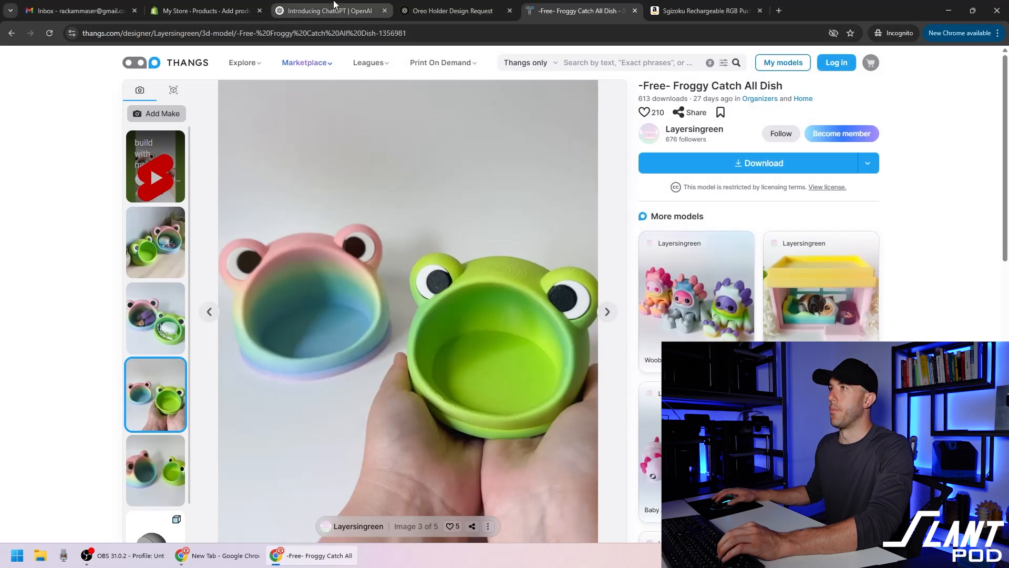
Step: Title the new Shopify product 'Test Product 1 - Frog Jewelry Dish'
click(325, 10)
click(214, 6)
key(ctrl+a)
click(283, 135)
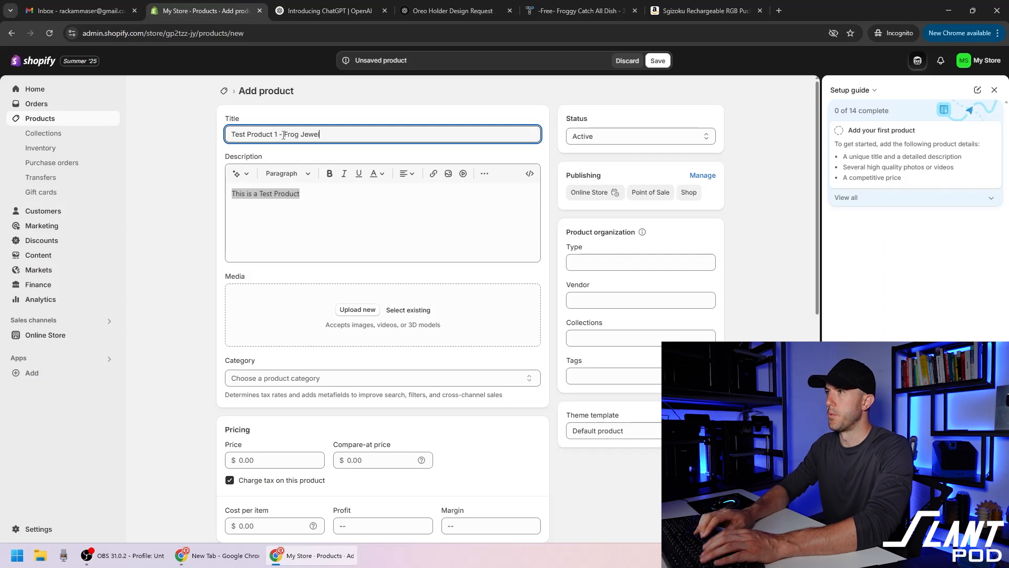
Step: Replace the description with a short placeholder line, then go to the ChatGPT conversation
click(338, 191)
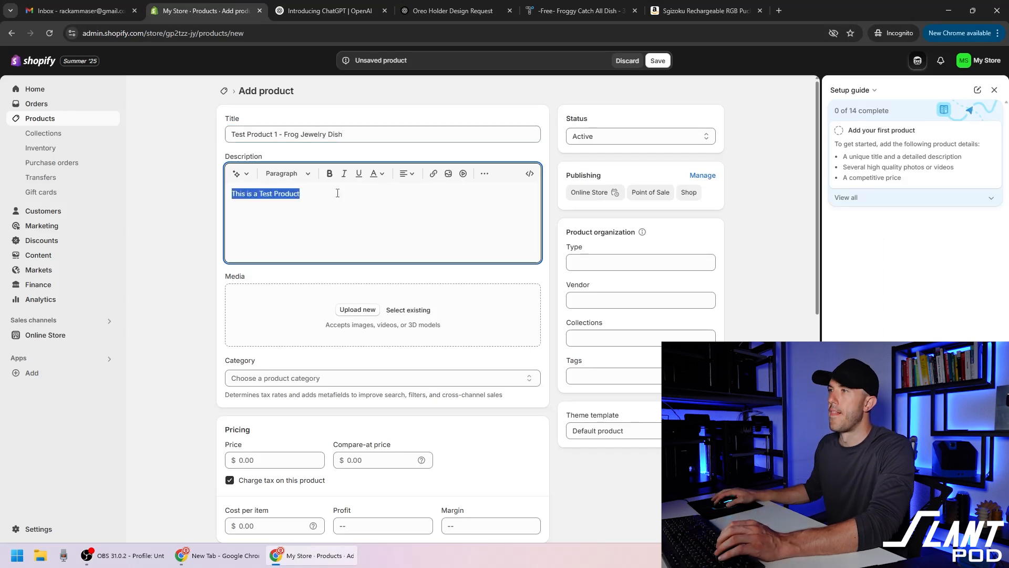
key(ctrl+a)
text(F)
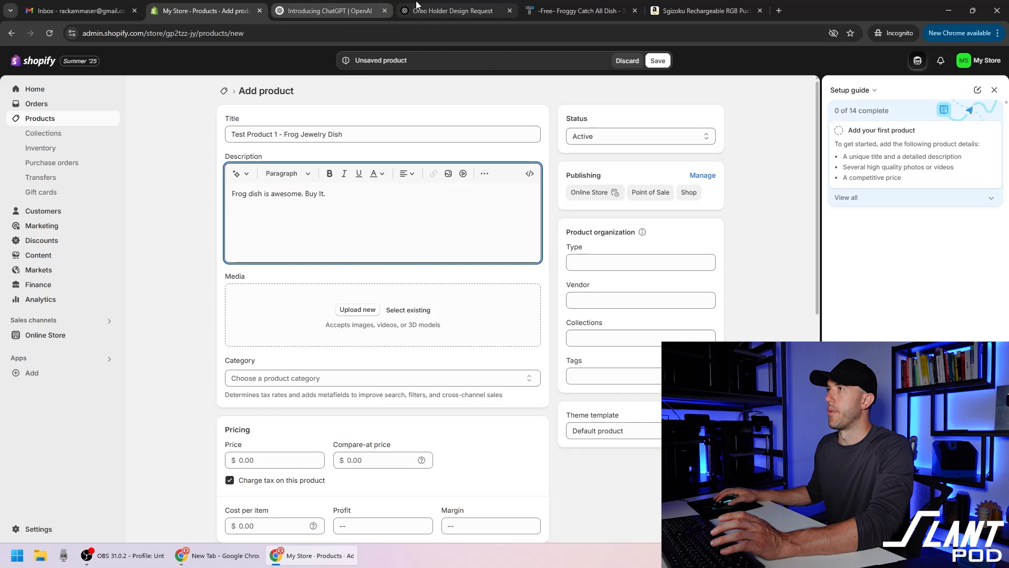
click(326, 11)
click(420, 15)
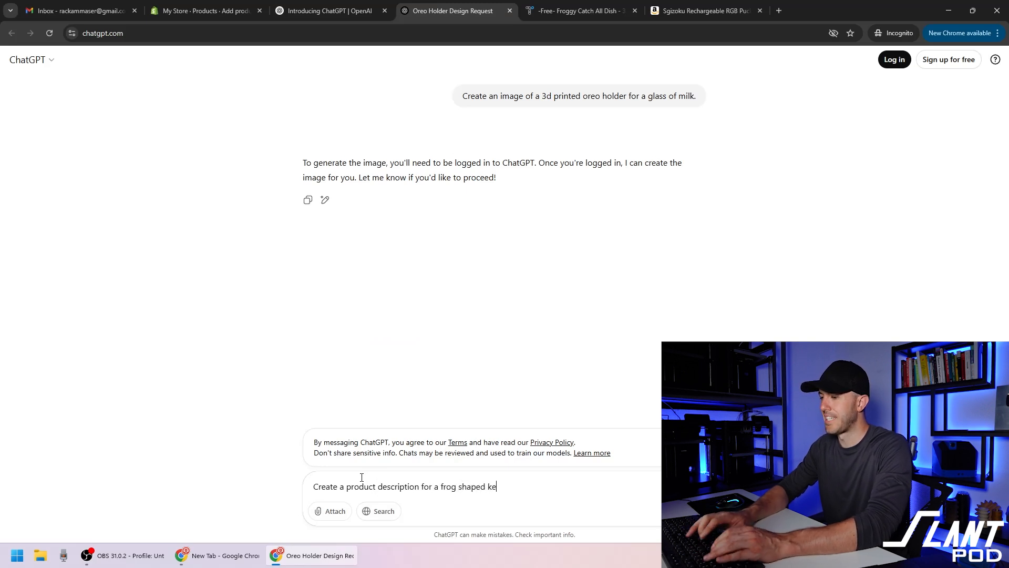
Step: Ask ChatGPT for a frog key dish description, note it is 3D printed, and copy the answer
key(Return)
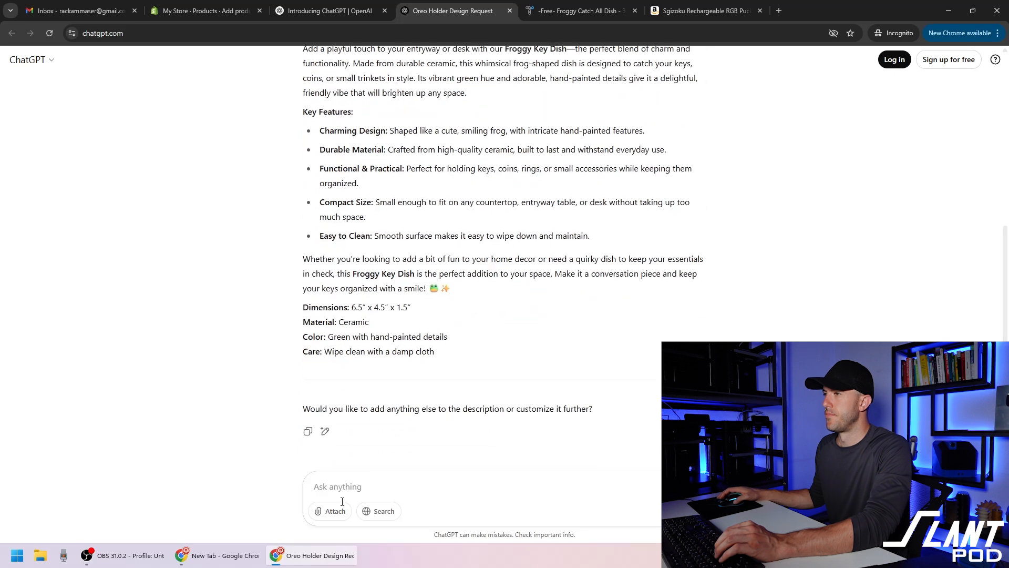
text(D)
key(BackSpace)
key(BackSpace)
text(the item is 3d printed)
key(Return)
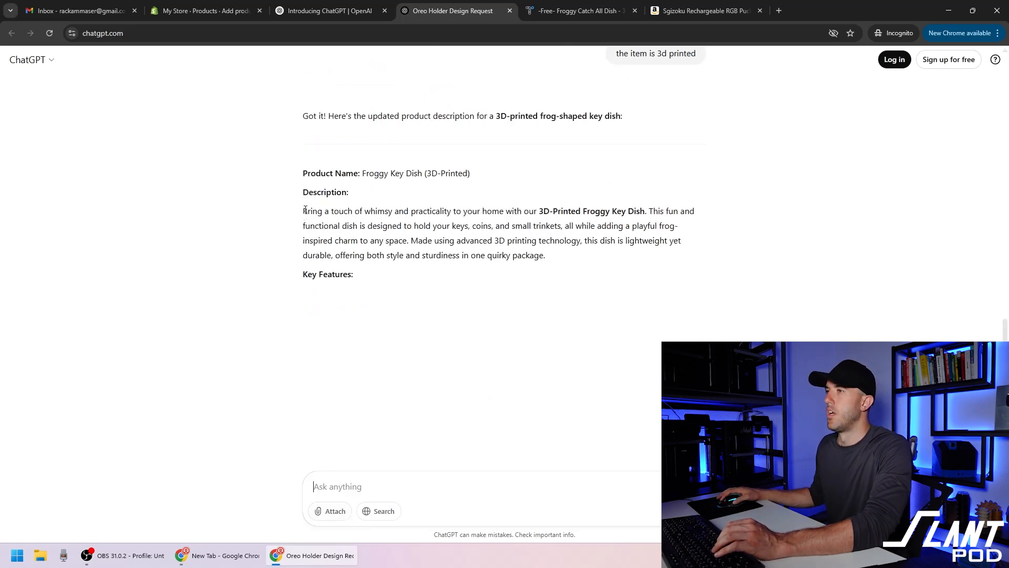
drag(304, 213, 572, 363)
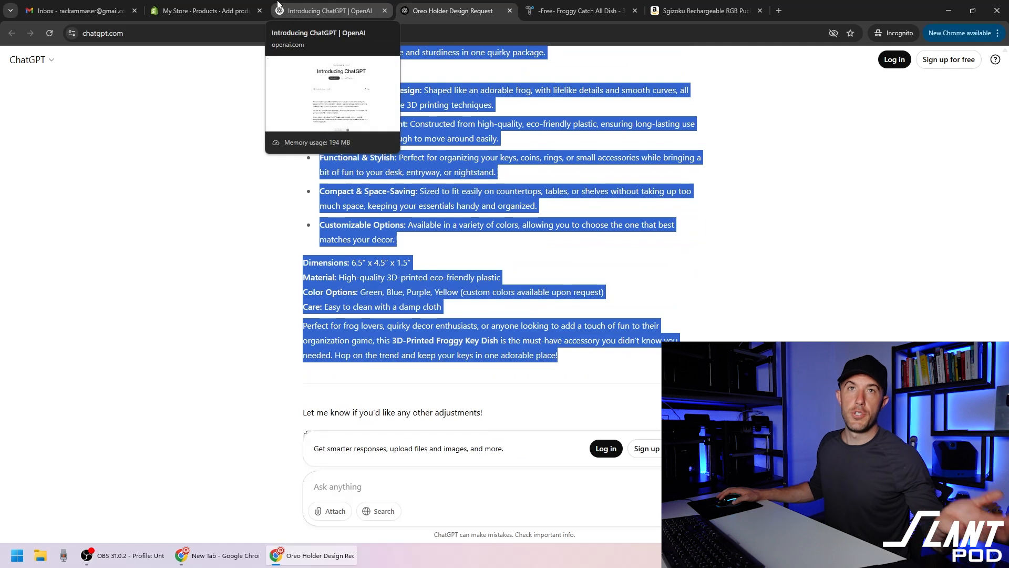
click(204, 11)
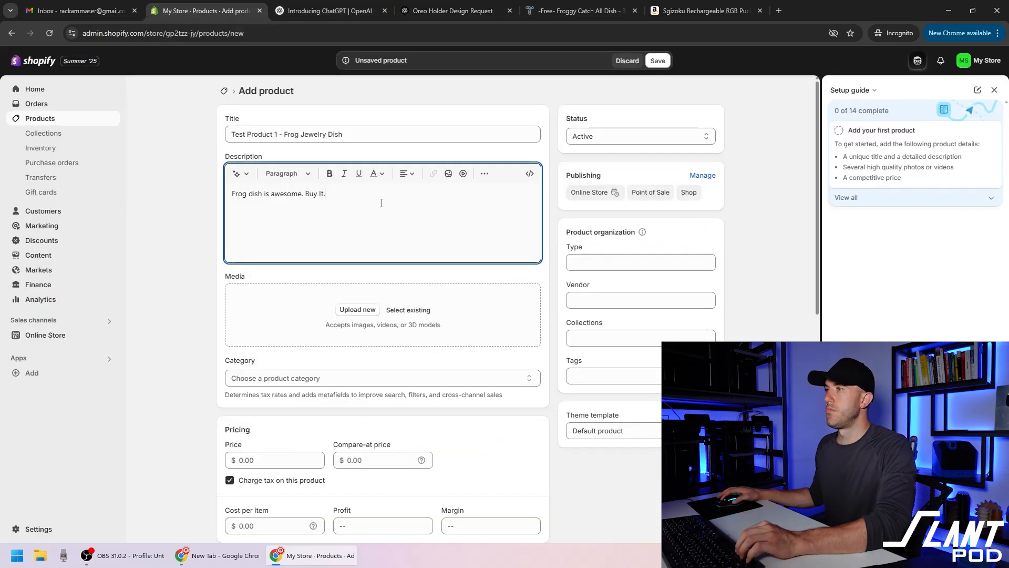
Step: Paste the ChatGPT description over the placeholder description text
drag(327, 194, 256, 194)
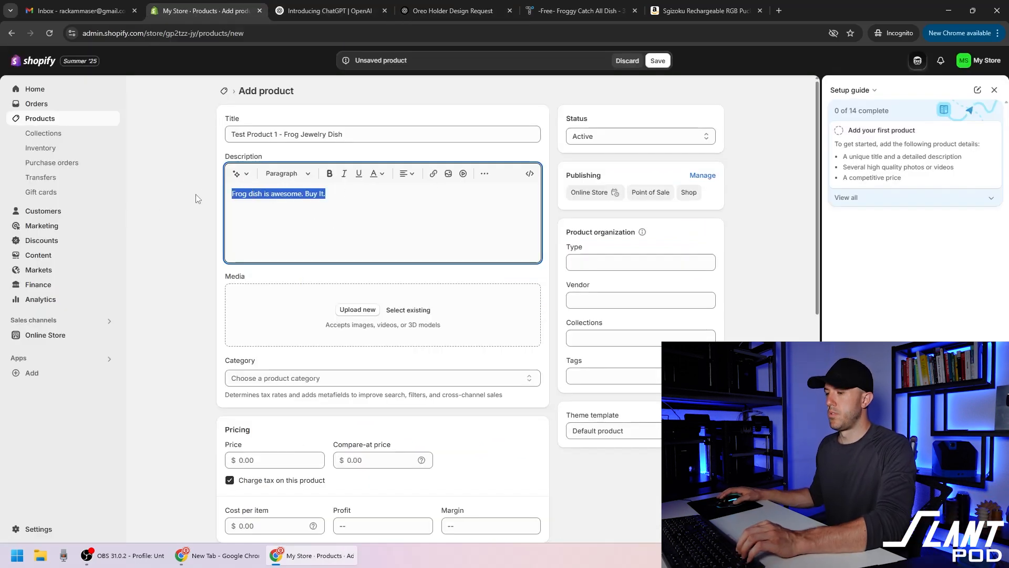
key(ctrl+v)
scroll(345, 307, up, 2)
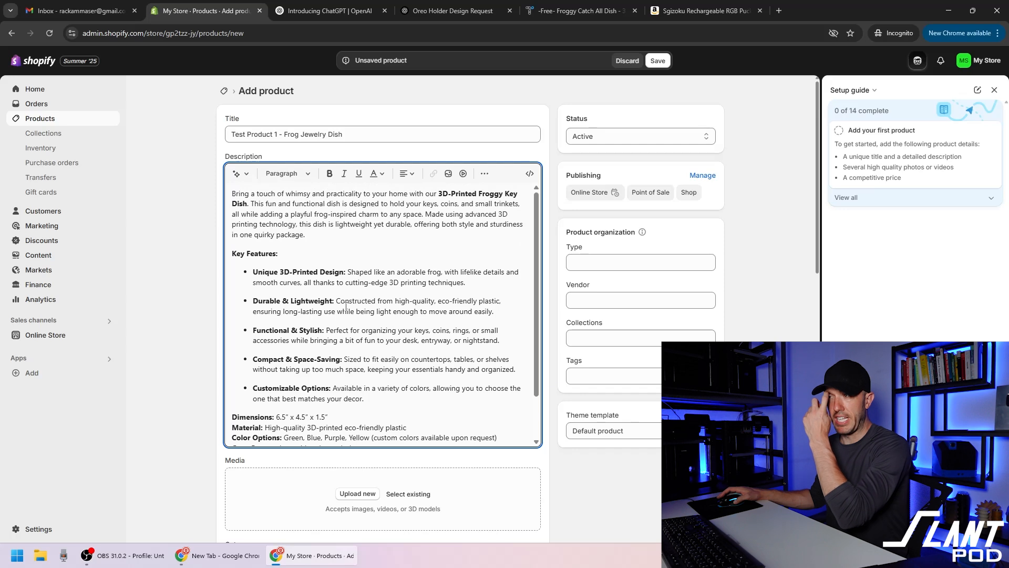
scroll(345, 303, down, 1)
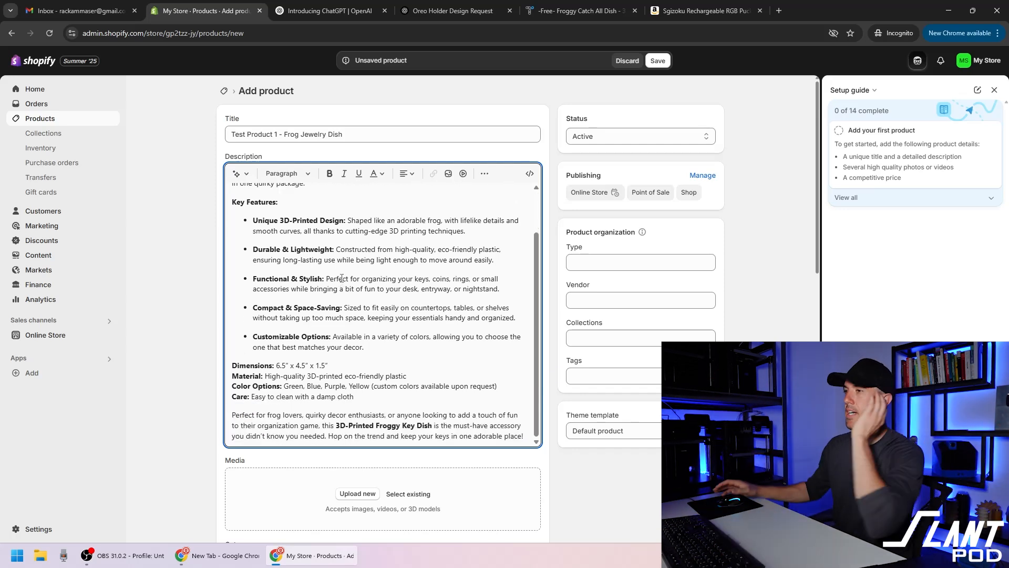
scroll(375, 231, down, 2)
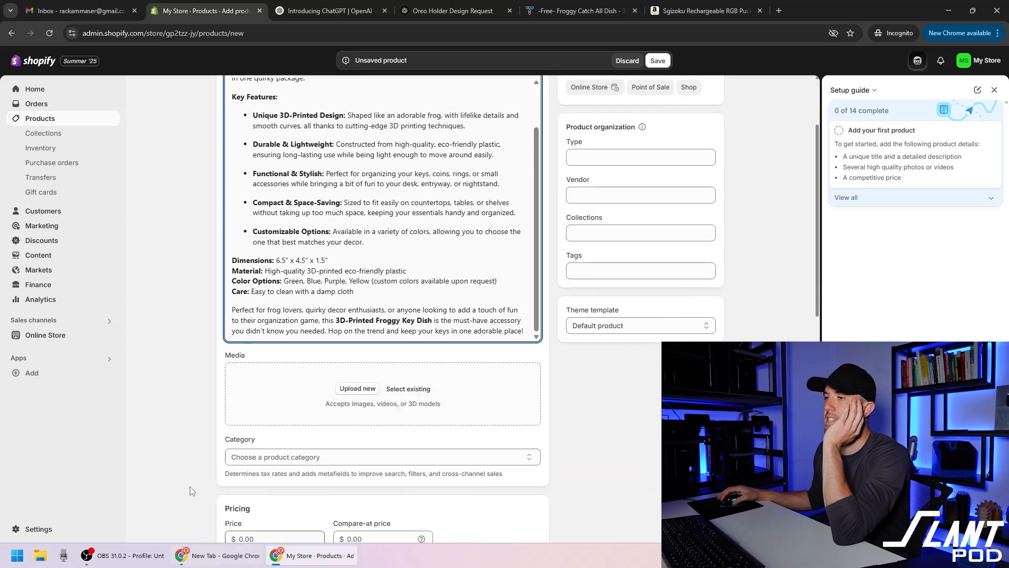
Step: Add the frog 2 and frog 1 images to the product media
click(39, 562)
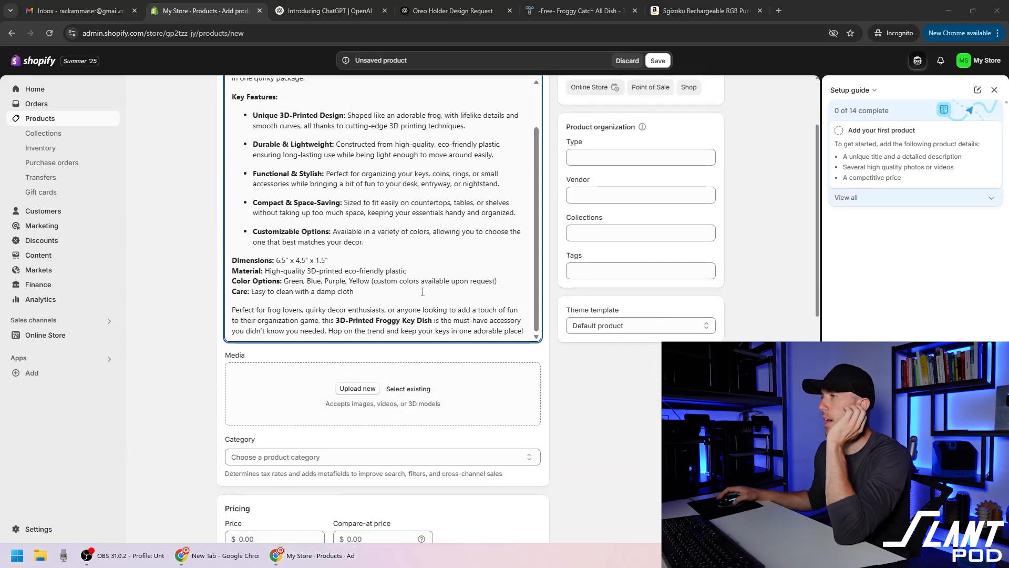
drag(395, 11, 707, 172)
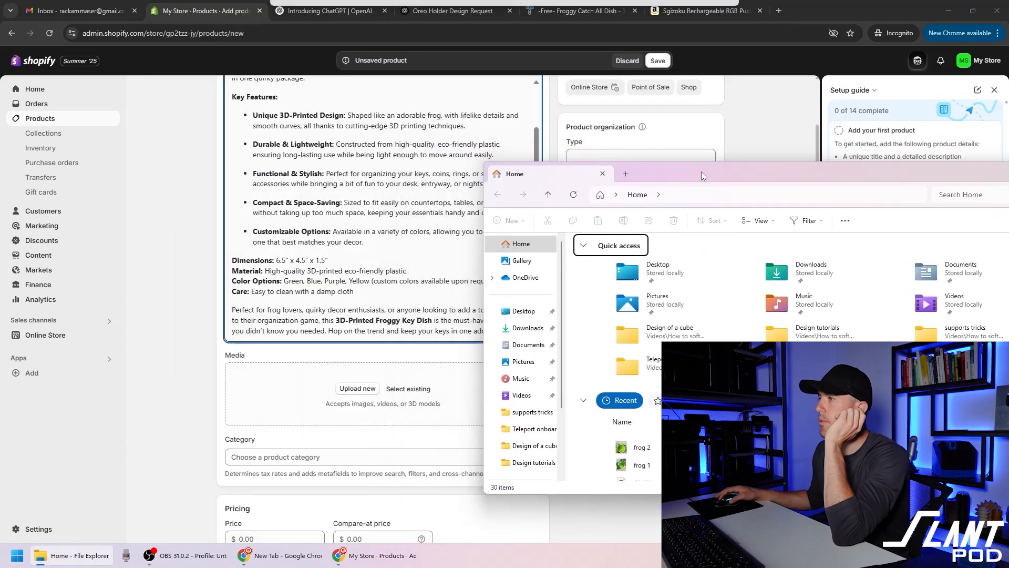
click(629, 447)
mouse_move(353, 401)
mouse_down()
mouse_move(341, 392)
mouse_move(349, 397)
mouse_up()
click(70, 561)
drag(640, 464, 371, 413)
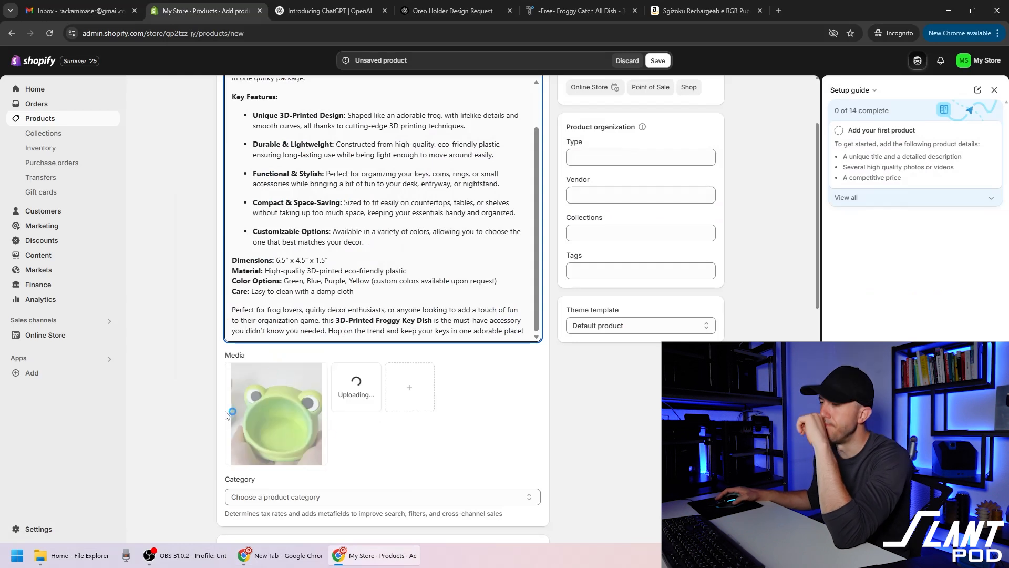
Step: Set the product category to Decorative Trays in Decor
scroll(412, 498, down, 1)
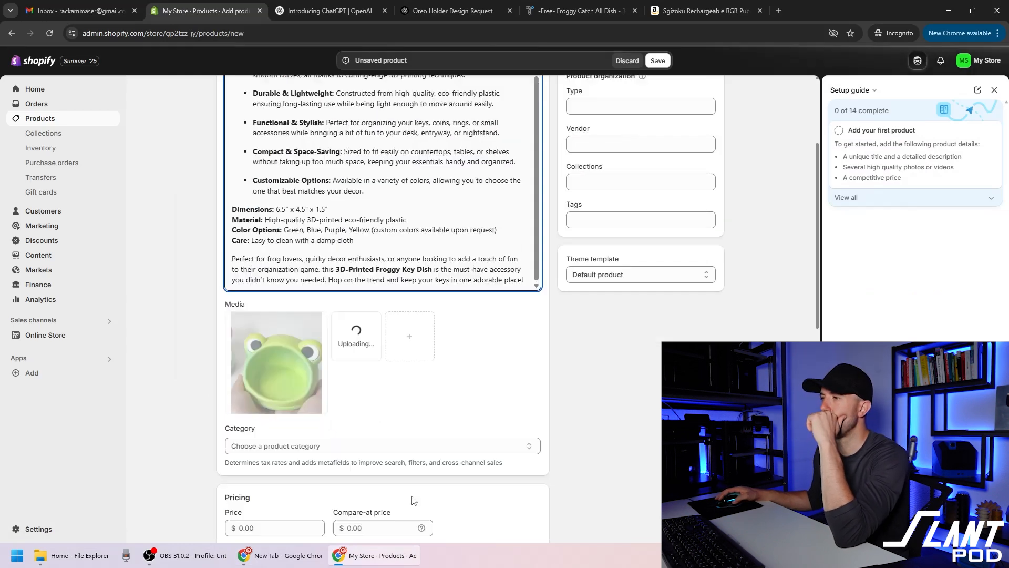
click(508, 441)
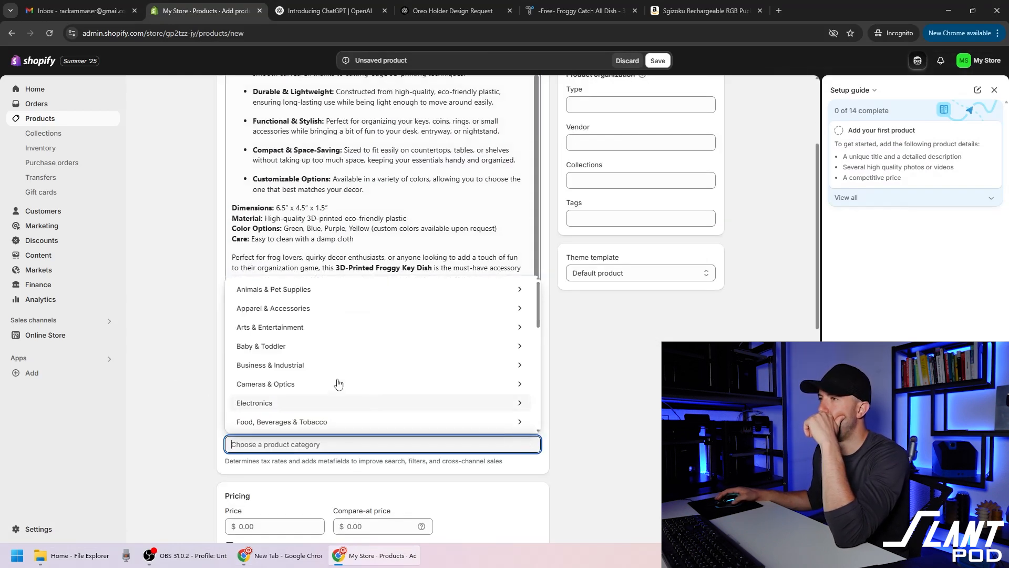
scroll(305, 339, down, 3)
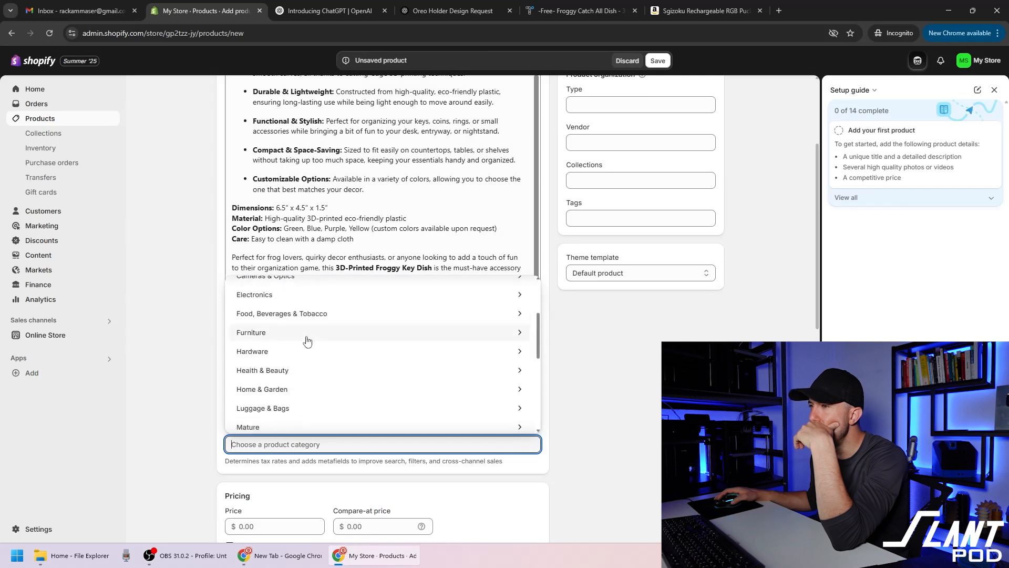
text(Decorative Trays)
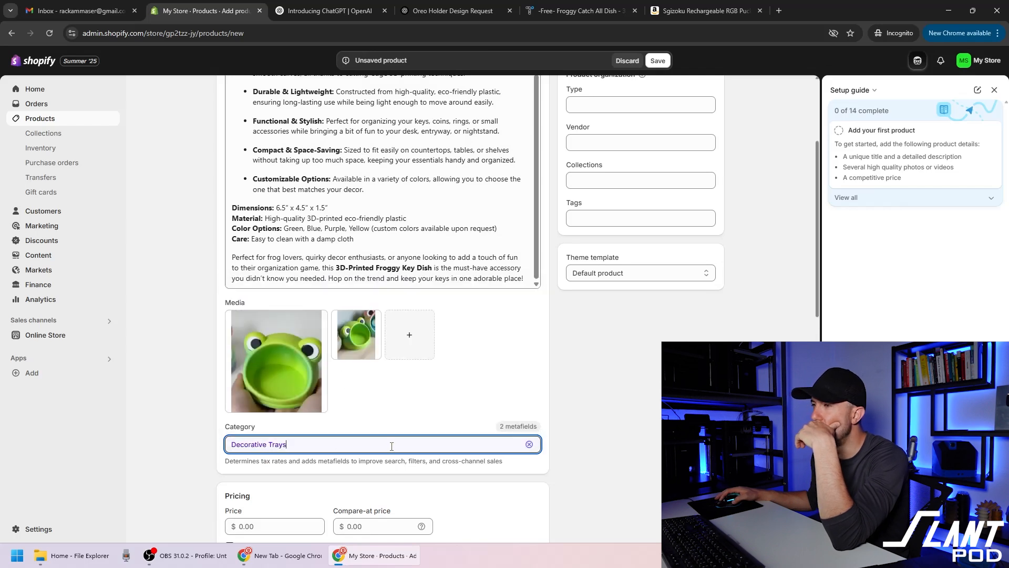
click(190, 441)
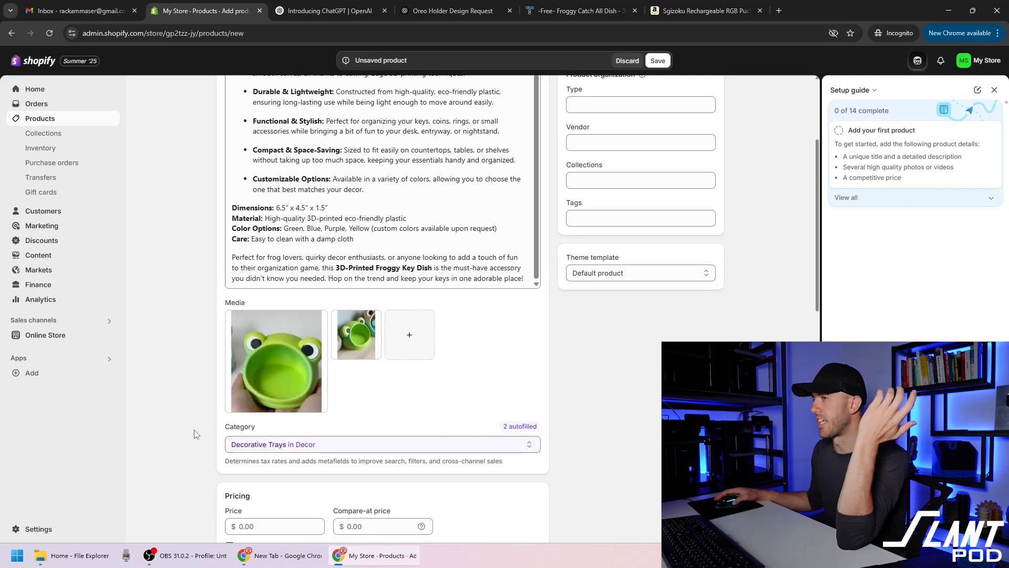
scroll(194, 433, down, 2)
scroll(195, 431, down, 2)
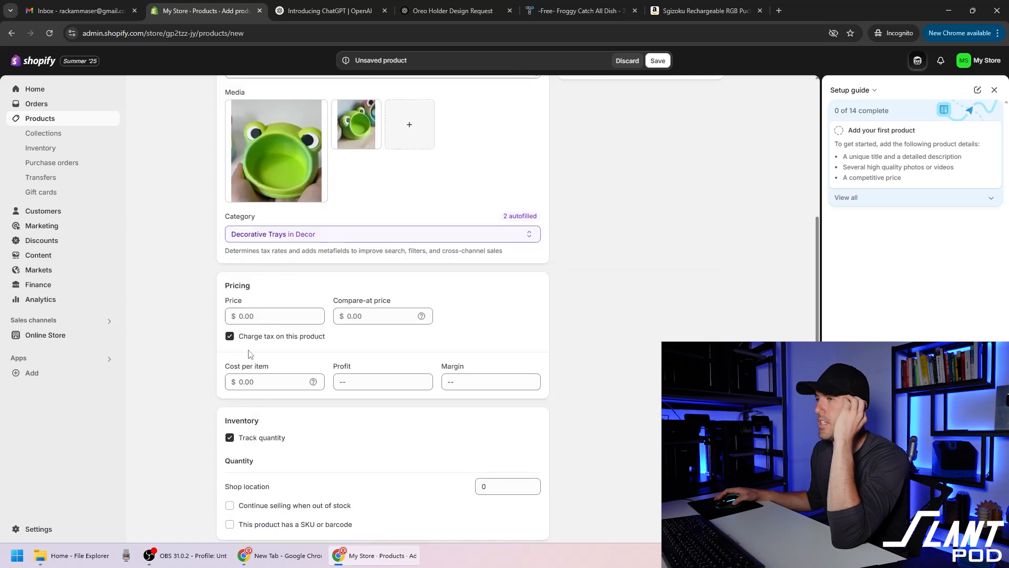
click(266, 319)
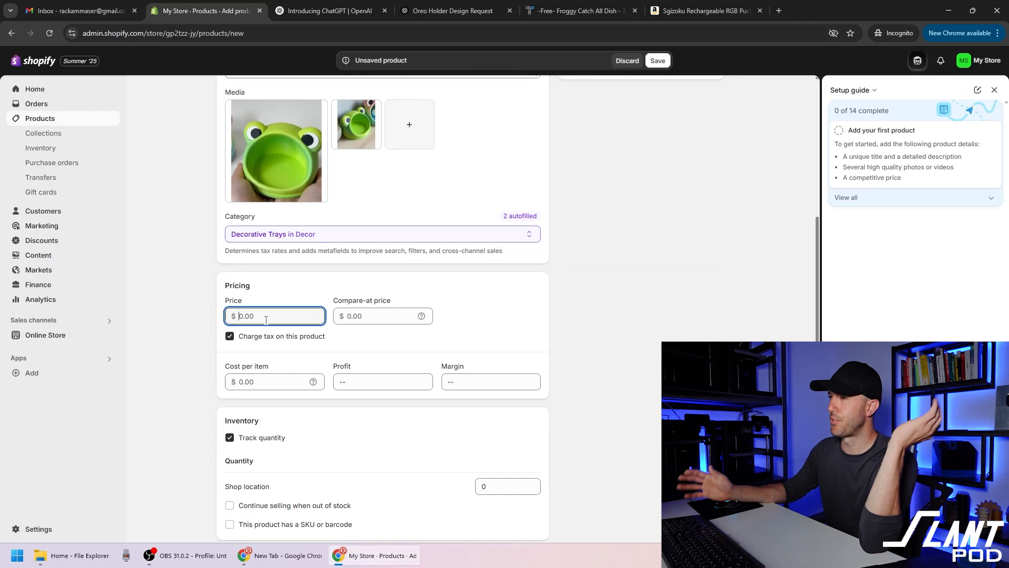
Step: Set the price to $19.00 and the cost per item to $8.00
text(19)
click(171, 385)
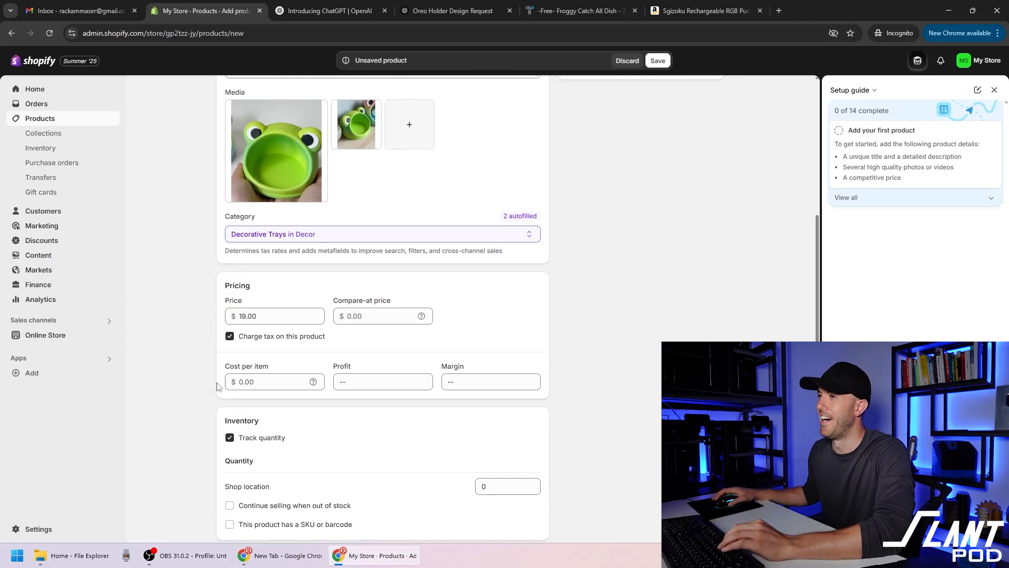
click(300, 387)
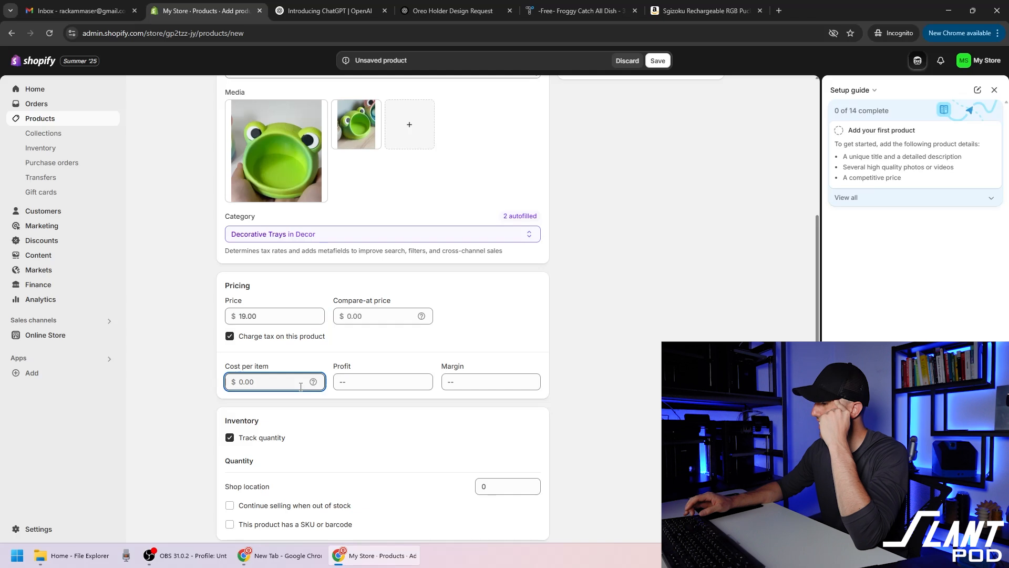
text(8)
click(192, 405)
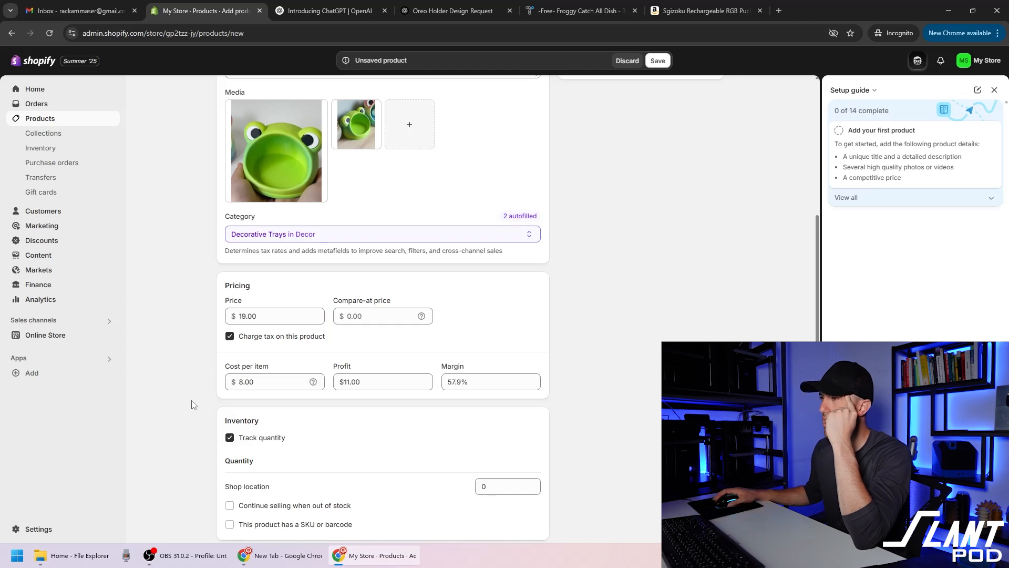
Step: Set the product's shipping weight to 0.25 lb
scroll(240, 420, down, 2)
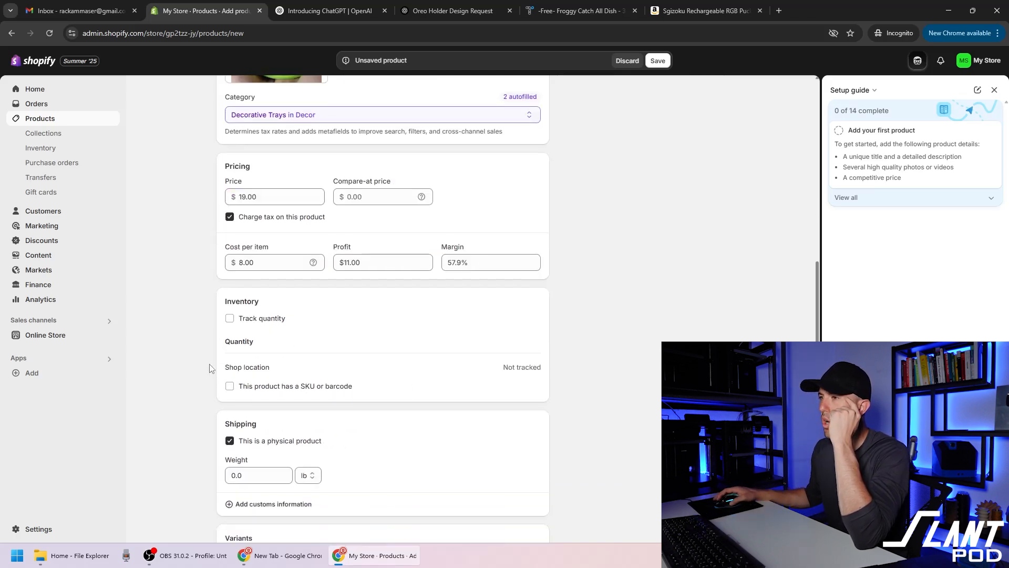
scroll(180, 344, down, 2)
click(244, 386)
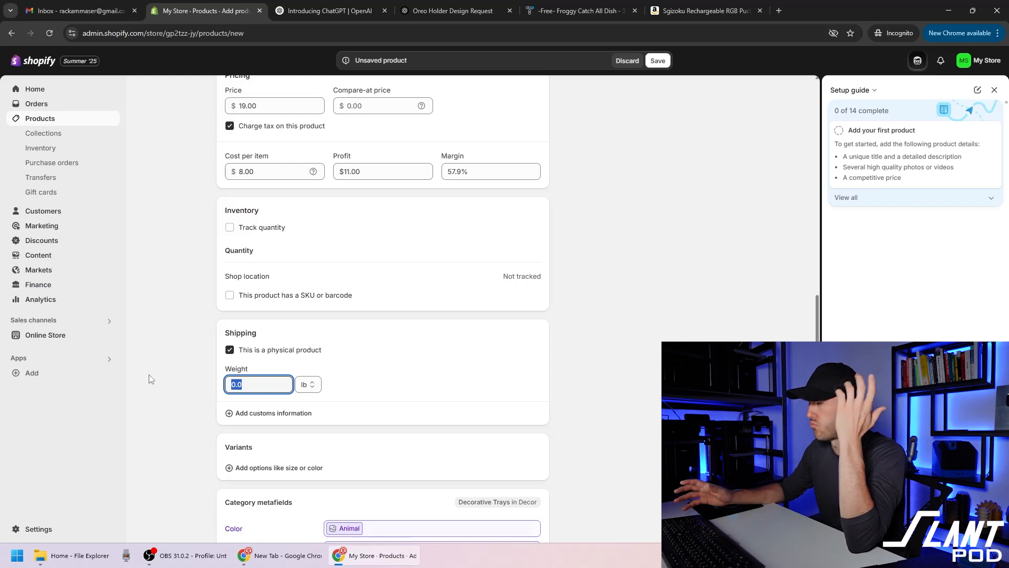
text(0.25)
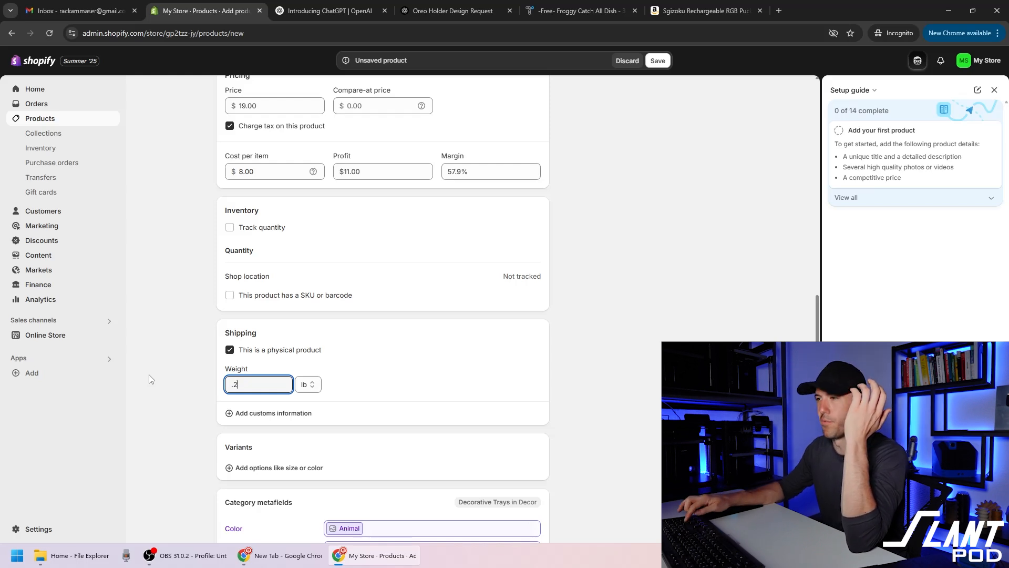
click(192, 395)
scroll(198, 401, down, 1)
scroll(199, 400, down, 3)
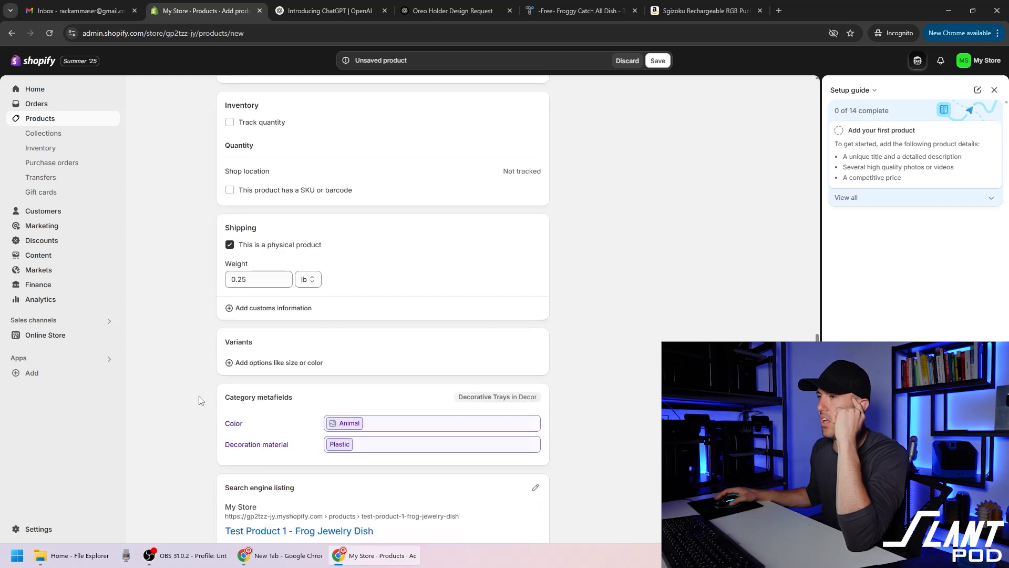
Step: Add a Color variant option and give its Animal variant the SKU frogdish_1_green
click(262, 289)
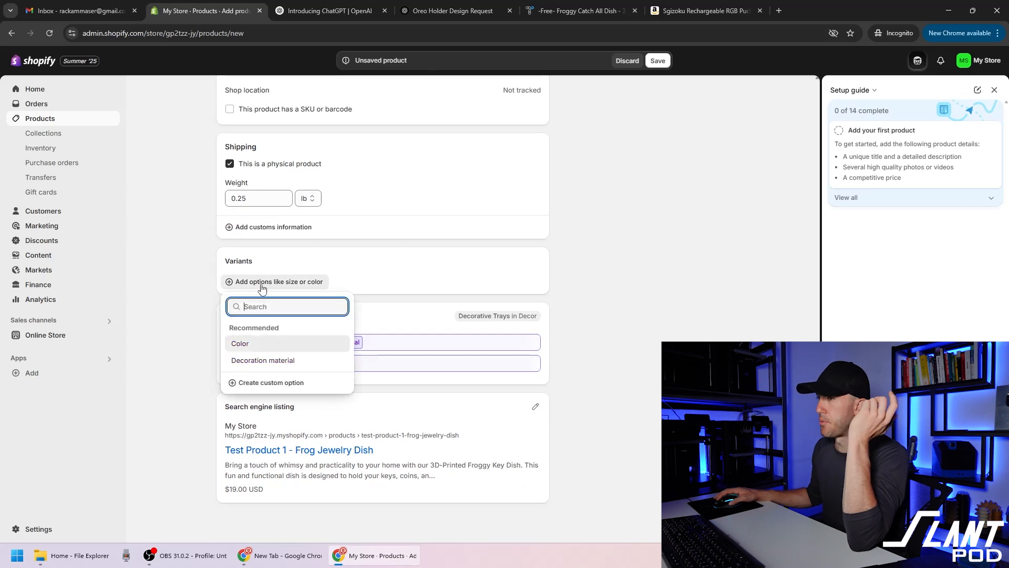
click(254, 347)
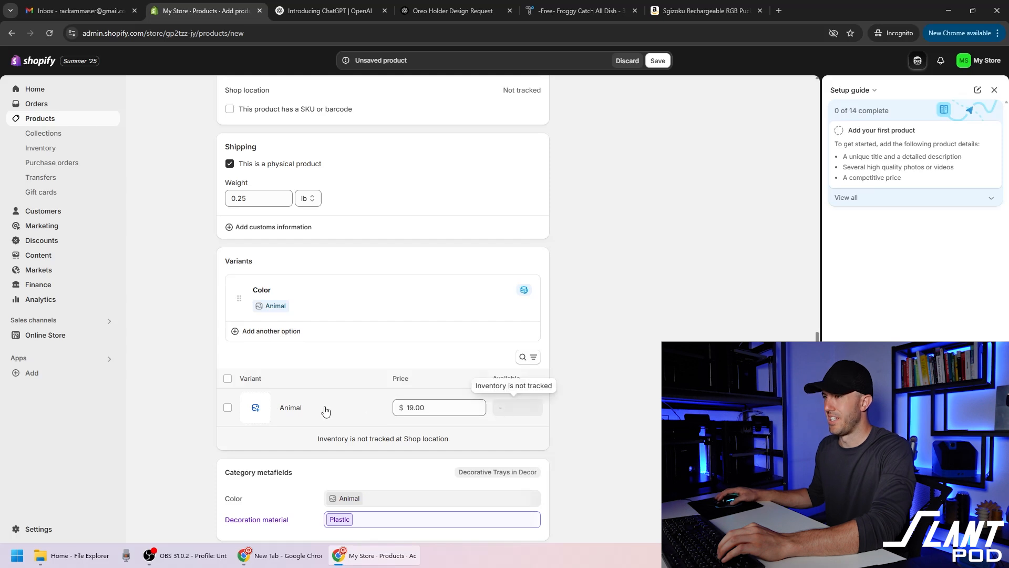
click(263, 408)
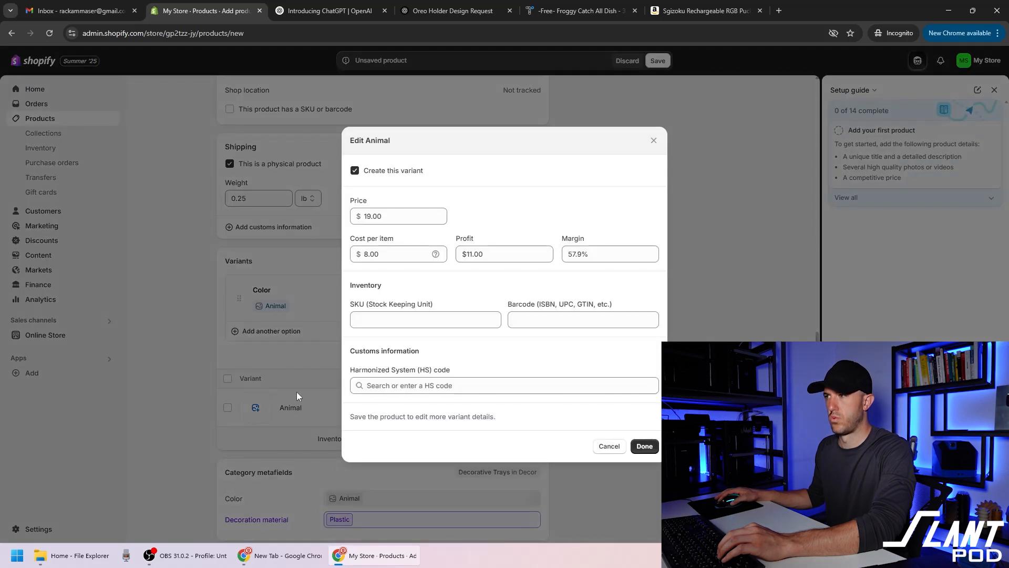
click(390, 318)
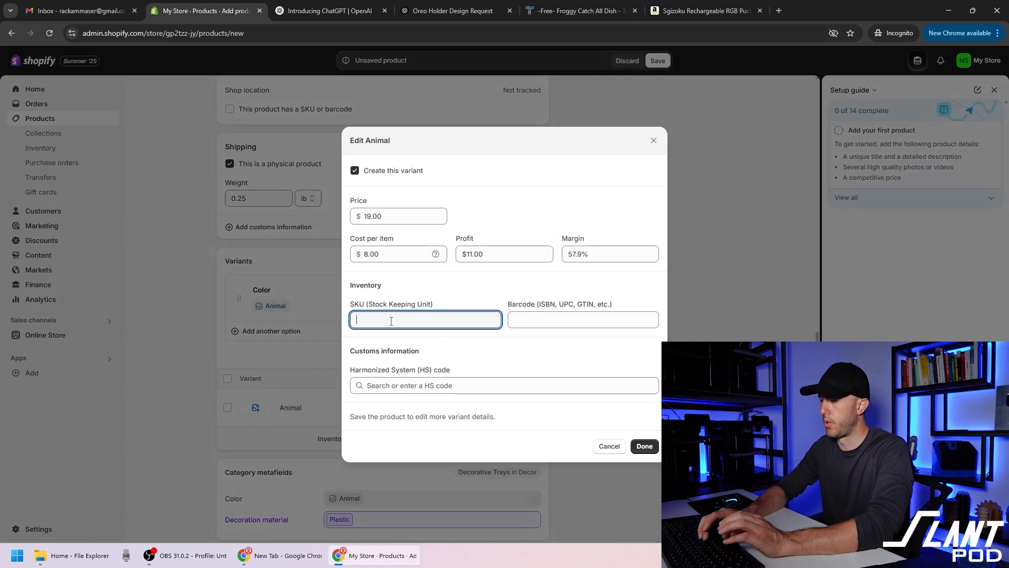
text(frogd)
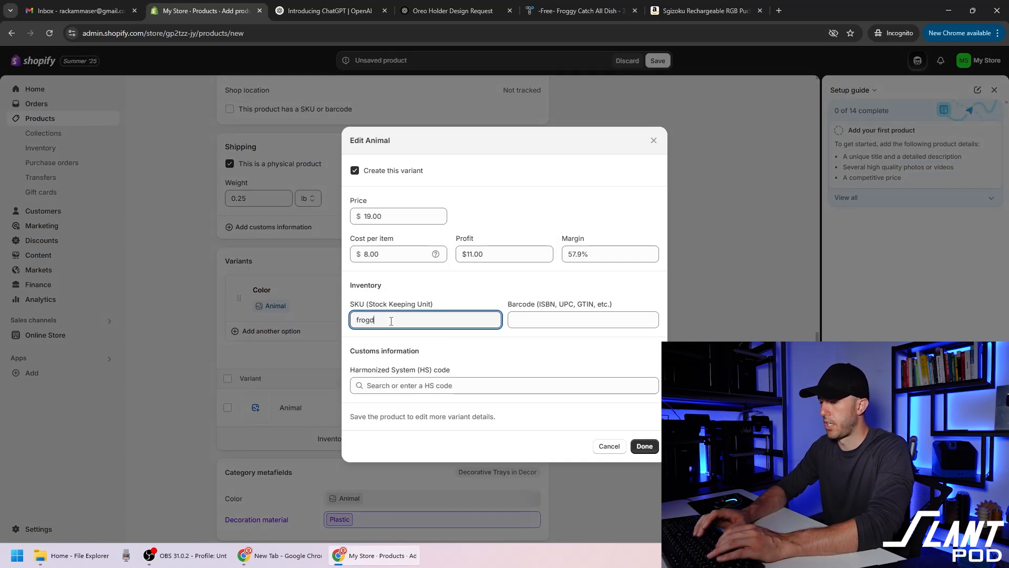
text(ish_1_green)
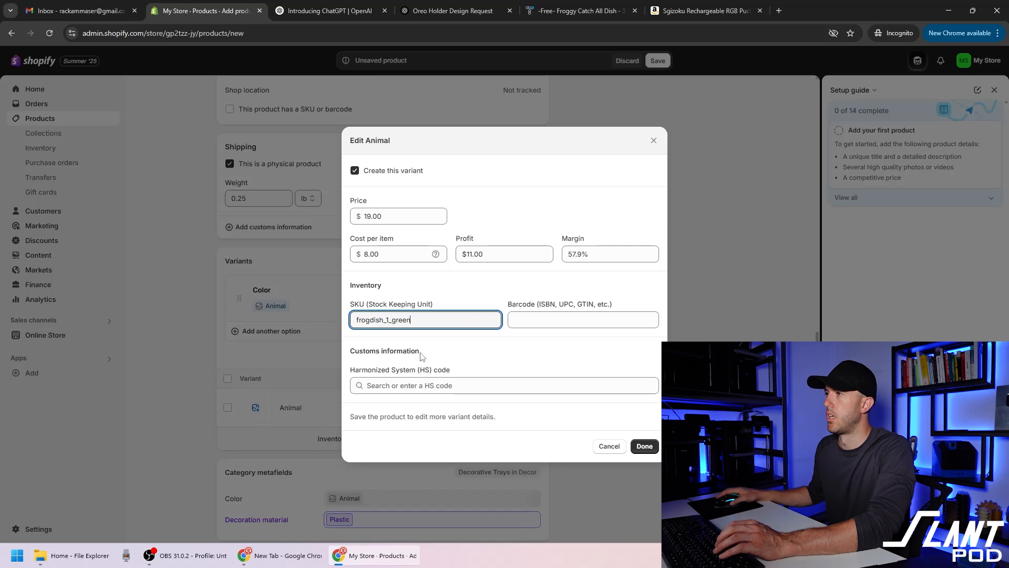
click(645, 446)
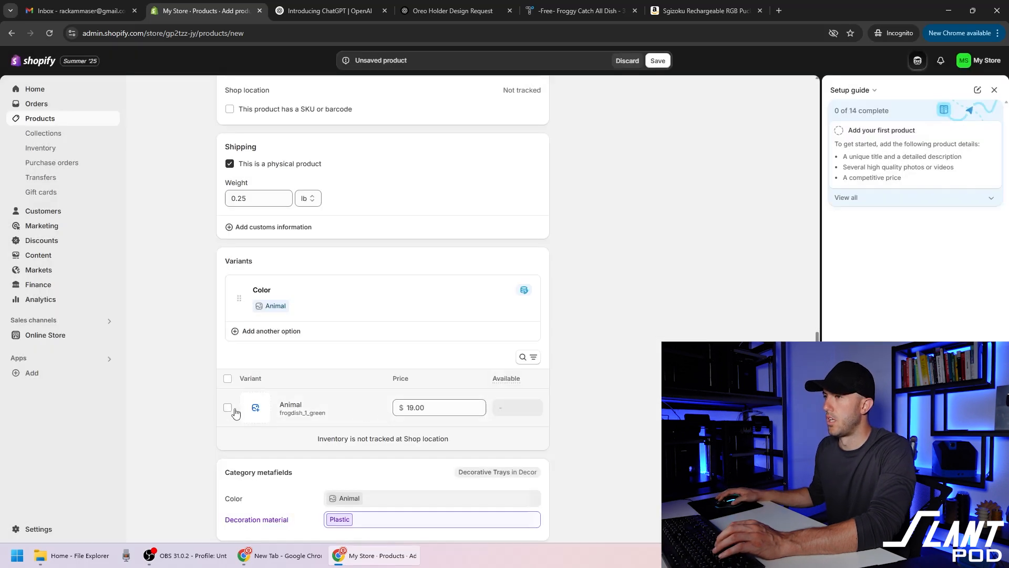
click(264, 332)
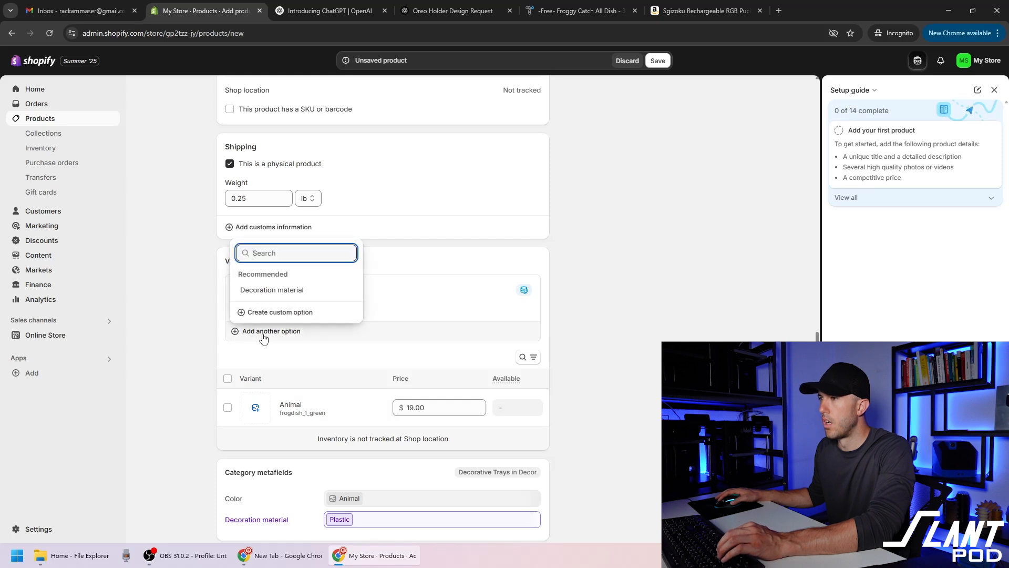
Step: Open the Color option for editing
click(342, 346)
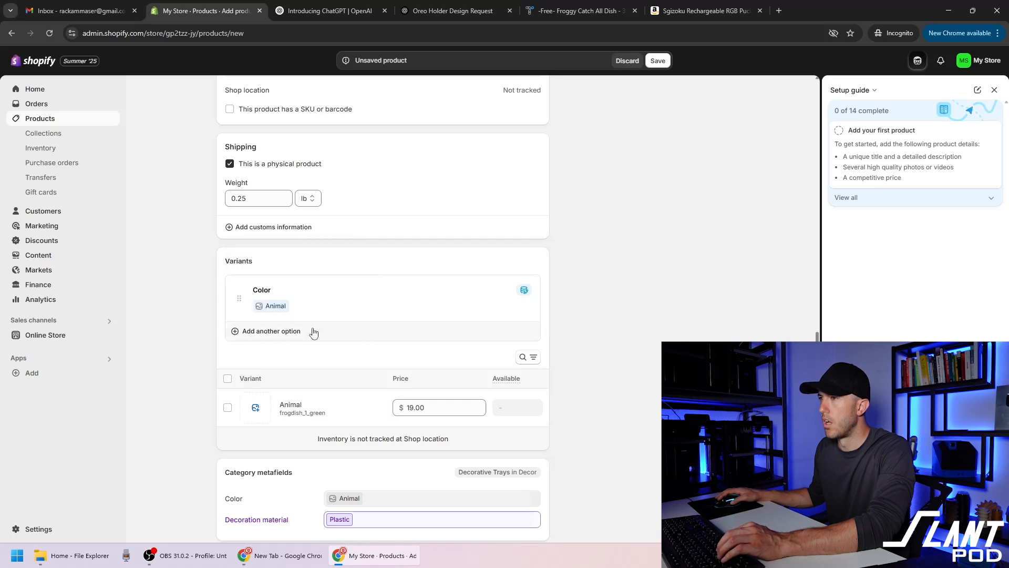
click(278, 308)
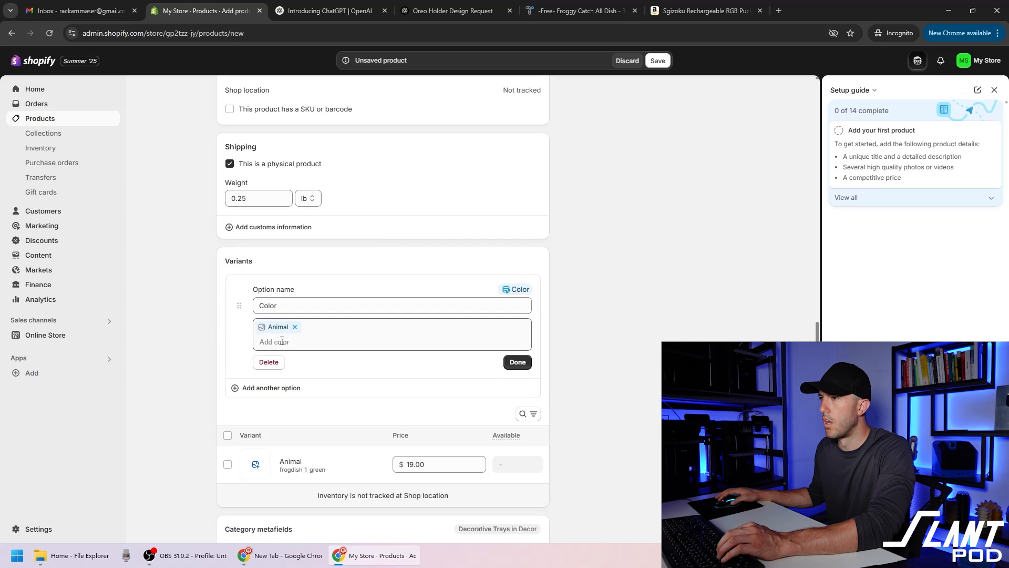
click(295, 327)
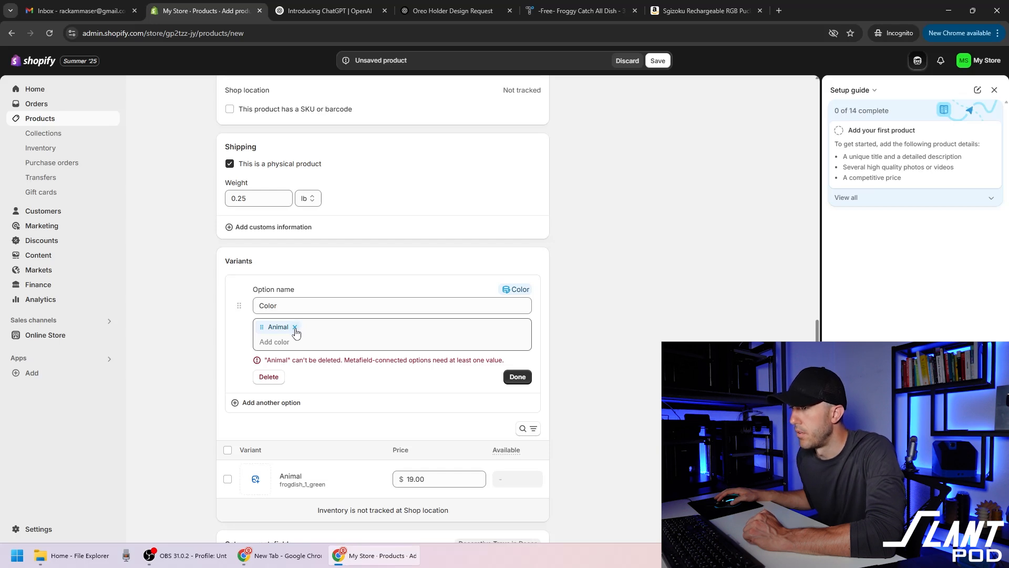
click(262, 402)
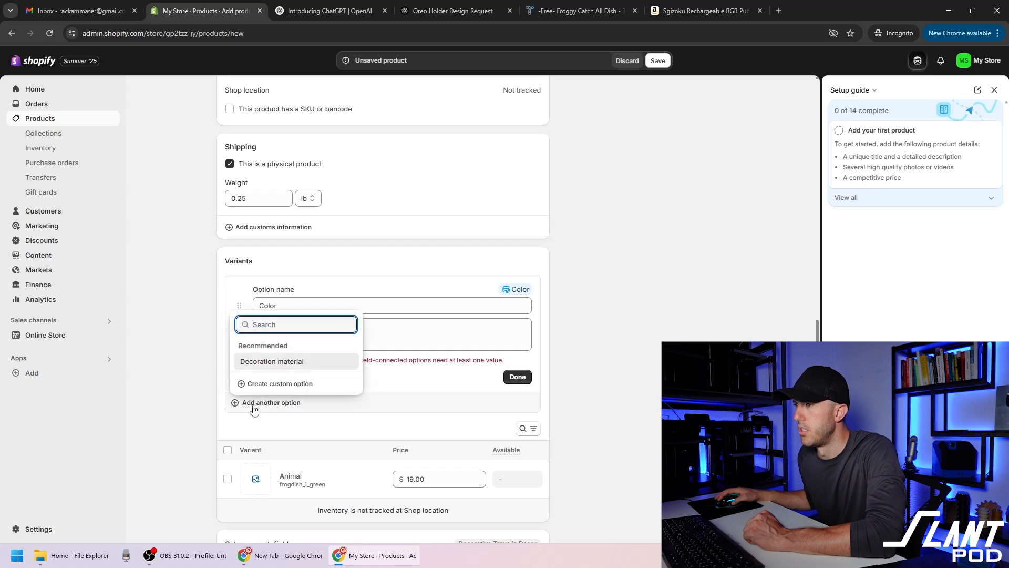
click(223, 337)
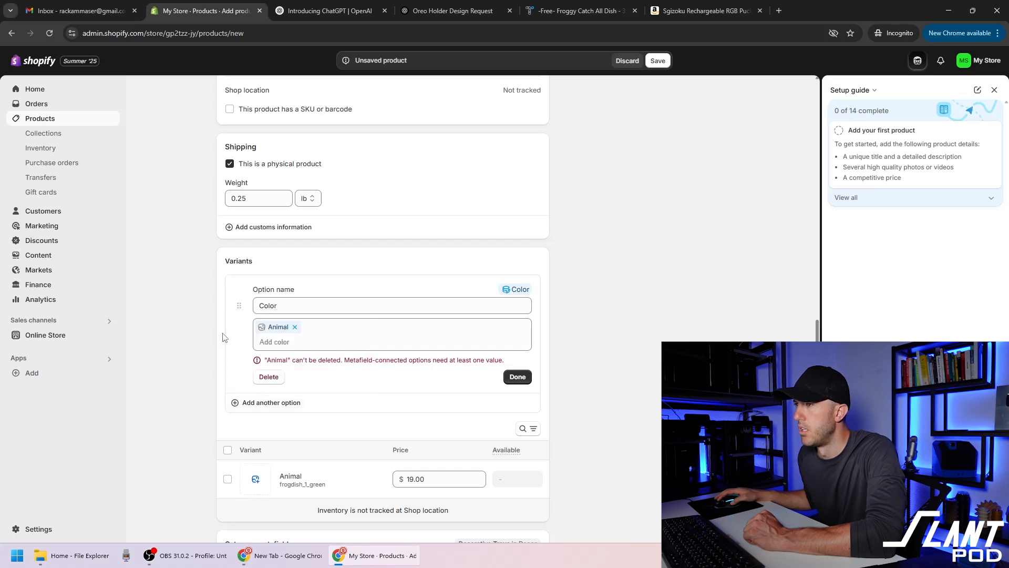
click(302, 309)
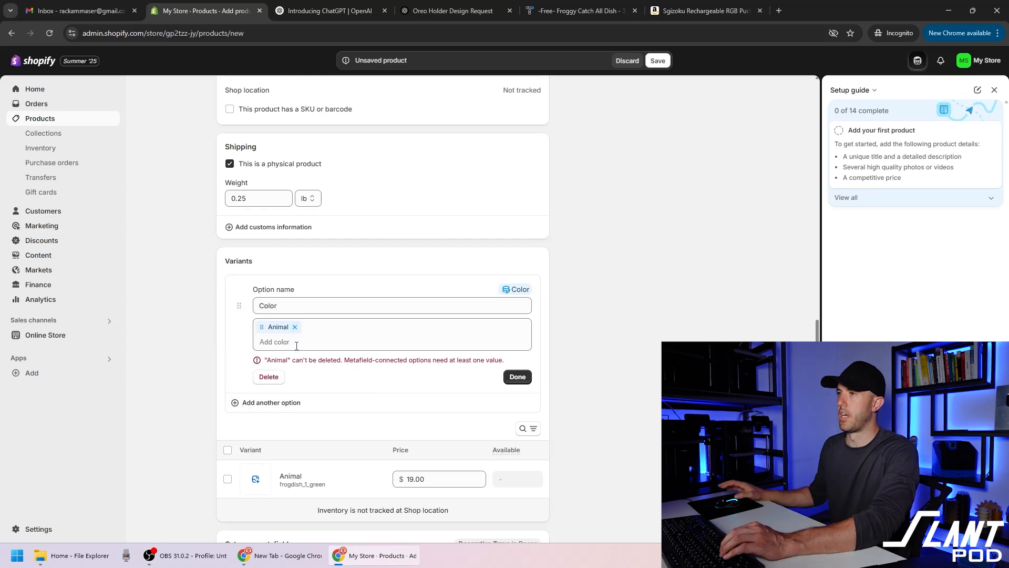
Step: Add Green and Black colour values and remove the Animal value
click(288, 342)
key(BackSpace)
text(green)
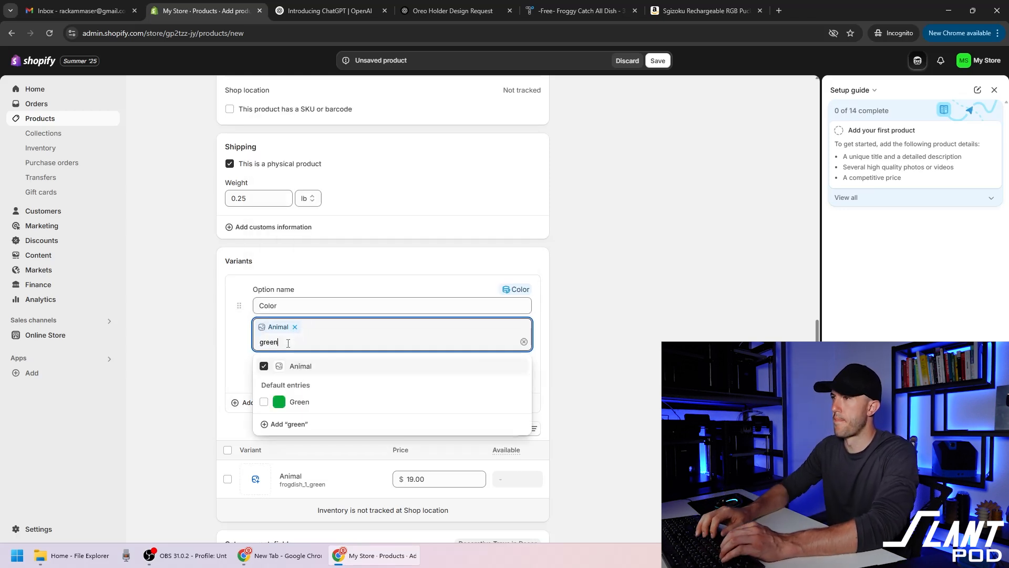
click(308, 402)
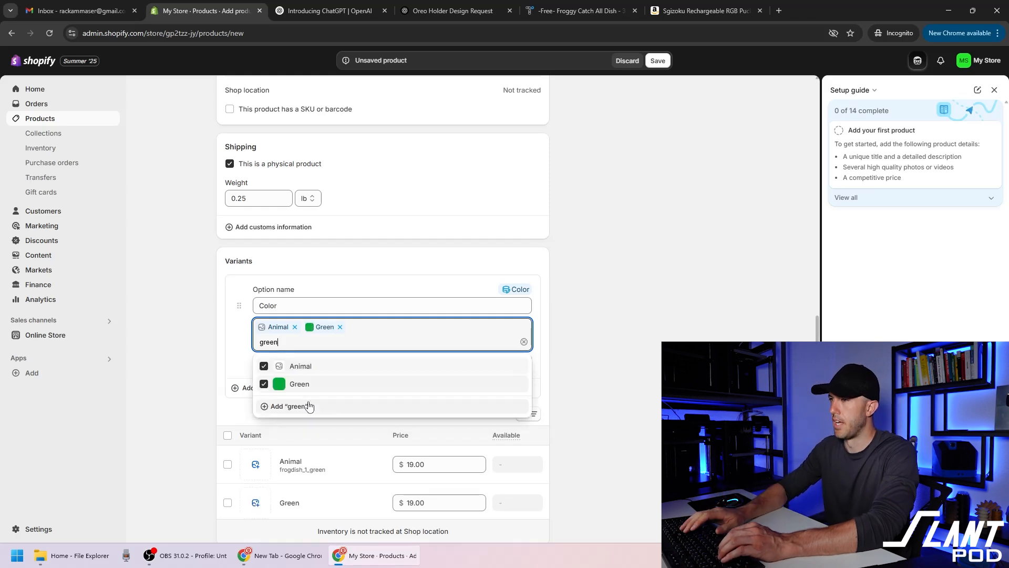
key(BackSpace)
key(BackSpace)
key(BackSpace)
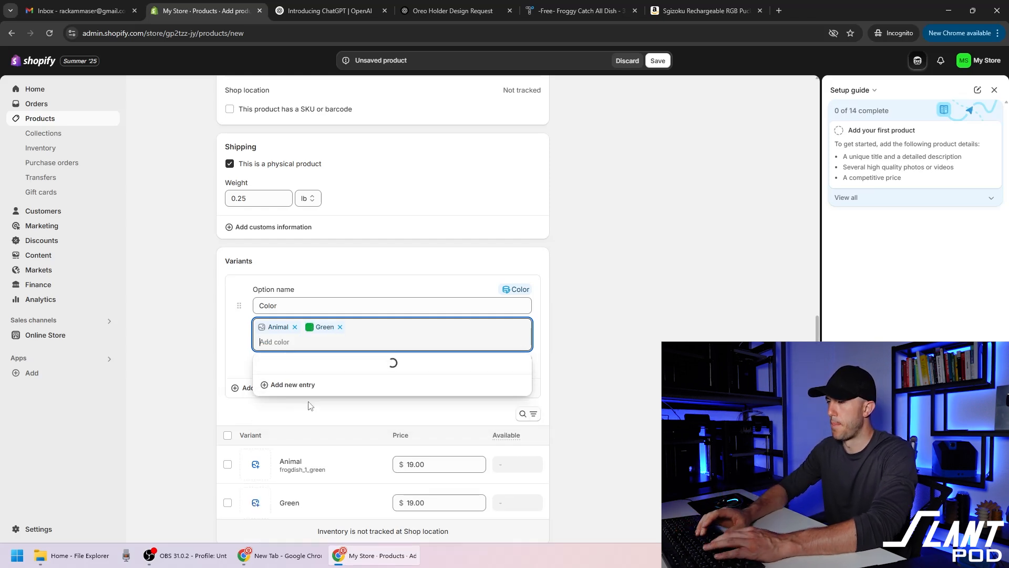
text(black)
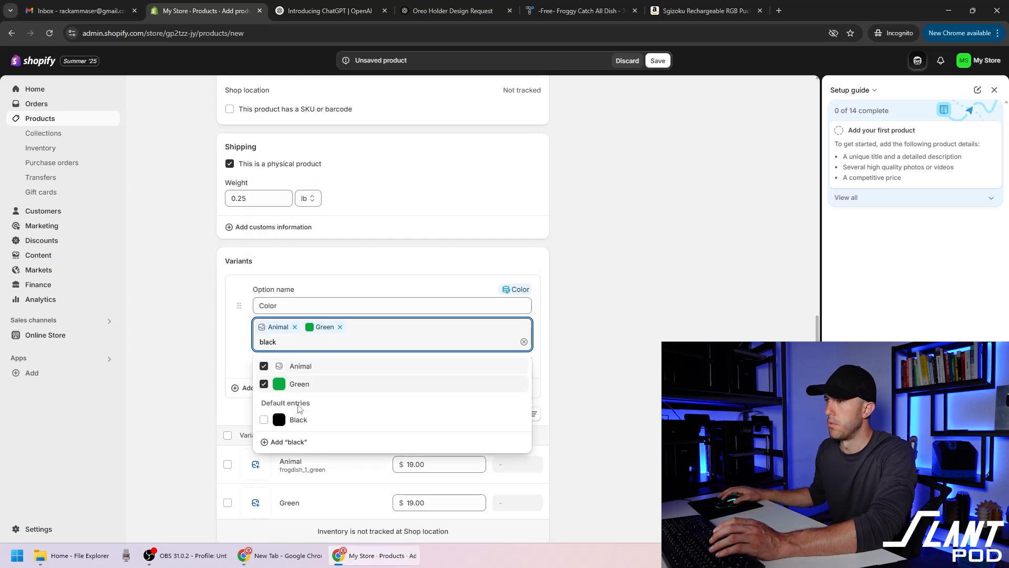
click(303, 426)
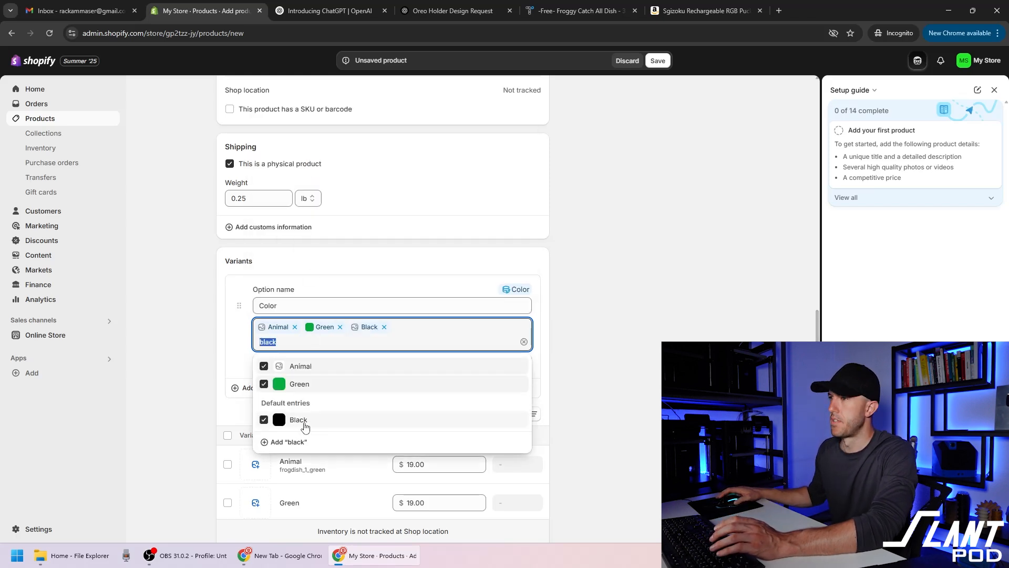
click(232, 332)
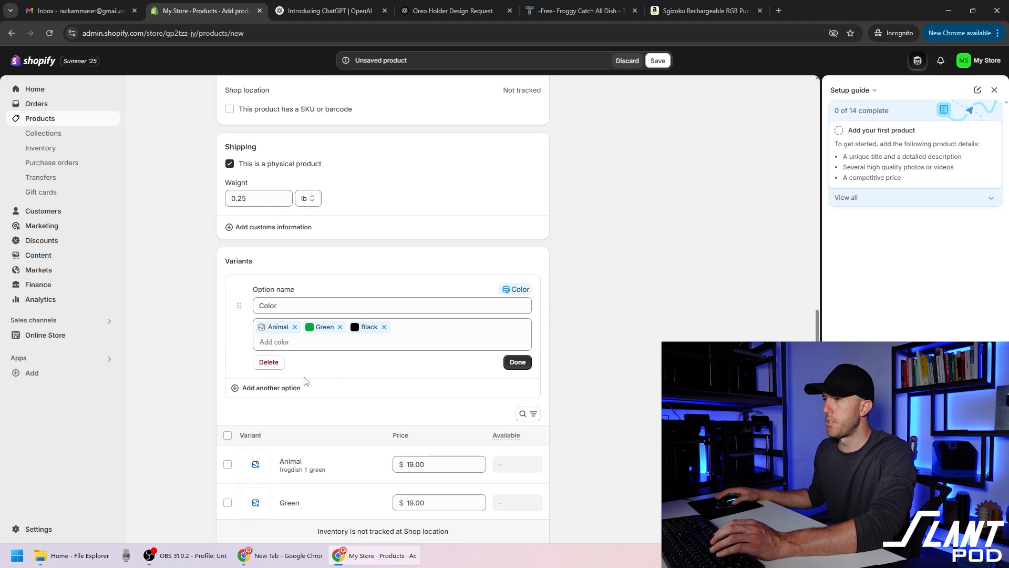
click(295, 327)
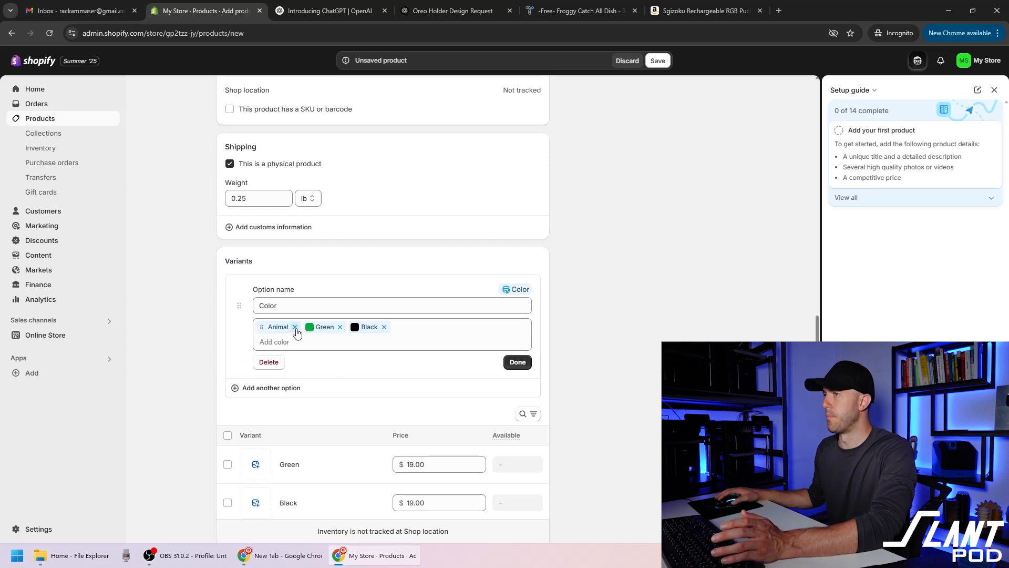
scroll(297, 397, down, 1)
scroll(297, 398, down, 1)
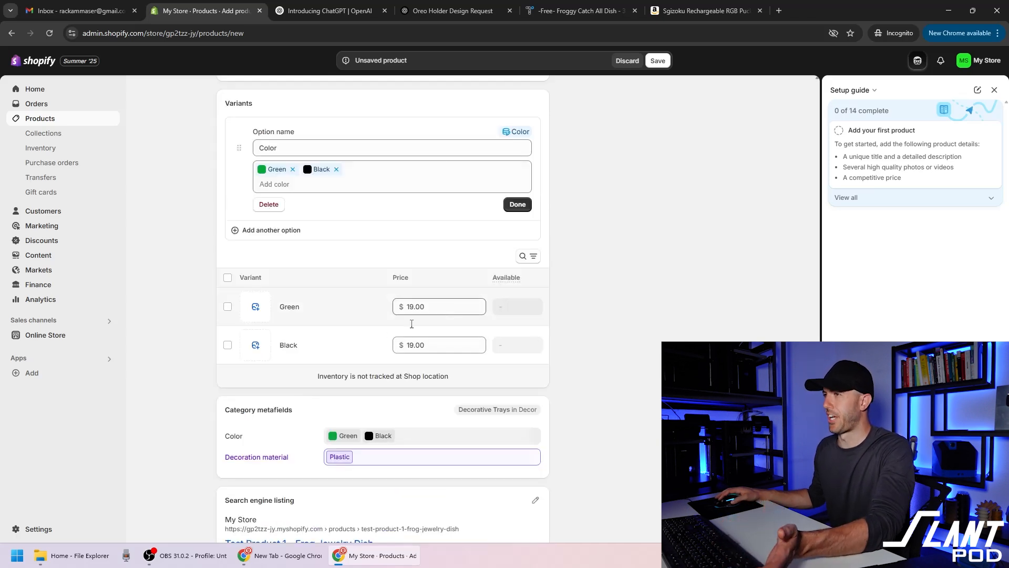
Step: Enter SKUs frogdish_1_black and frogdish_1_green for the Black and Green variants, then save
click(354, 352)
click(381, 320)
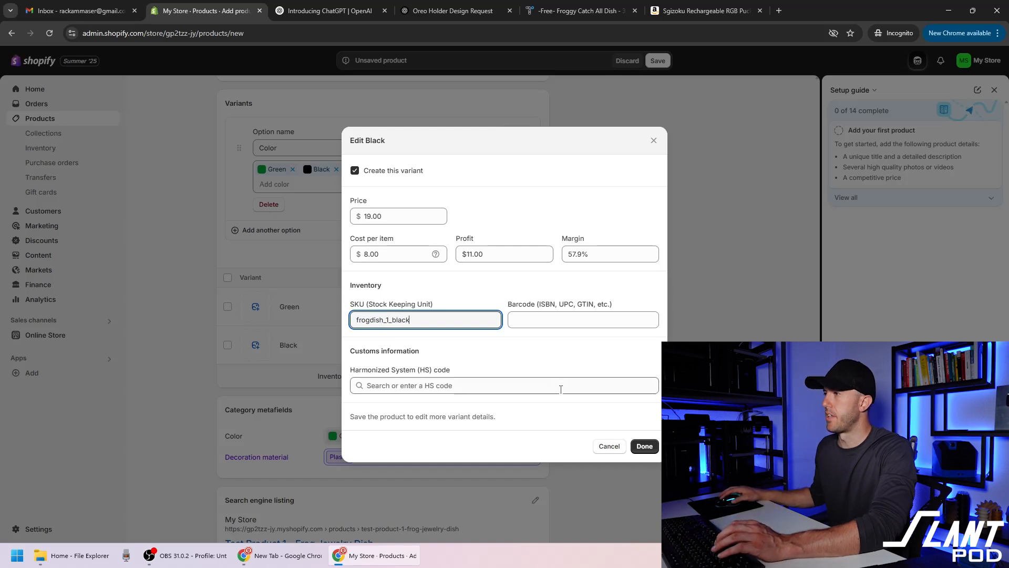
click(644, 446)
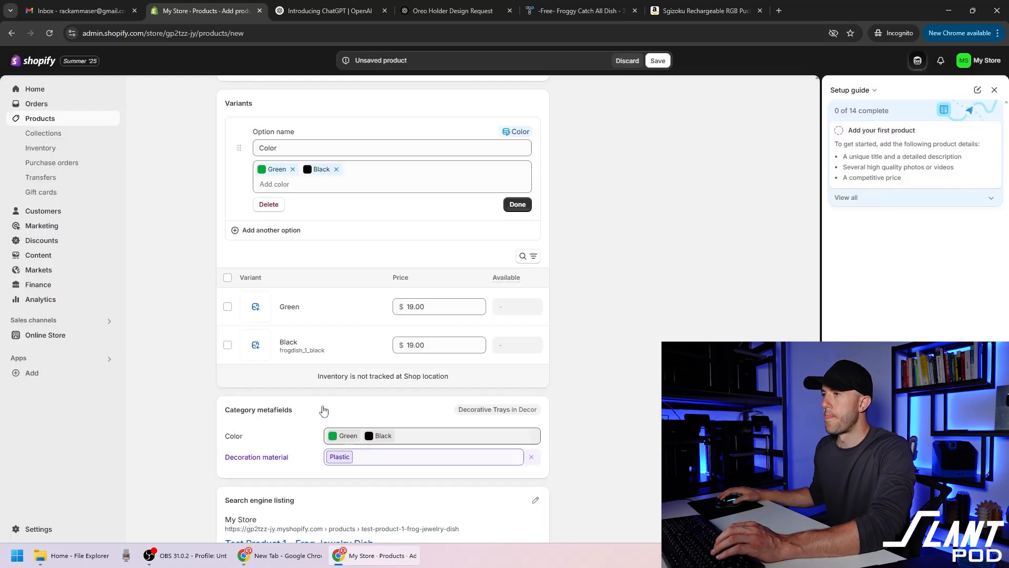
click(323, 312)
click(385, 326)
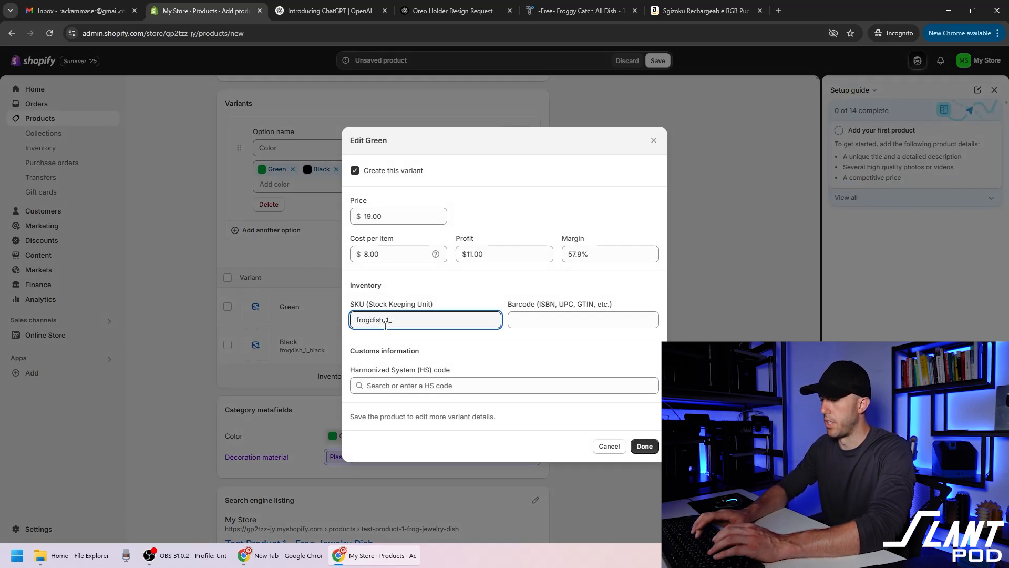
click(645, 447)
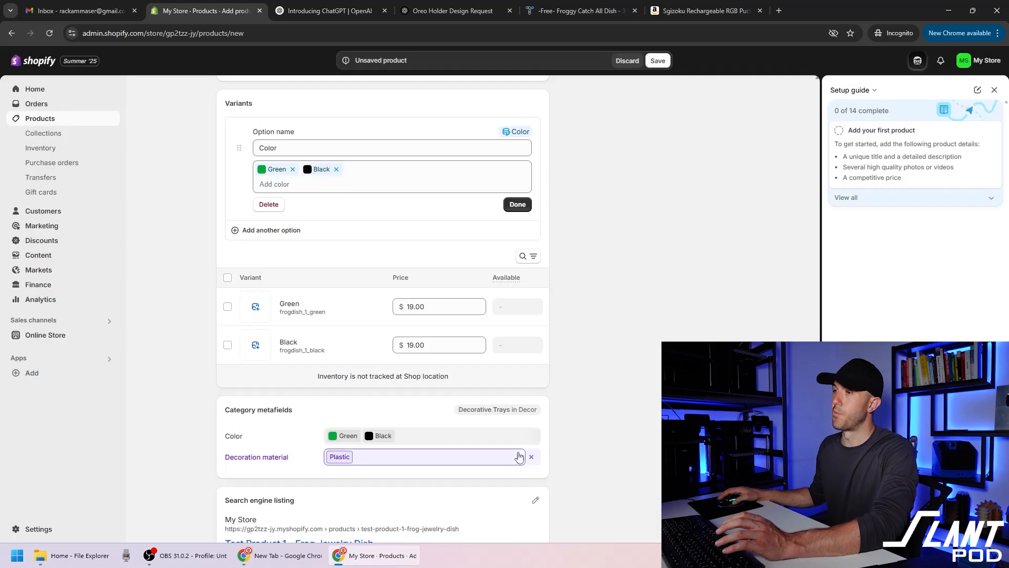
scroll(558, 404, down, 2)
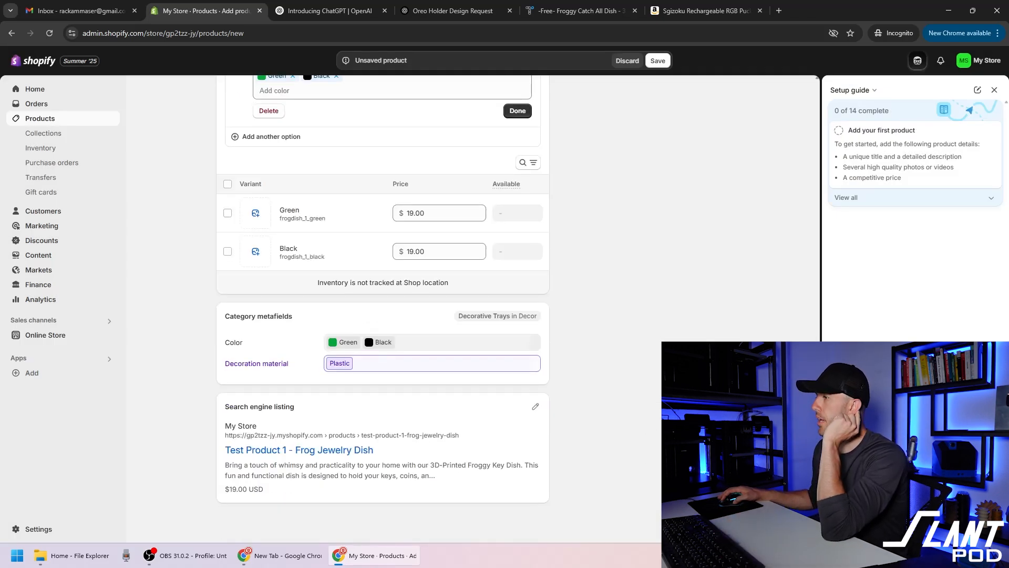
click(658, 61)
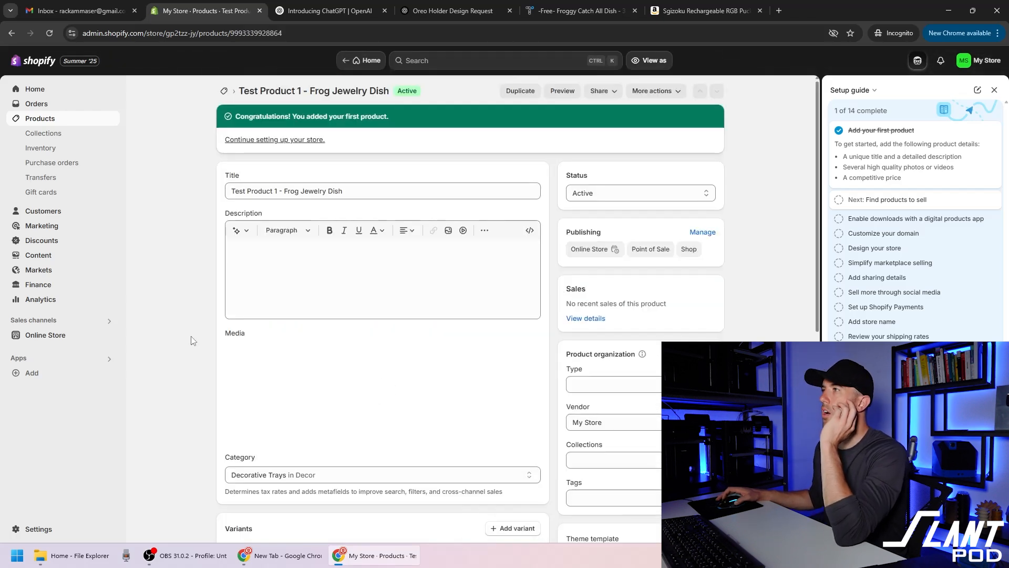
Step: Preview the frog dish on the storefront, attempt Buy it now, dismiss the failure, and return to admin
click(562, 92)
scroll(207, 287, down, 4)
scroll(211, 295, up, 4)
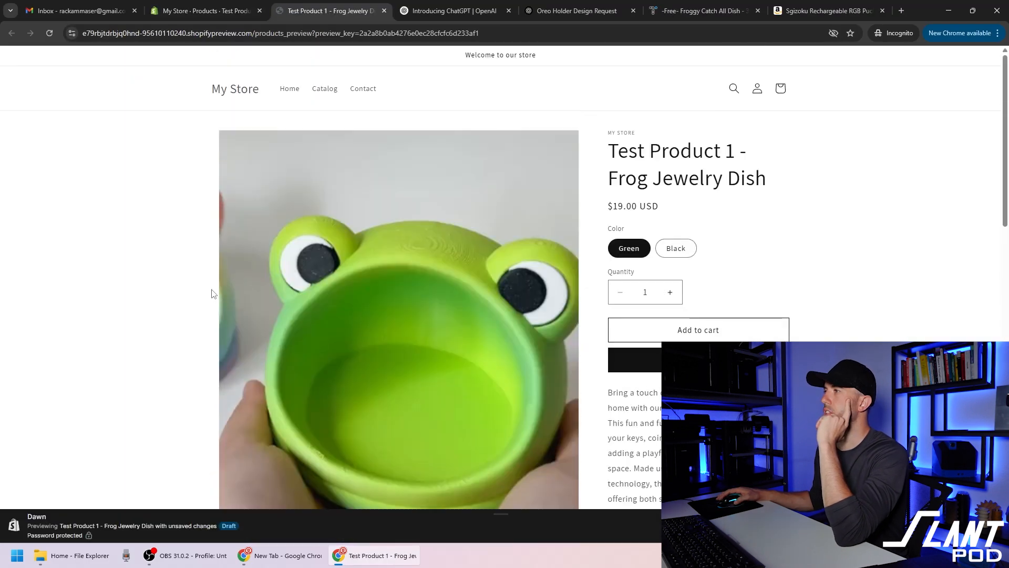
click(699, 360)
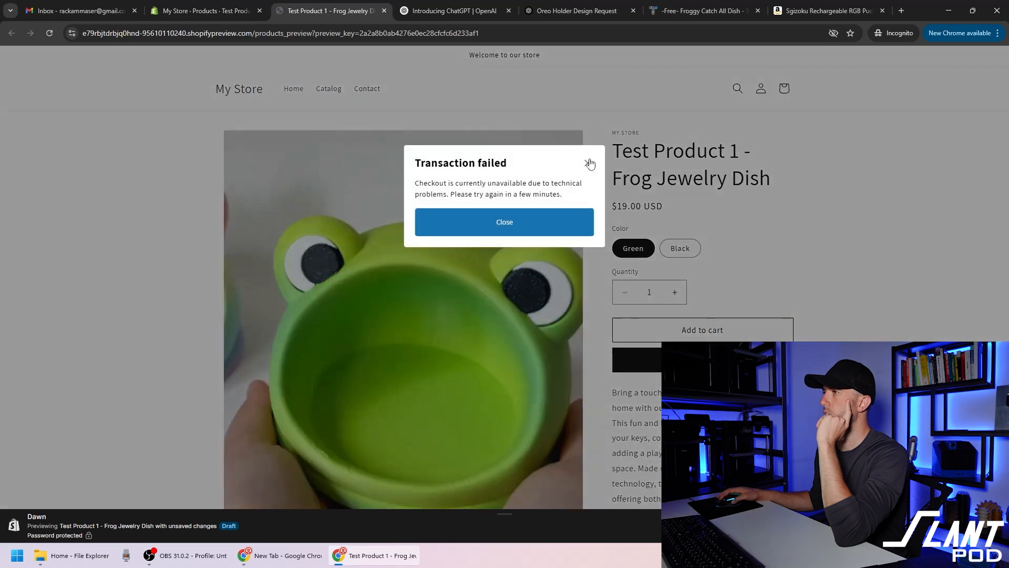
click(588, 163)
click(205, 10)
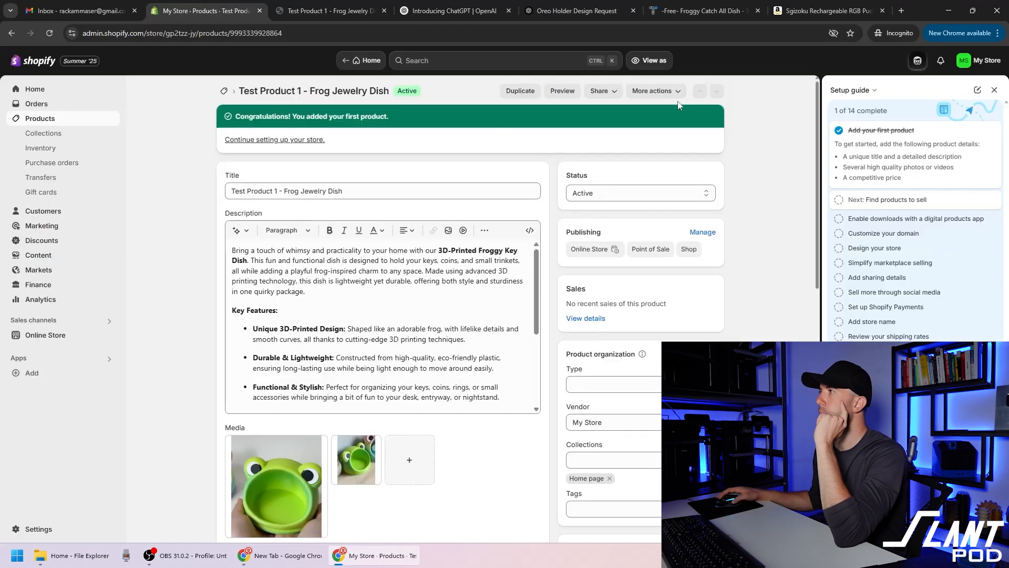
Step: From the admin home, open the Add store name task under Store settings to edit the store profile
click(30, 88)
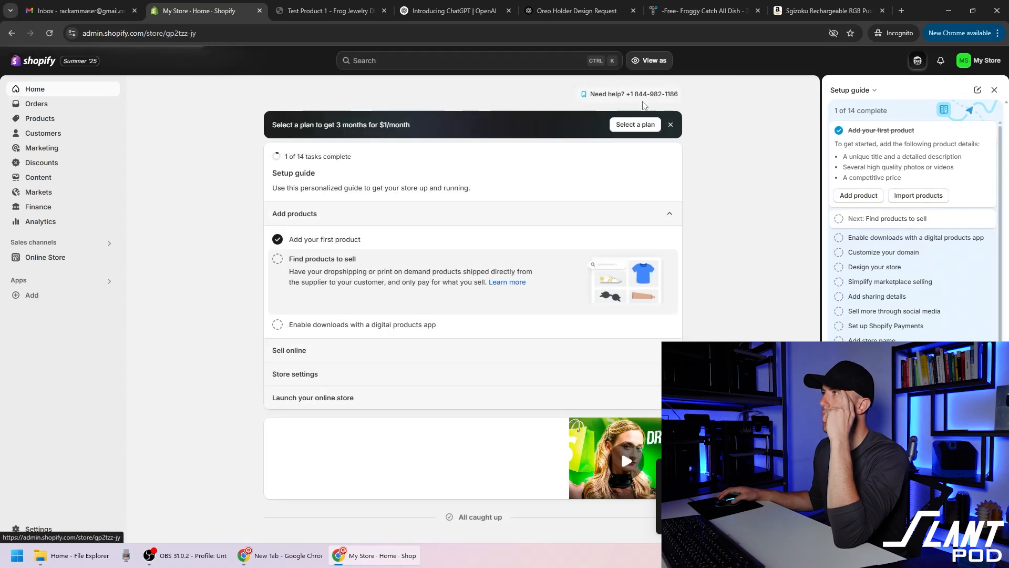
click(994, 90)
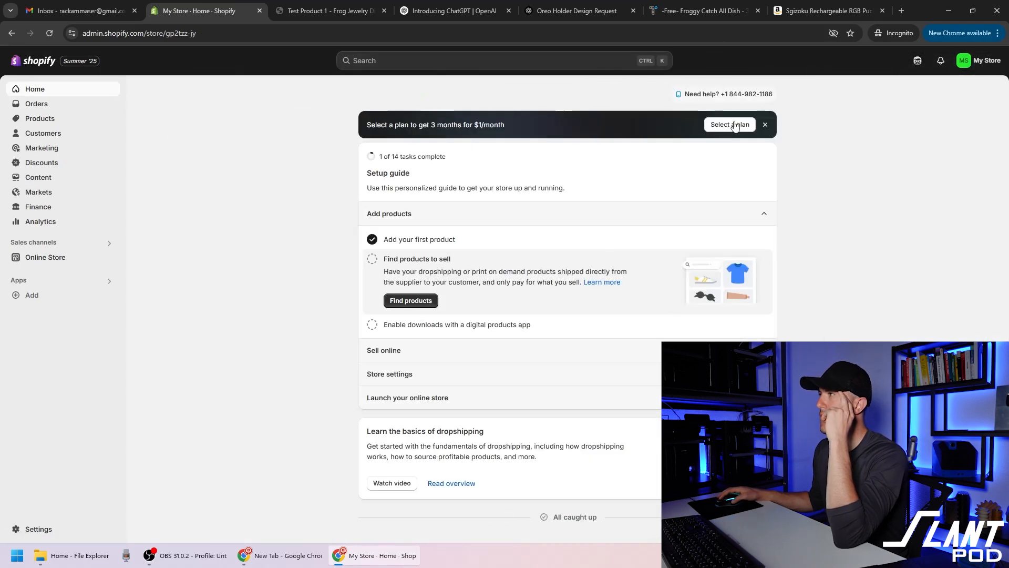
click(442, 374)
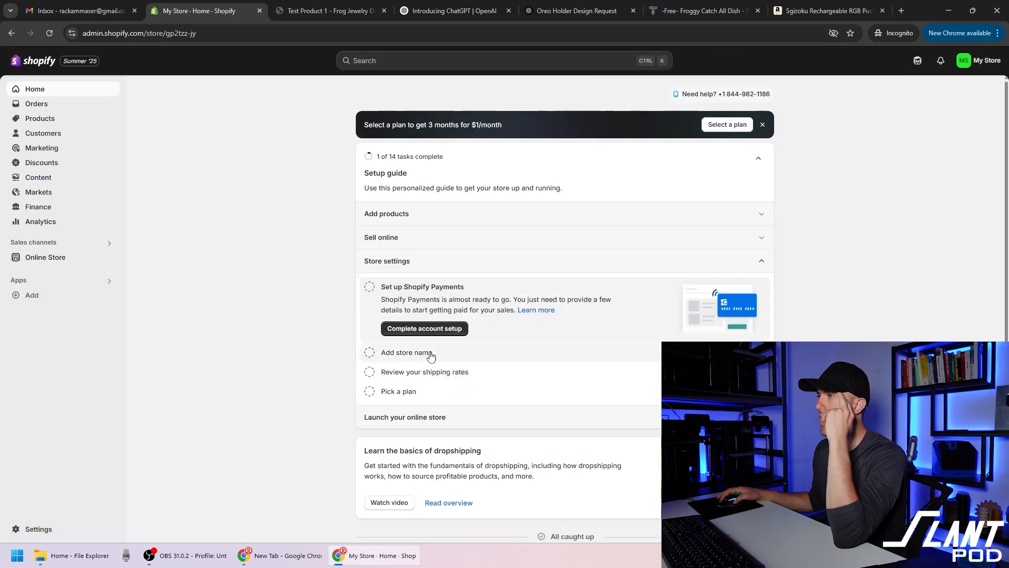
click(430, 354)
click(412, 350)
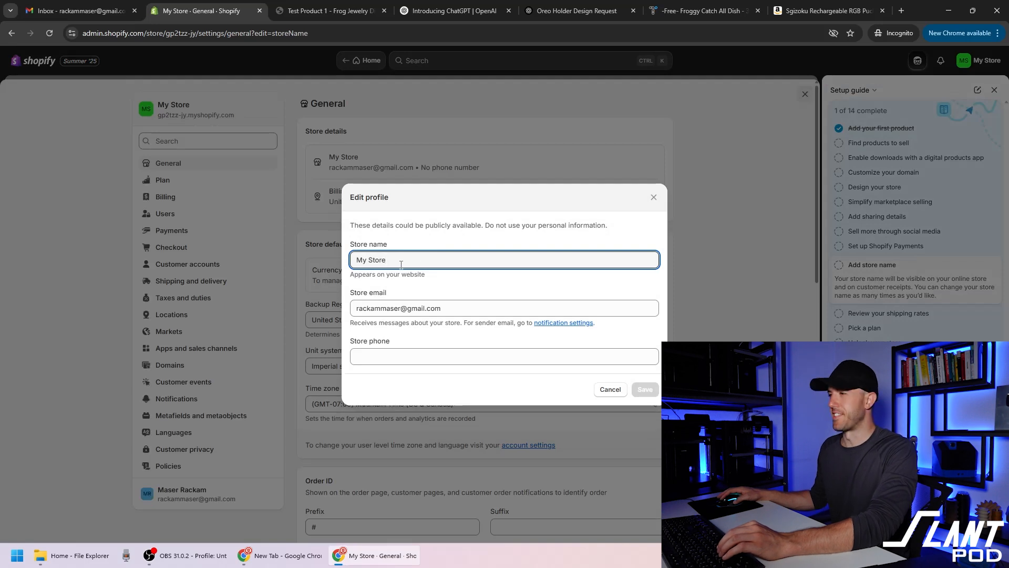
Step: Replace 'My Store' with 'Slant 3D Teleport Test Store', save it, and close Settings
key(ctrl+a)
text(Gab)
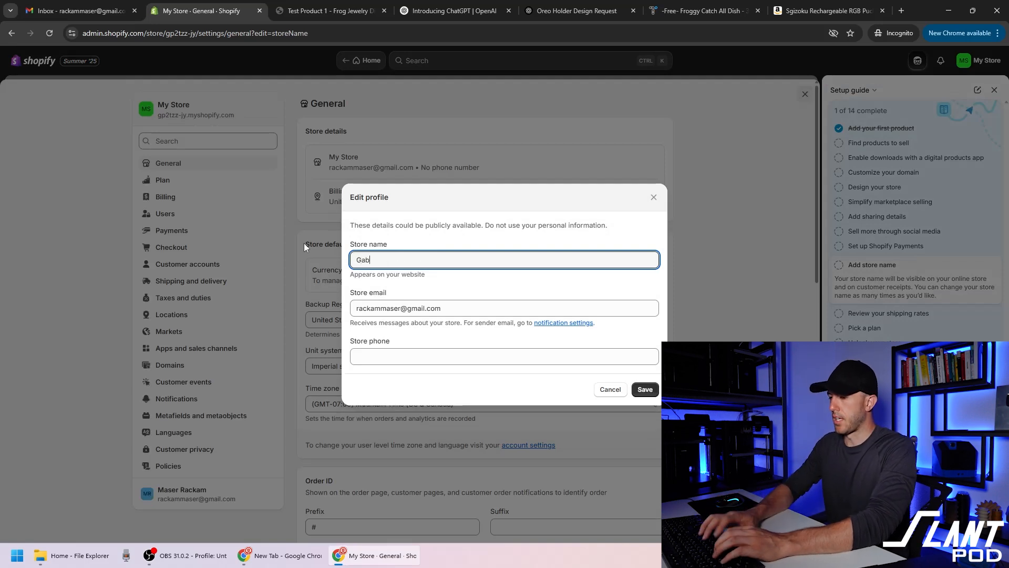
text(es Teleport Te)
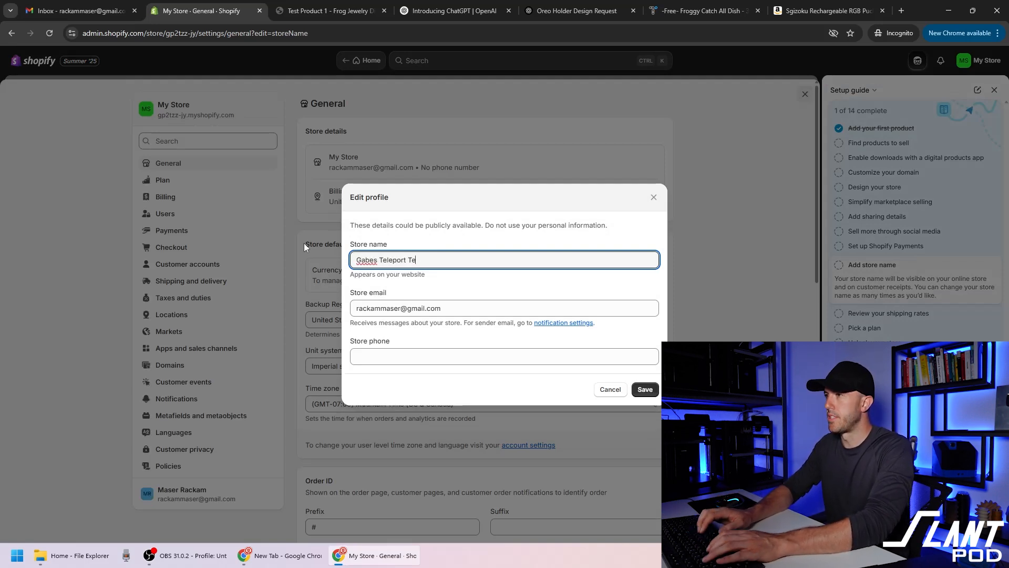
text(st Store)
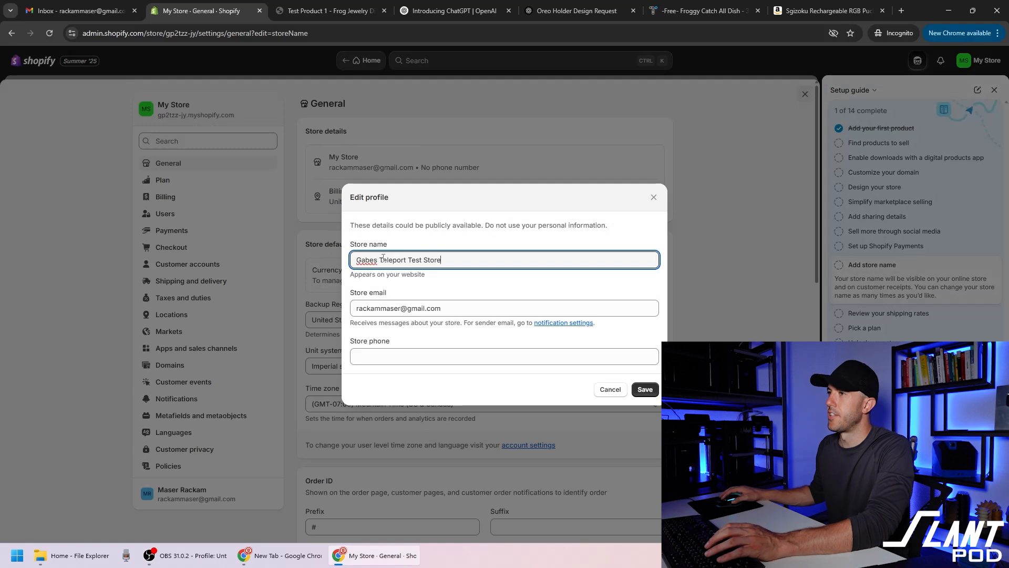
text(Slant 3D)
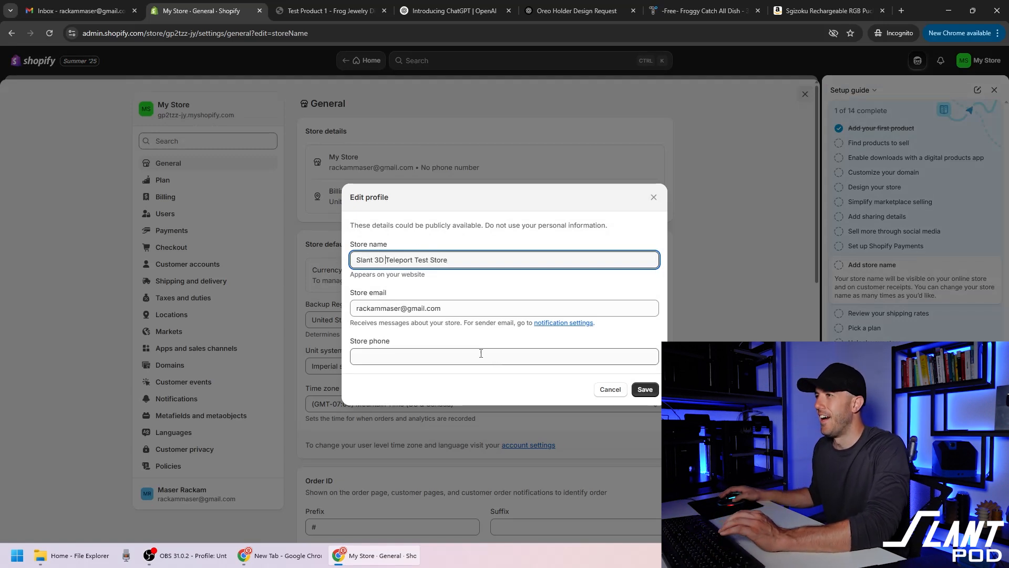
click(645, 389)
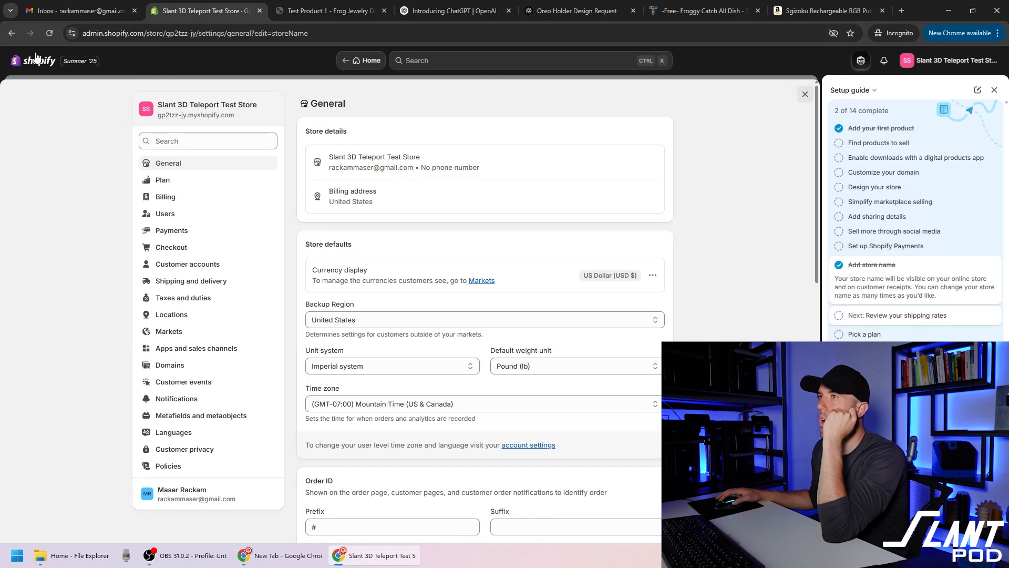
click(805, 94)
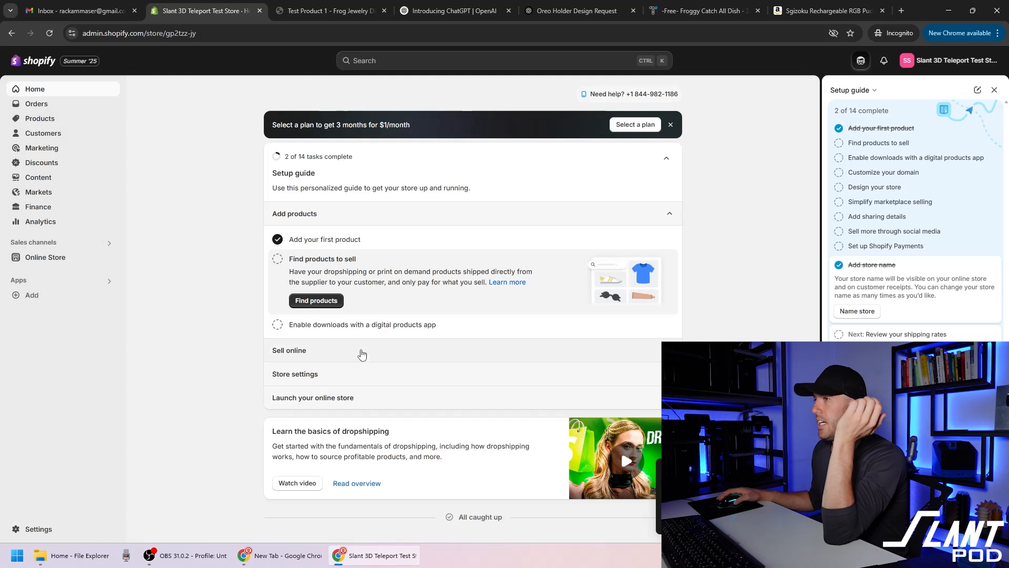
Step: Review the Sell online and Store settings tasks, then choose the Basic plan on the plan page
click(418, 352)
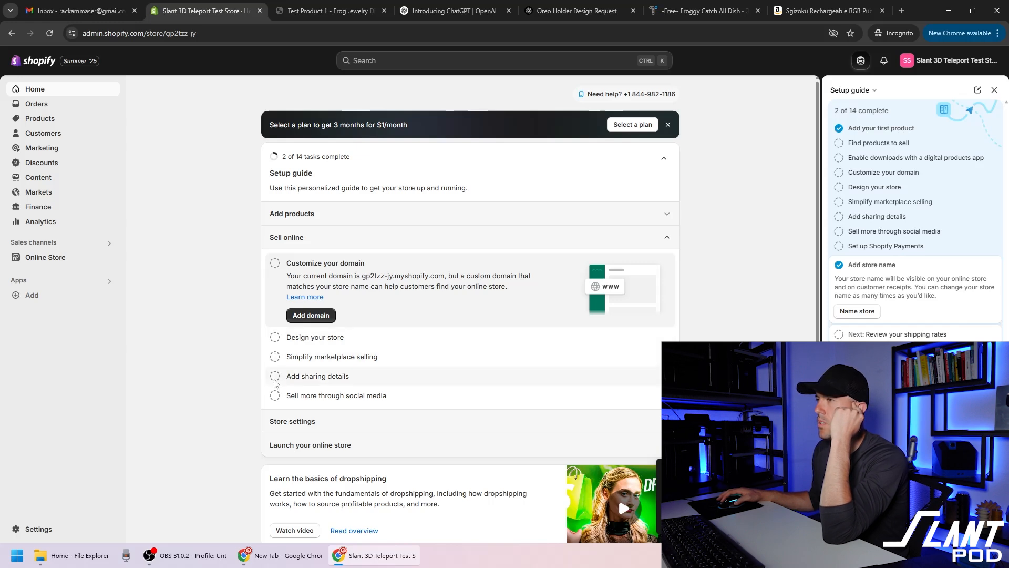
click(293, 422)
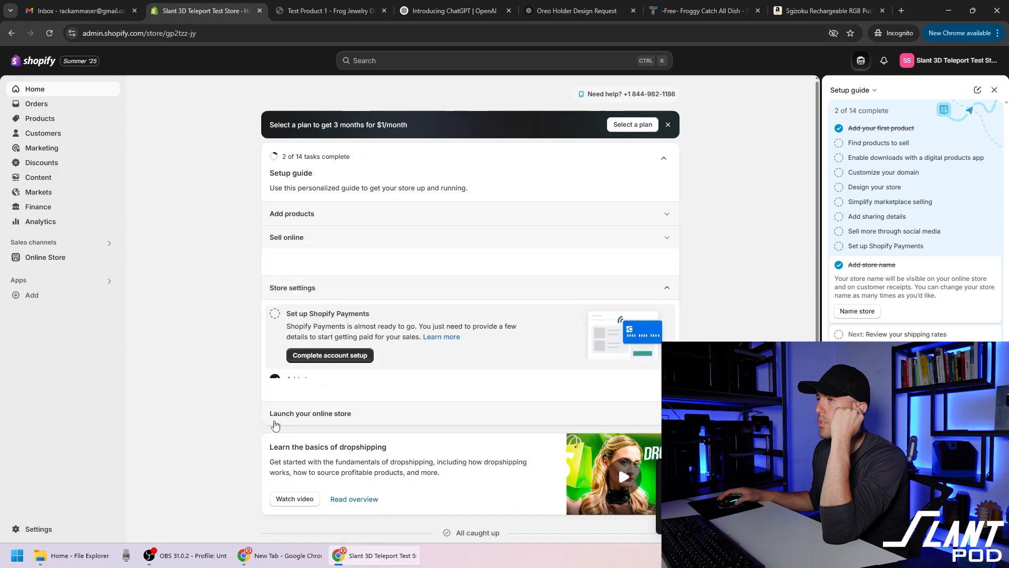
scroll(248, 387, down, 1)
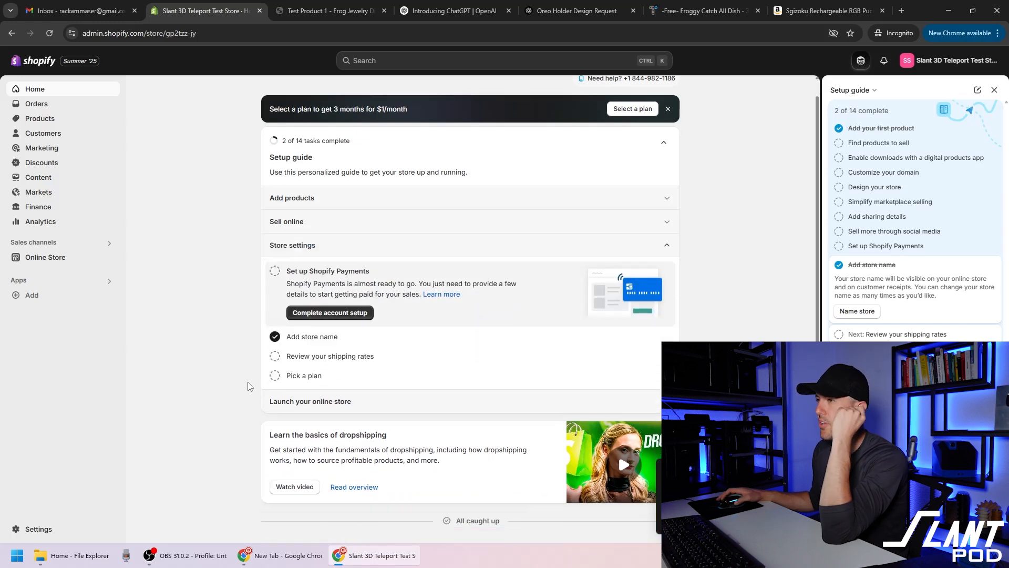
scroll(252, 399, up, 1)
click(627, 126)
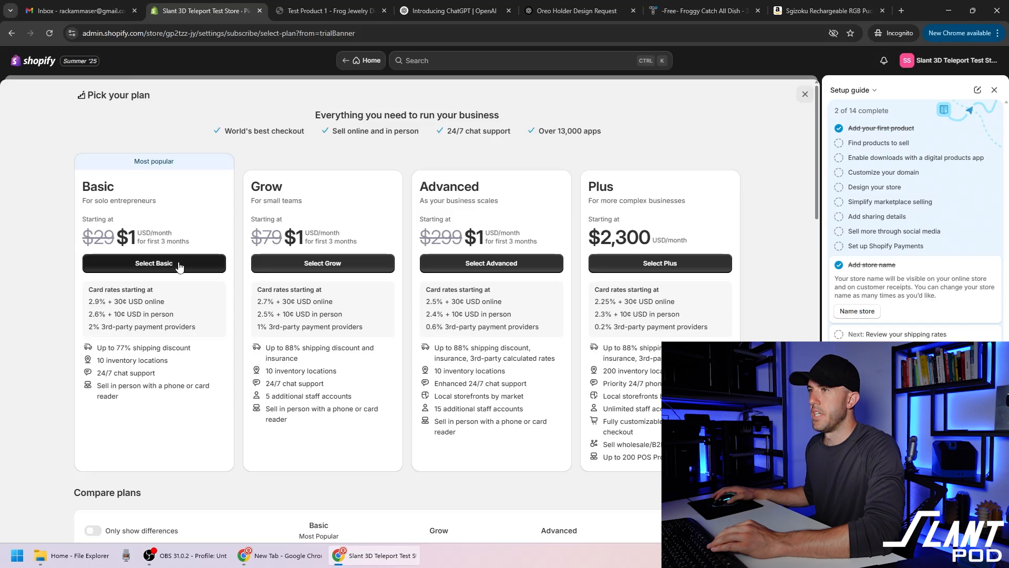
click(172, 265)
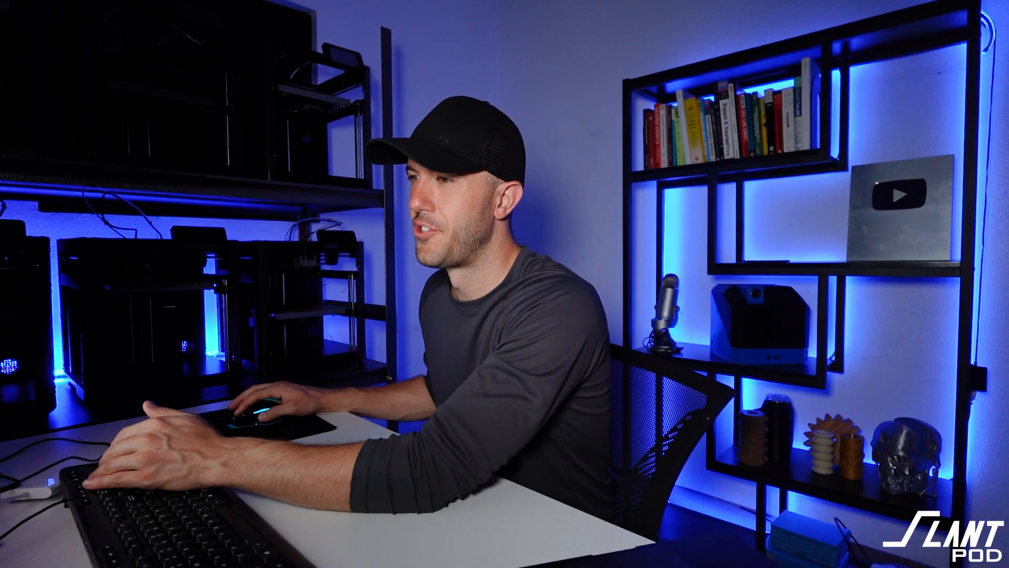
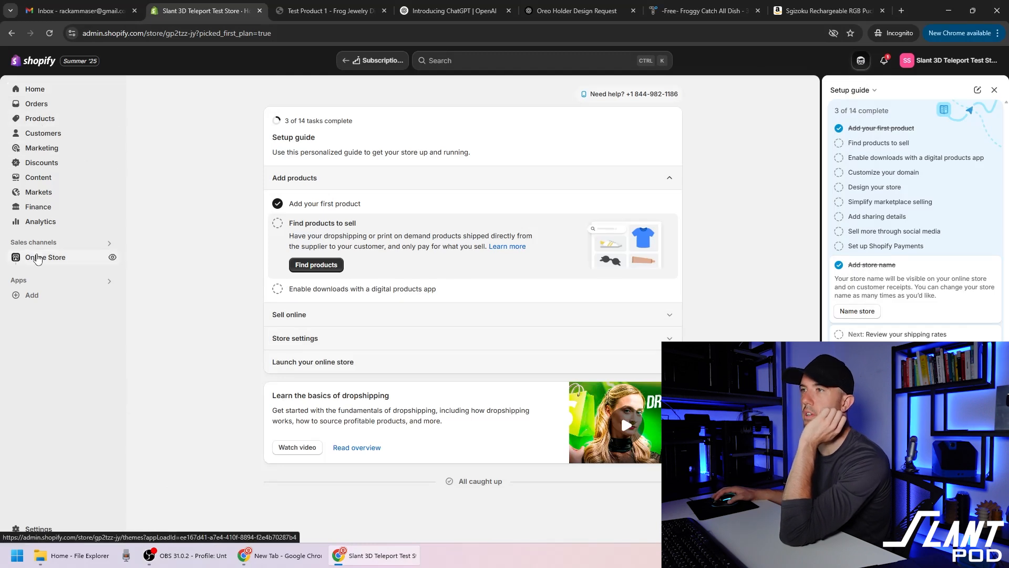
Step: Open Online Store from the Sales channels sidebar to reach the themes page
click(37, 258)
Step: Open the live storefront and go to the green Frog Jewelry Dish product page
click(112, 259)
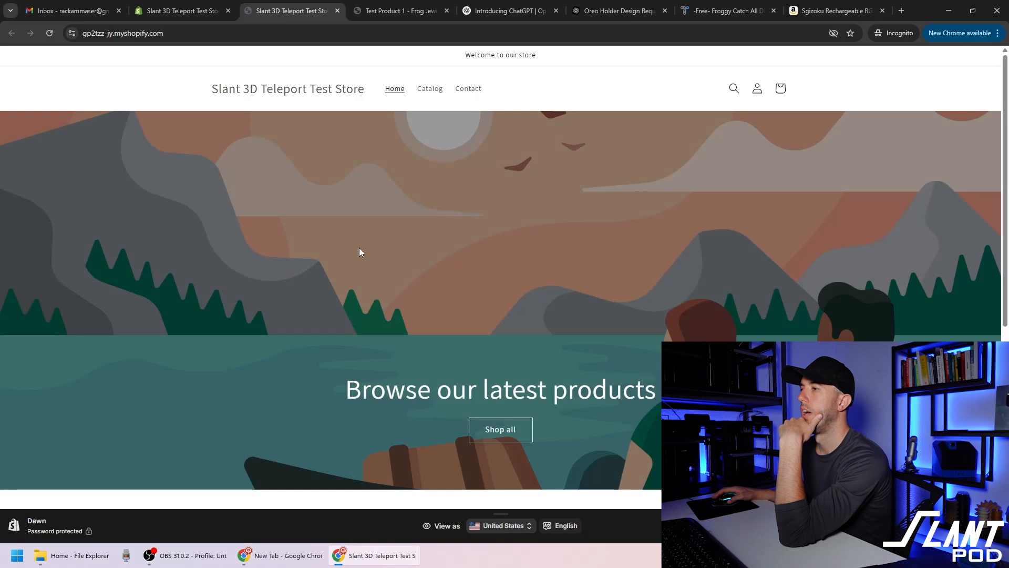
scroll(352, 248, down, 5)
scroll(360, 249, up, 5)
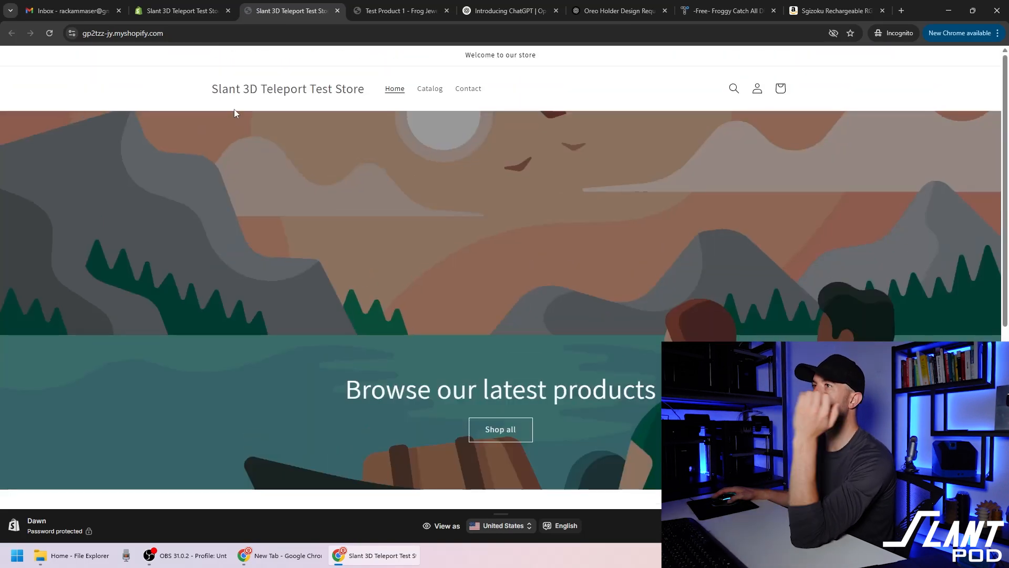
click(193, 38)
scroll(294, 263, down, 5)
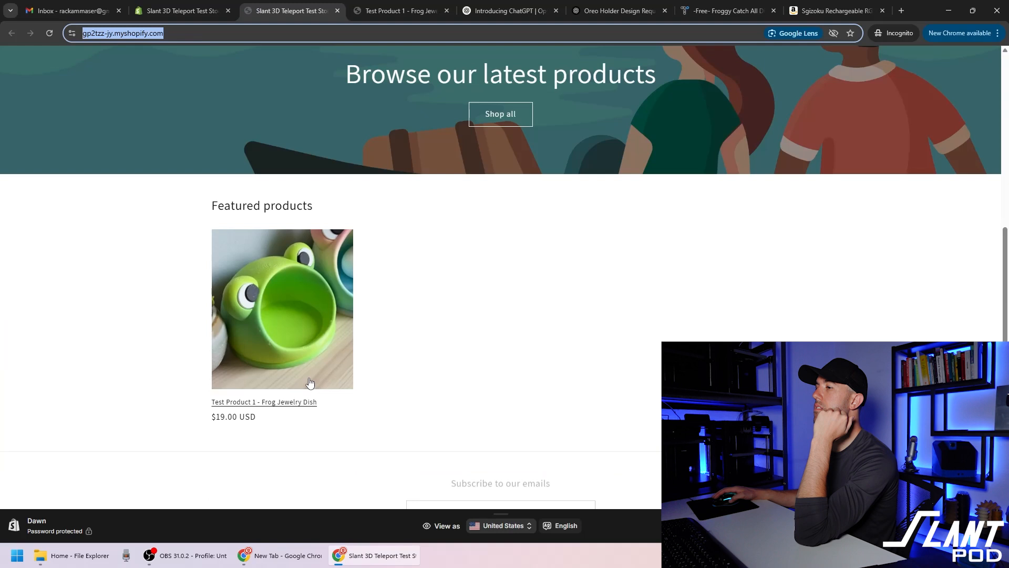
click(310, 313)
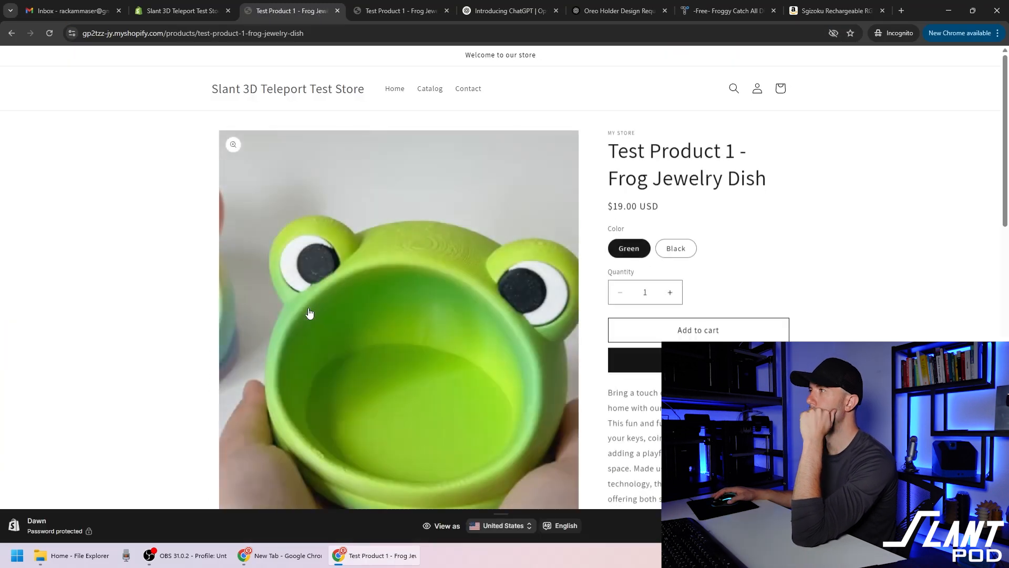
Step: Use Buy it now to reach checkout for the $19.00 frog dish, then return to admin
click(633, 360)
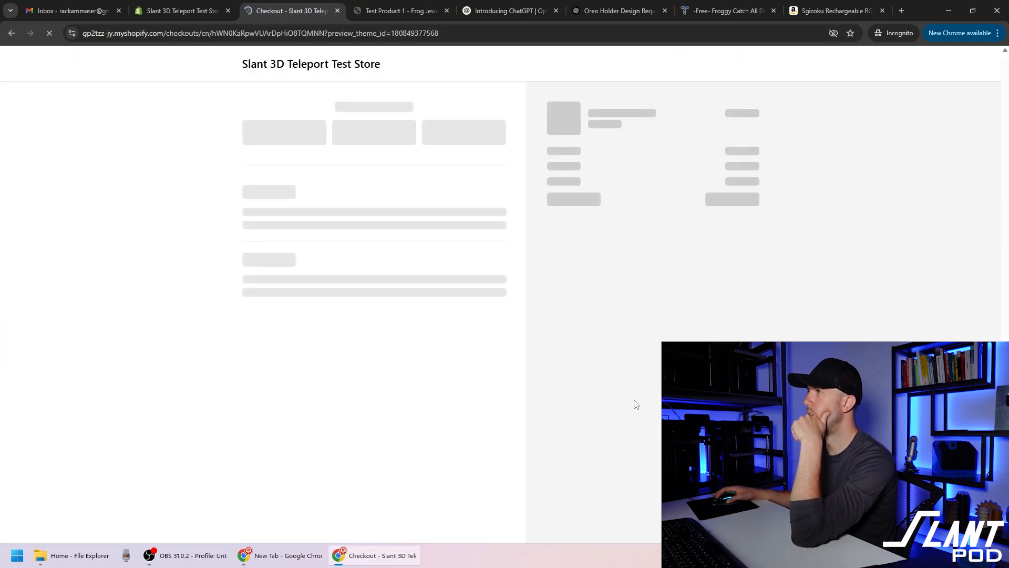
scroll(247, 278, down, 2)
scroll(222, 307, up, 2)
scroll(215, 314, down, 2)
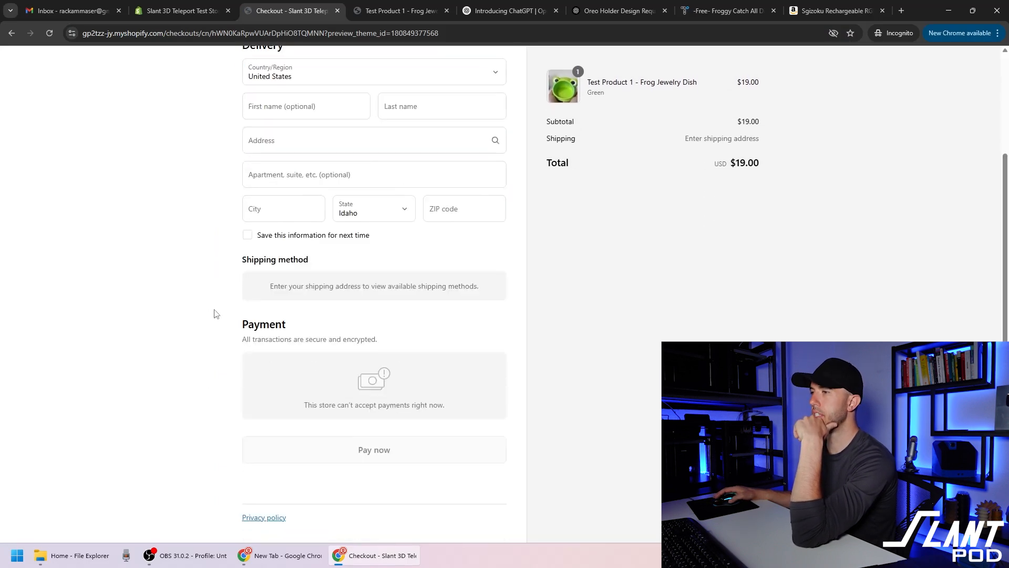
scroll(214, 313, up, 2)
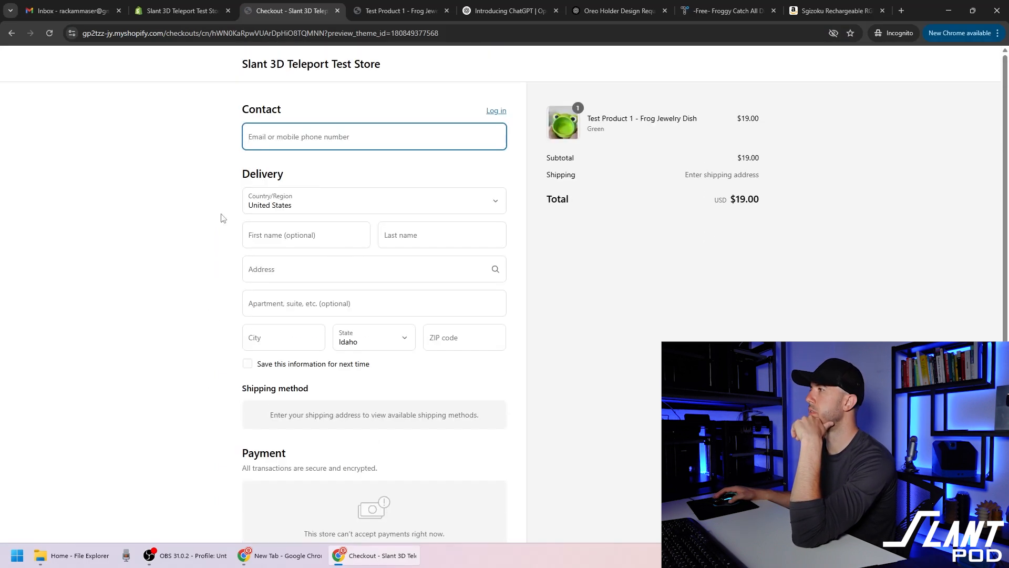
click(178, 11)
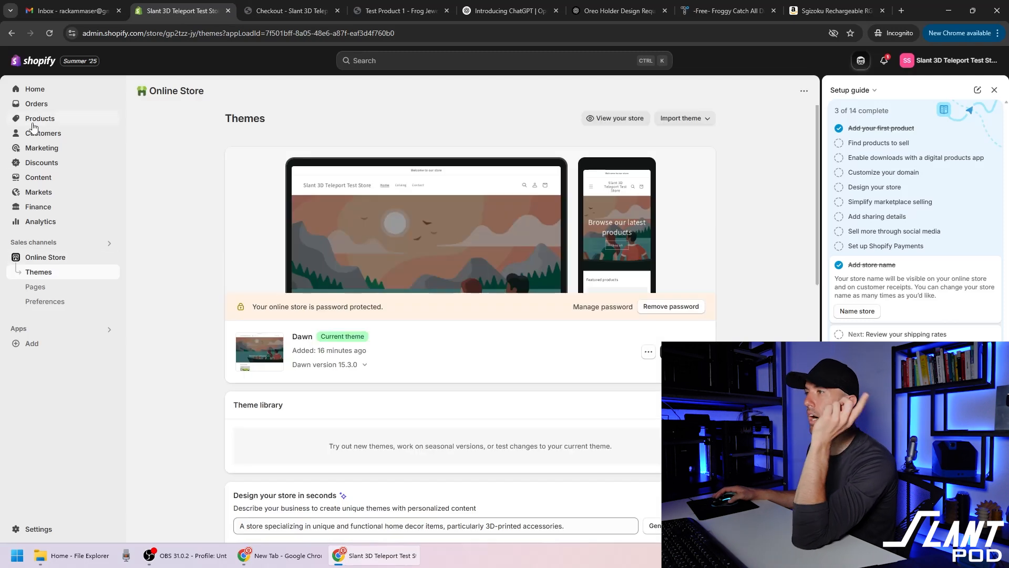
Step: Open Test Product 1 and set the Green variant price to 1.00
click(41, 121)
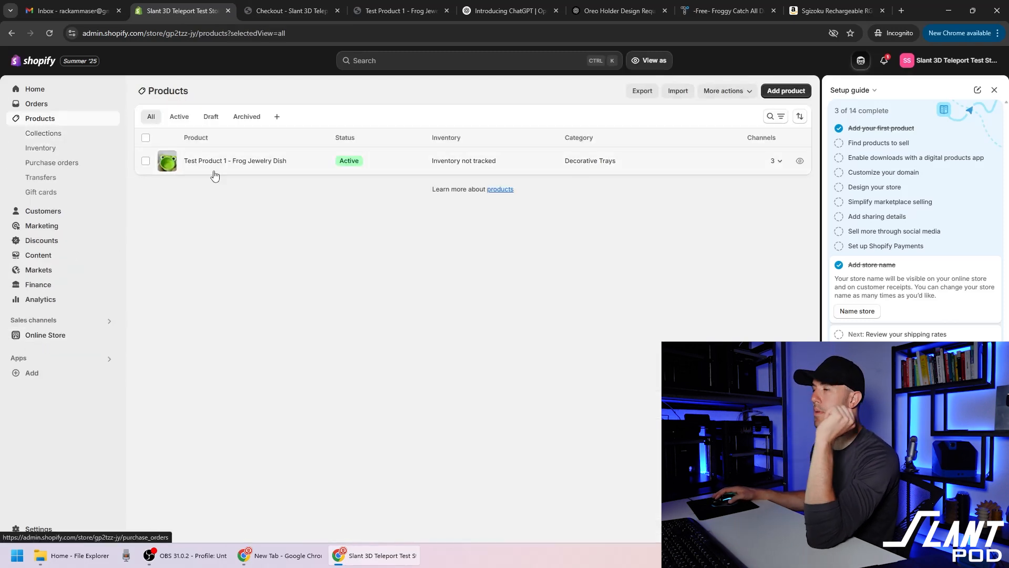
click(214, 173)
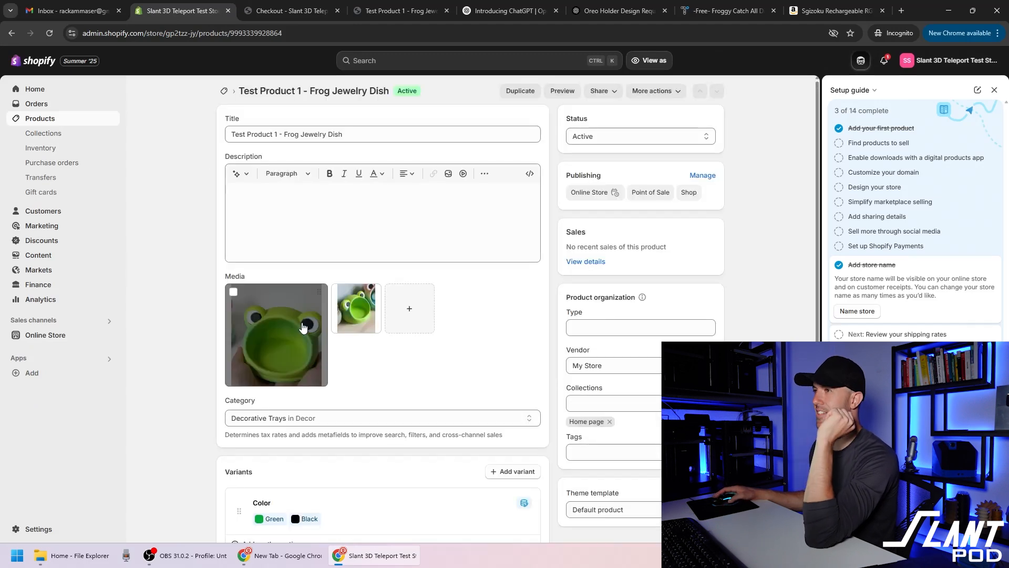
scroll(230, 369, down, 10)
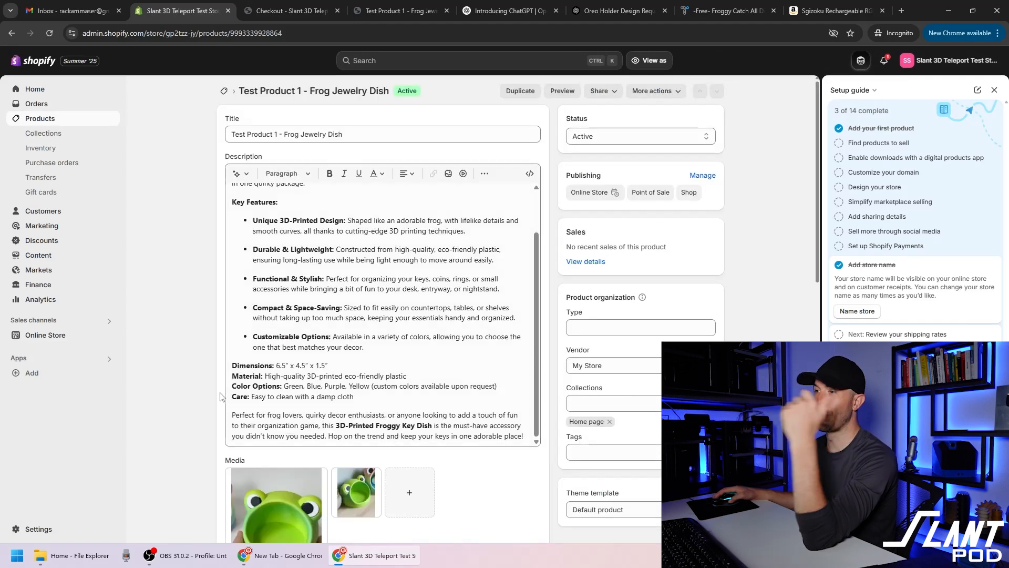
click(445, 335)
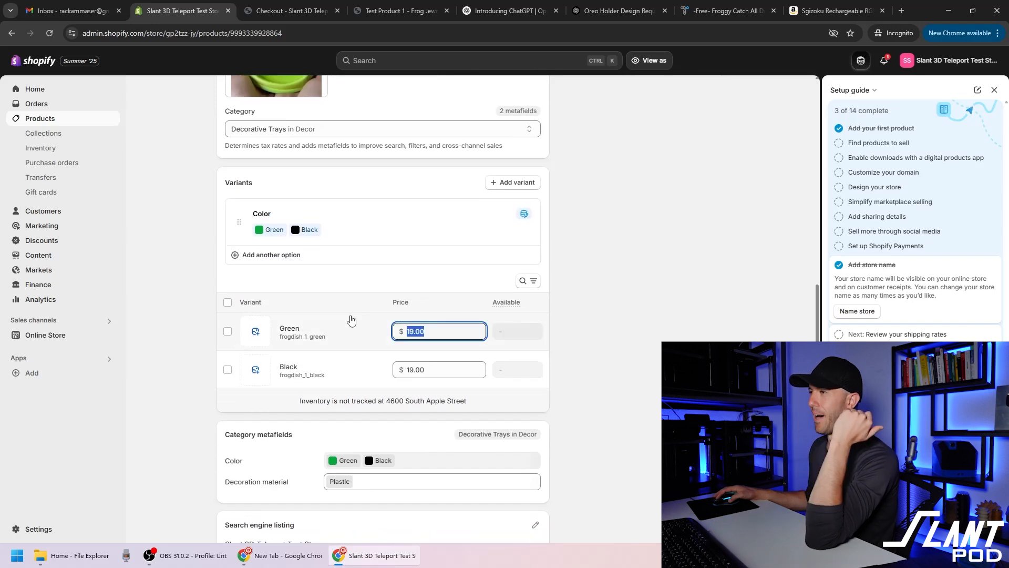
text(1)
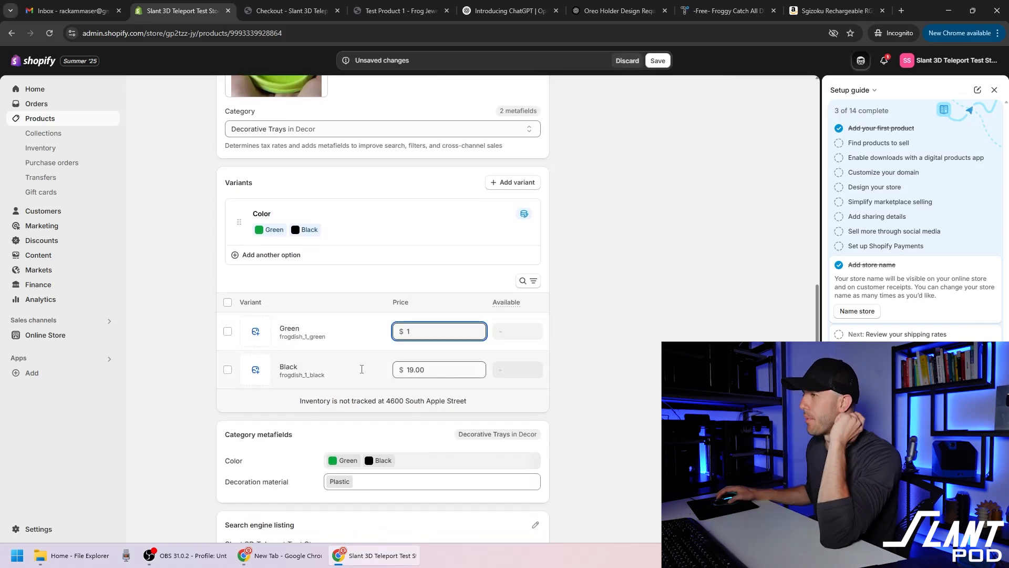
key(Tab)
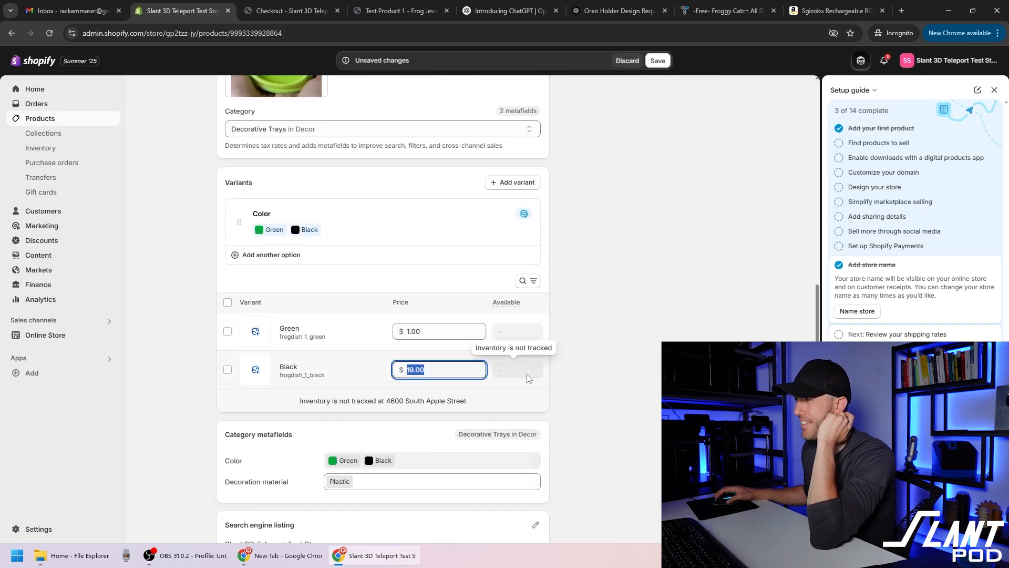
Step: Set the Black variant price to 1.00 and save the product
double_click(441, 370)
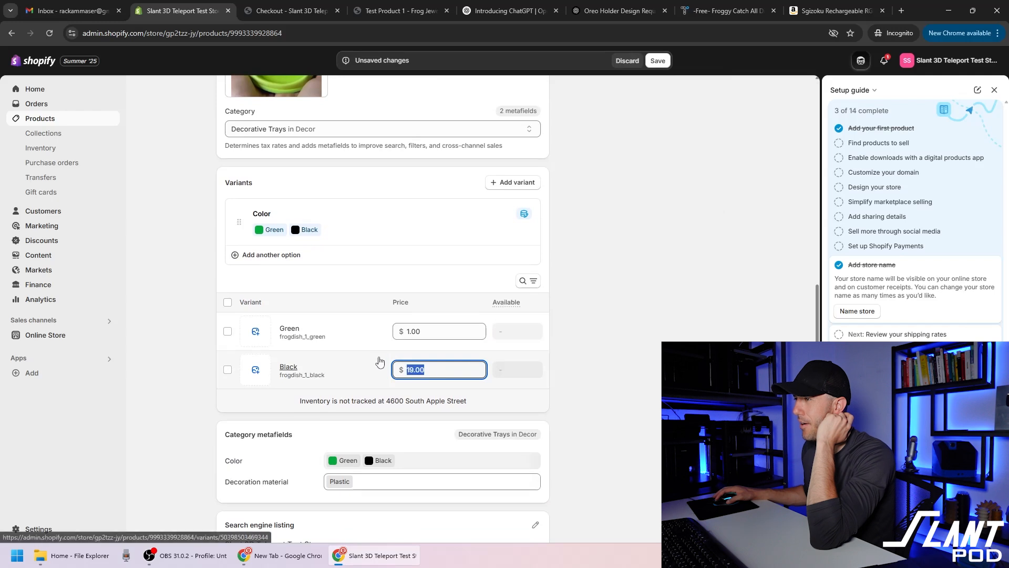
text(1)
click(533, 399)
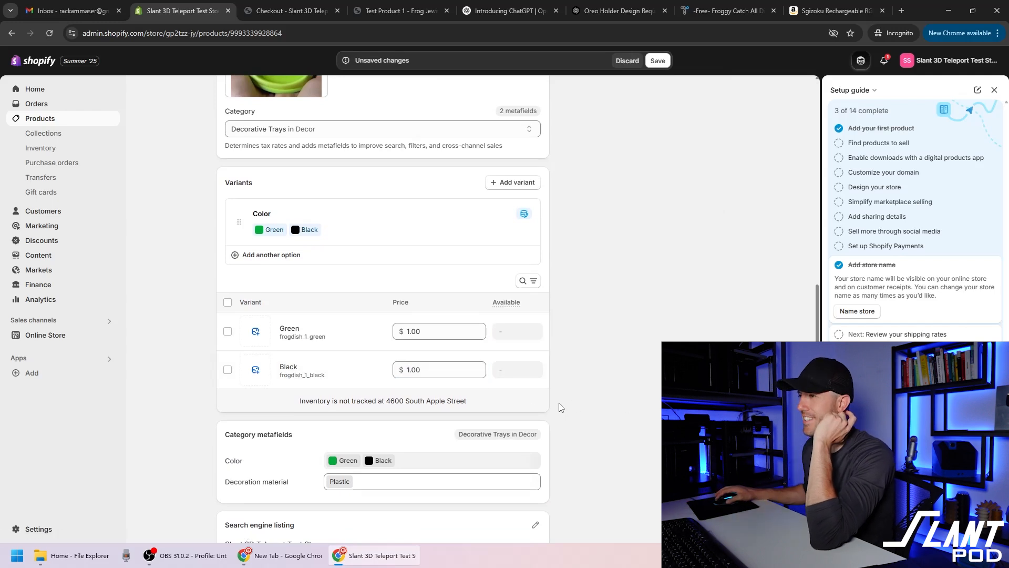
scroll(473, 394, down, 2)
scroll(548, 398, up, 4)
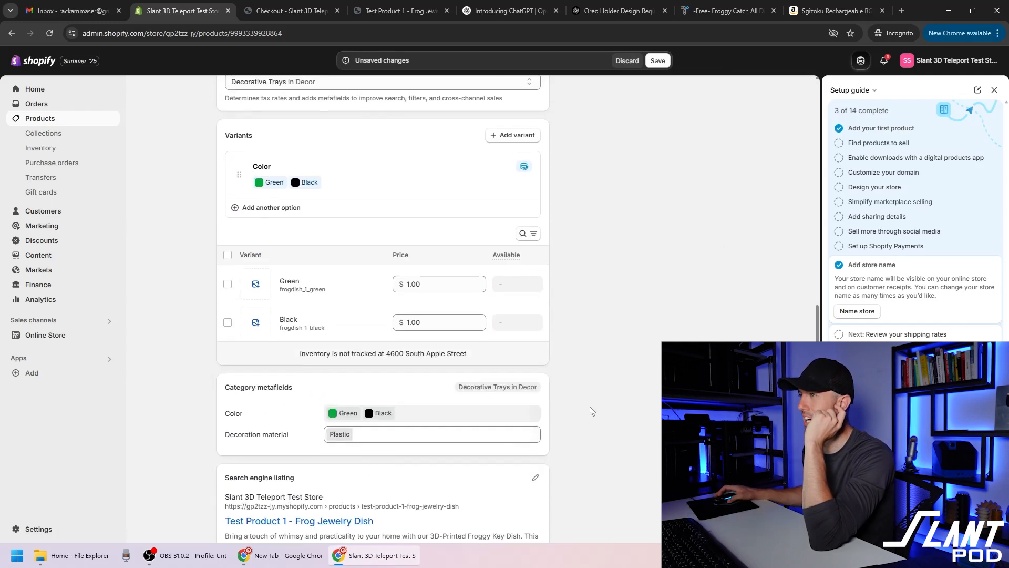
scroll(582, 412, down, 4)
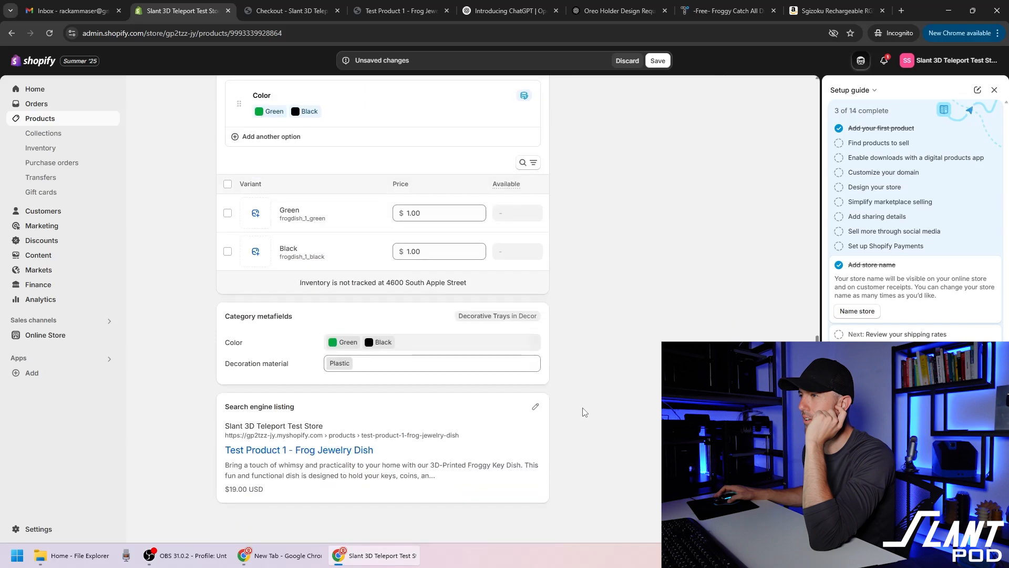
click(709, 518)
Step: Reload the storefront product page to confirm the $1.00 price, ending on admin home
scroll(614, 387, up, 7)
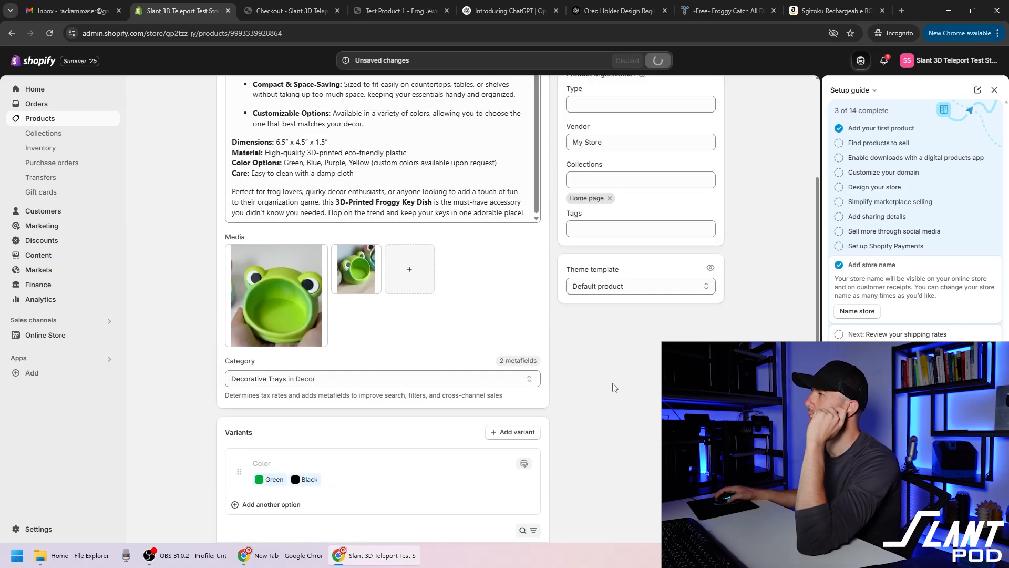
click(292, 11)
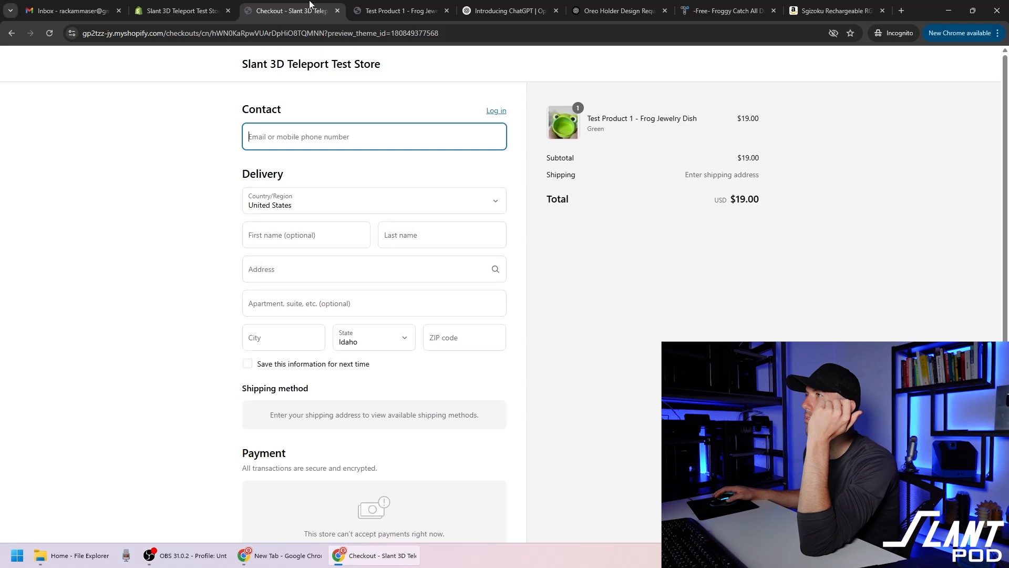
click(181, 11)
click(297, 11)
click(12, 33)
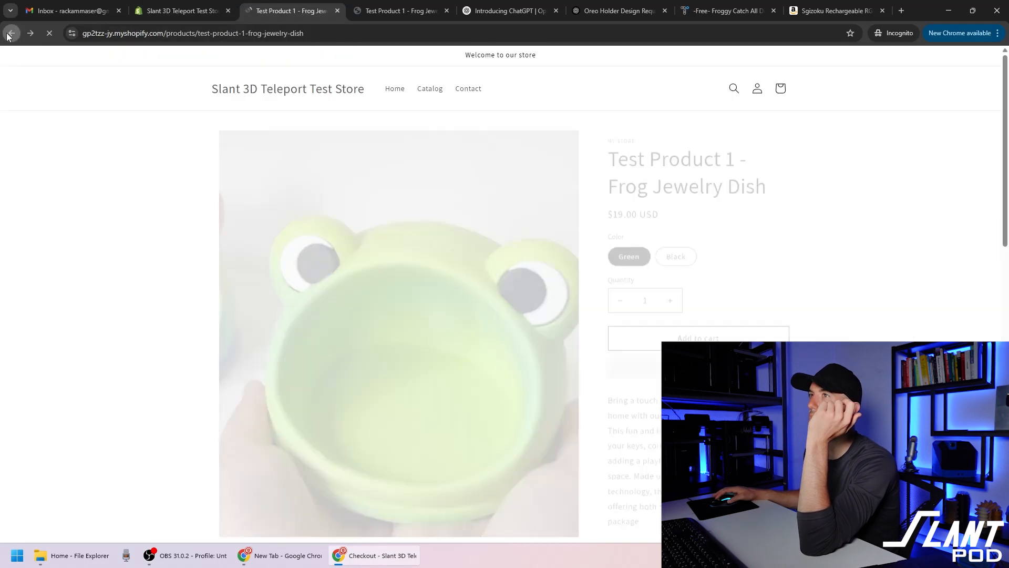
click(49, 35)
click(181, 10)
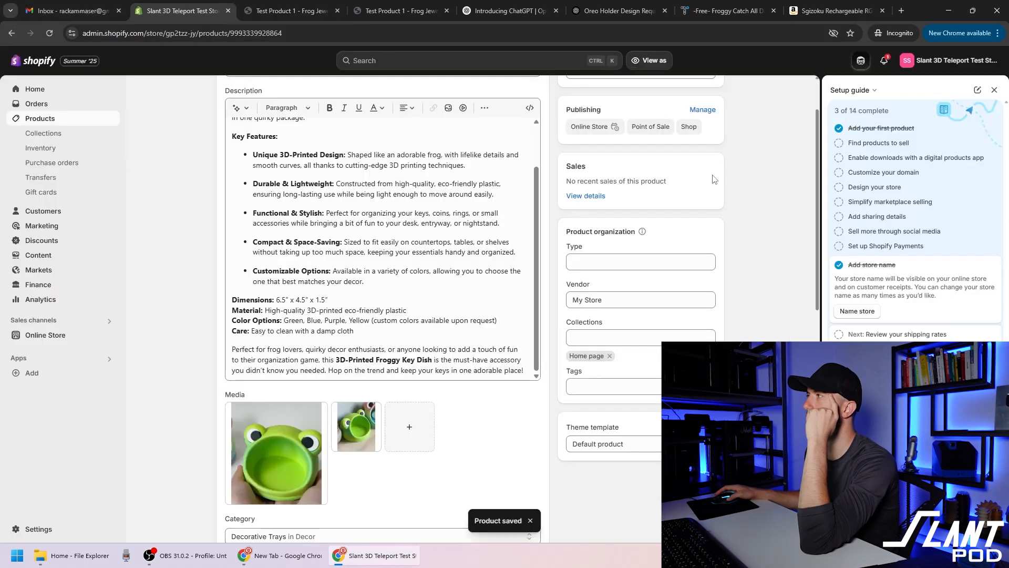
scroll(728, 282, up, 3)
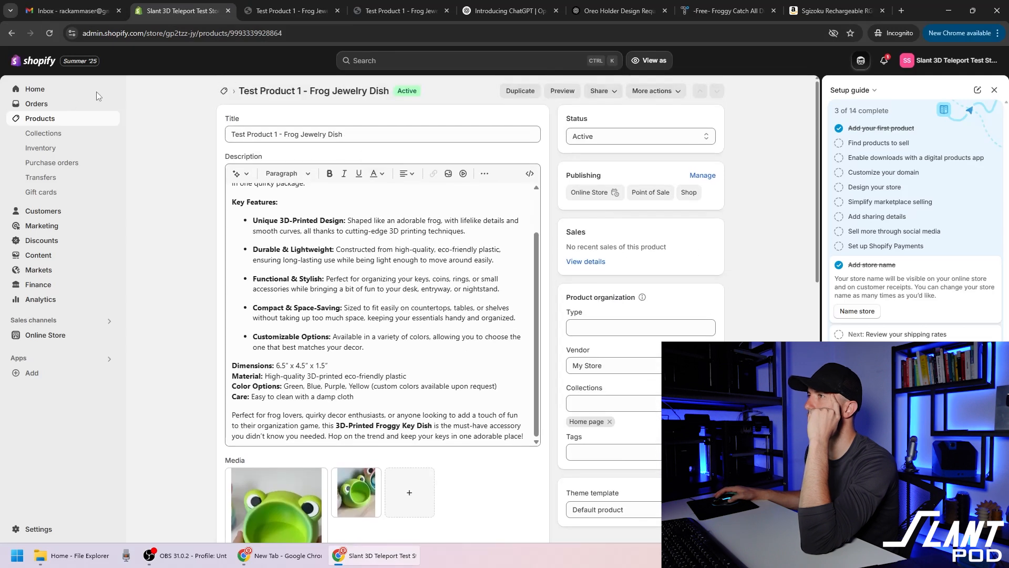
click(34, 89)
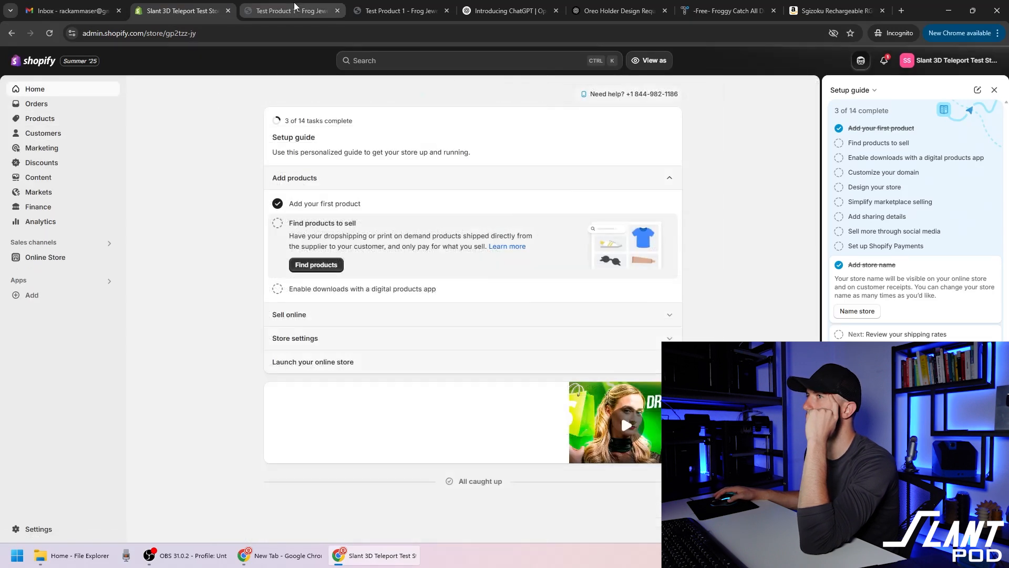
click(294, 3)
click(49, 33)
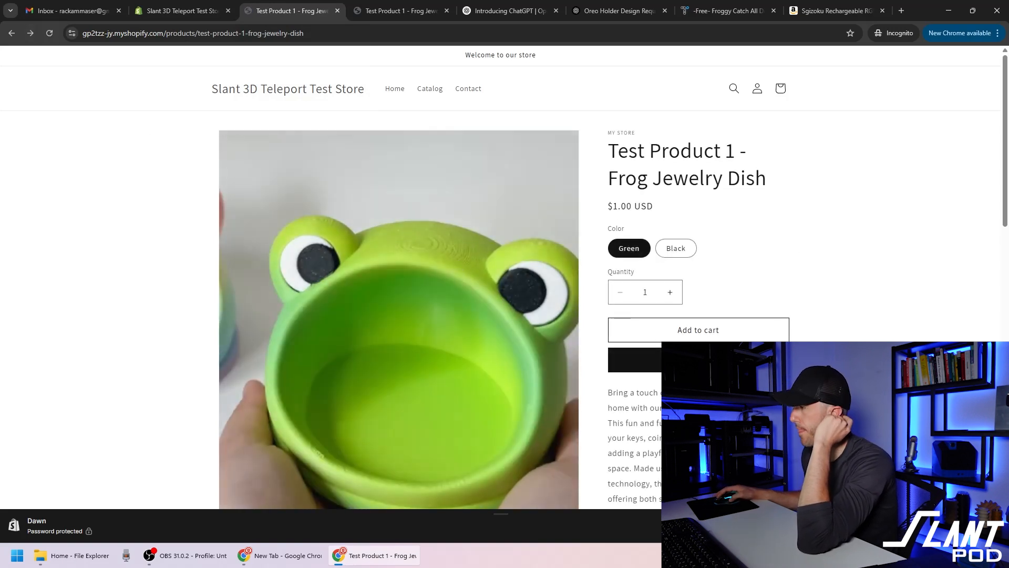
click(990, 525)
click(180, 5)
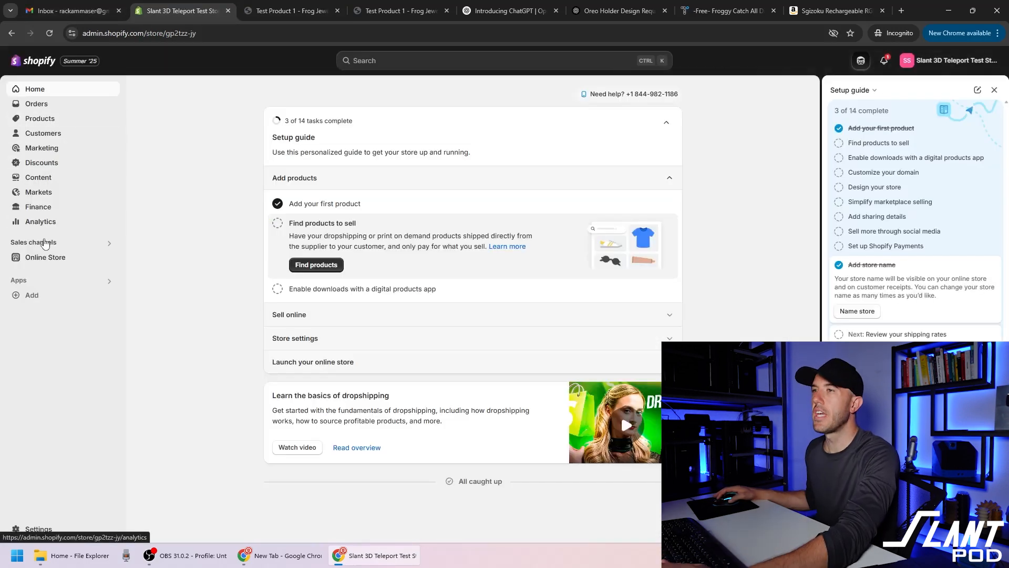
Step: On the Themes page, add the free Savor theme from Popular free themes
click(44, 257)
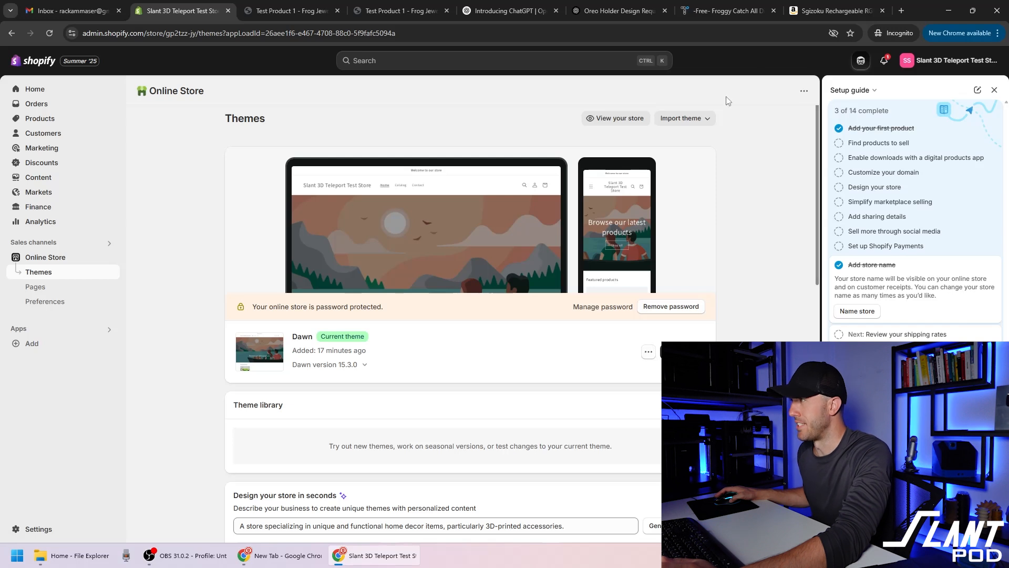
scroll(533, 326, down, 5)
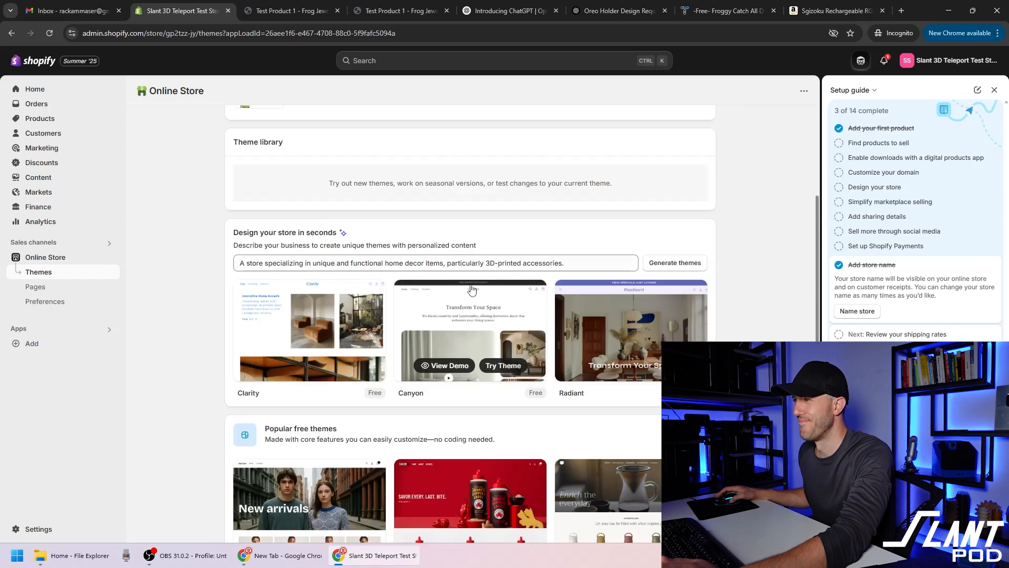
scroll(473, 295, down, 4)
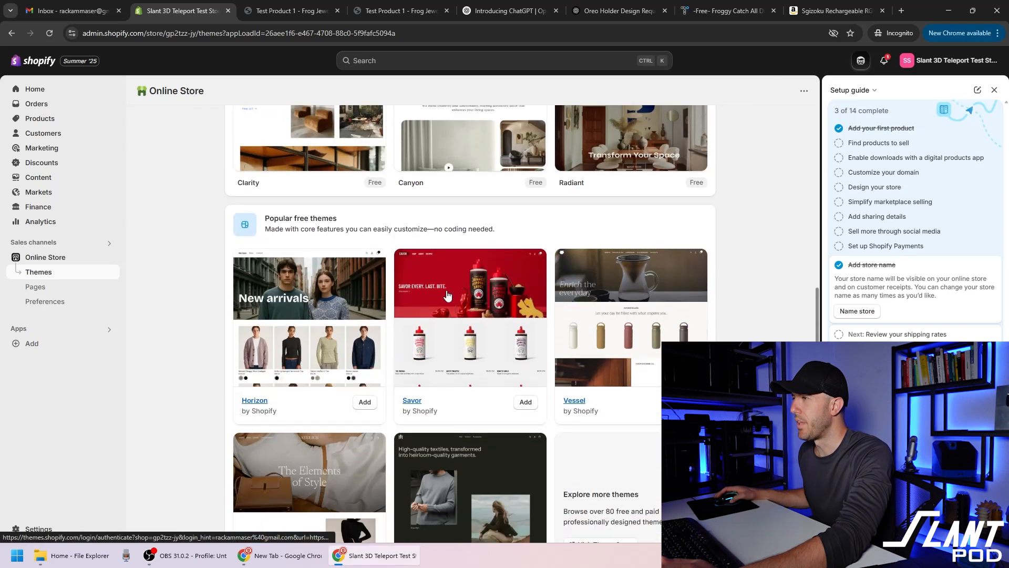
scroll(462, 299, down, 2)
scroll(467, 302, up, 2)
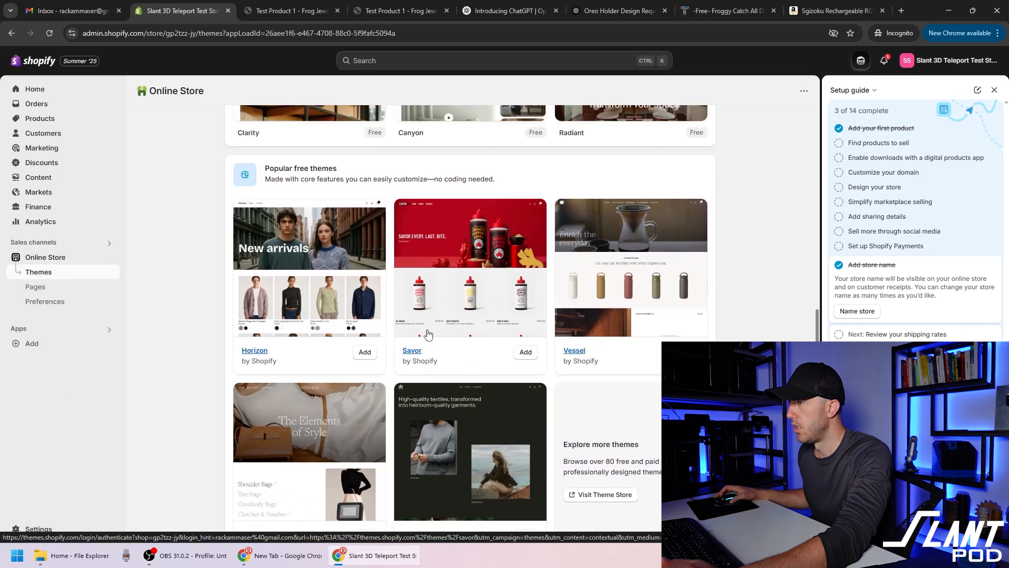
scroll(473, 314, down, 2)
scroll(494, 350, up, 3)
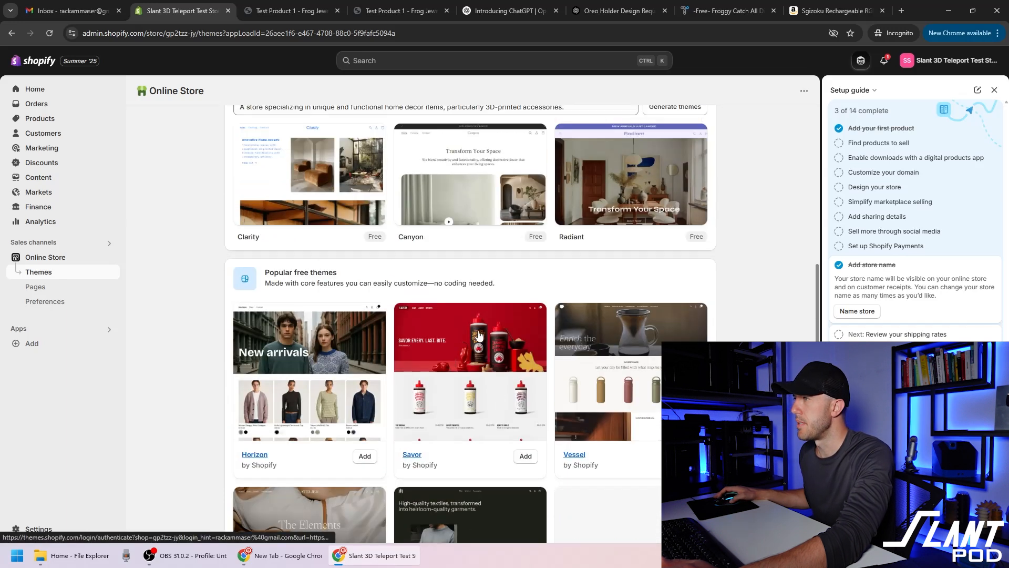
click(477, 350)
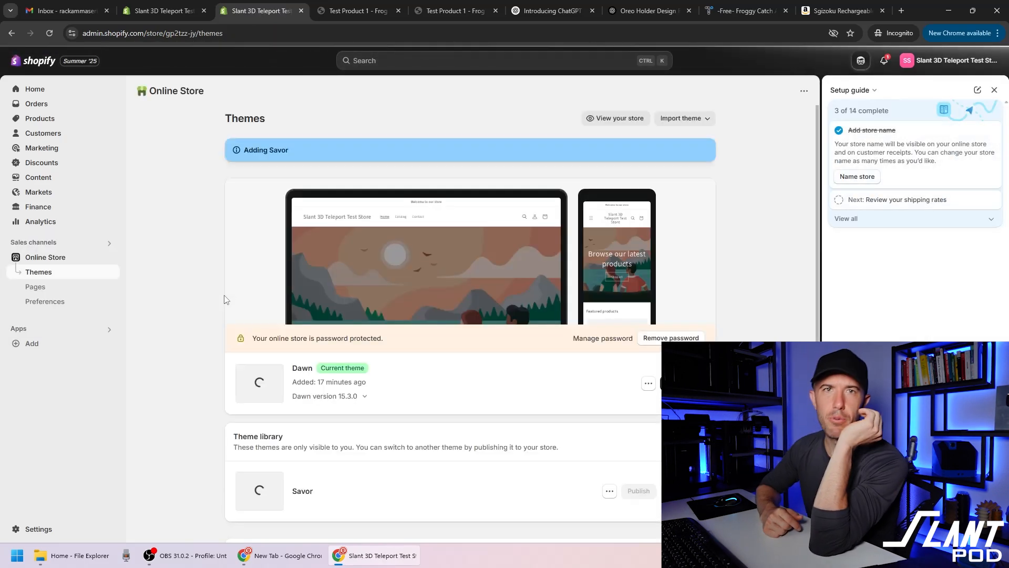
Step: Publish Savor as the live theme and remove the store password
scroll(250, 386, down, 3)
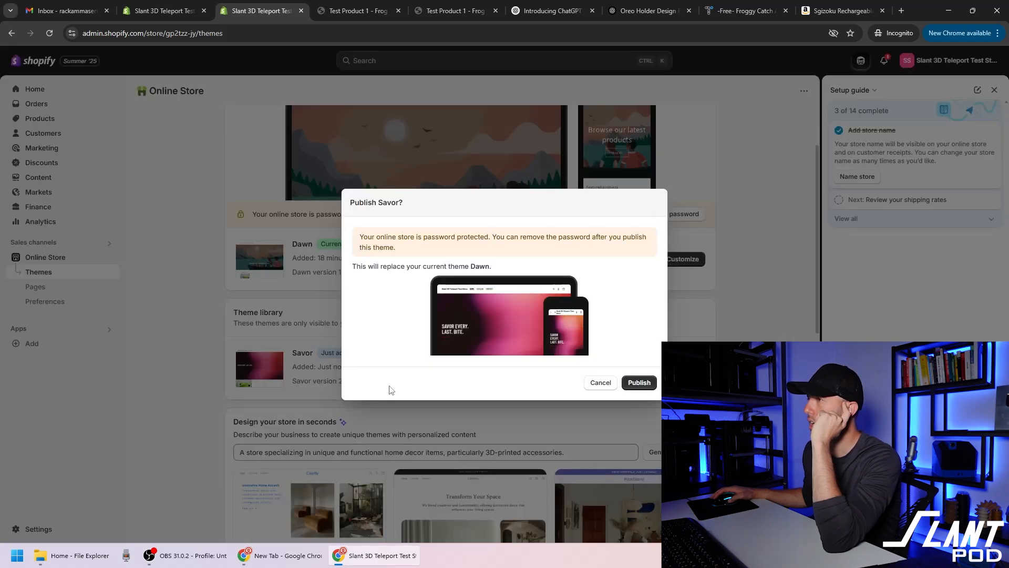
click(645, 382)
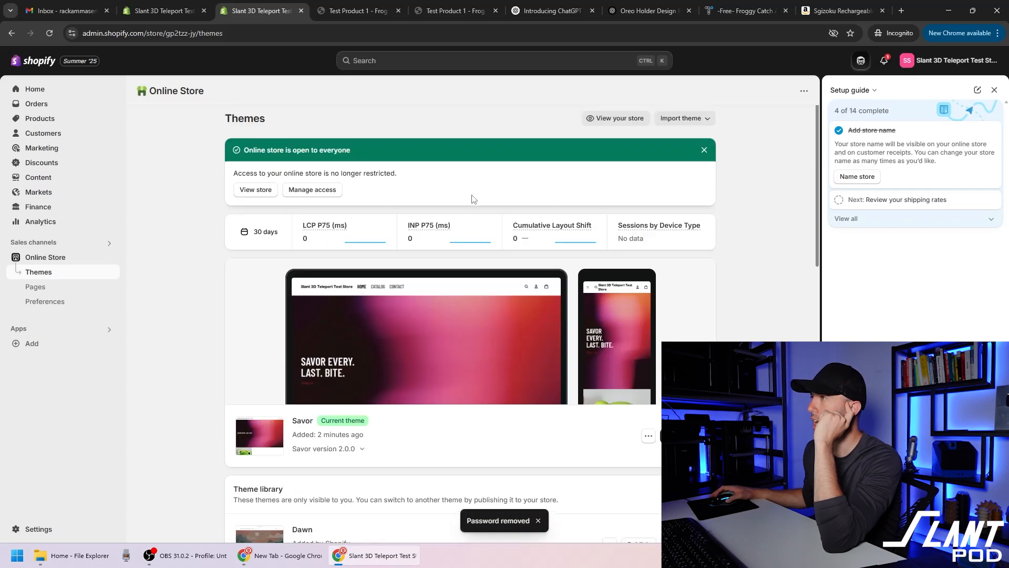
Step: Open the live Savor storefront and the frog jewelry dish product page
click(615, 120)
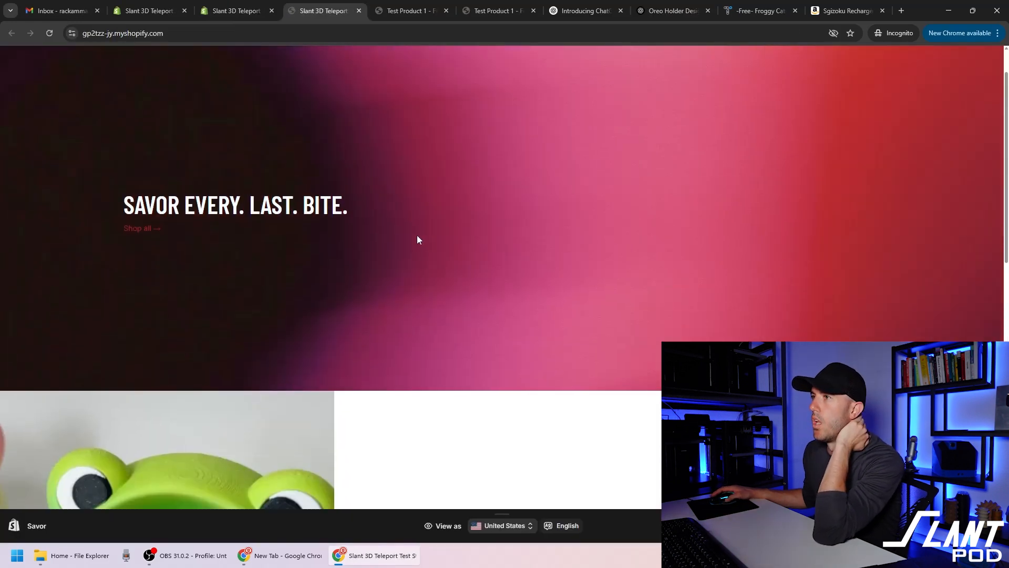
scroll(417, 236, down, 10)
scroll(417, 241, down, 4)
scroll(419, 249, up, 7)
scroll(415, 267, up, 5)
scroll(415, 265, down, 5)
click(170, 296)
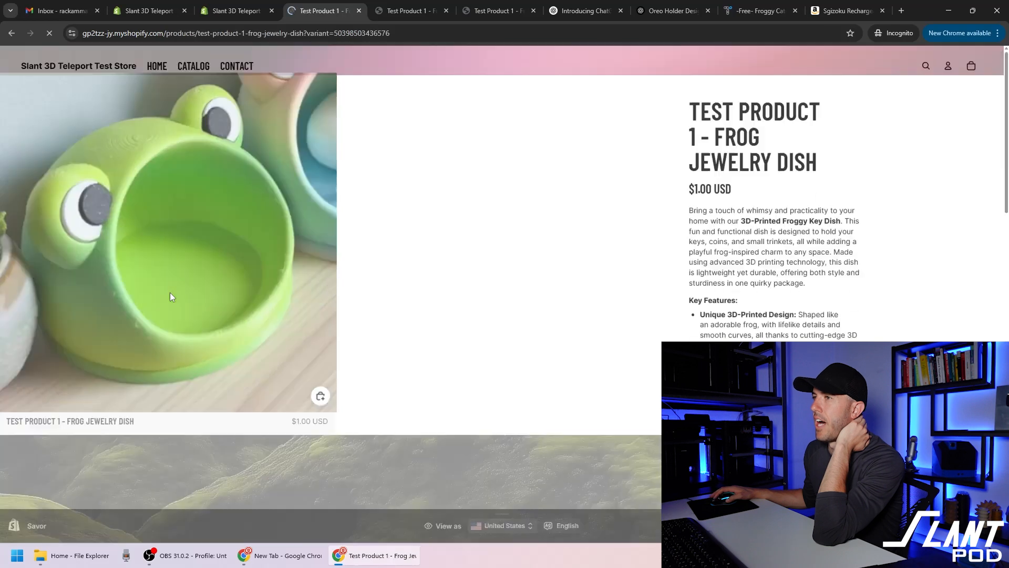
scroll(616, 275, down, 8)
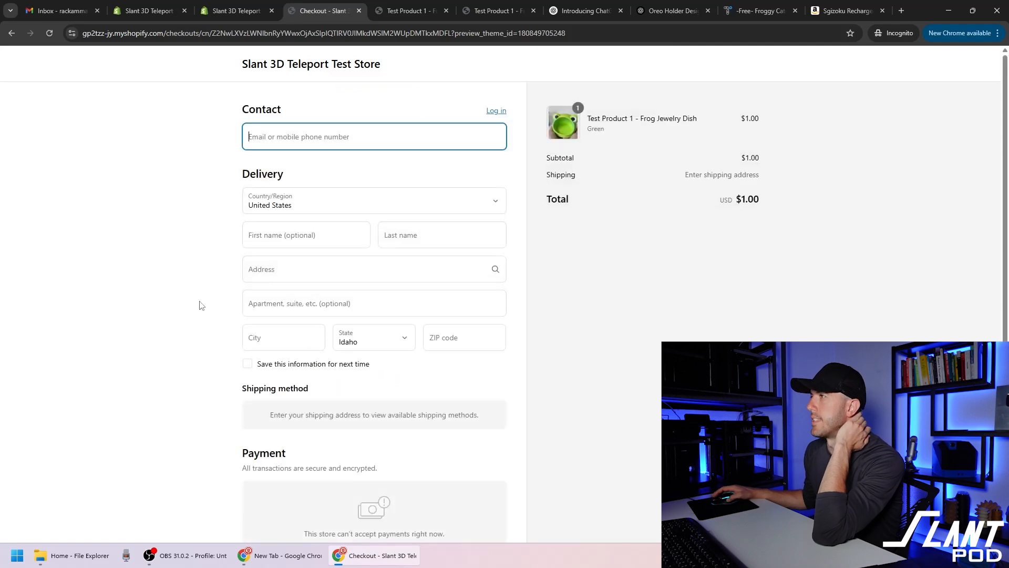
Step: Return to the admin Themes page showing Savor as the current theme
click(217, 10)
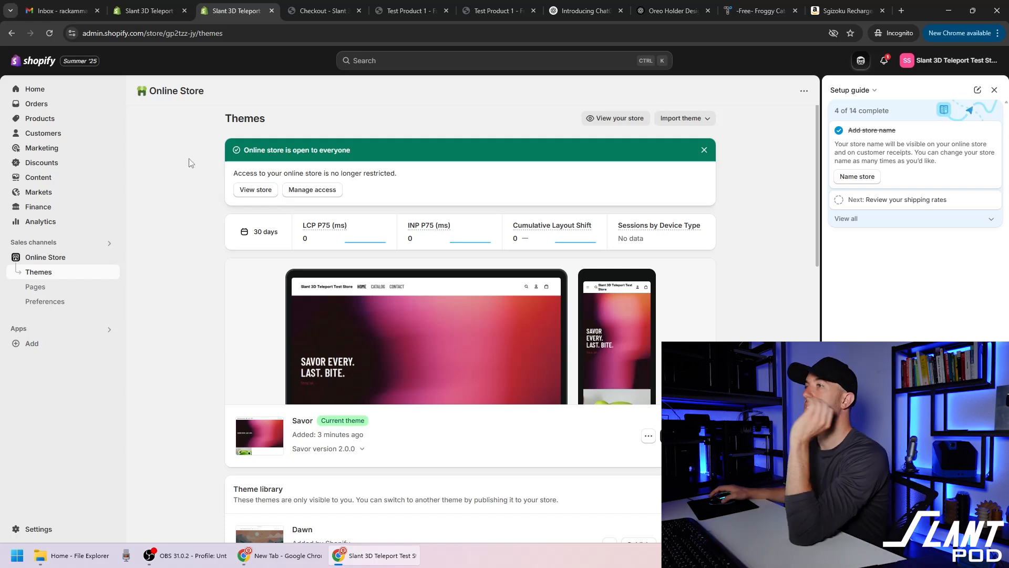
click(135, 7)
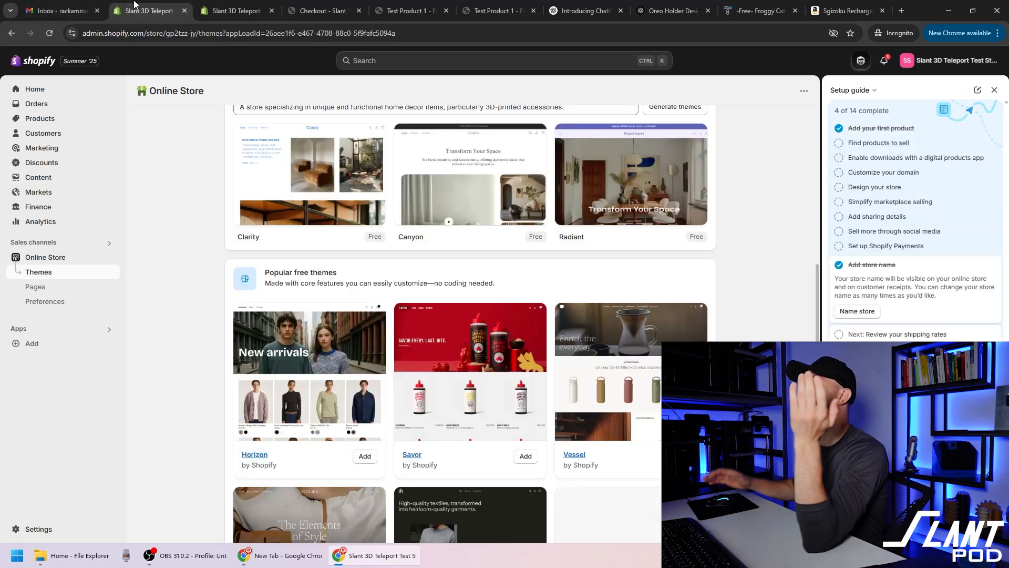
click(225, 10)
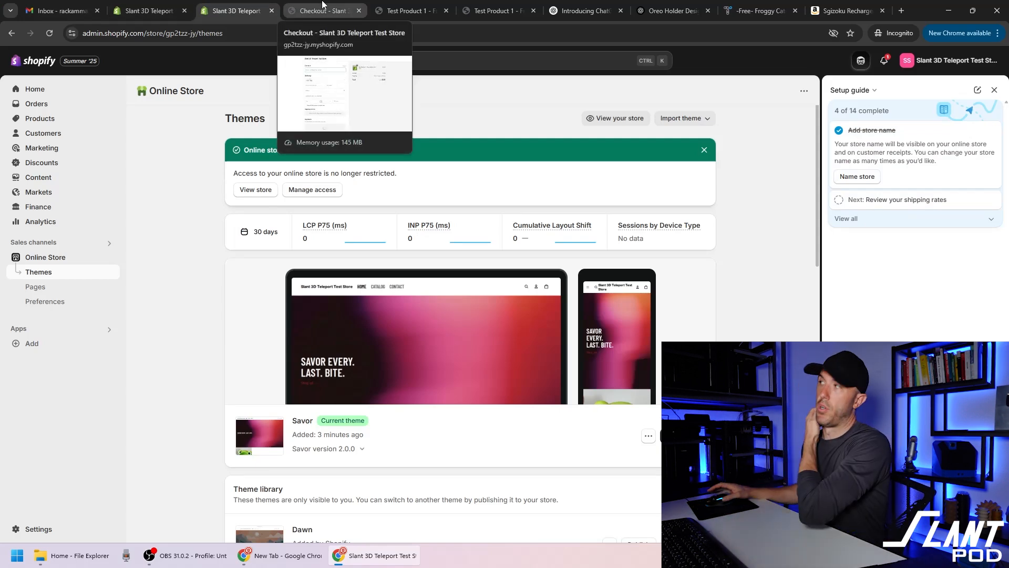
Step: Go to teleportpod.com and log in with the Google account
click(902, 13)
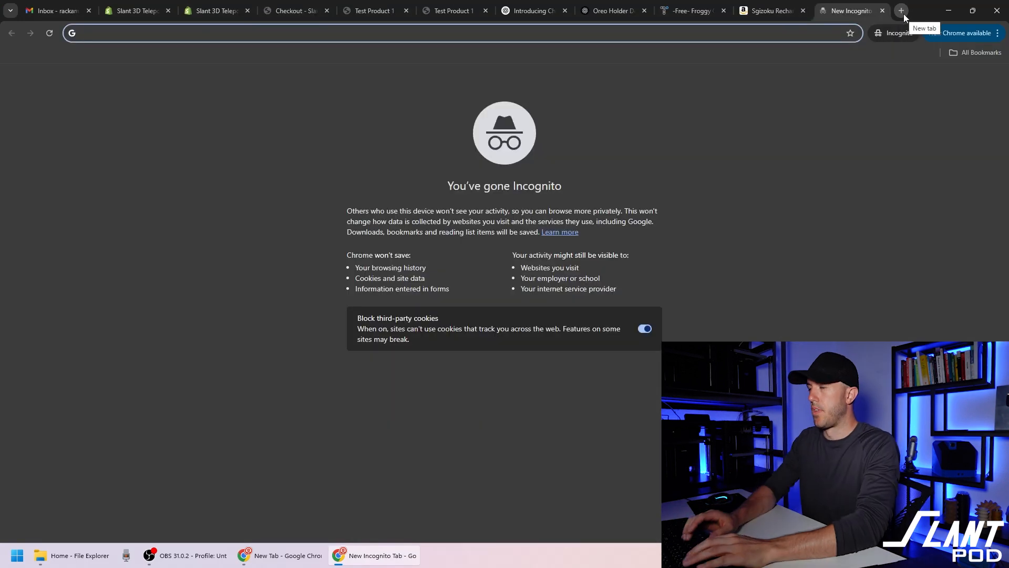
text(tleepo)
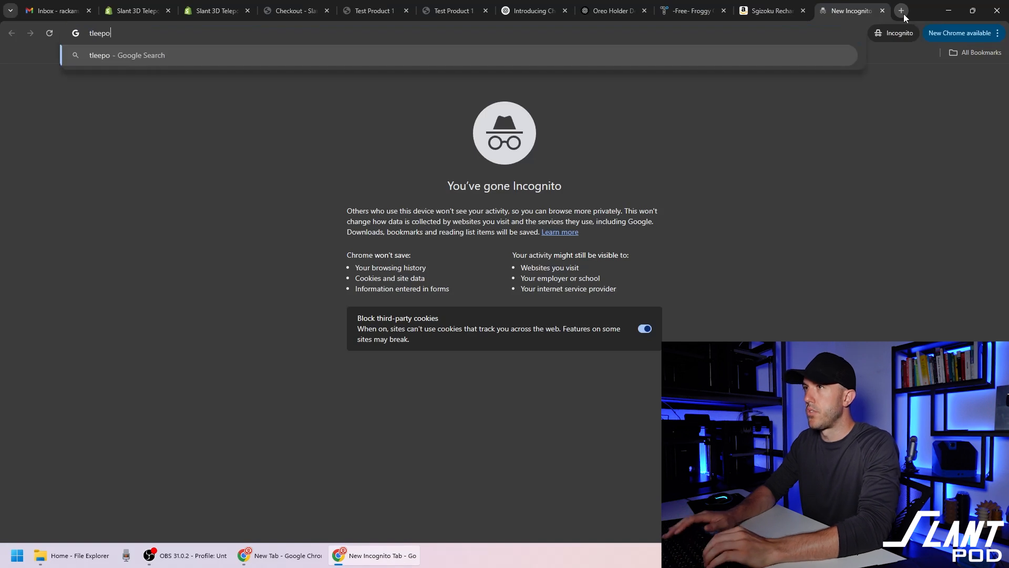
key(BackSpace)
key(BackSpace)
key(BackSpace)
key(BackSpace)
key(BackSpace)
text(eleportpod.com)
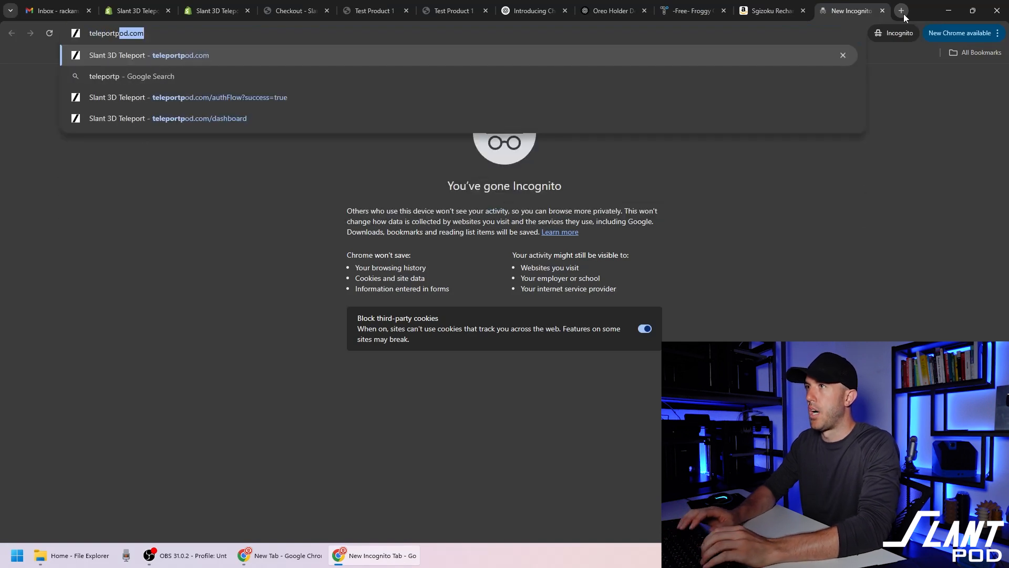
key(Return)
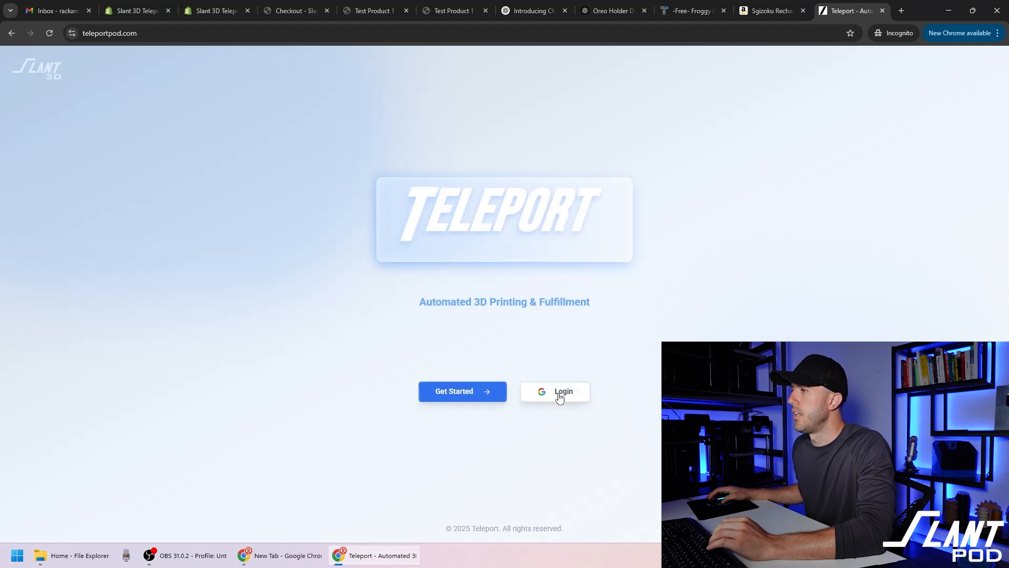
click(558, 397)
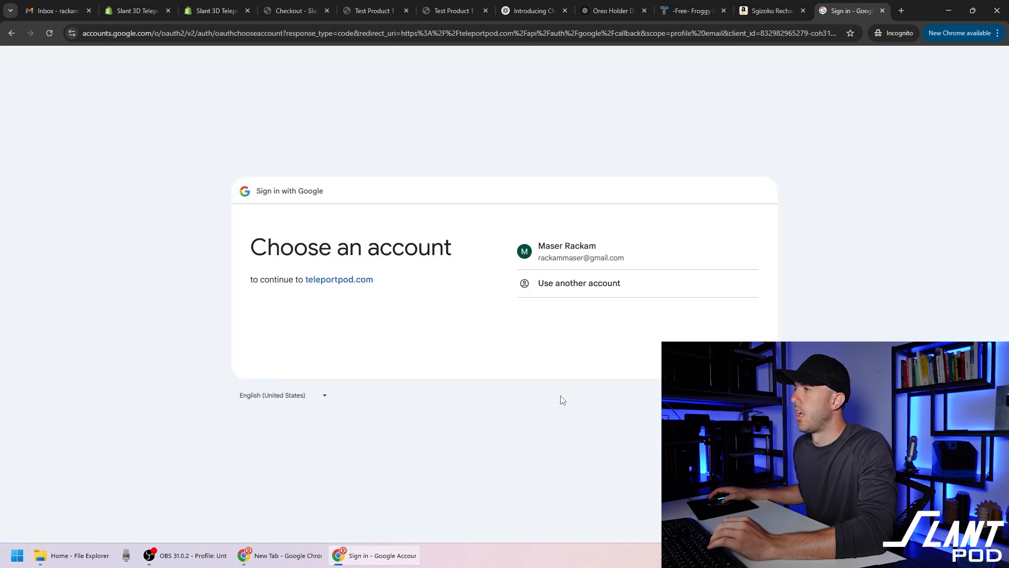
click(563, 251)
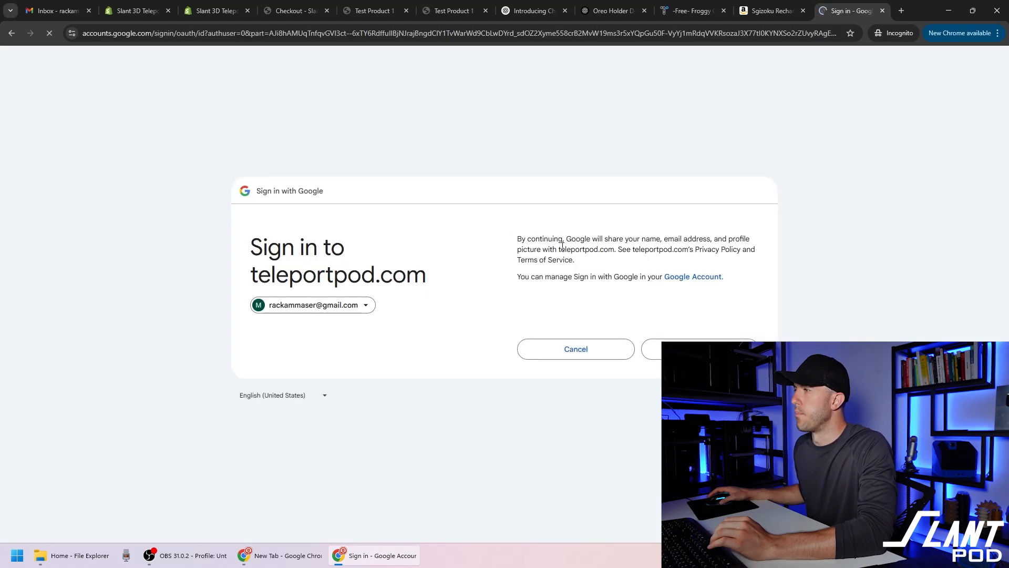
click(700, 349)
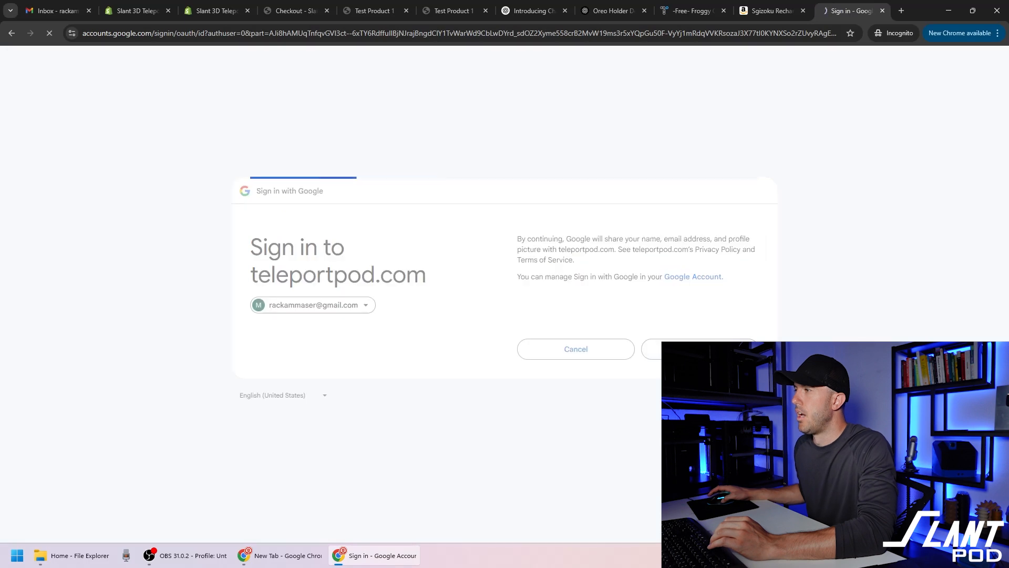
Step: Glance at the Shopify welcome email, then return to Teleport's store setup form
click(61, 11)
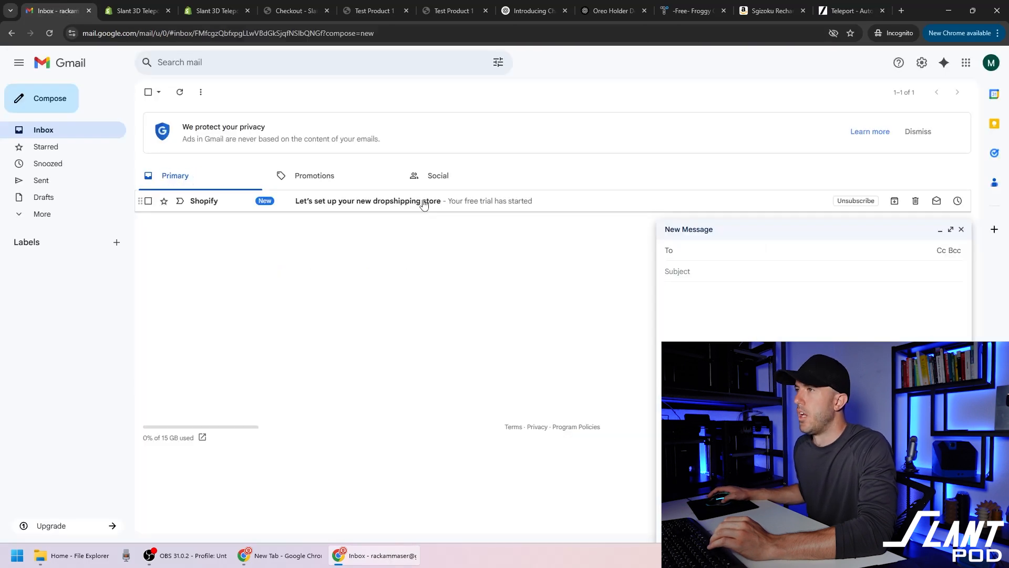
click(425, 204)
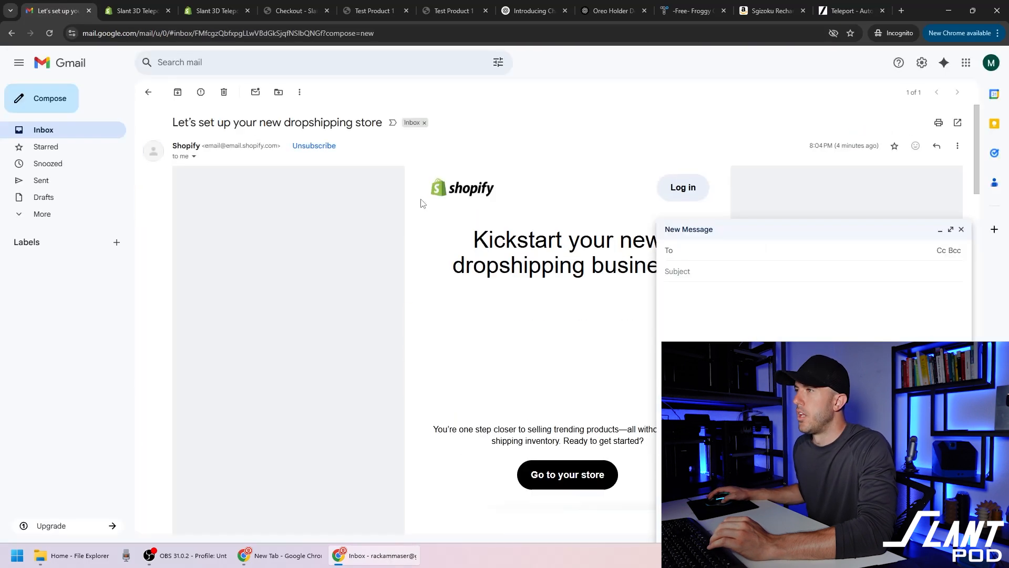
click(960, 232)
click(363, 163)
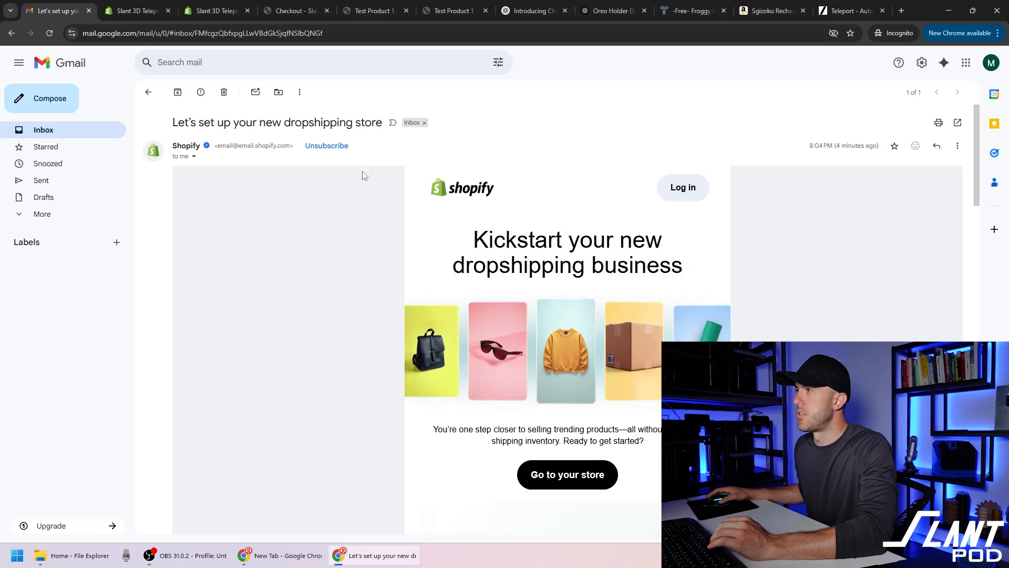
click(848, 11)
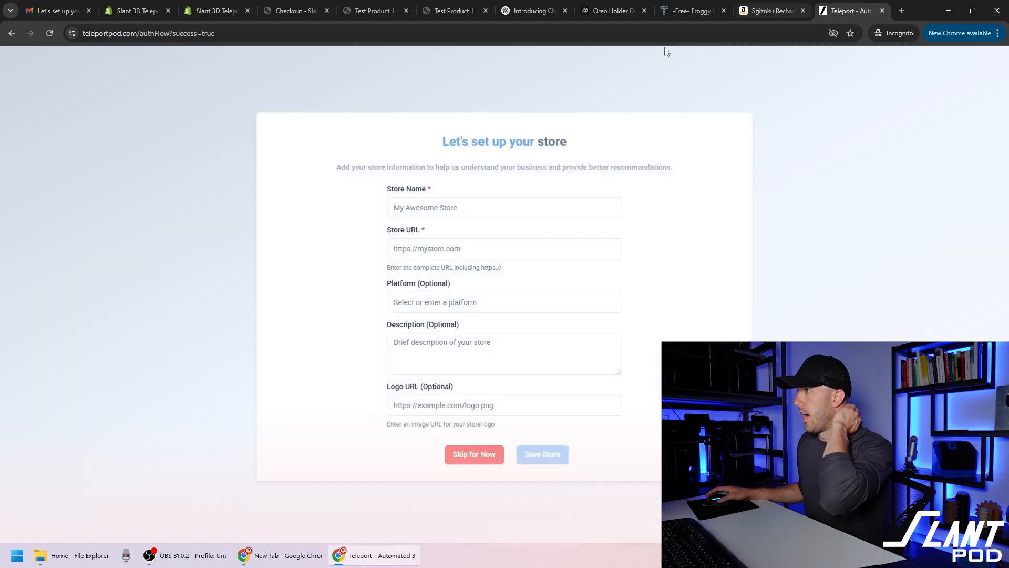
Step: Close the outdated frog dish product and preview tabs, keeping the checkout tab
click(423, 206)
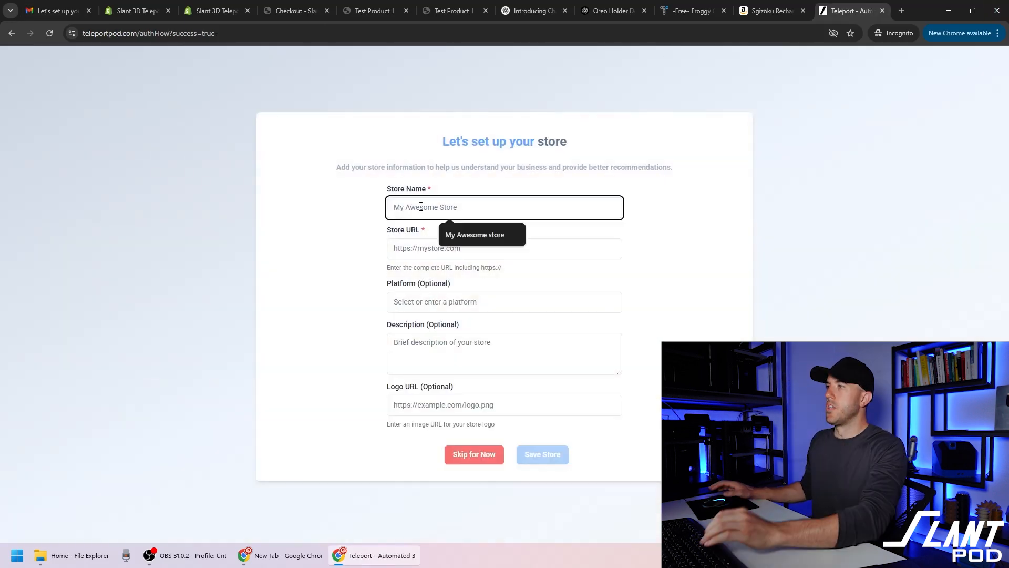
click(383, 5)
click(296, 10)
click(373, 11)
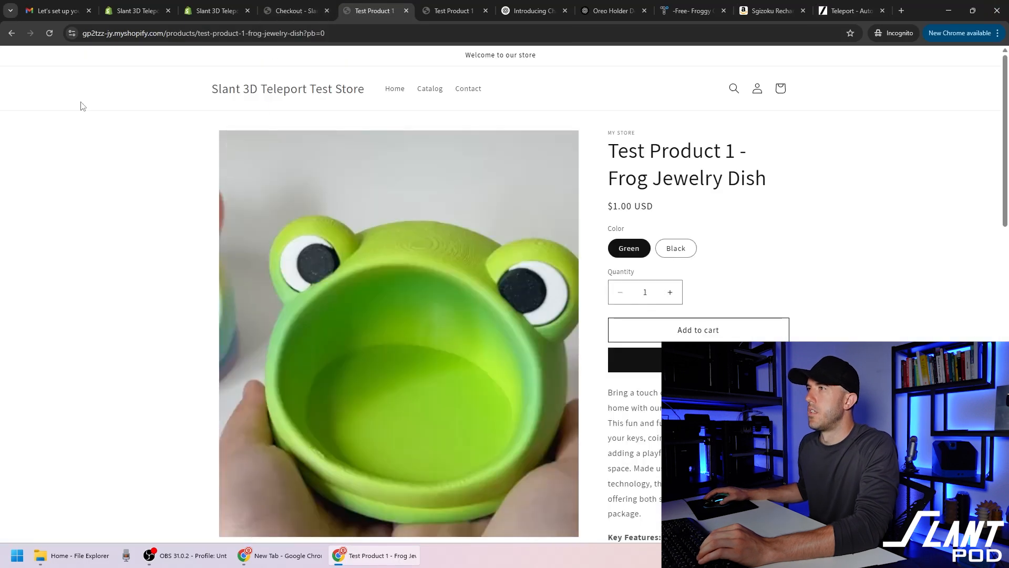
click(406, 11)
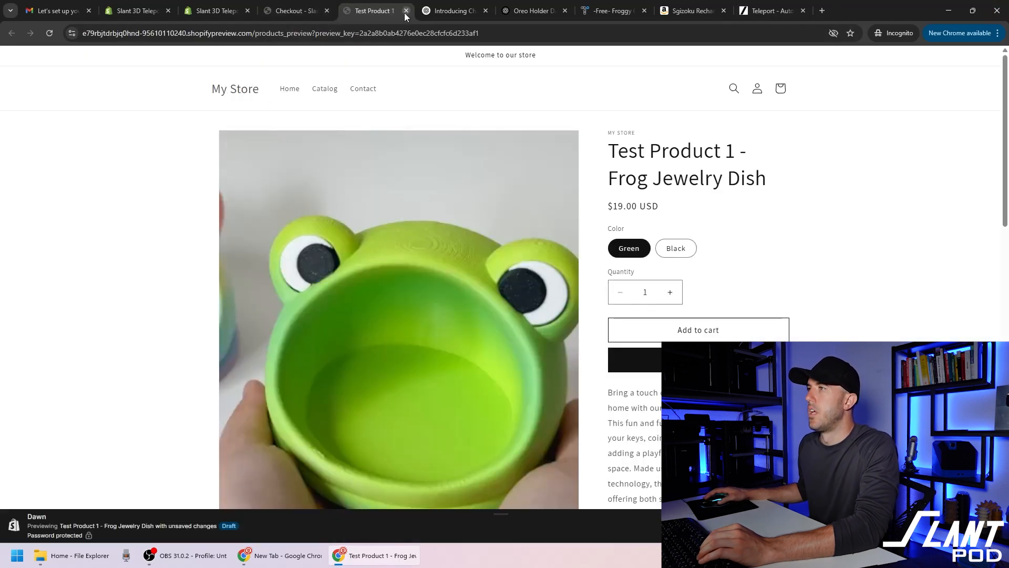
click(405, 11)
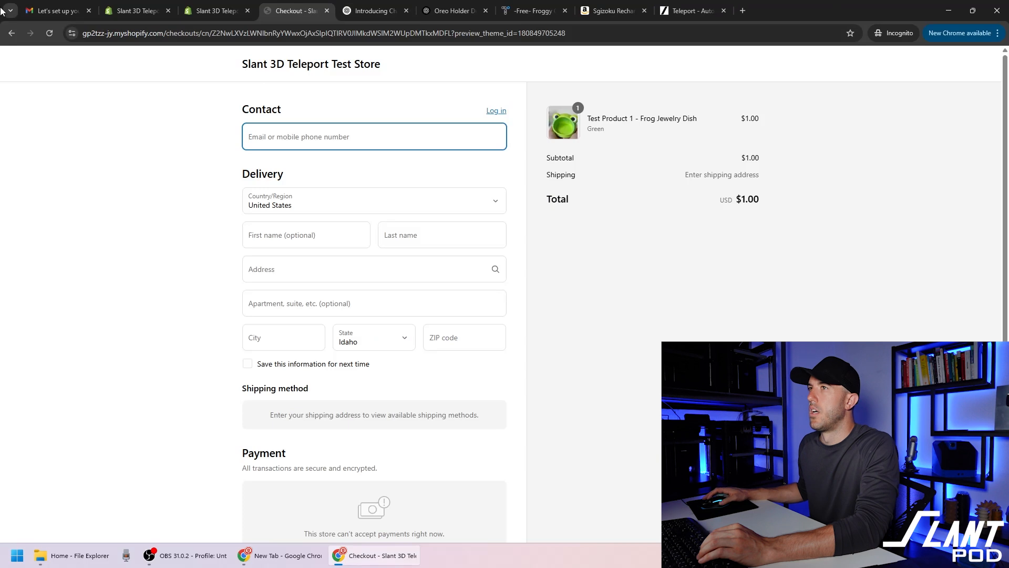
Step: Navigate back to the storefront home page and copy its web address
click(16, 34)
scroll(382, 488, up, 10)
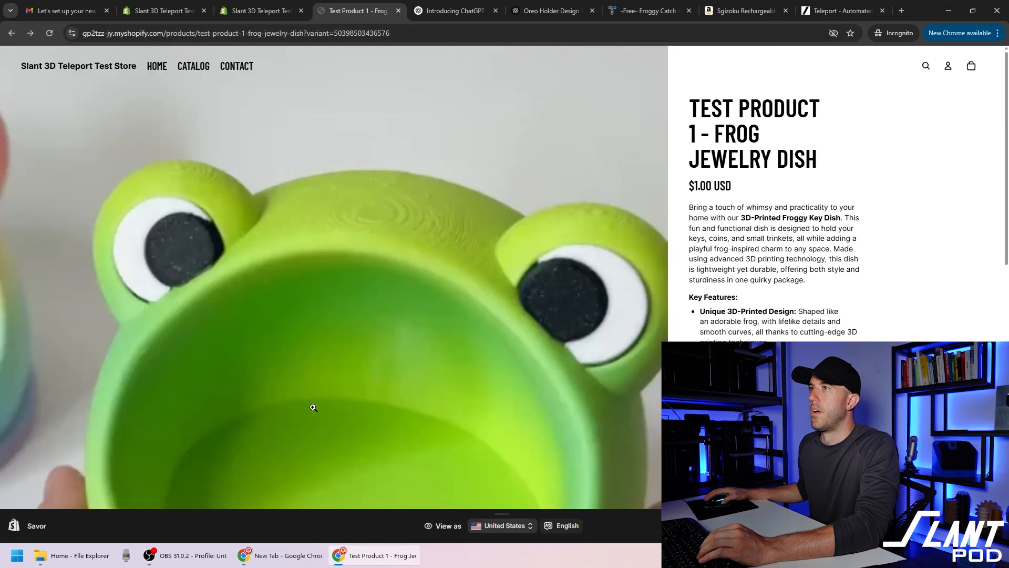
click(73, 67)
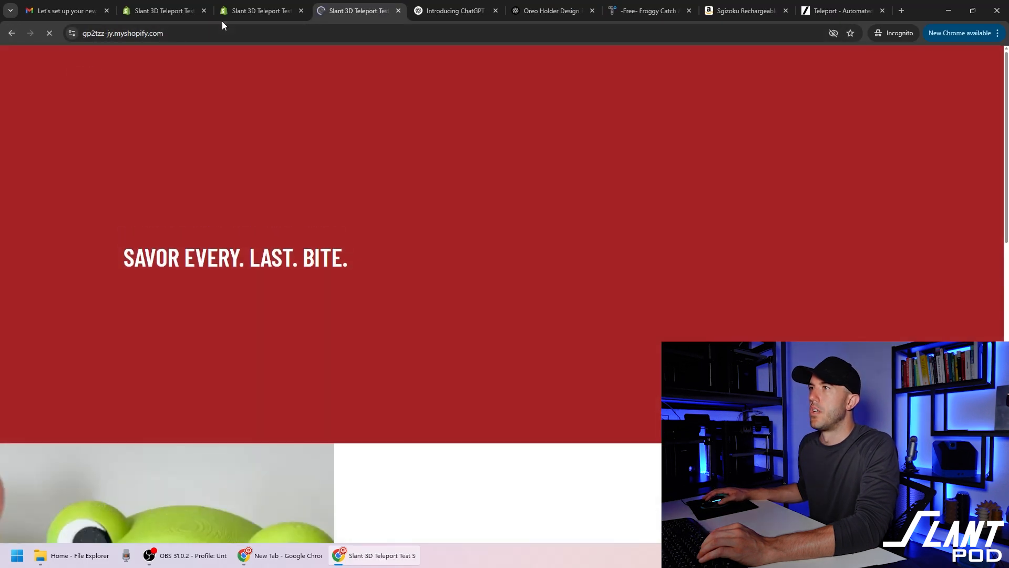
click(220, 34)
key(ctrl+v)
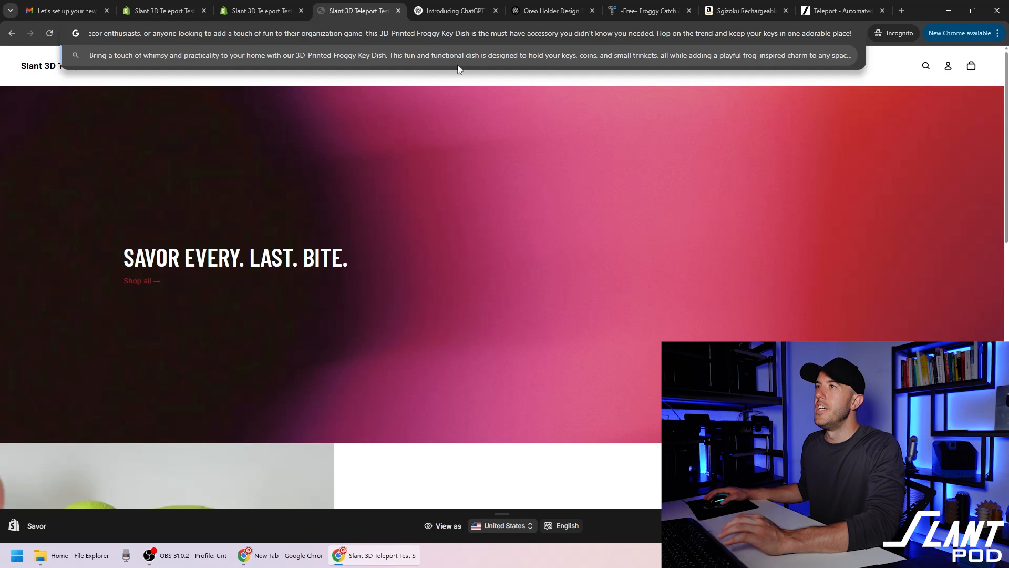
click(67, 91)
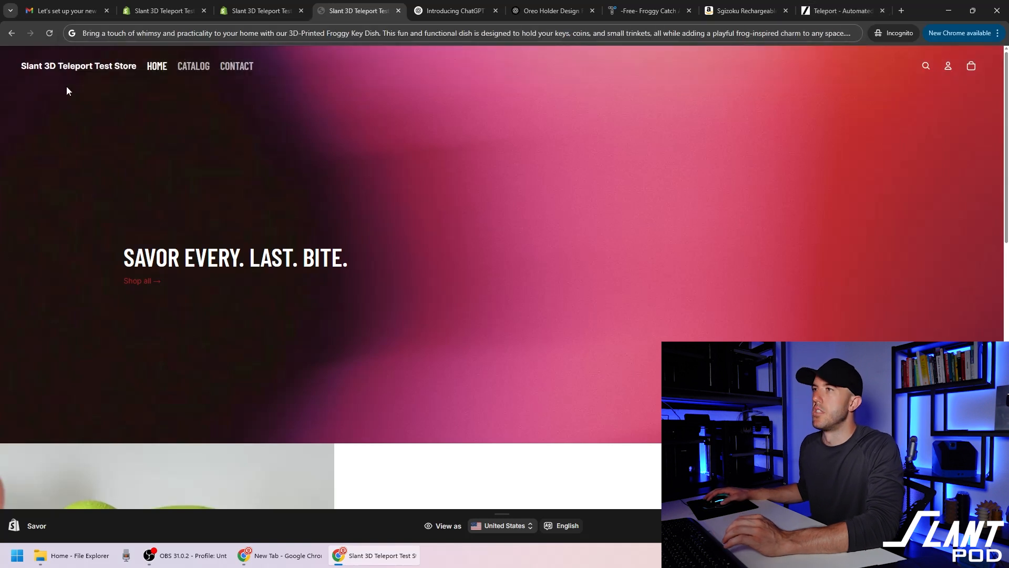
click(10, 35)
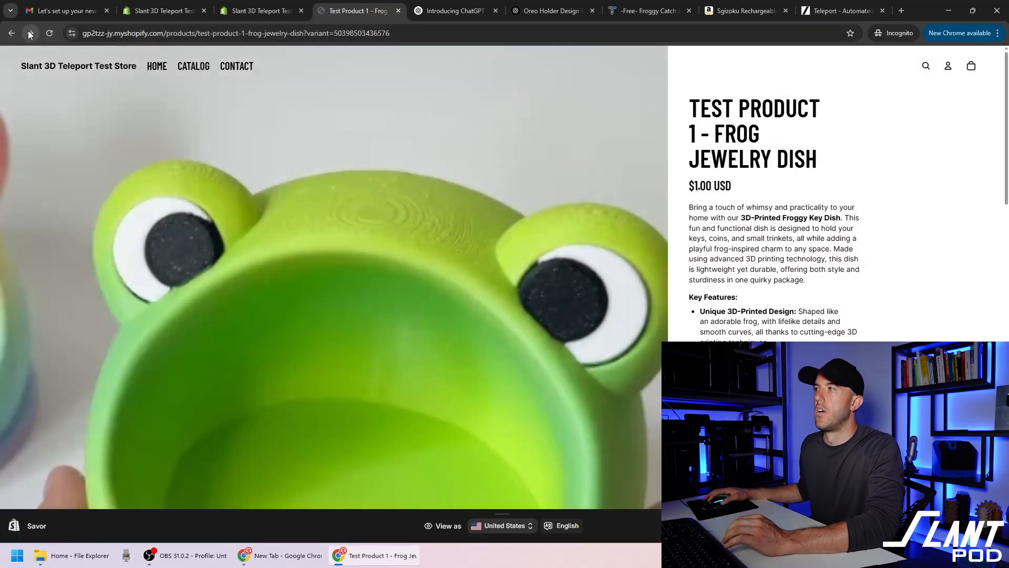
click(29, 33)
click(129, 34)
key(ctrl+c)
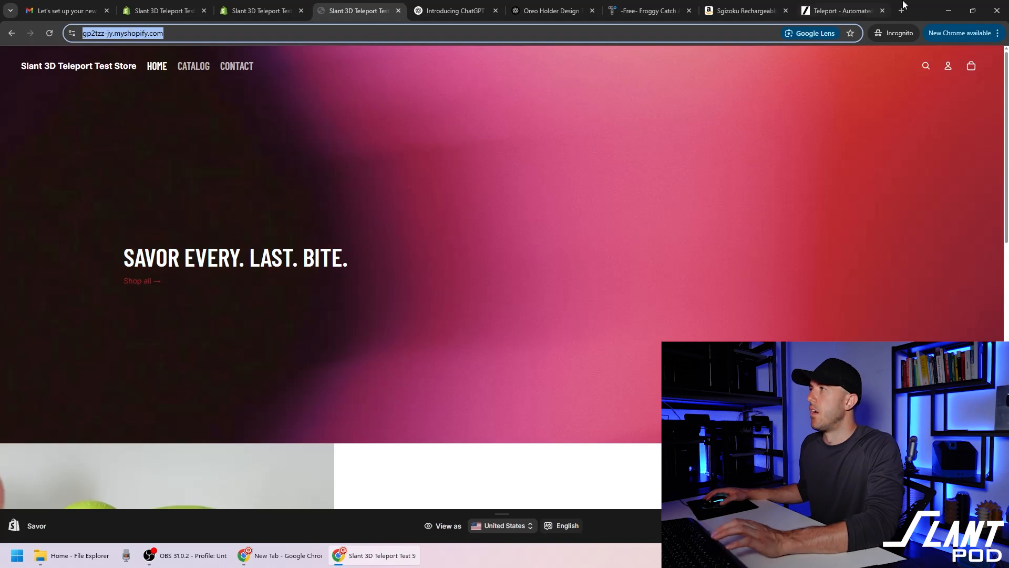
click(841, 11)
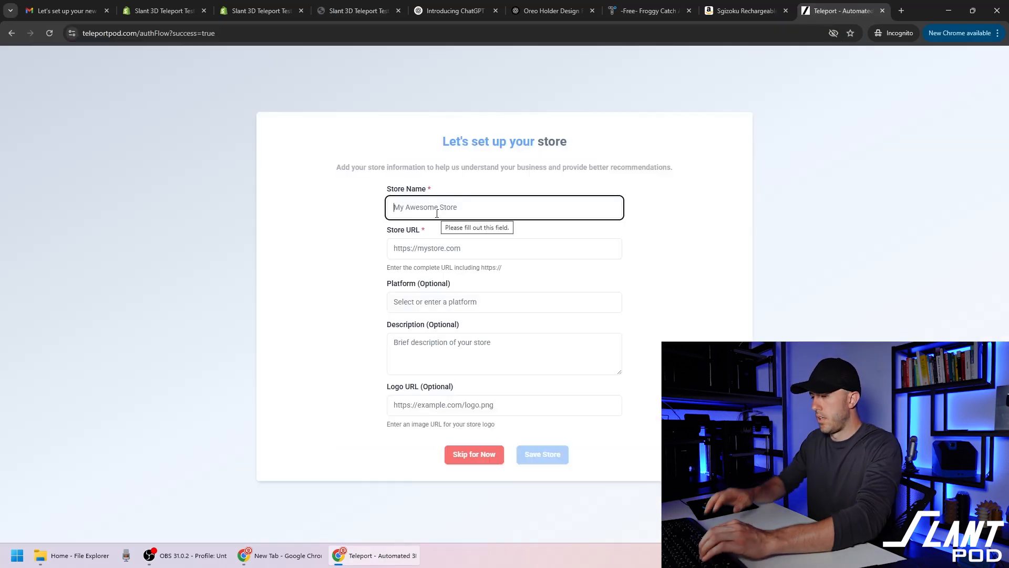
Step: Name the store 'Slant 3D Test Store - ' plus the owner's first name, paste its URL, and pick Shopify
text(Slant 3D Test)
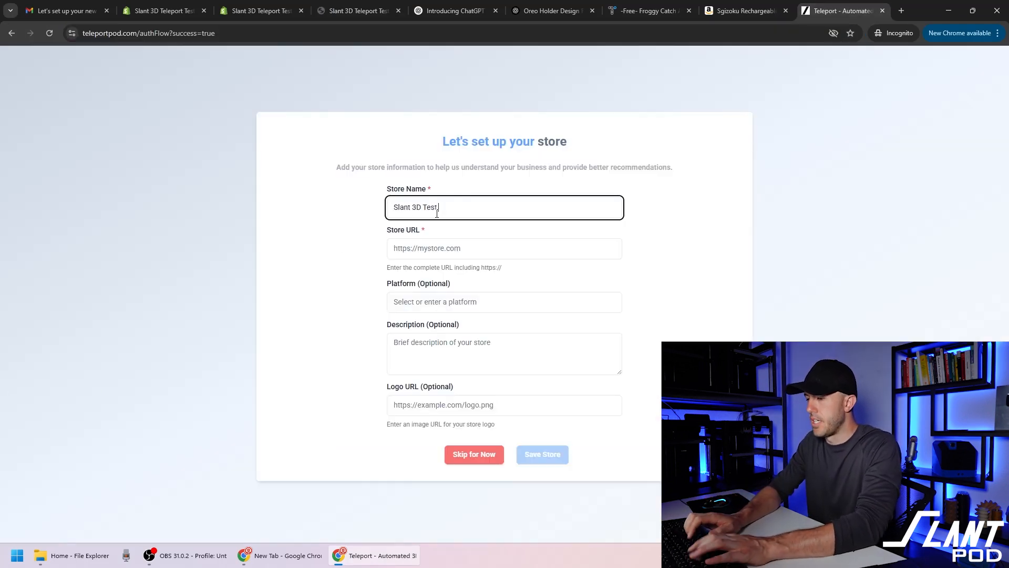
text( Store - Gabe's)
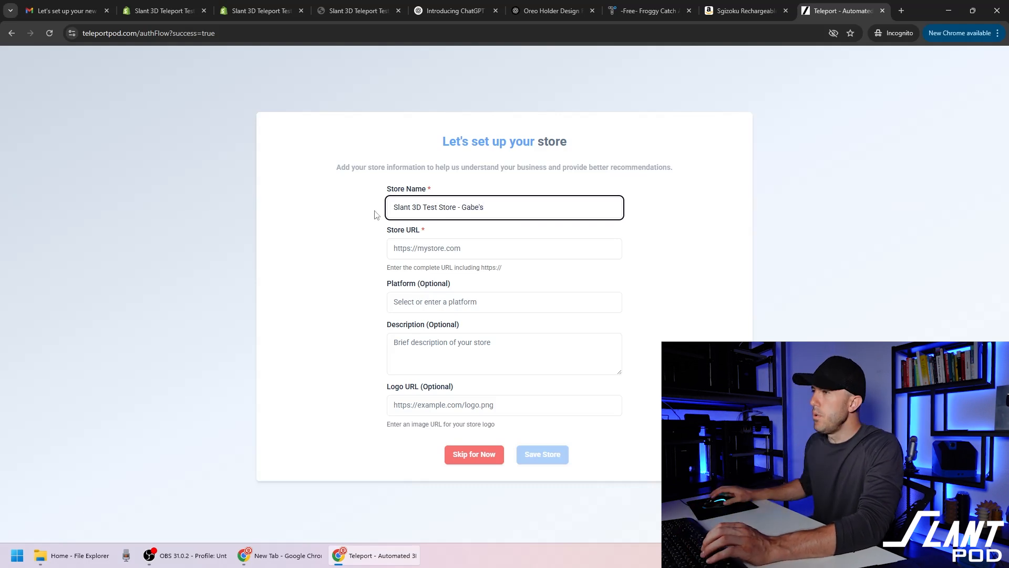
click(400, 254)
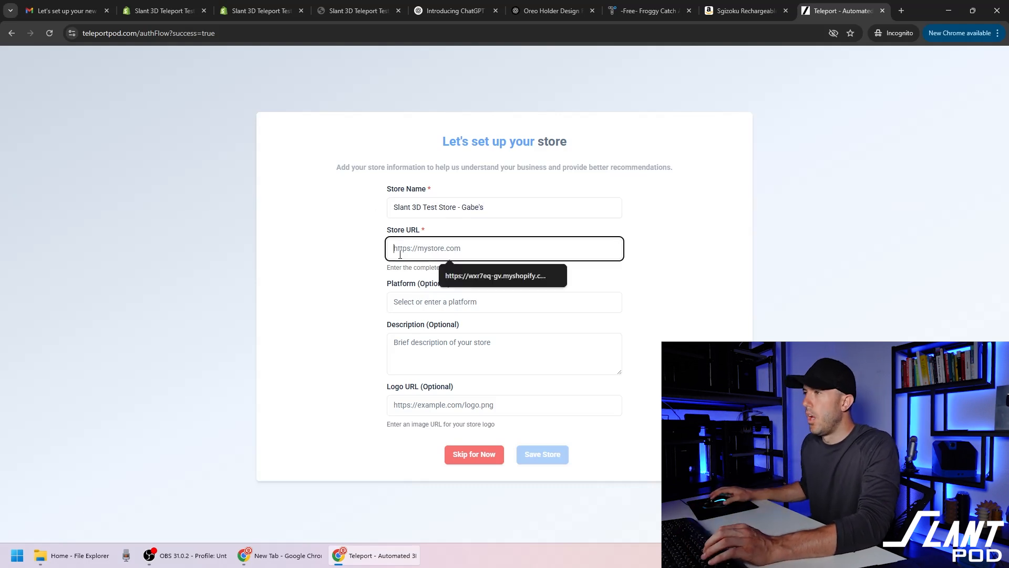
key(ctrl+v)
click(407, 304)
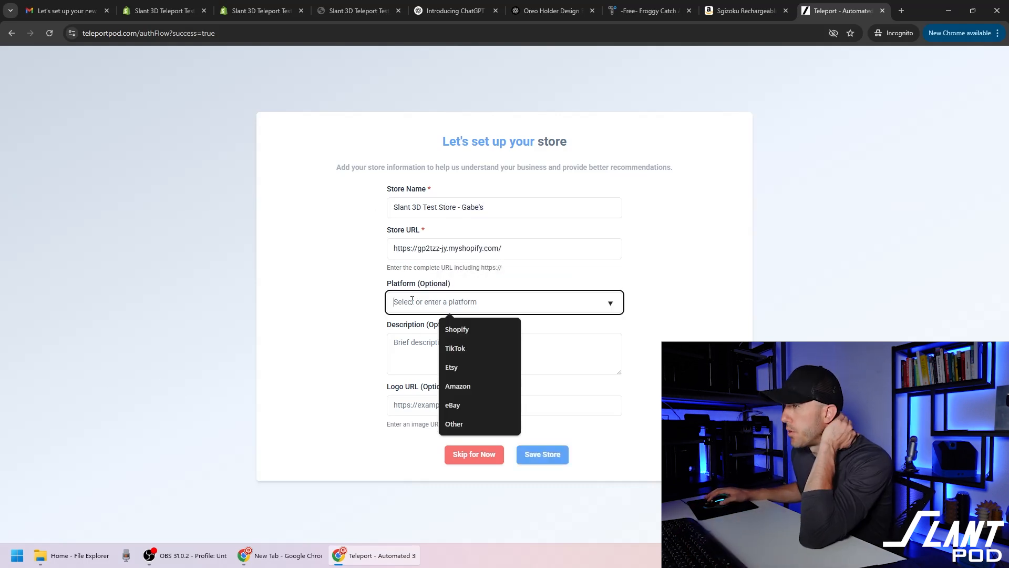
click(461, 333)
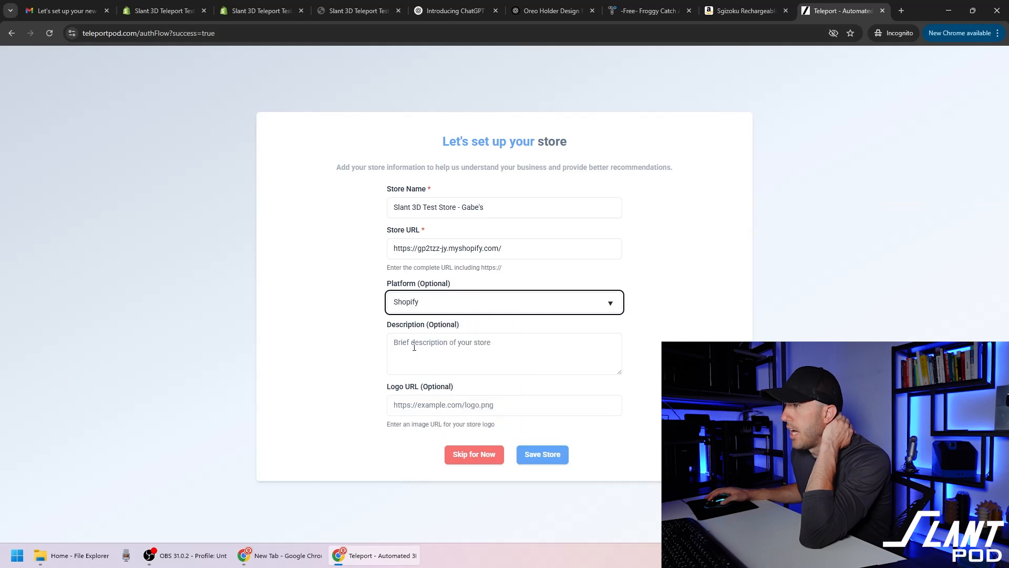
Step: Describe the store as 'A Store Selling 3D Printed Home Goods and Tools'
click(413, 343)
text(A Store Selling)
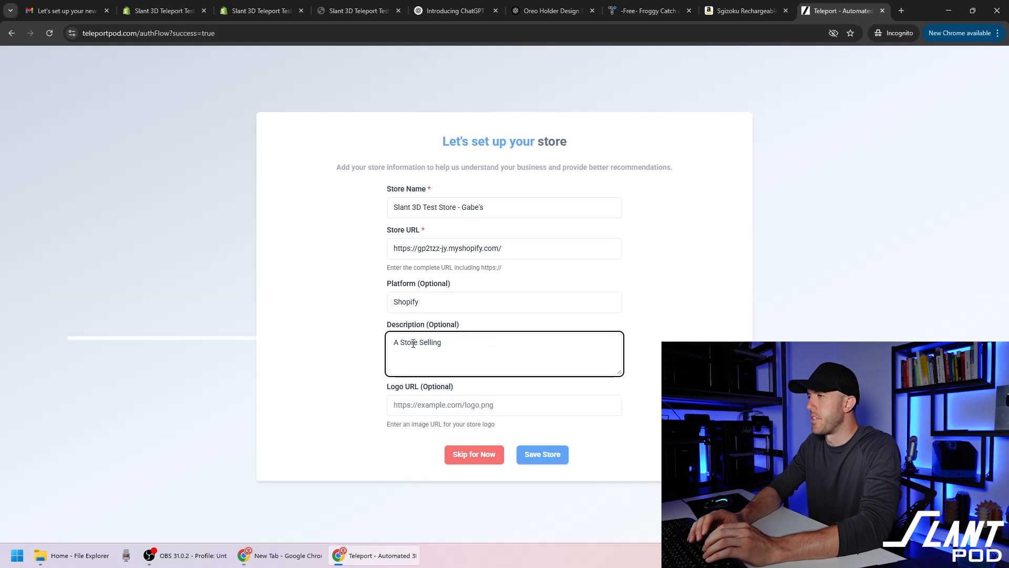
text(3D Printed Home Goods)
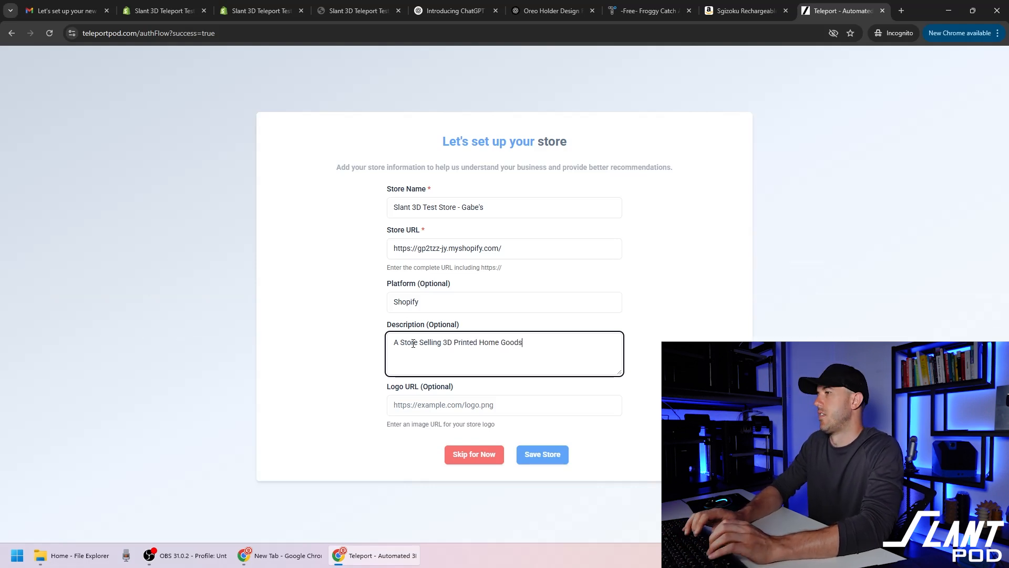
text( and Tools)
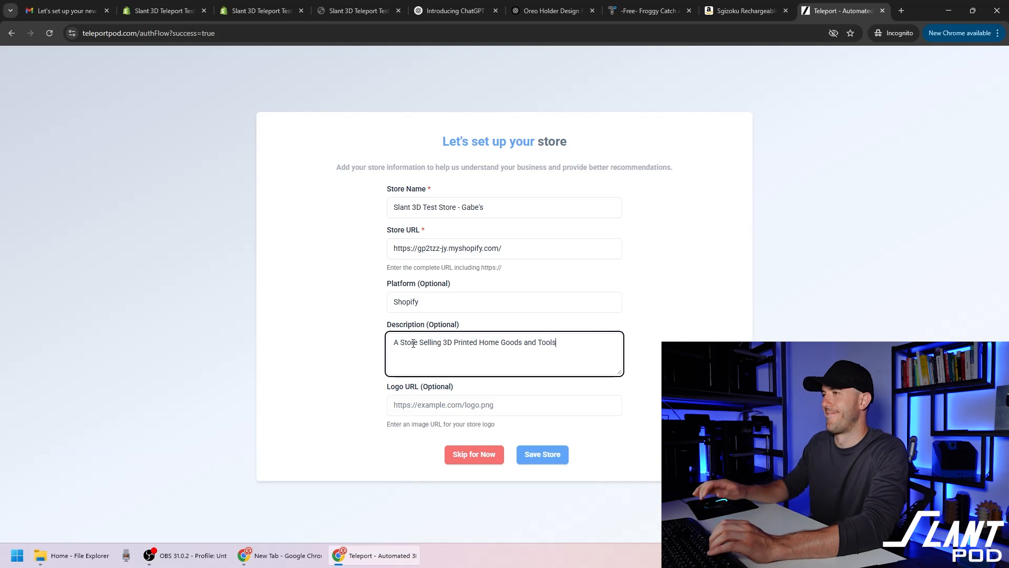
click(405, 410)
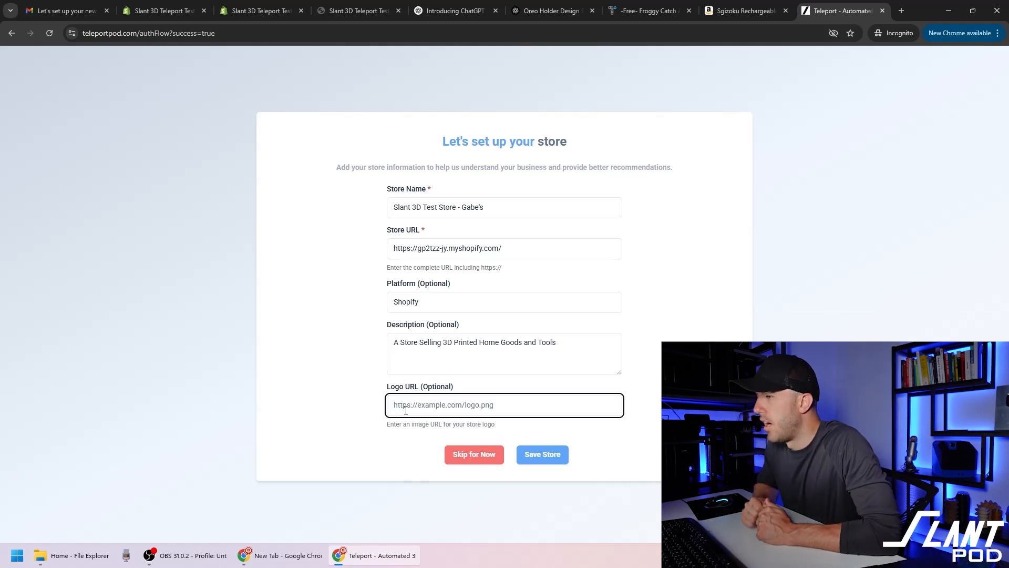
click(157, 555)
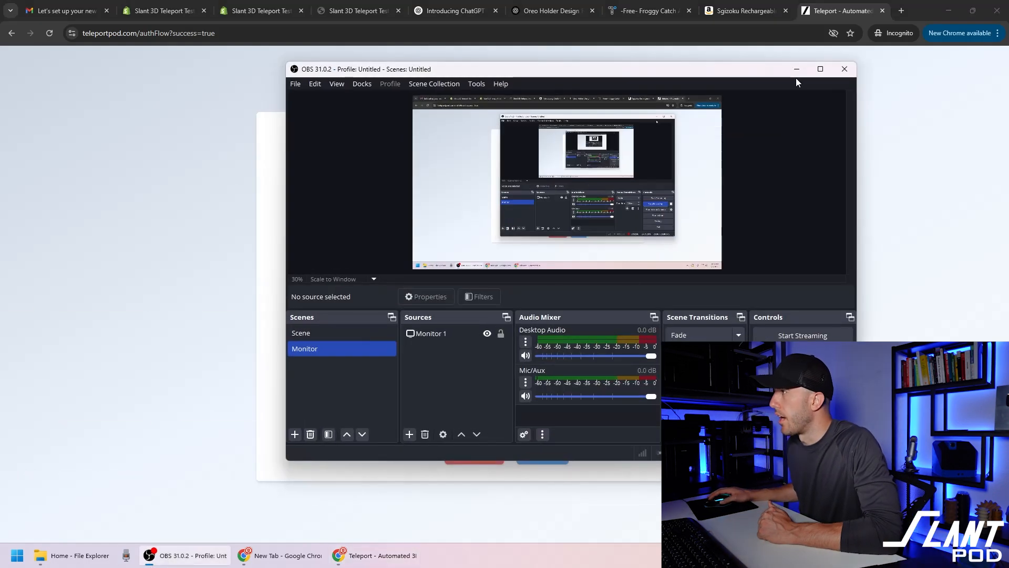
click(796, 69)
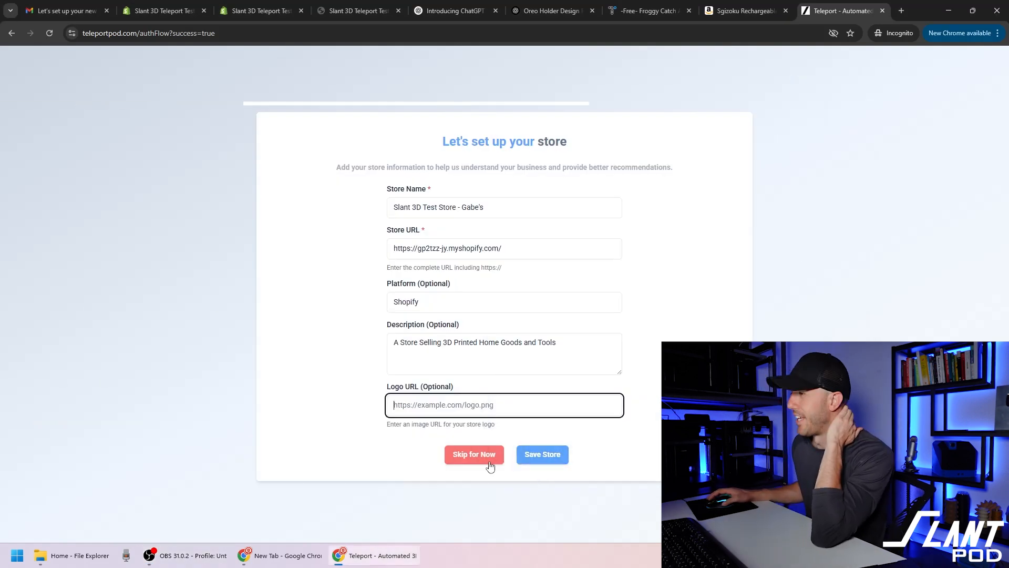
Step: Save the store, get past Billing Information, and connect Shippo as the shipping provider
click(547, 462)
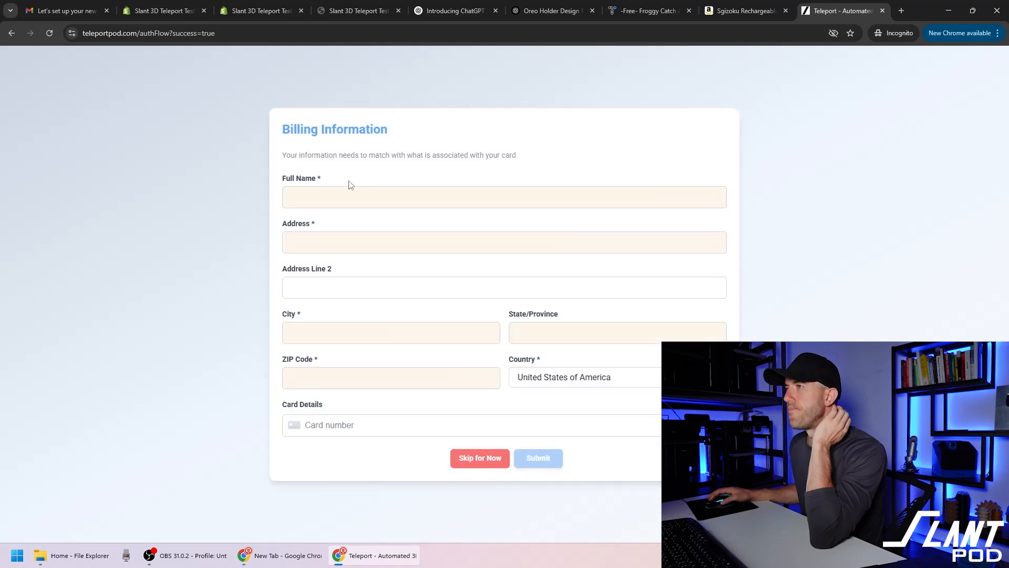
click(354, 196)
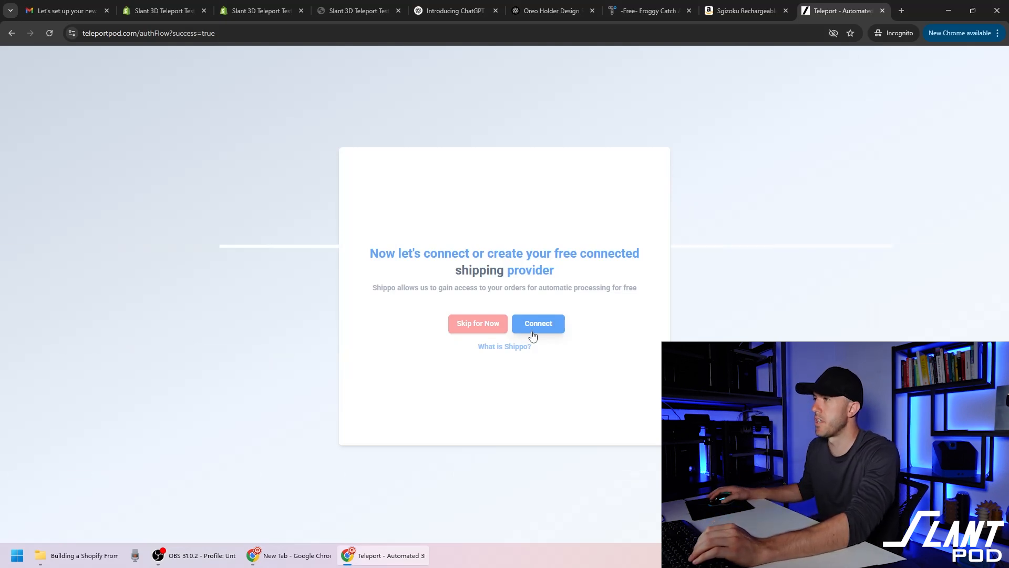
click(551, 323)
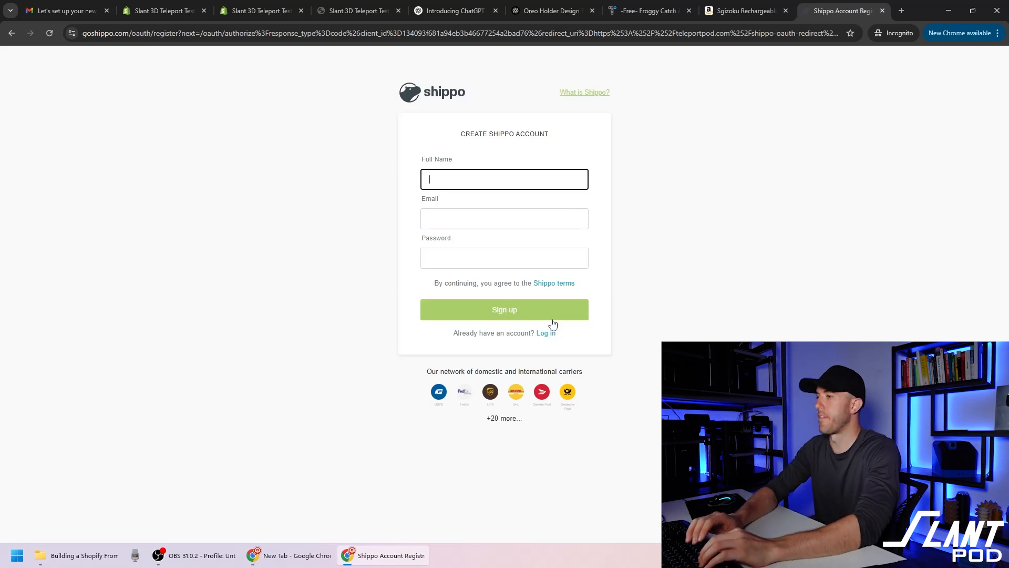
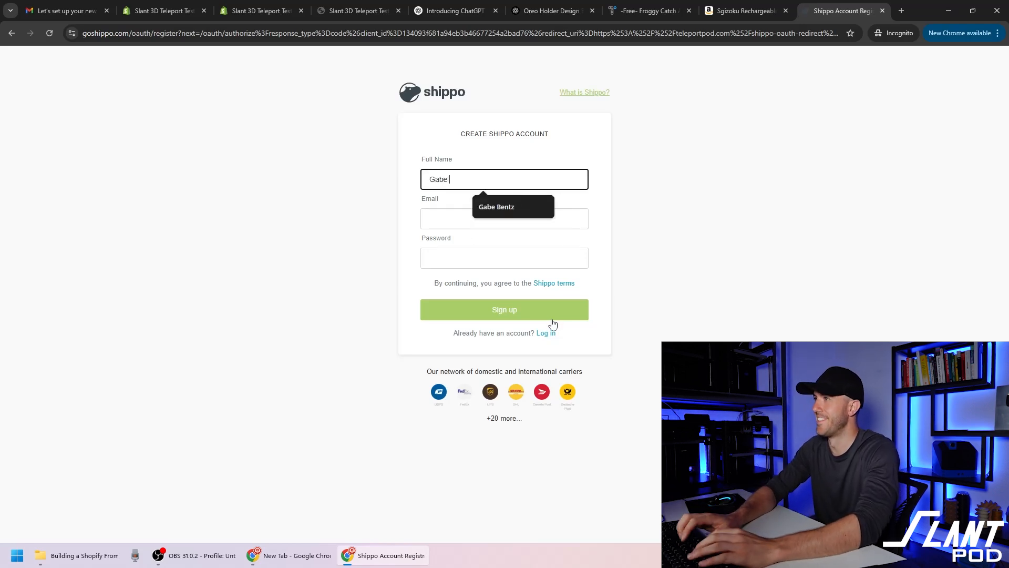
Step: Enter the account holder's full name, then look up the e-mail address in the Gmail inbox
key(Tab)
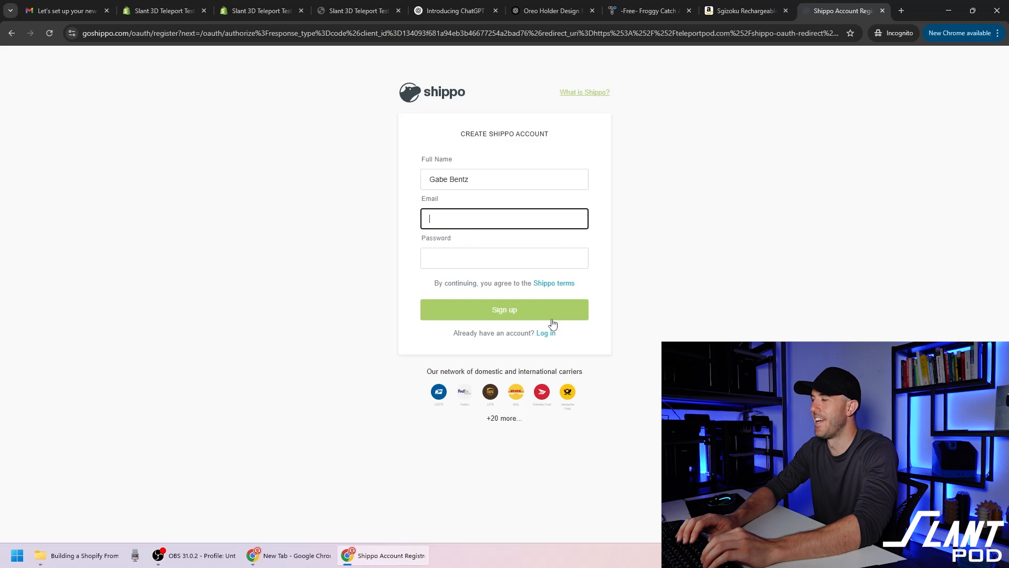
click(70, 4)
click(44, 132)
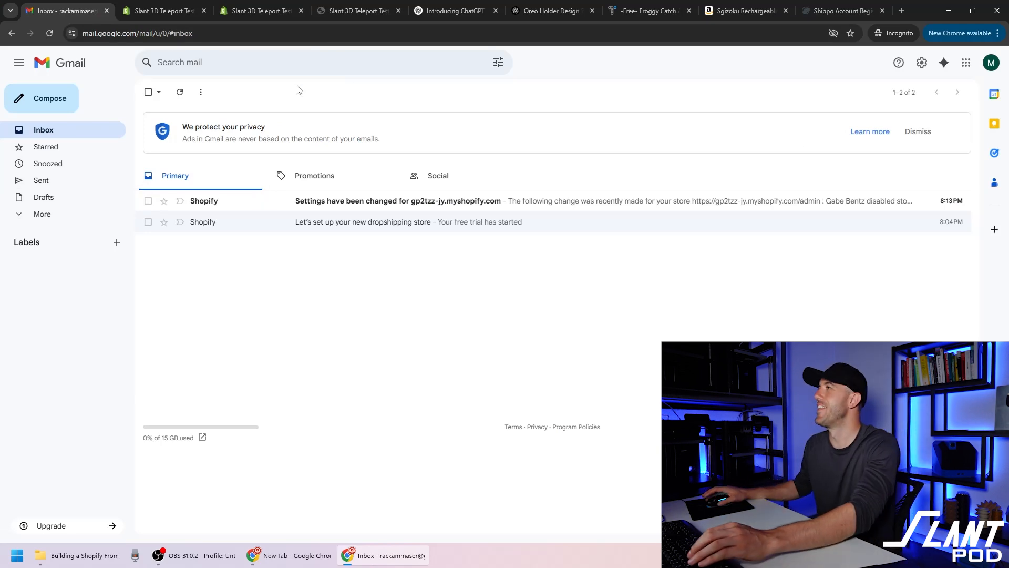
click(163, 10)
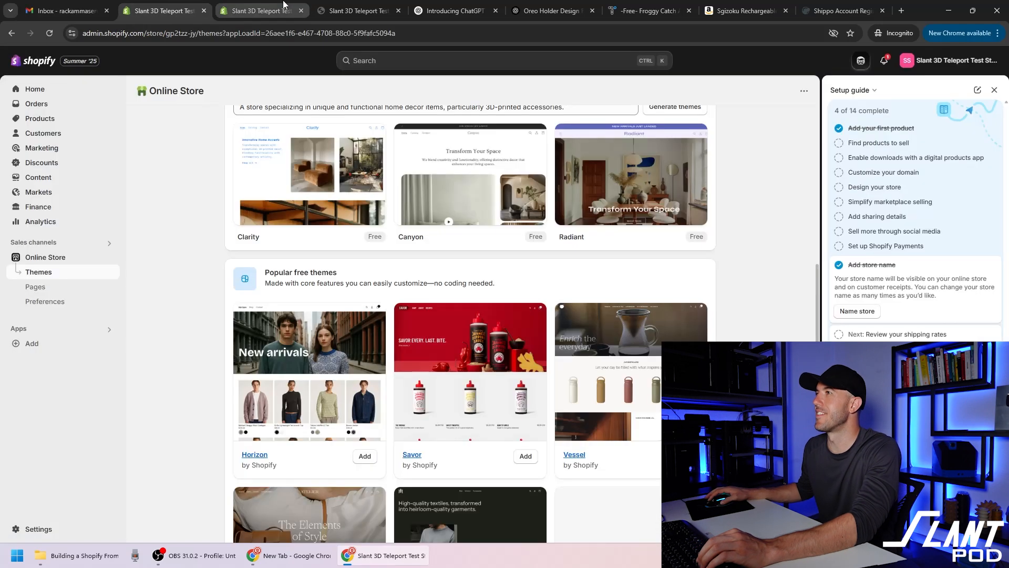
click(284, 4)
click(358, 8)
click(247, 8)
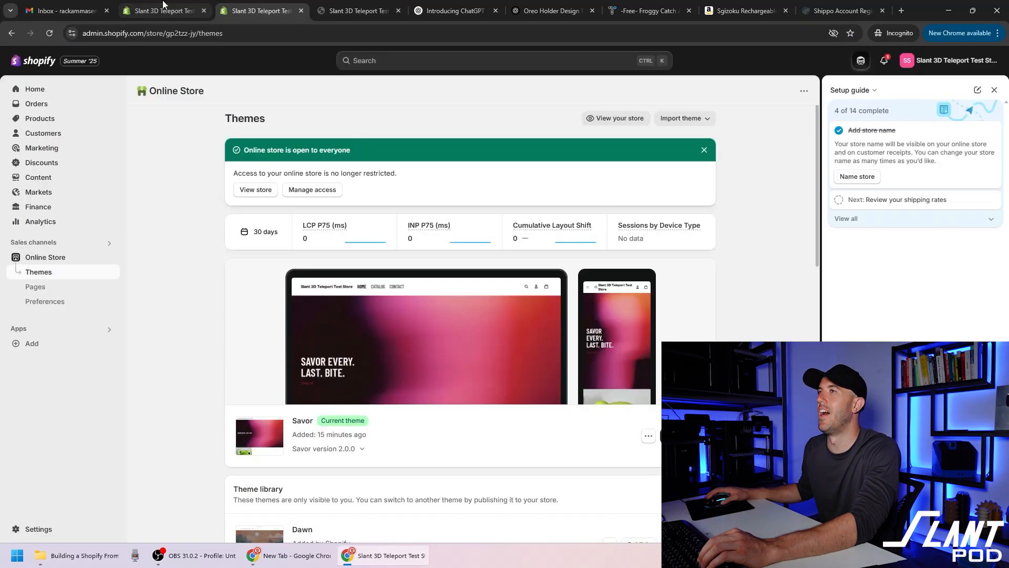
click(163, 4)
click(63, 10)
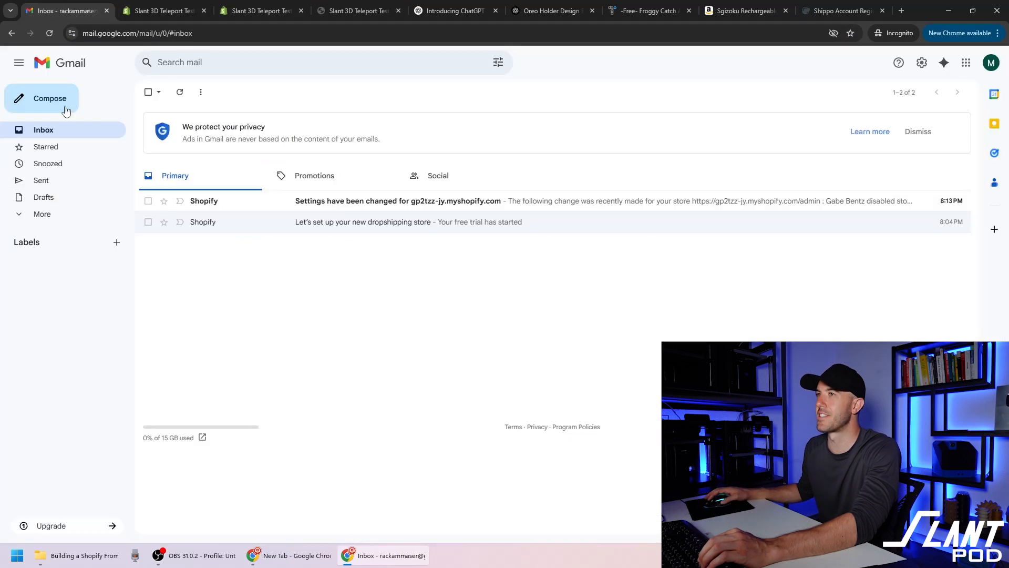
Step: Fill in the account e-mail address on the Shippo sign-up form
click(864, 8)
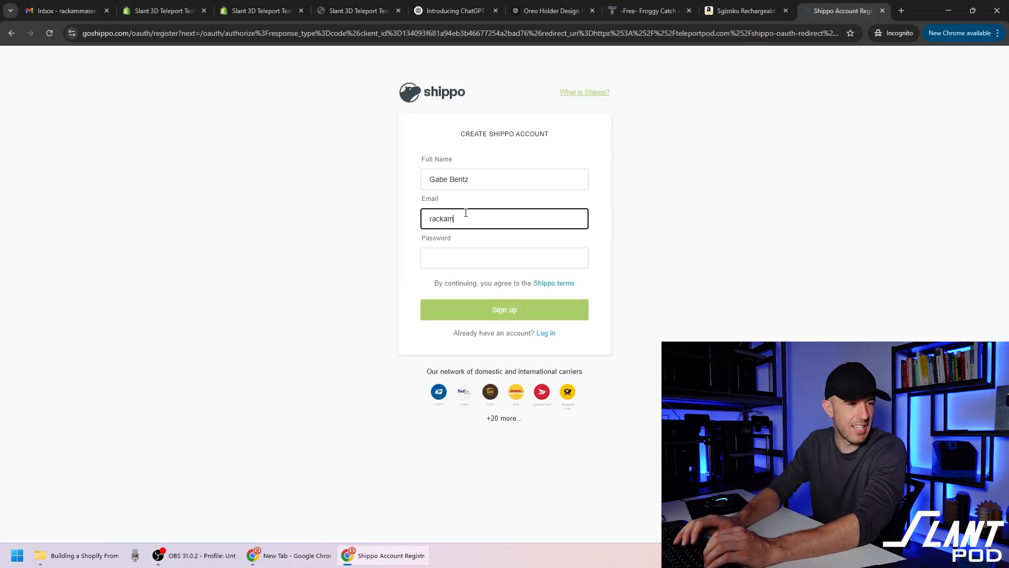
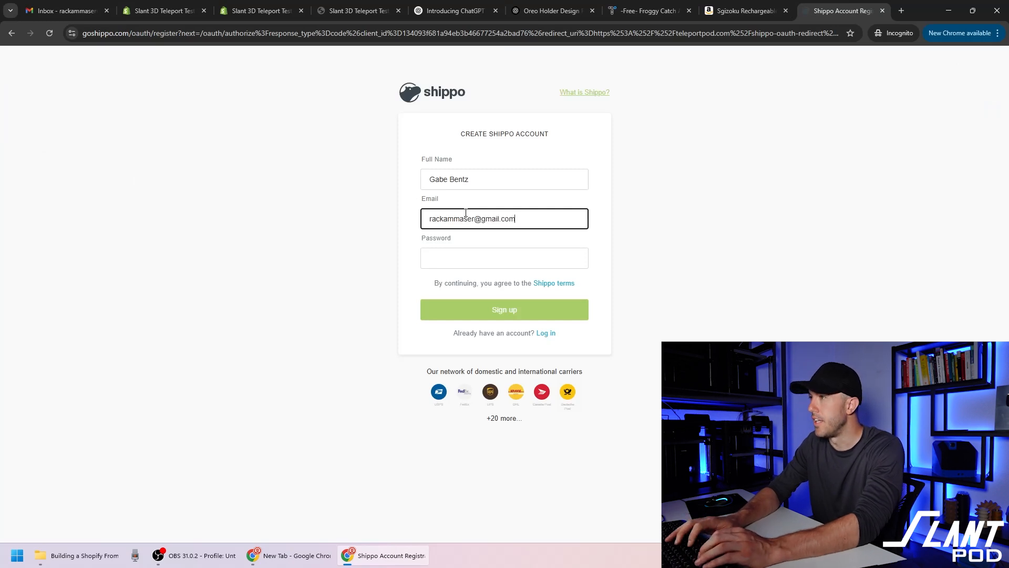
key(Tab)
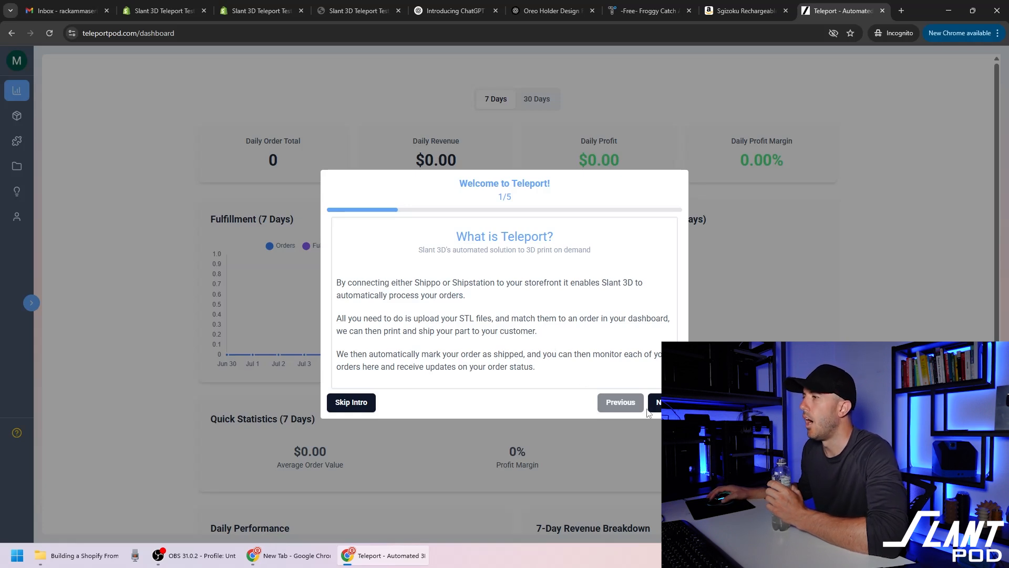
Step: Advance the Teleport welcome tour past the Order Controls page to step 3/5, the file upload page
click(663, 402)
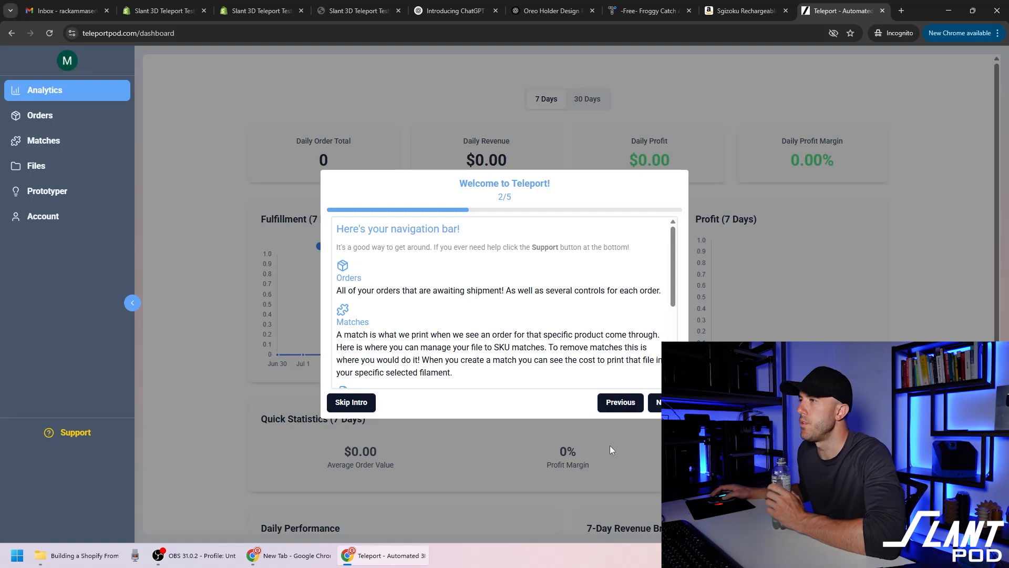
scroll(518, 360, down, 1)
scroll(504, 346, down, 1)
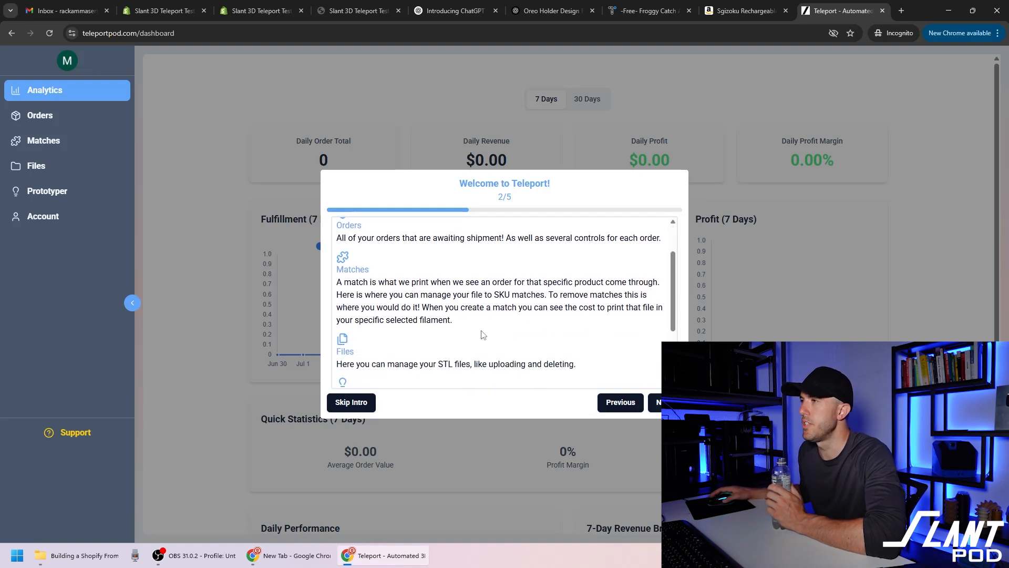
scroll(483, 334, down, 2)
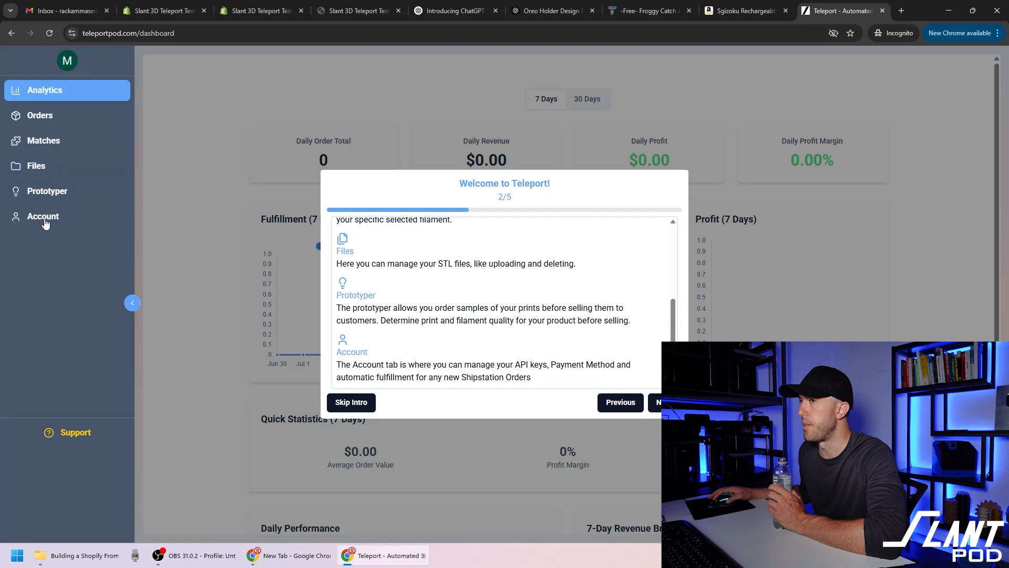
click(666, 403)
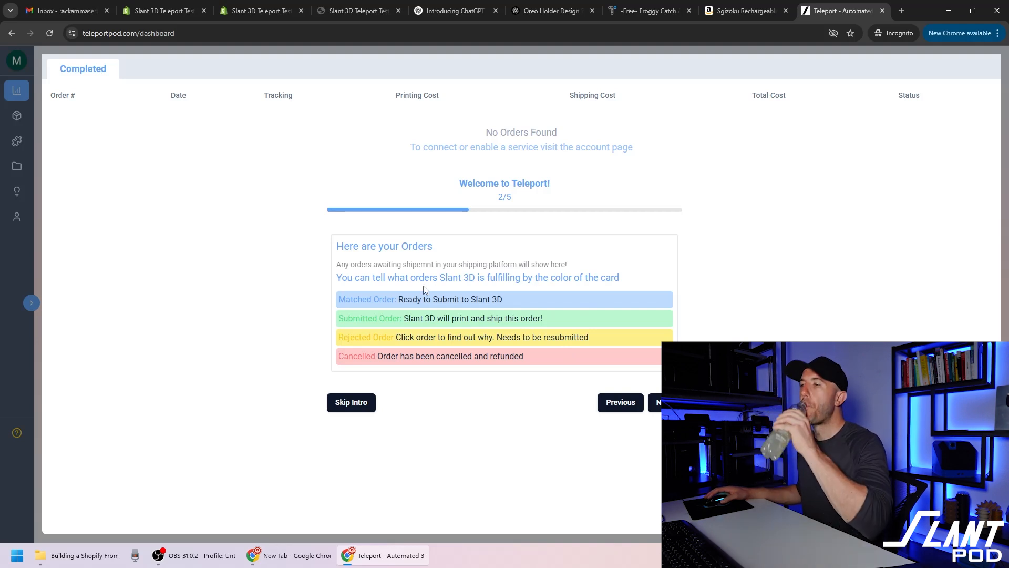
click(665, 402)
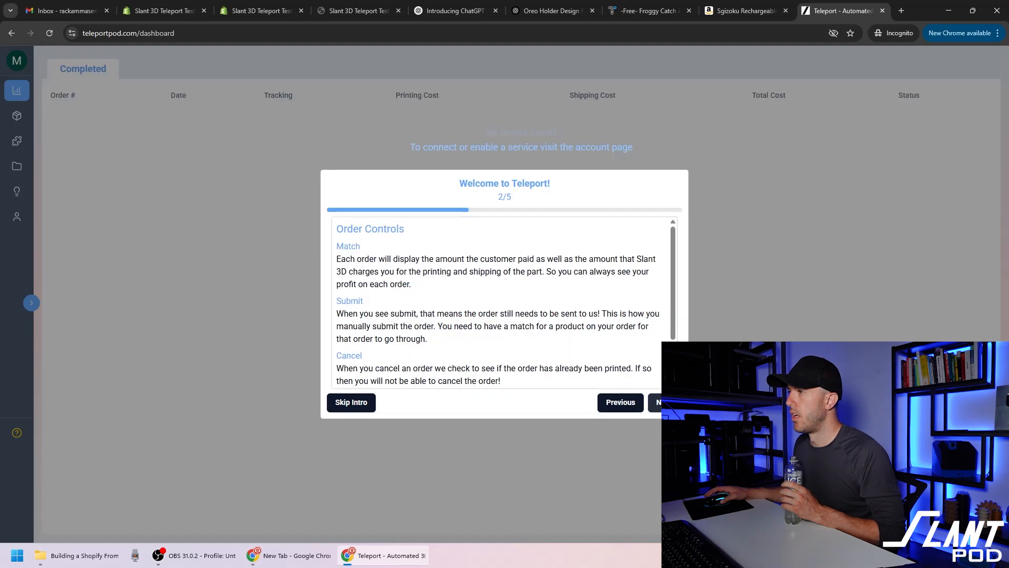
scroll(509, 304, down, 1)
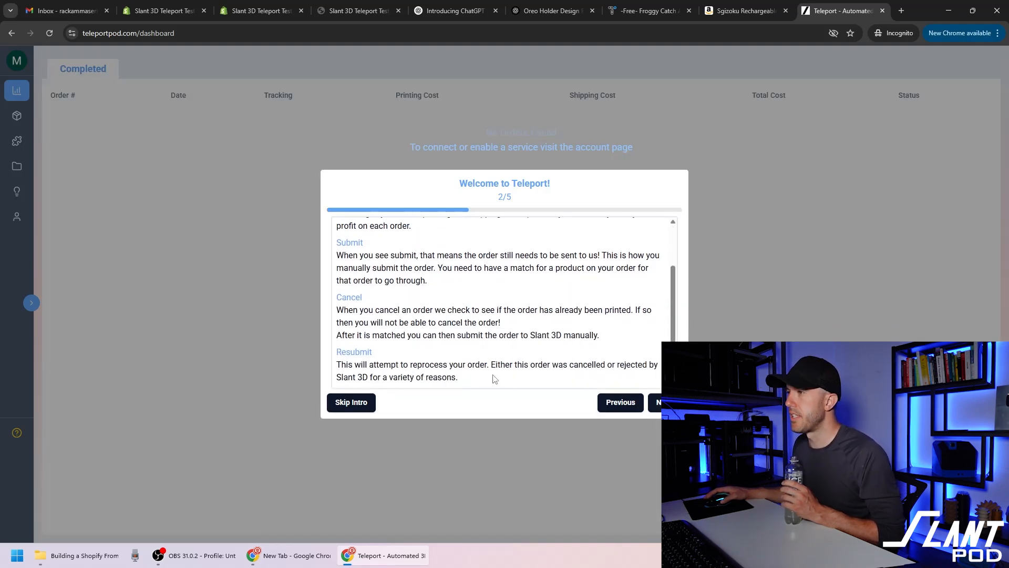
scroll(473, 368, up, 1)
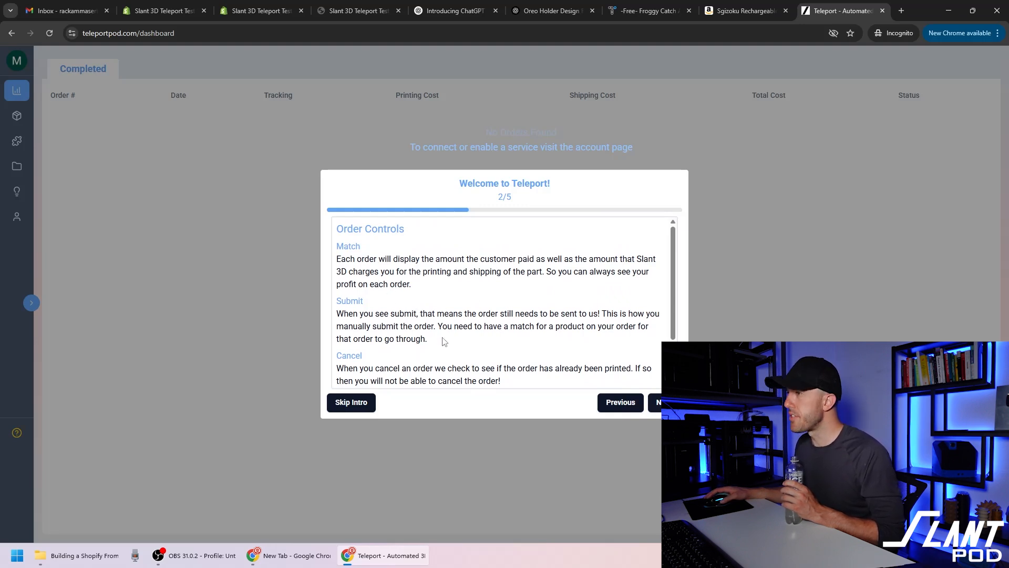
scroll(465, 341, down, 1)
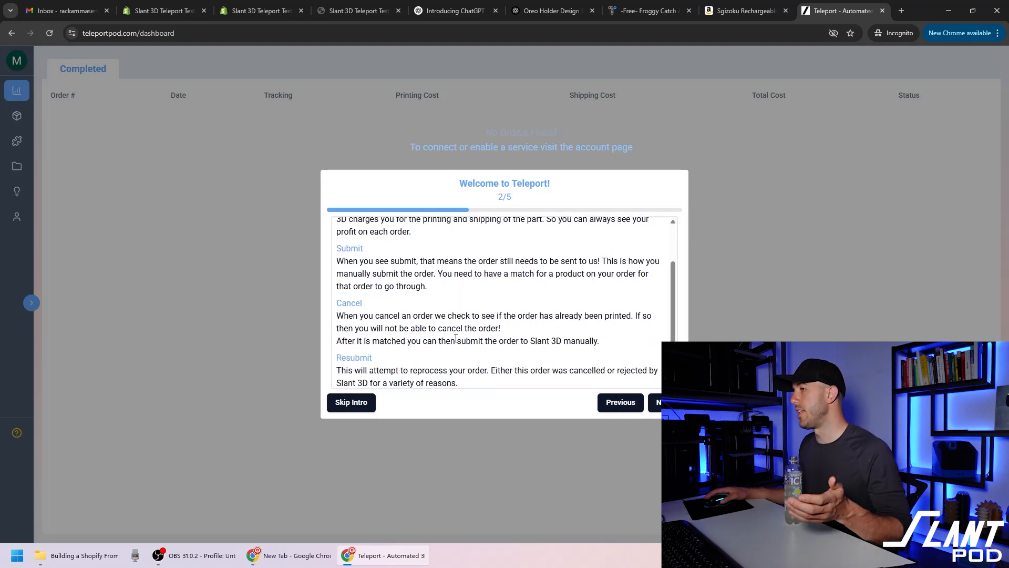
scroll(462, 336, down, 1)
click(658, 402)
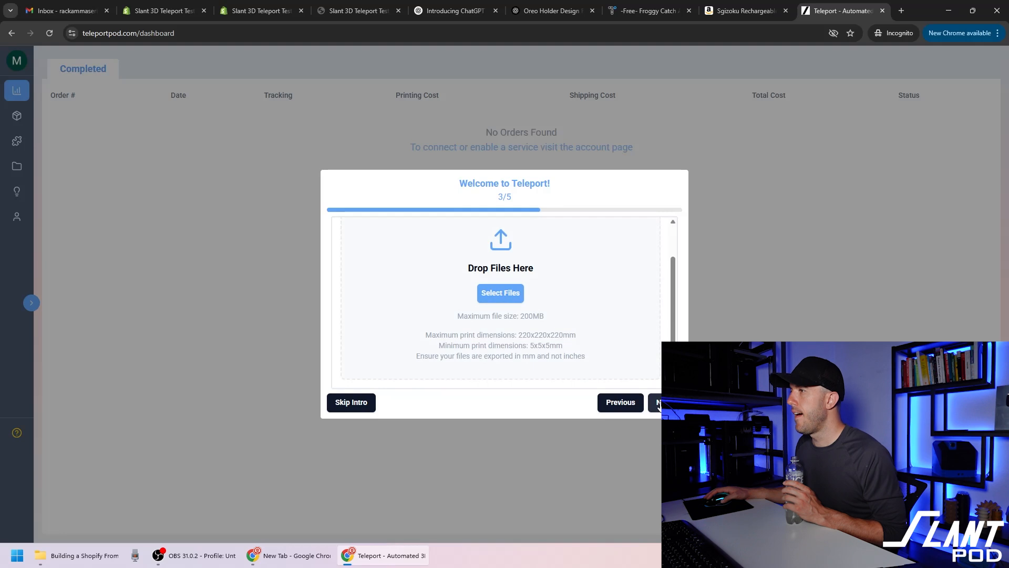
Step: Start the Froggy Catch All Dish download and sign in to Thangs with a Google account
click(649, 11)
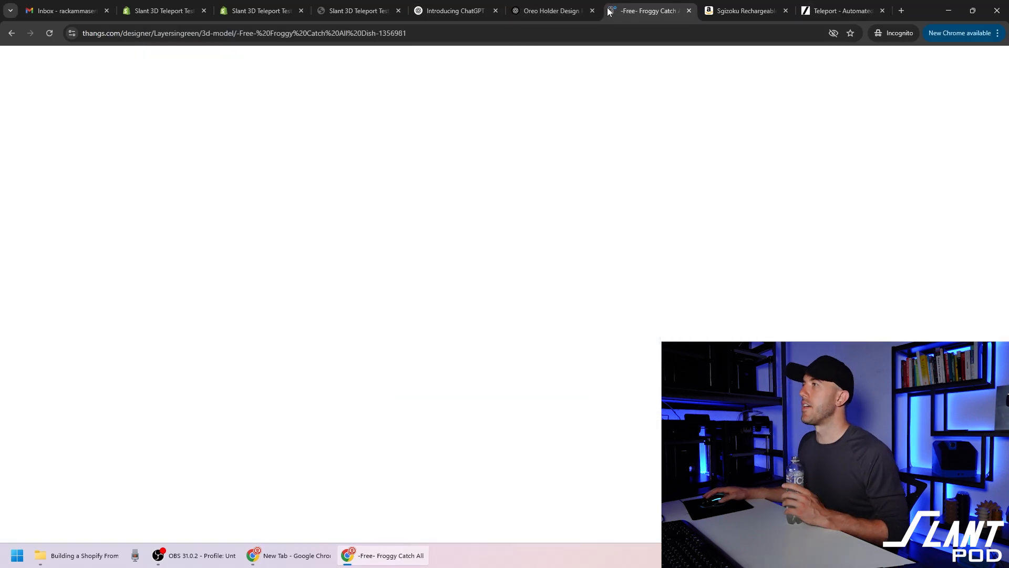
click(753, 168)
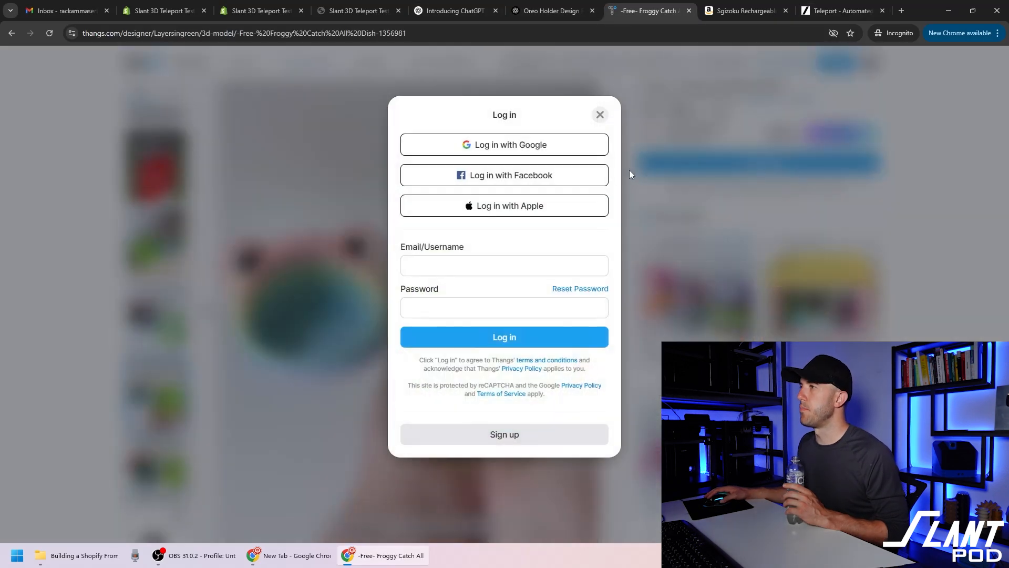
click(524, 144)
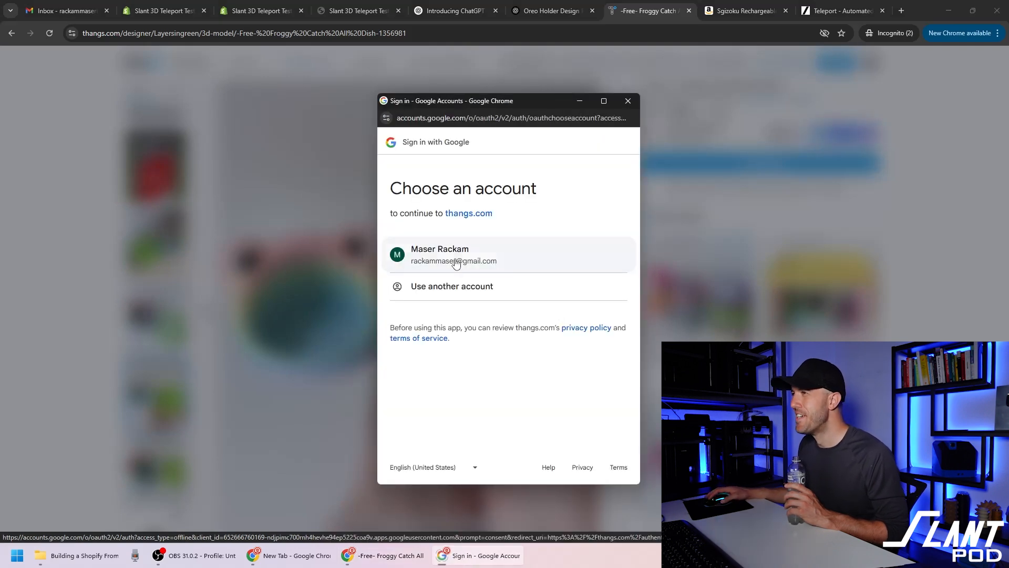
click(455, 261)
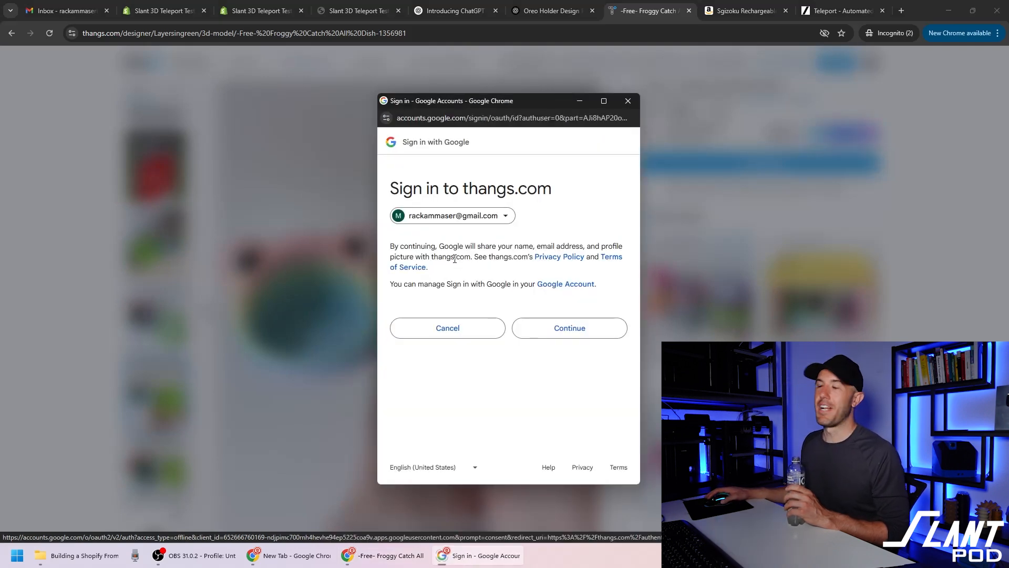
click(561, 333)
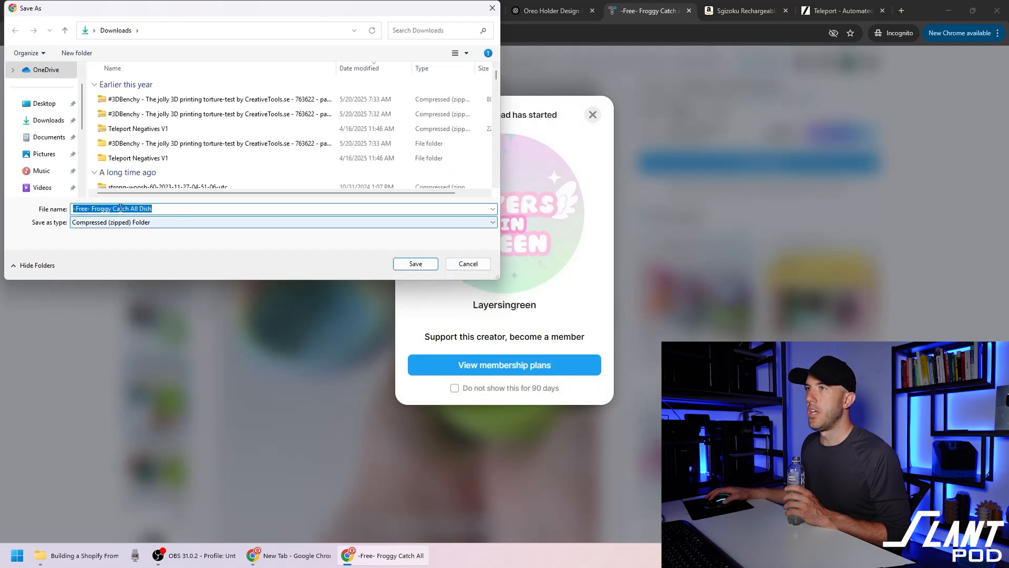
Step: Save the download as 'froggy dish' in the Desktop store folder
scroll(39, 134, up, 2)
click(44, 141)
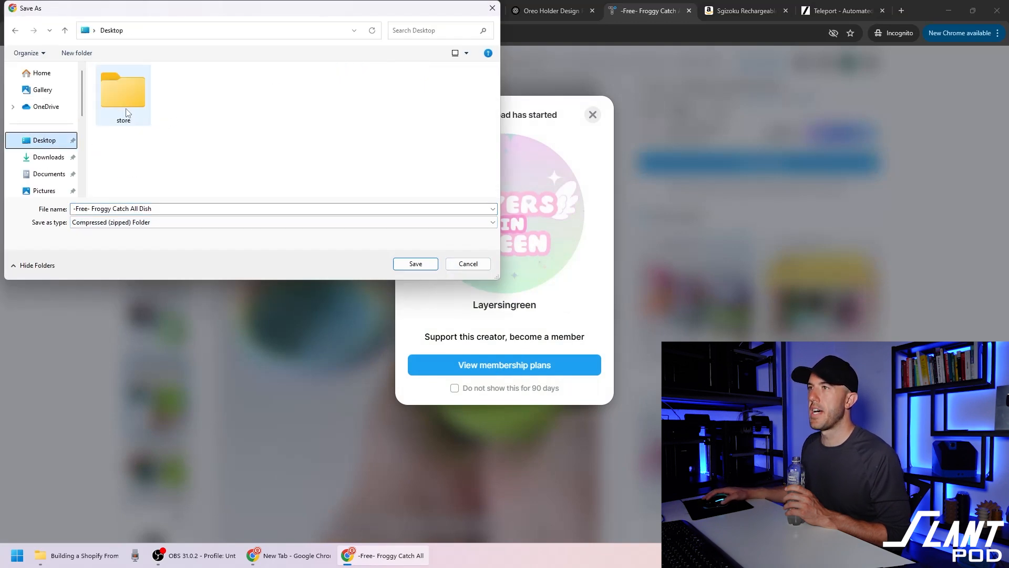
double_click(128, 93)
click(189, 224)
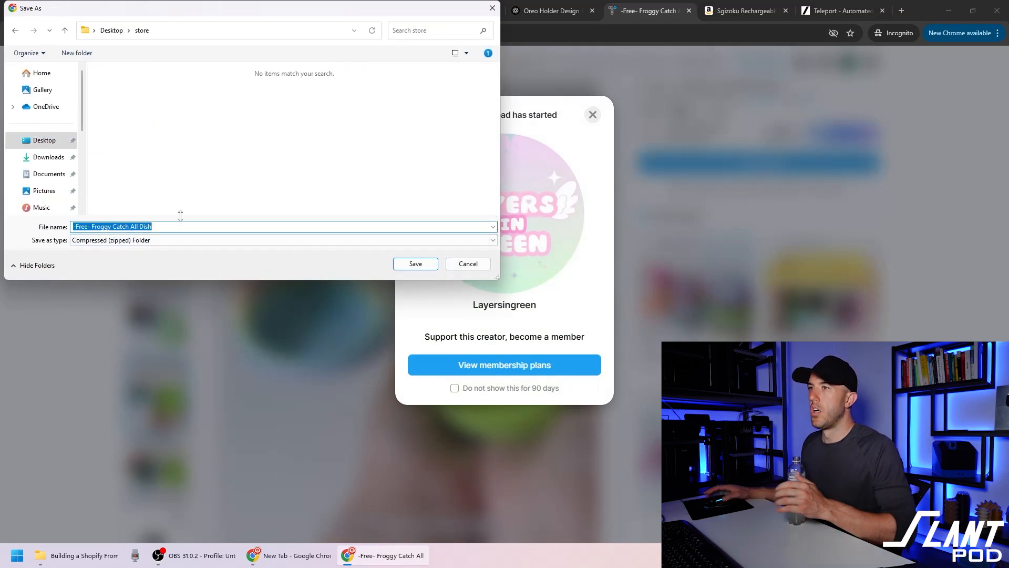
text(froggy dish)
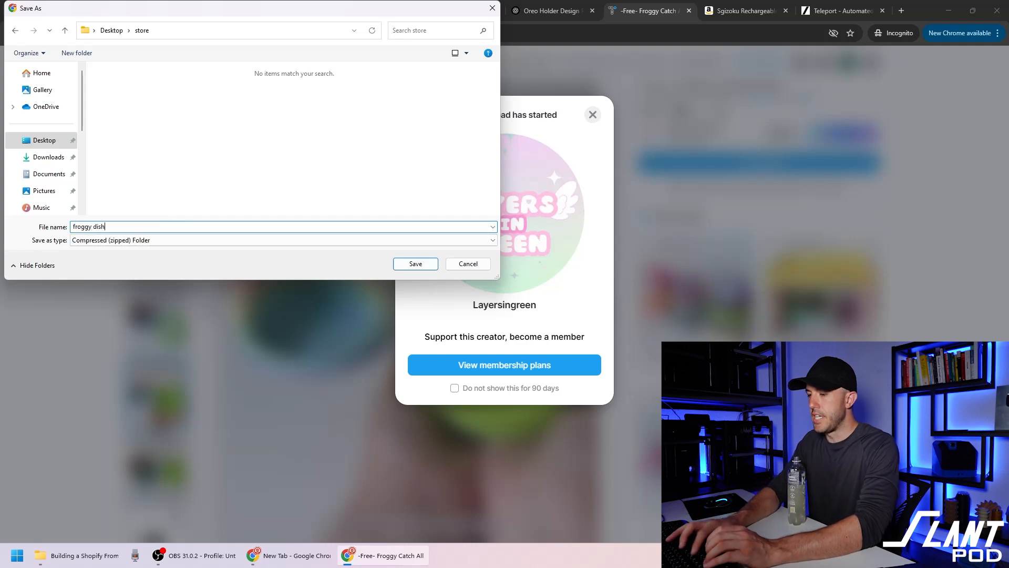
key(Return)
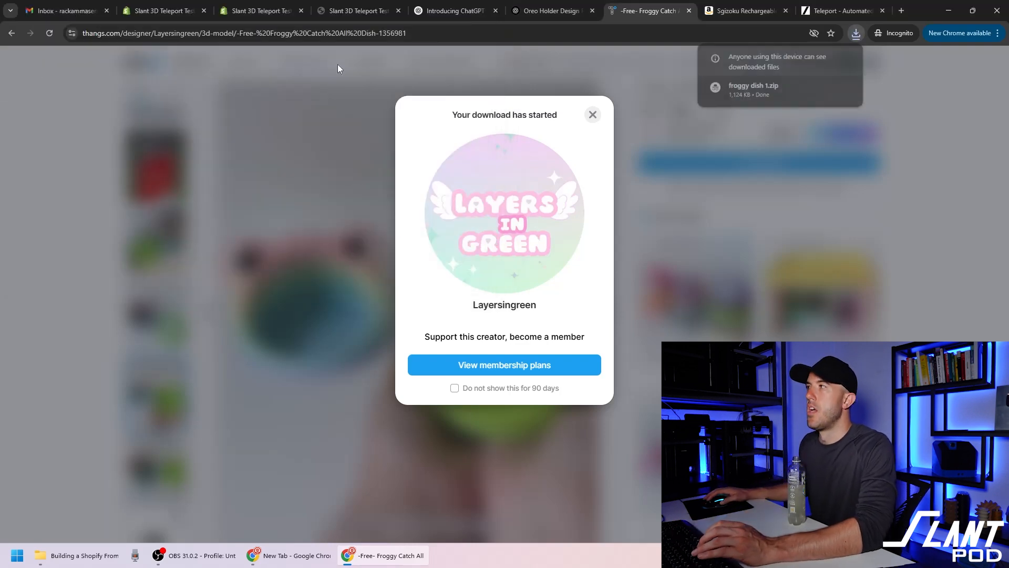
Step: Open the downloaded froggy dish zip from the download history and go up to the store folder
click(595, 116)
click(858, 37)
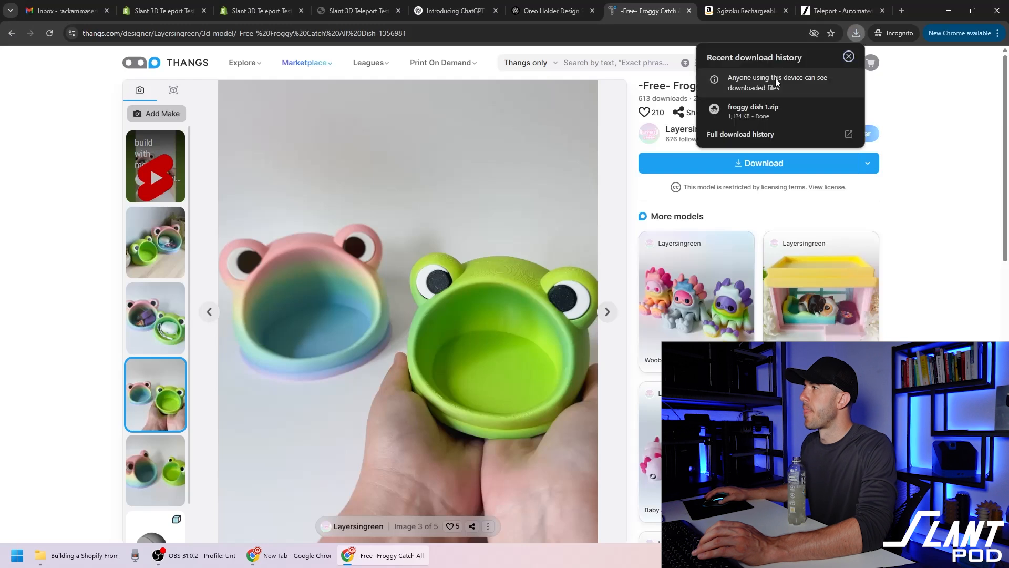
click(768, 111)
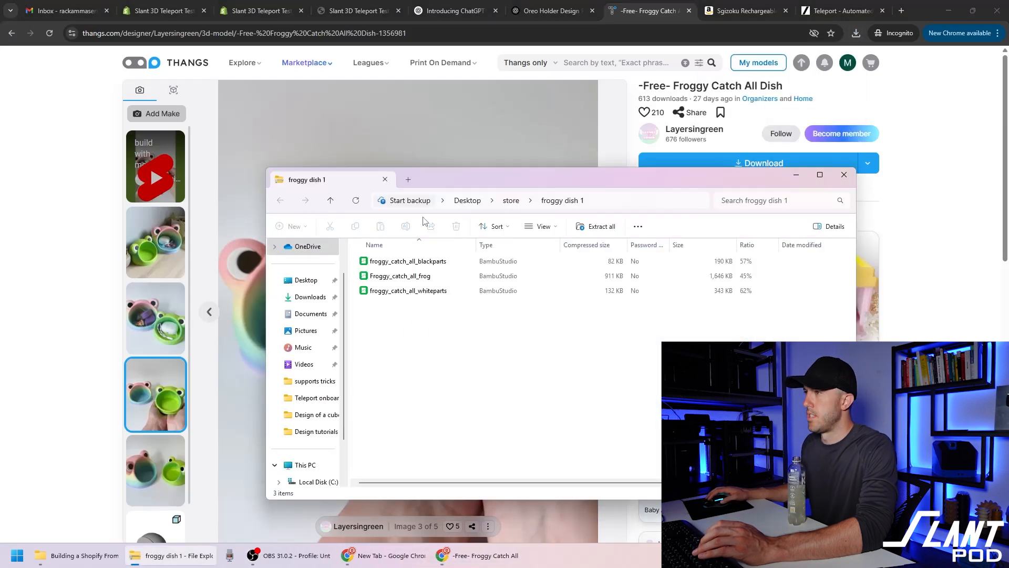
click(519, 202)
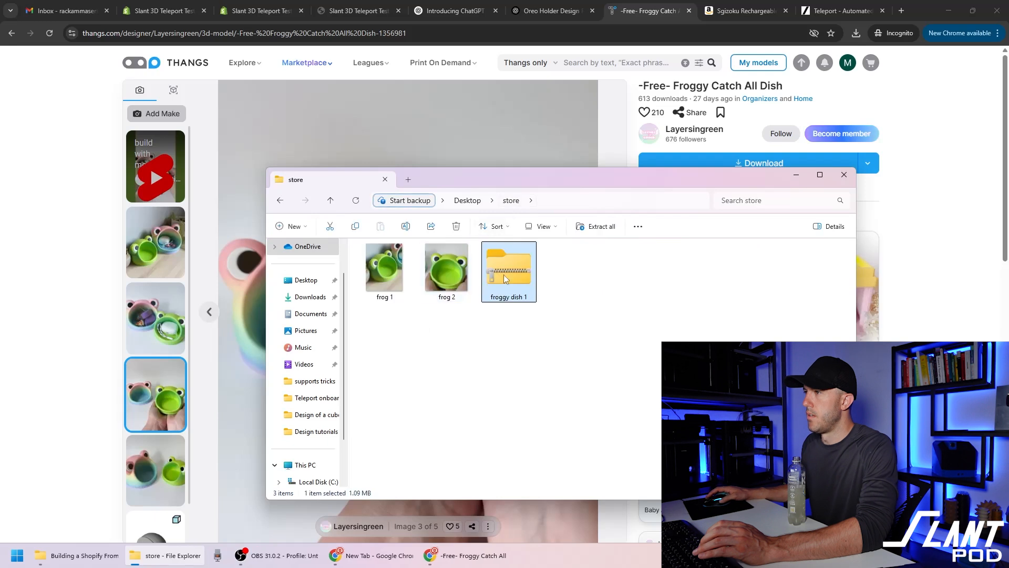
Step: Extract froggy dish 1 and place its folder window on the right half, OBS on the left
right_click(511, 278)
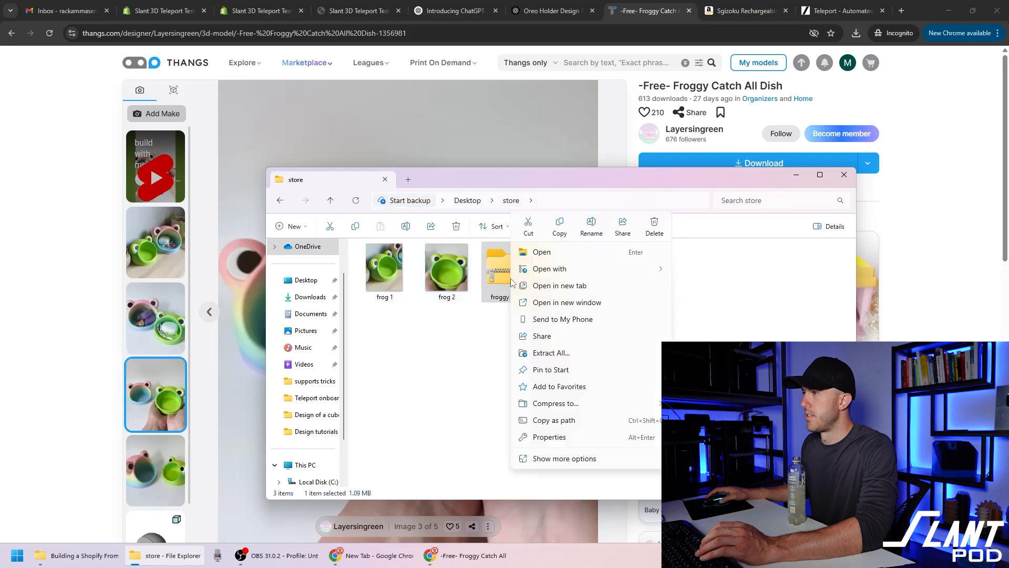
click(555, 356)
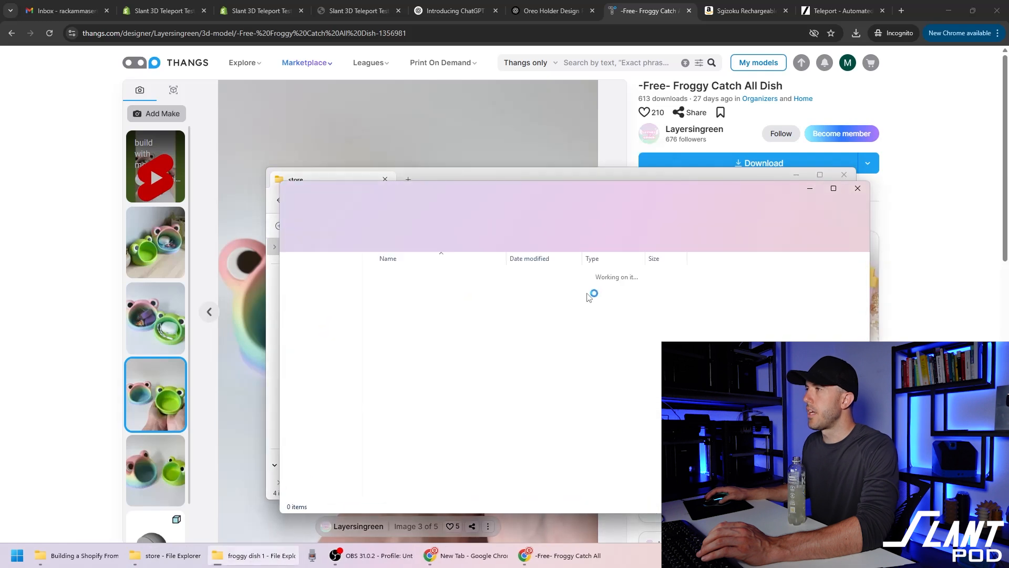
drag(531, 190, 1006, 200)
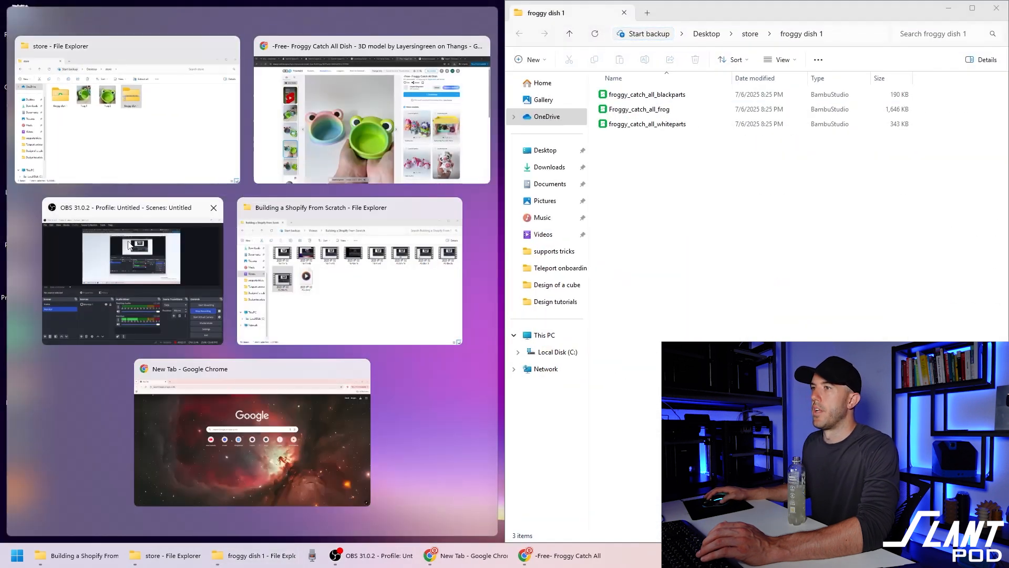
click(190, 276)
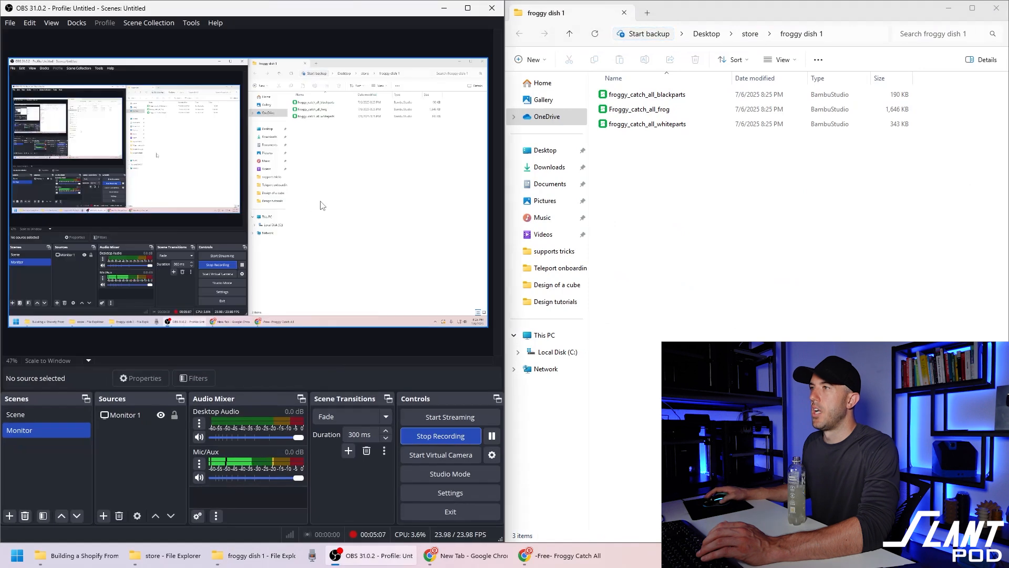
Step: Snap Chrome to the left half and upload Froggy_catch_all_frog.stl into Teleport's Drop Files Here area
click(444, 9)
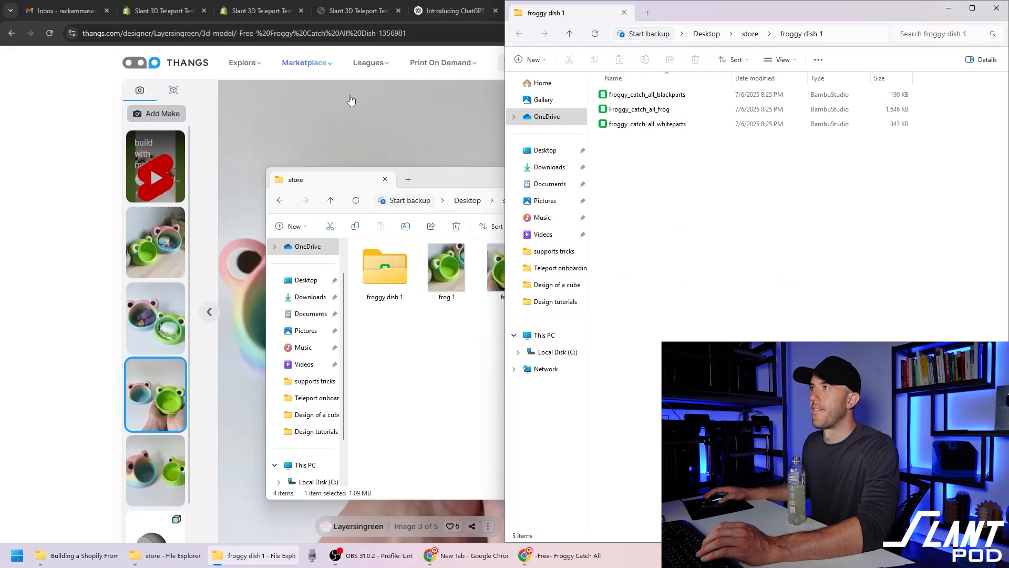
click(54, 149)
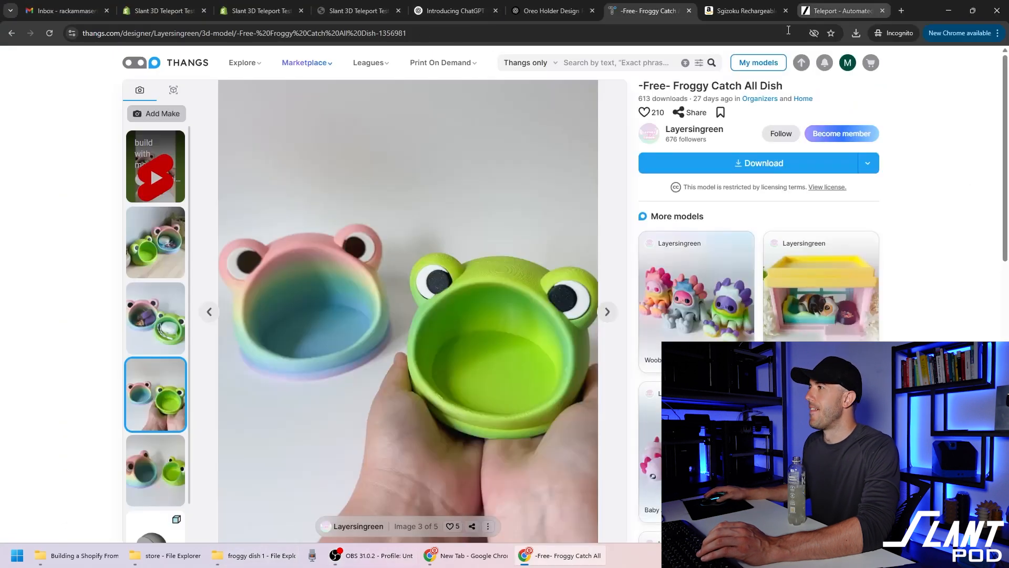
drag(923, 14, 1, 126)
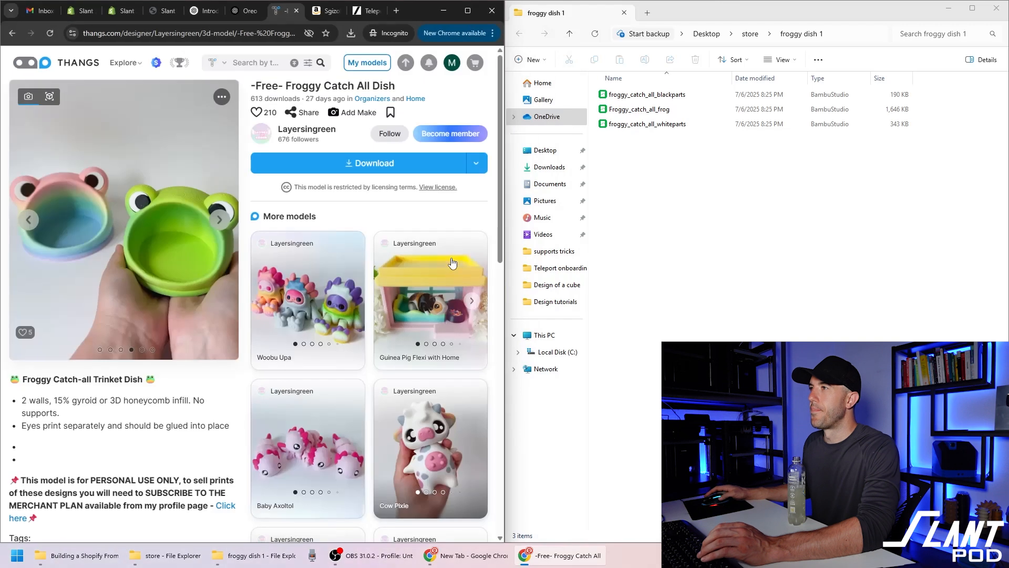
click(367, 11)
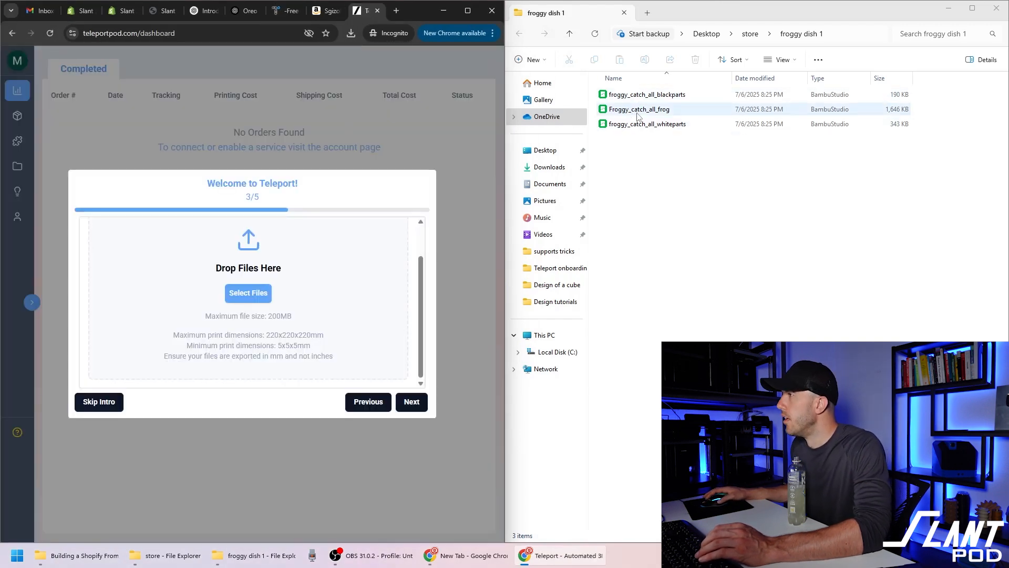
drag(640, 113, 289, 289)
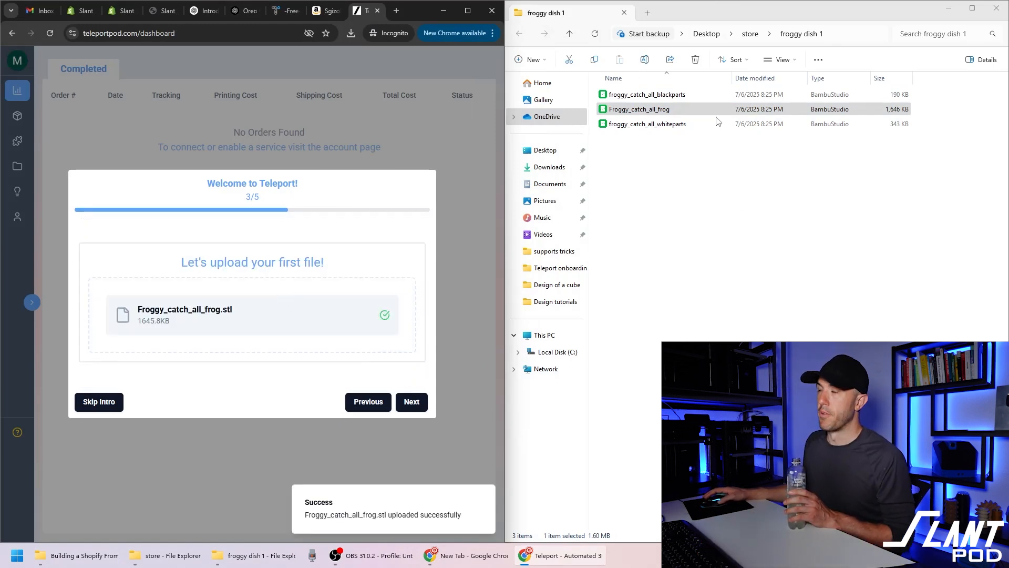
Step: Select the froggy_catch_all_blackparts file, then bring up the Windows app search
click(654, 96)
right_click(654, 95)
click(635, 353)
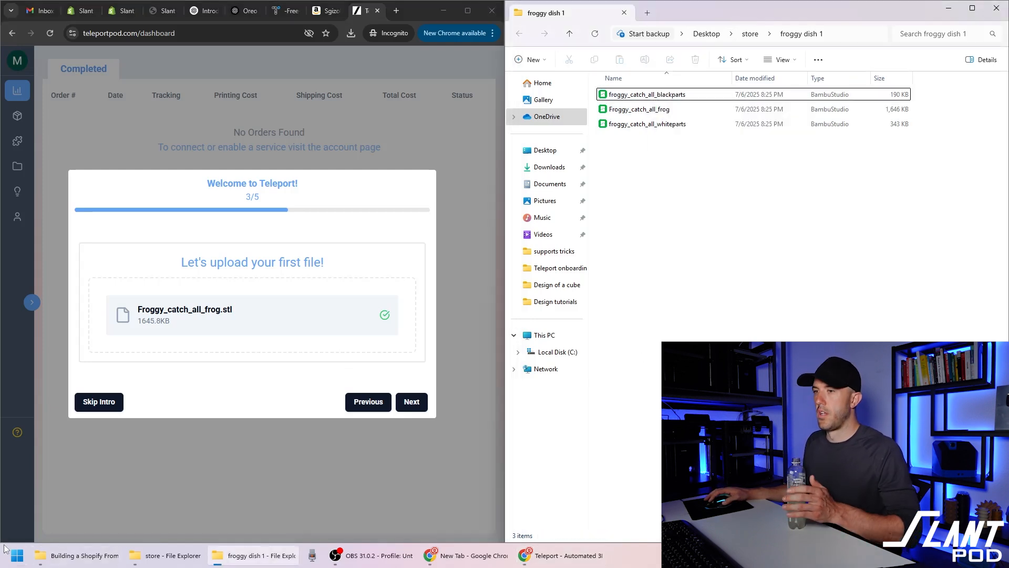
click(10, 565)
Step: Launch 3D Builder with a new empty scene and shrink its window to the left side
text(3d builder)
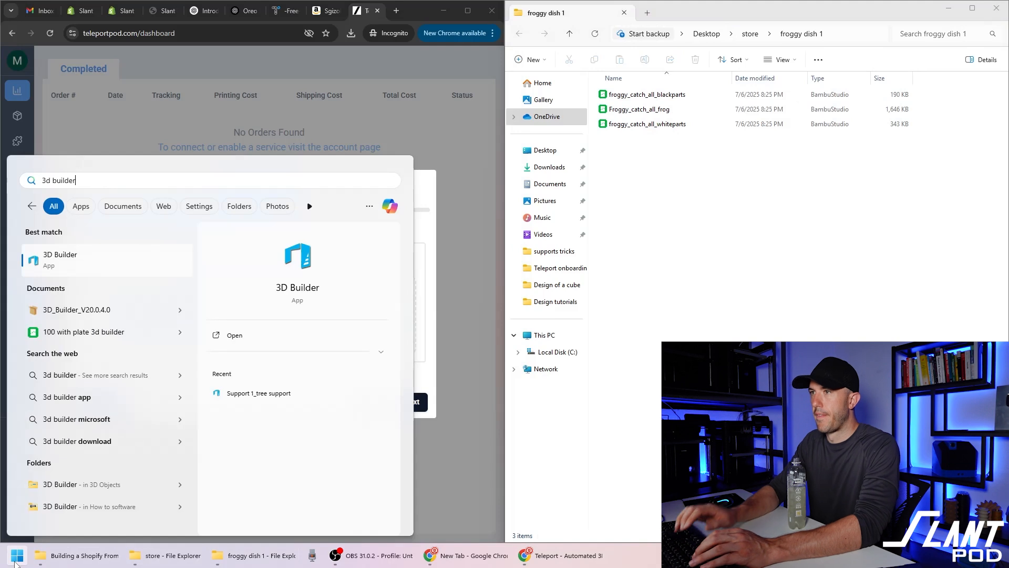
key(Return)
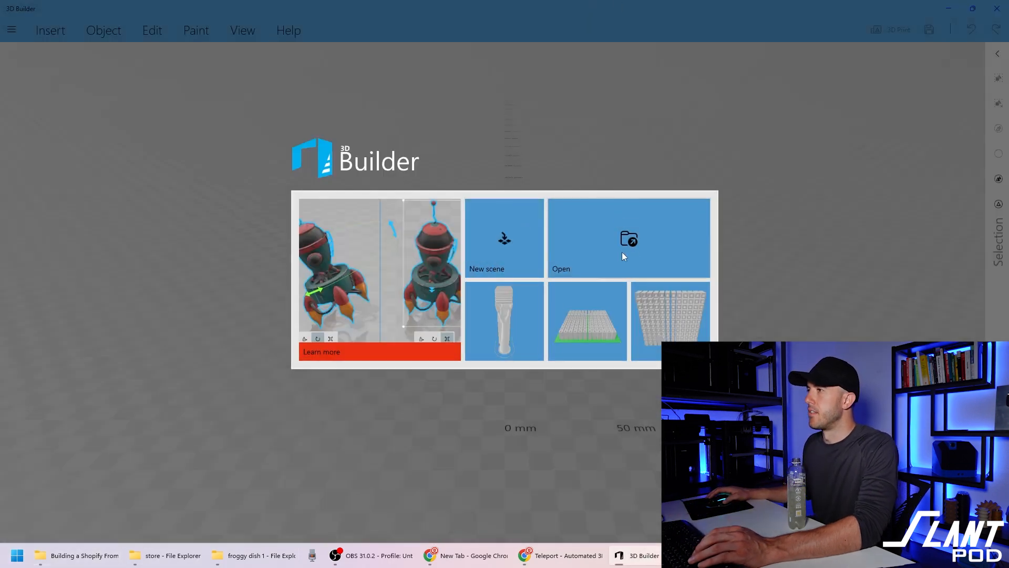
click(498, 248)
drag(674, 4, 391, 77)
Step: Import the three frog dish parts, view them from above, then minimize 3D Builder and select the white-parts STL
drag(716, 169, 604, 89)
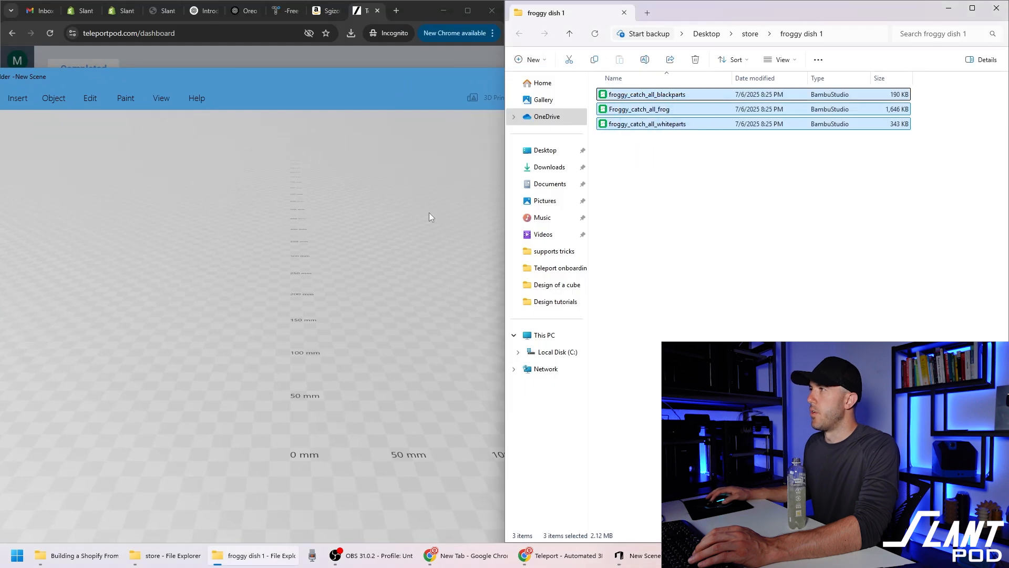
drag(351, 308, 371, 325)
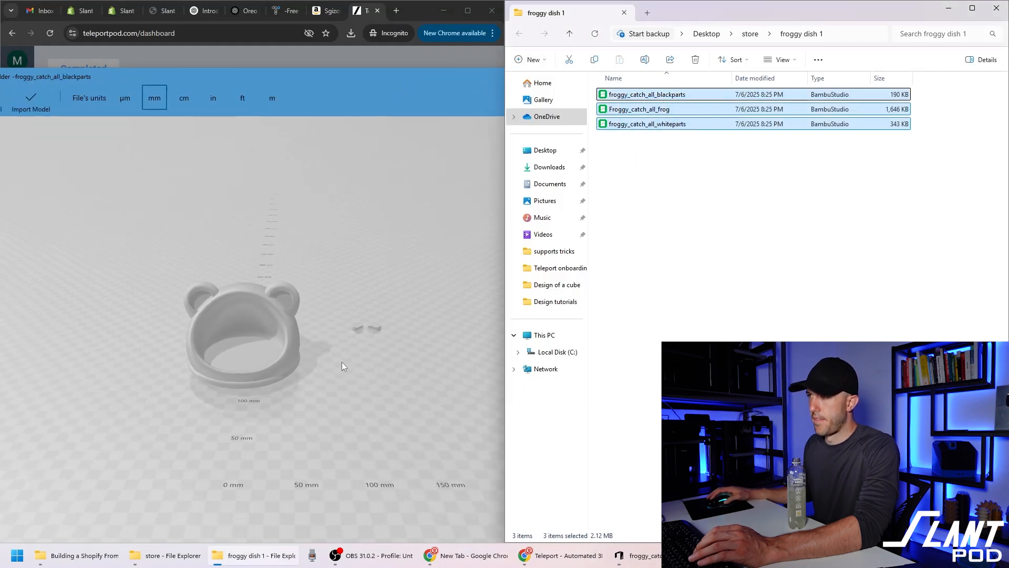
scroll(294, 344, up, 5)
mouse_move(407, 371)
mouse_down()
mouse_move(376, 458)
mouse_move(204, 423)
mouse_move(336, 420)
mouse_move(478, 370)
mouse_move(386, 394)
mouse_move(477, 371)
mouse_move(415, 352)
mouse_up()
click(543, 76)
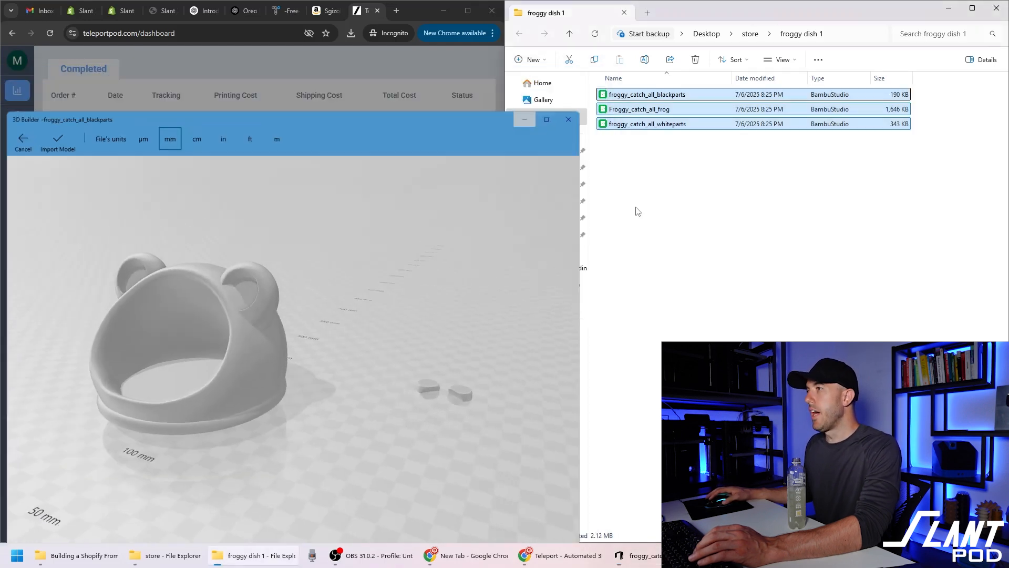
click(732, 218)
Step: Upload the whiteparts and blackparts STLs and advance the tour to step 4/5
drag(644, 124, 294, 331)
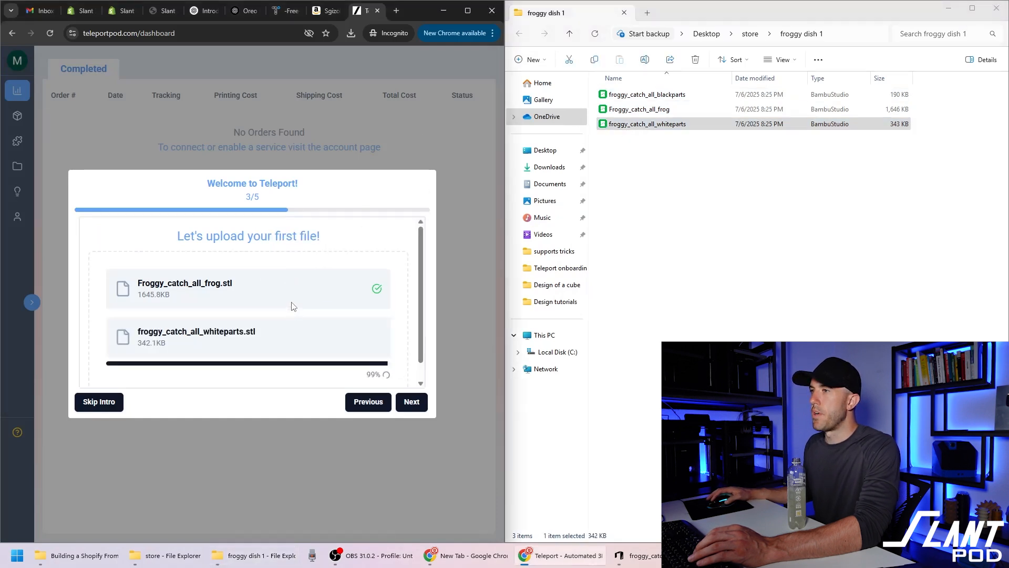
drag(646, 95, 273, 320)
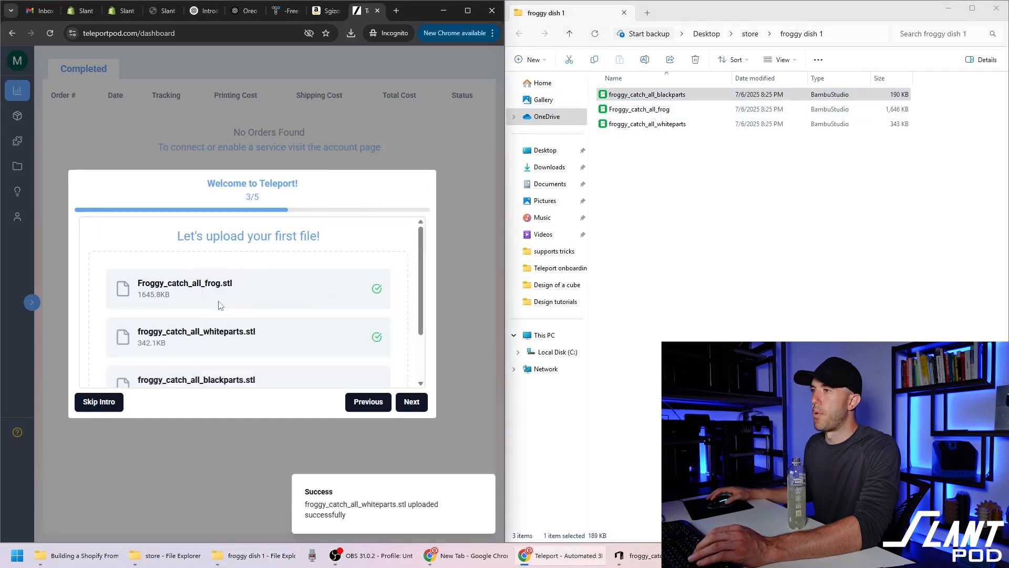
click(412, 401)
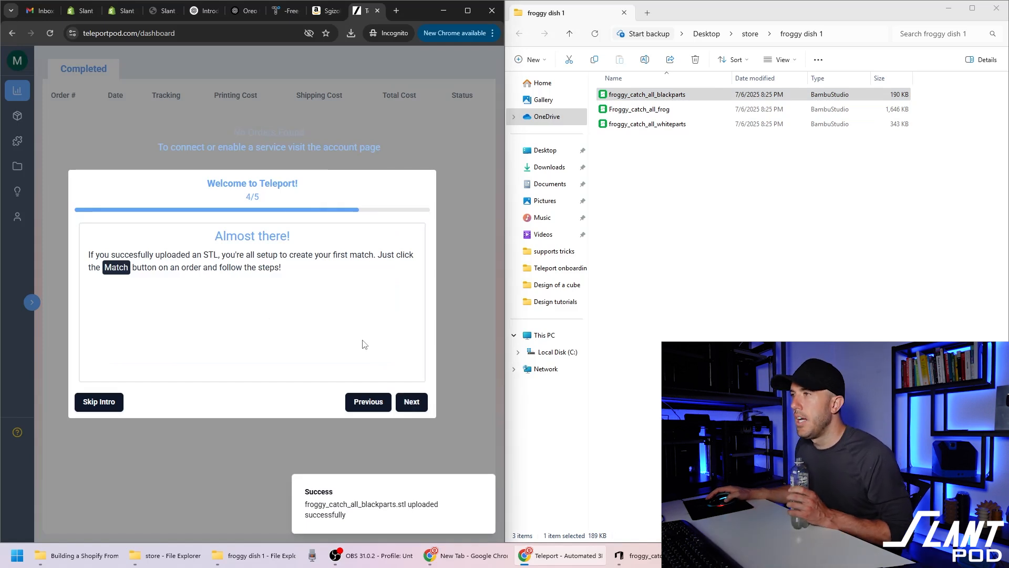
Step: Finish the onboarding with End Tutorial and maximize the browser window
click(412, 402)
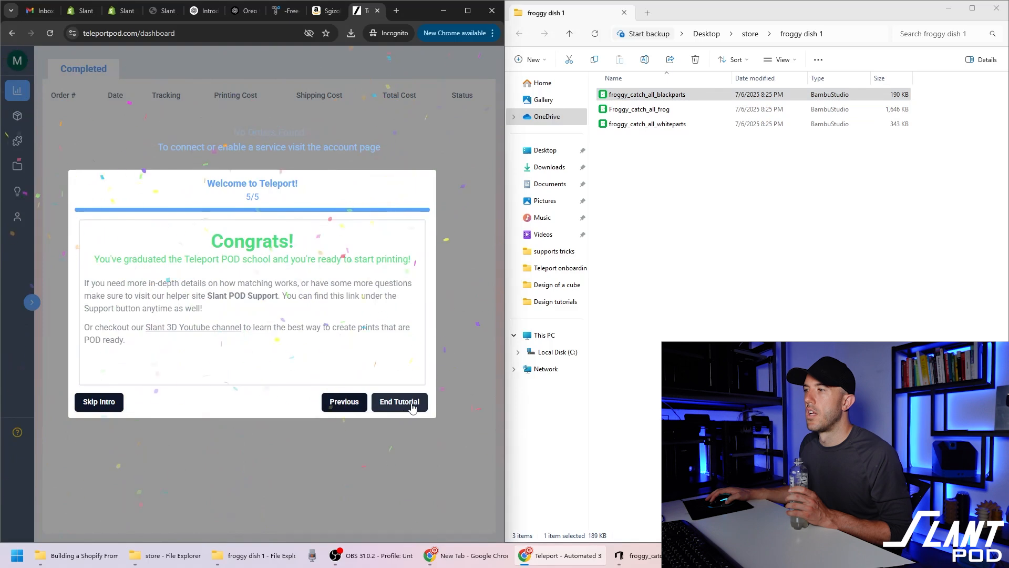
click(400, 402)
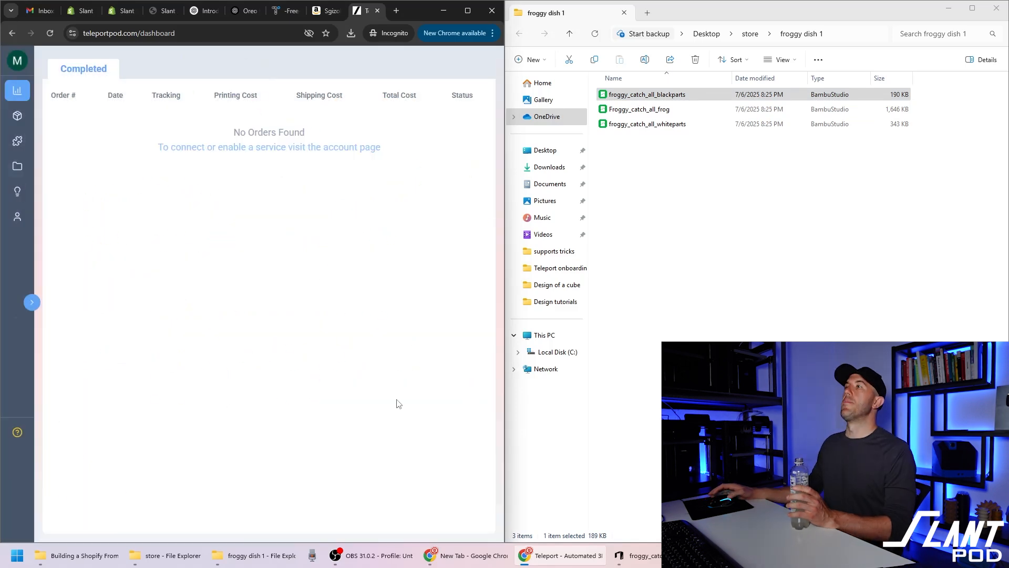
click(467, 13)
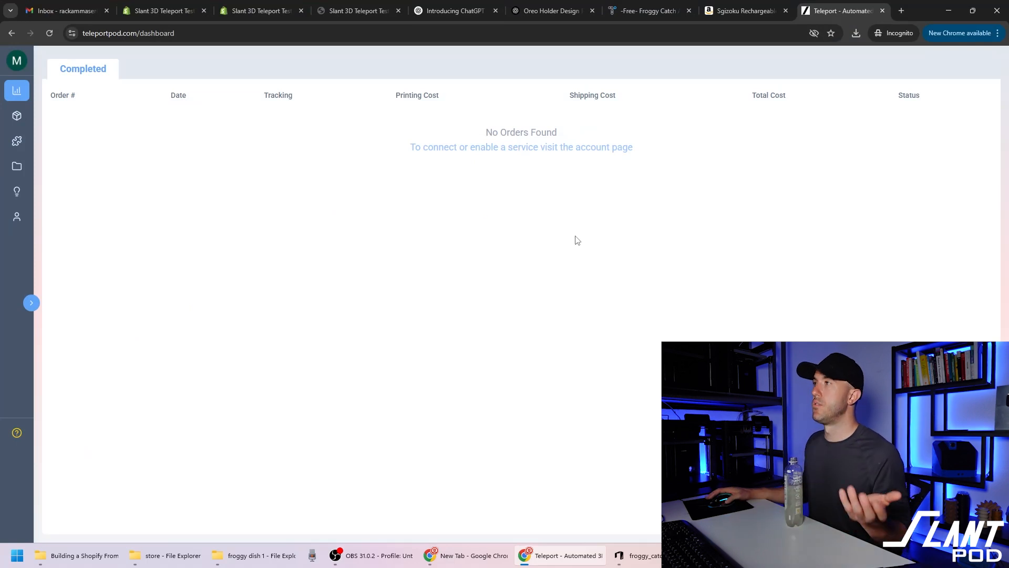
Step: Go to goshippo.com in a new tab and log in to the Shippo shipping app with the account password
click(901, 10)
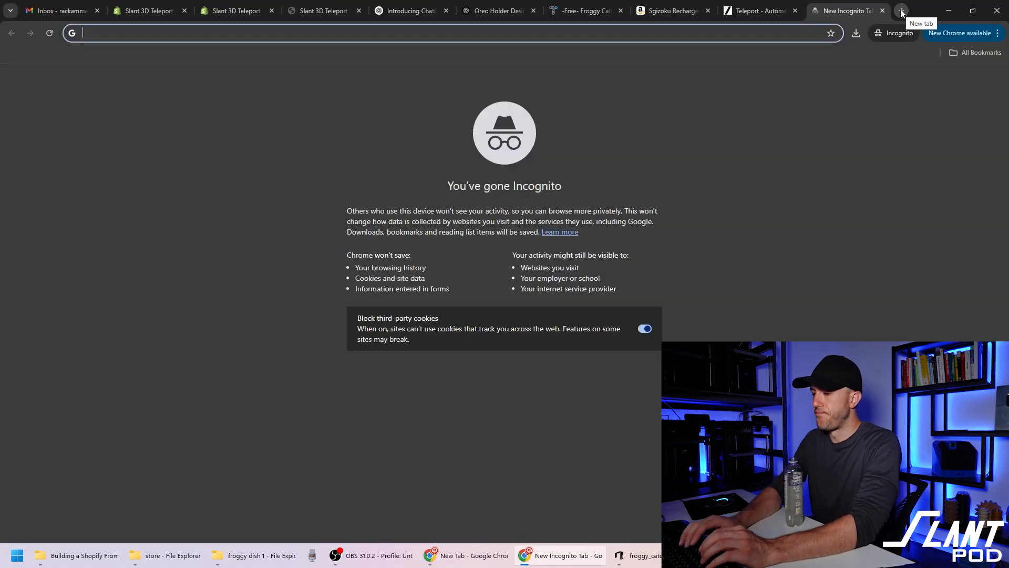
text(shipp)
key(Return)
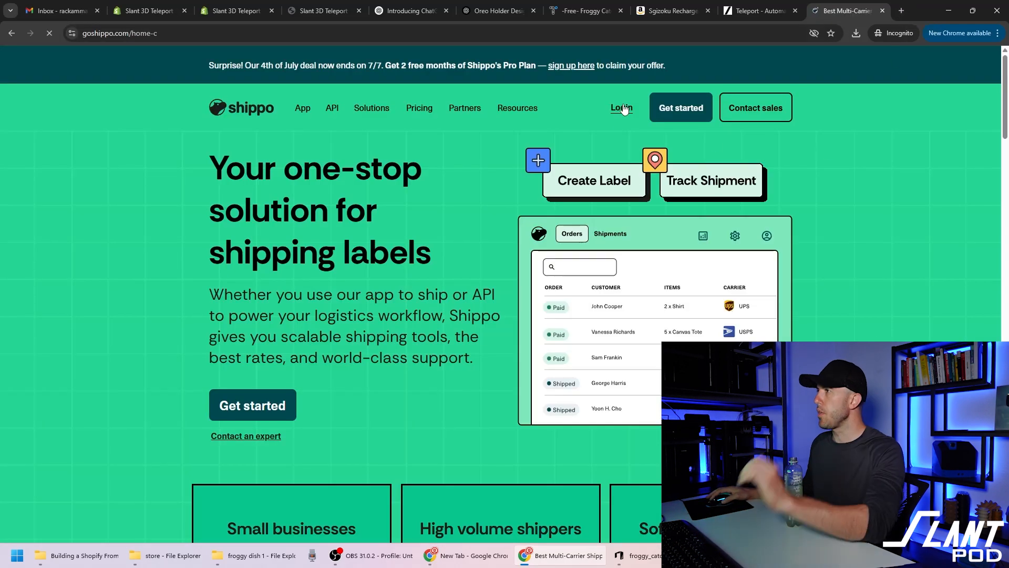
mouse_move(623, 107)
click(614, 143)
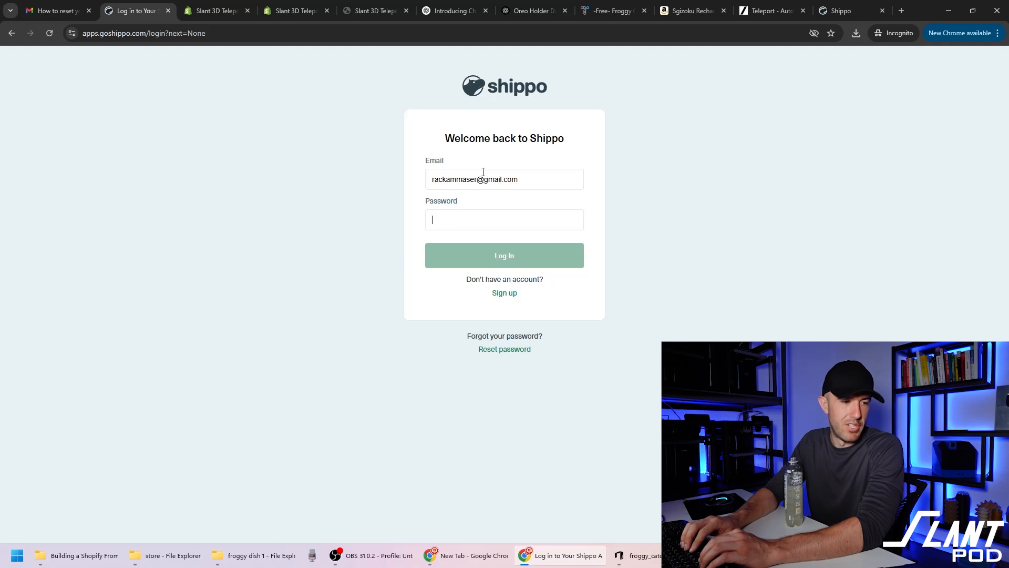
text(•)
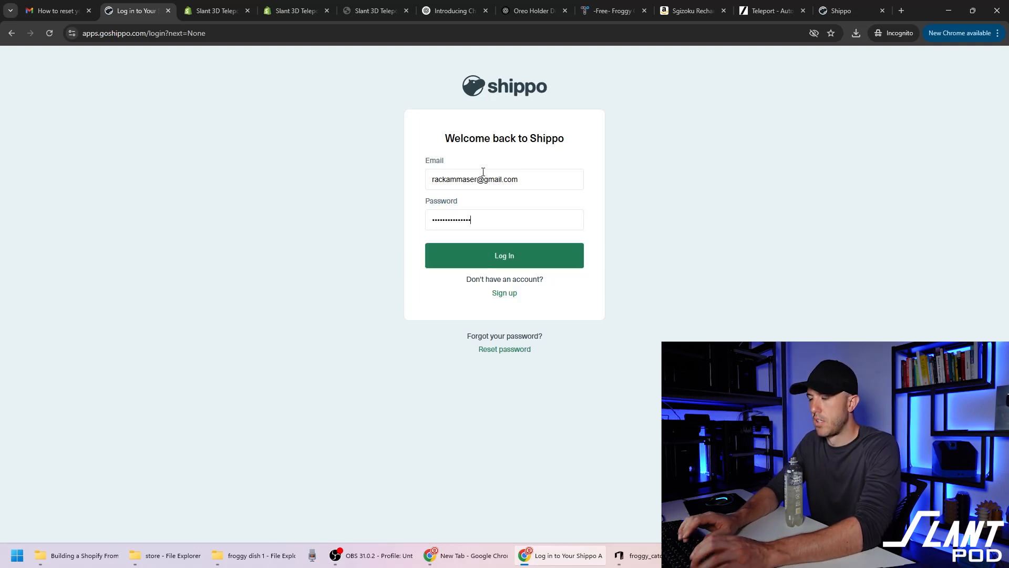
key(Return)
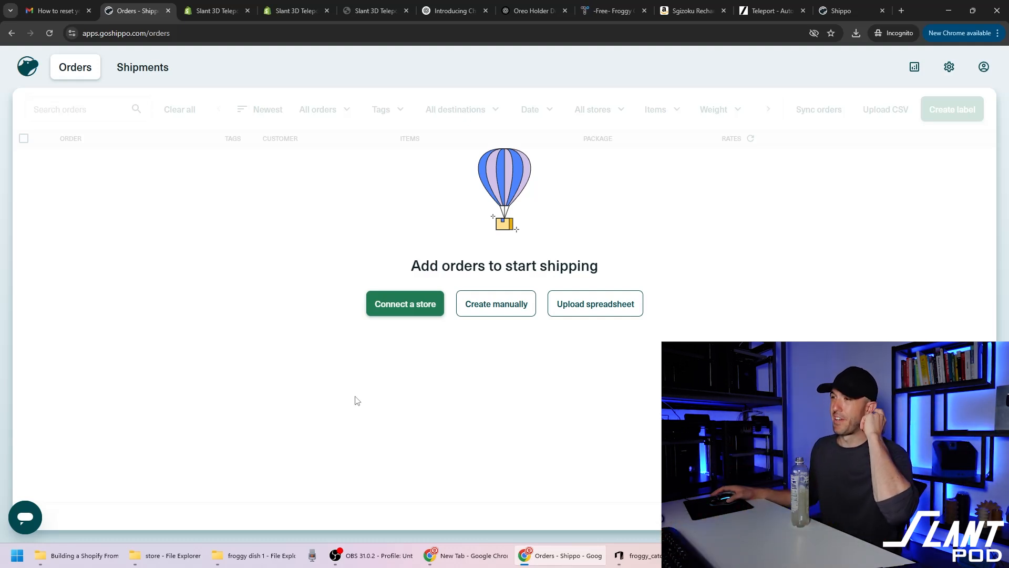
Step: Connect Shopify in Shippo by pasting the Slant 3D Teleport Test Store URL and installing the Shippo app
click(398, 312)
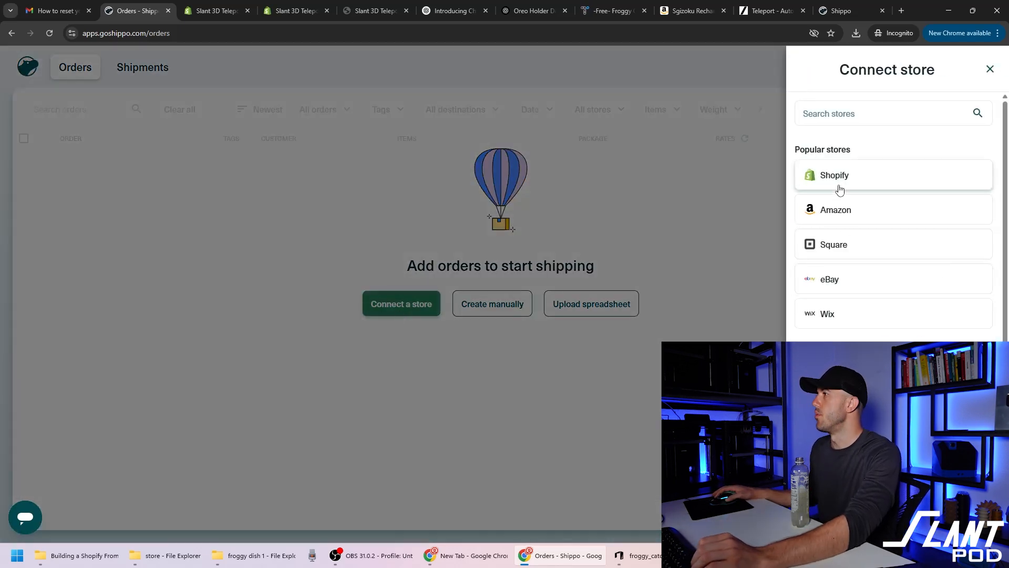
click(839, 188)
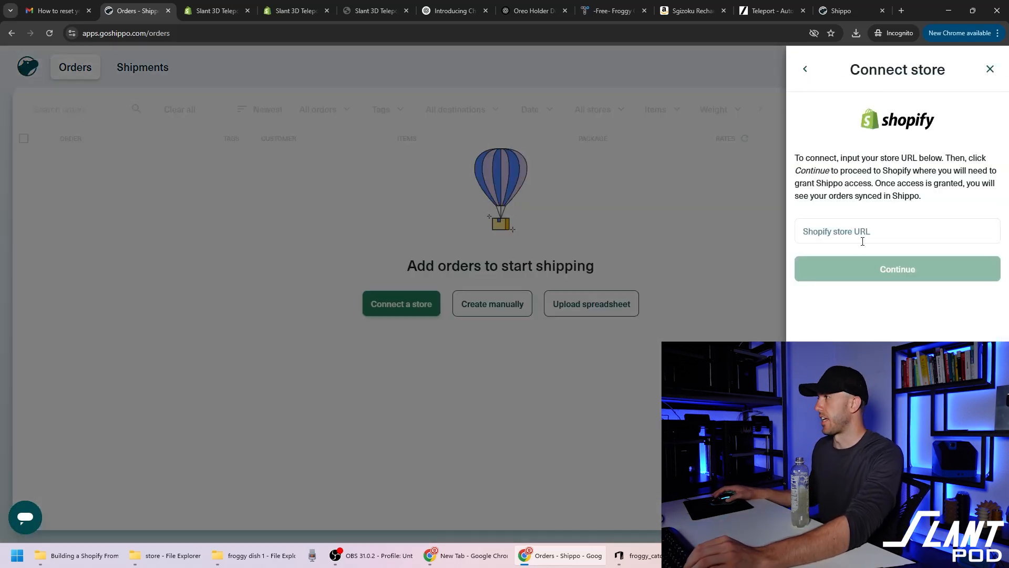
click(863, 241)
click(360, 5)
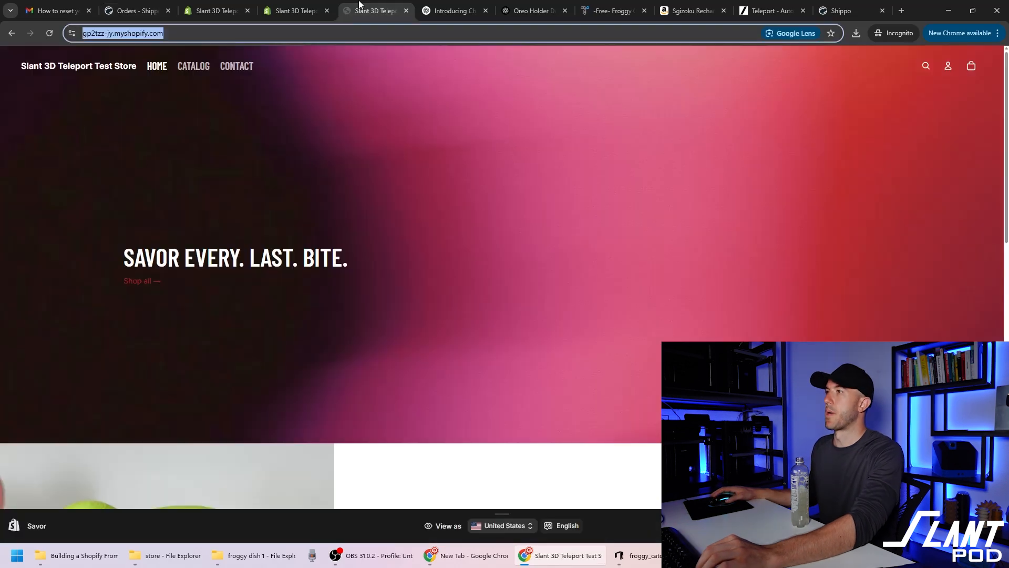
click(175, 7)
text(https://gp2tzz-jy.myshopify.com/)
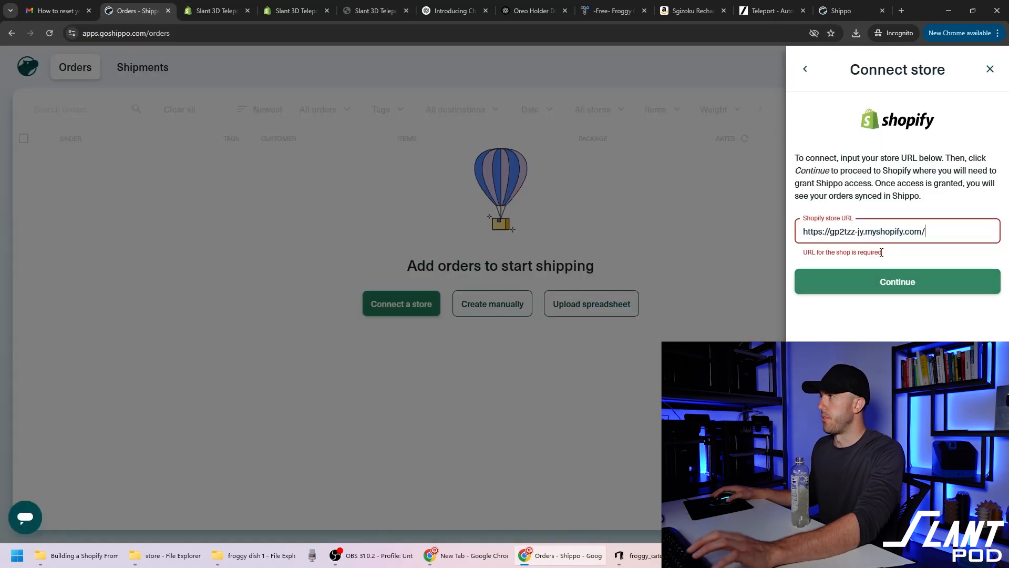
click(894, 288)
click(898, 272)
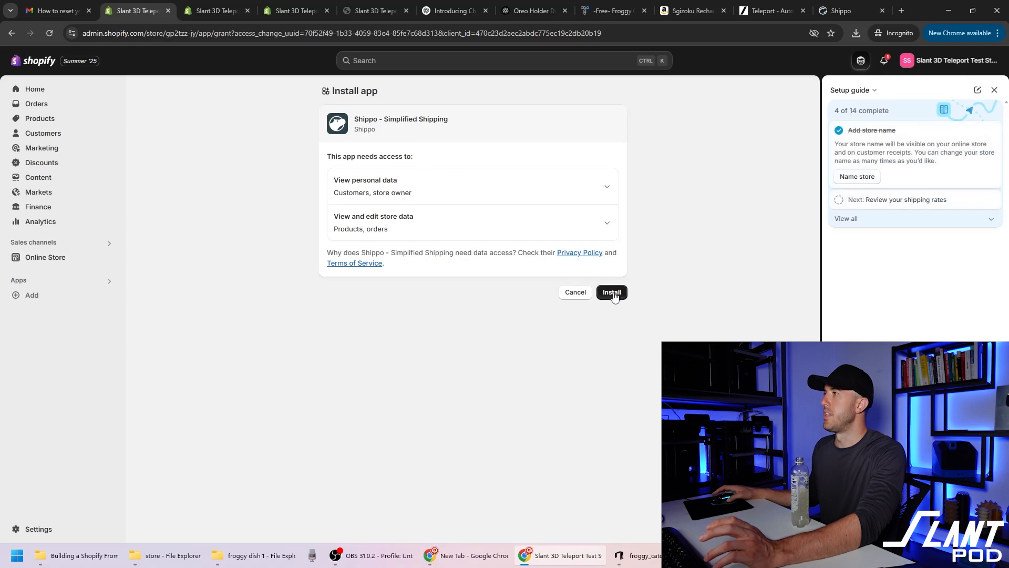
click(613, 294)
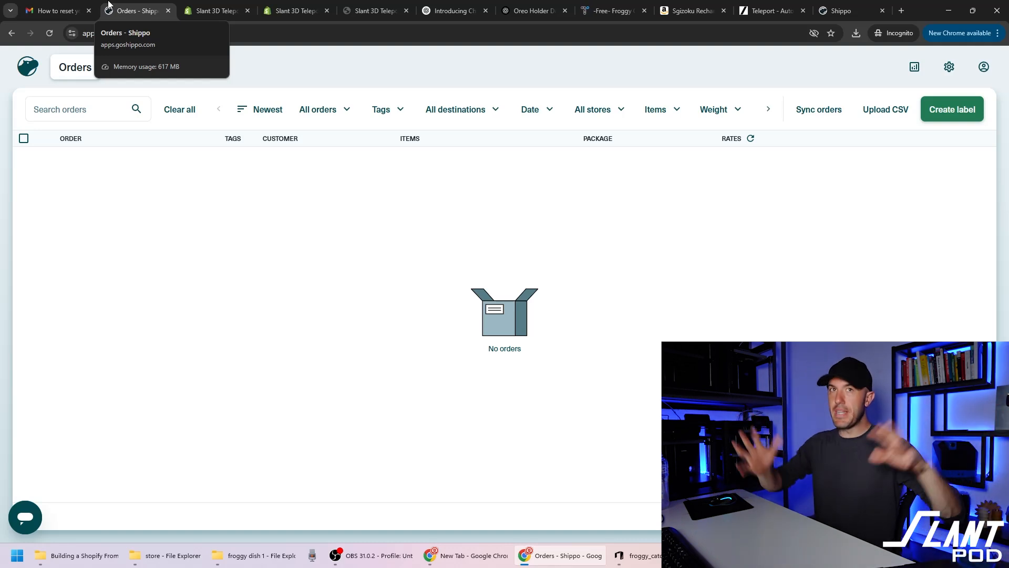
Step: Find the Shopify storefront tab among the open Shopify admin tabs
click(294, 10)
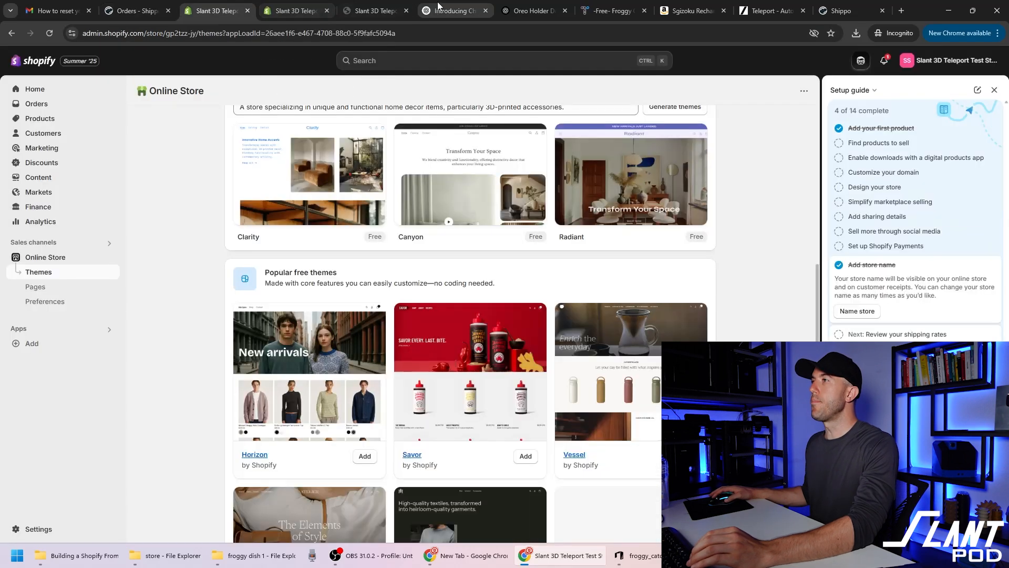
click(451, 10)
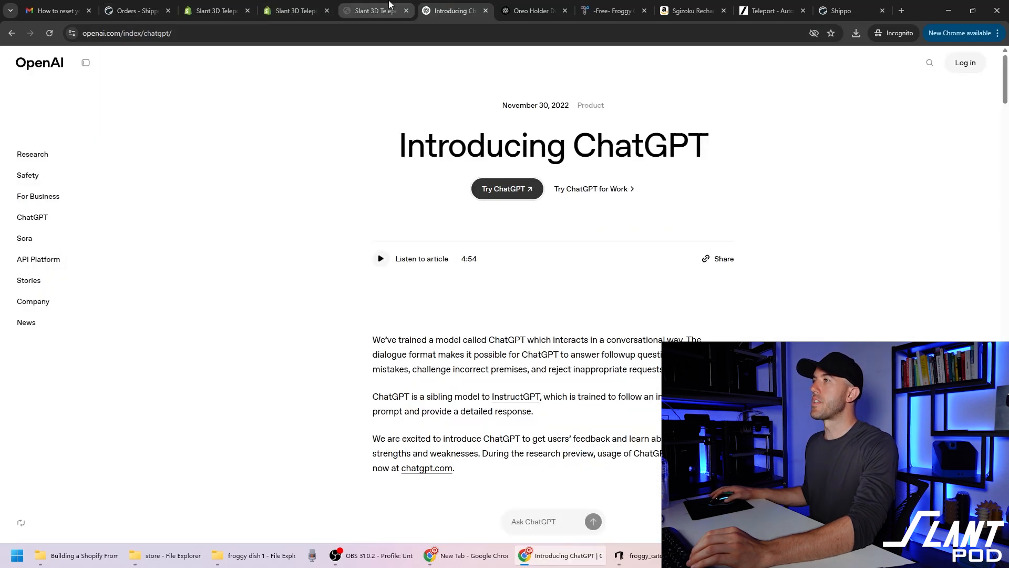
click(382, 12)
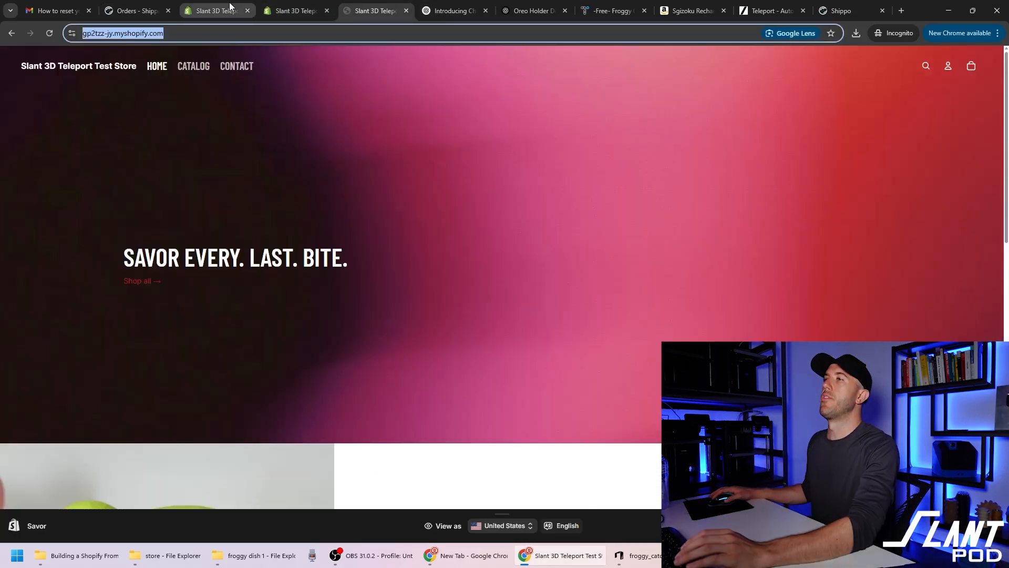
click(298, 6)
click(298, 5)
click(226, 5)
click(368, 6)
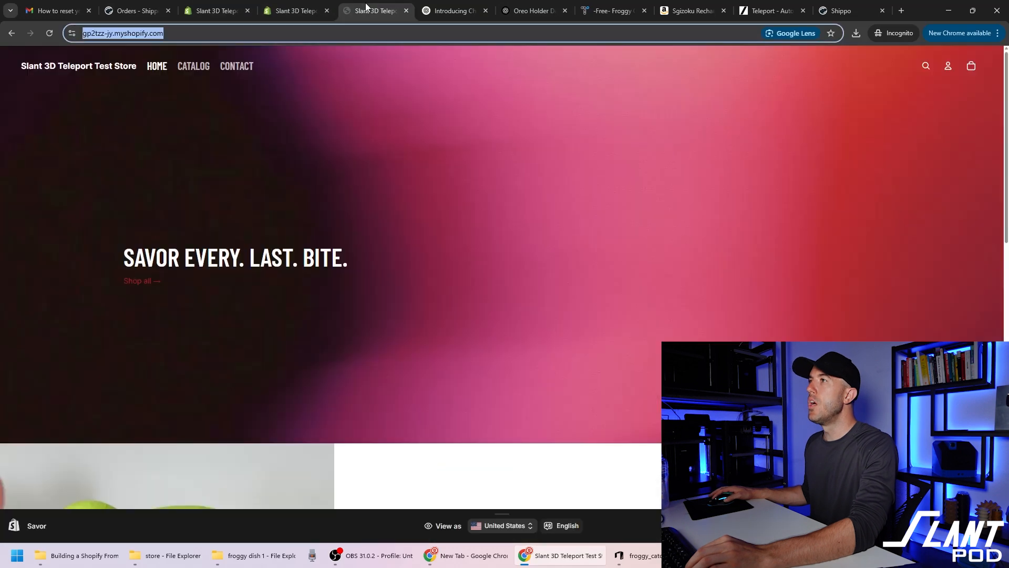
Step: Open the Test Product 1 - Frog Jewelry Dish page and scroll down to its checkout
scroll(286, 218, down, 5)
click(206, 315)
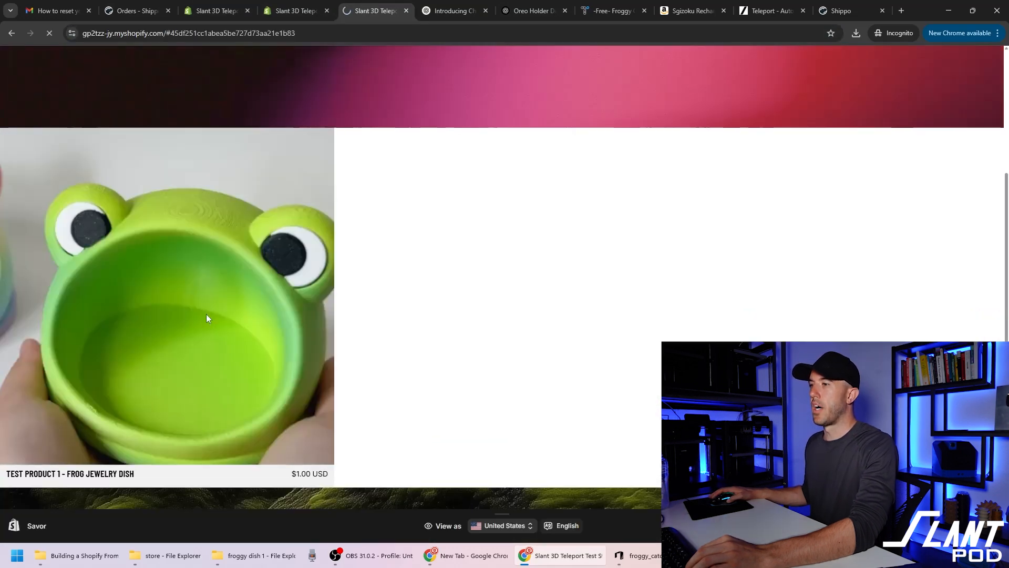
scroll(890, 340, down, 4)
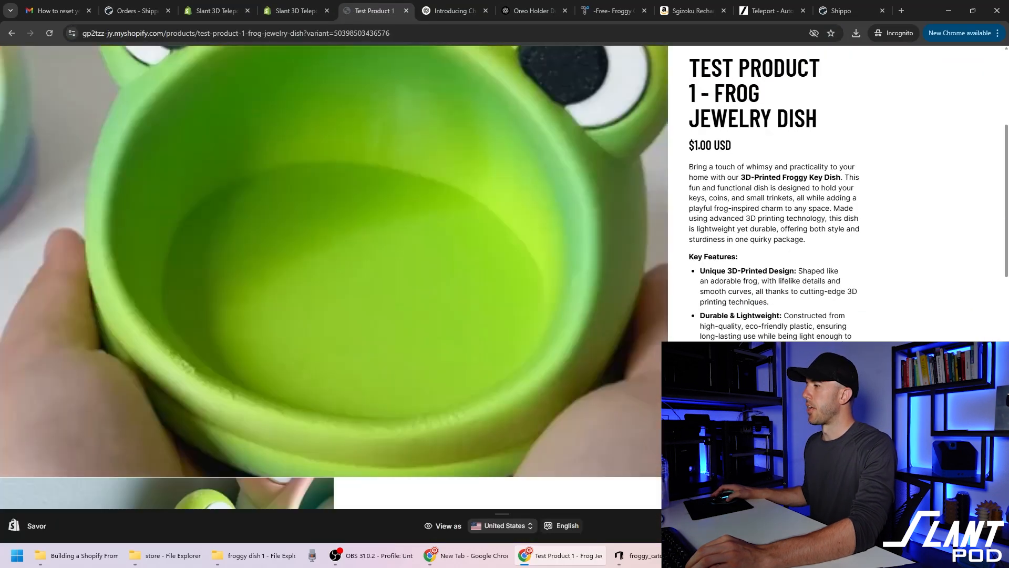
scroll(889, 341, down, 3)
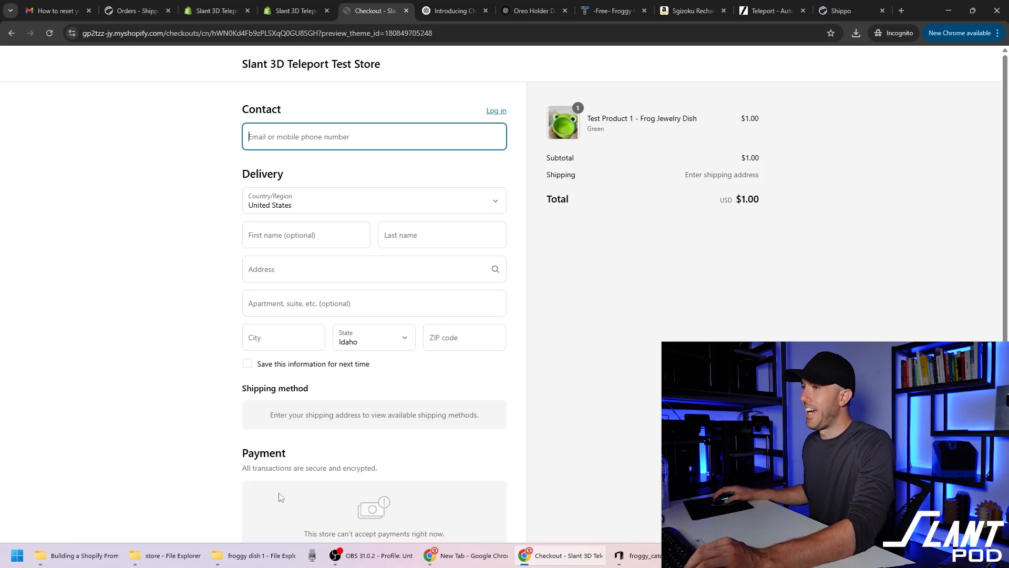
click(620, 555)
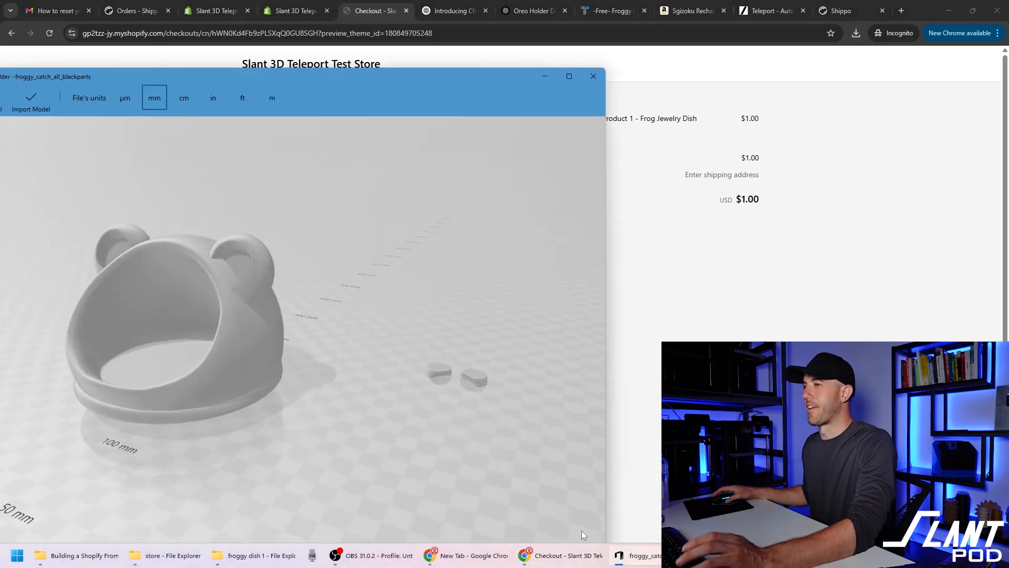
click(545, 79)
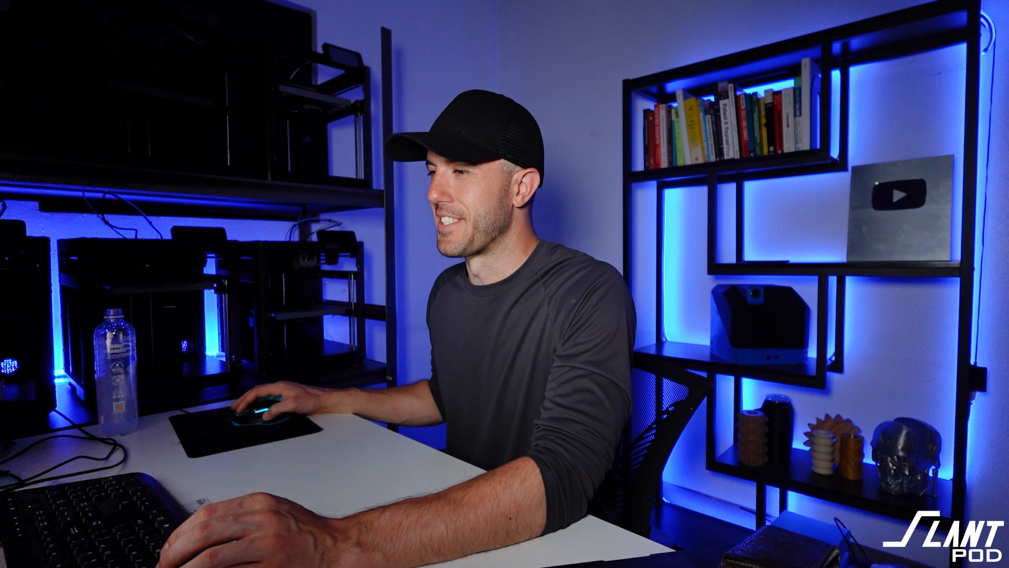
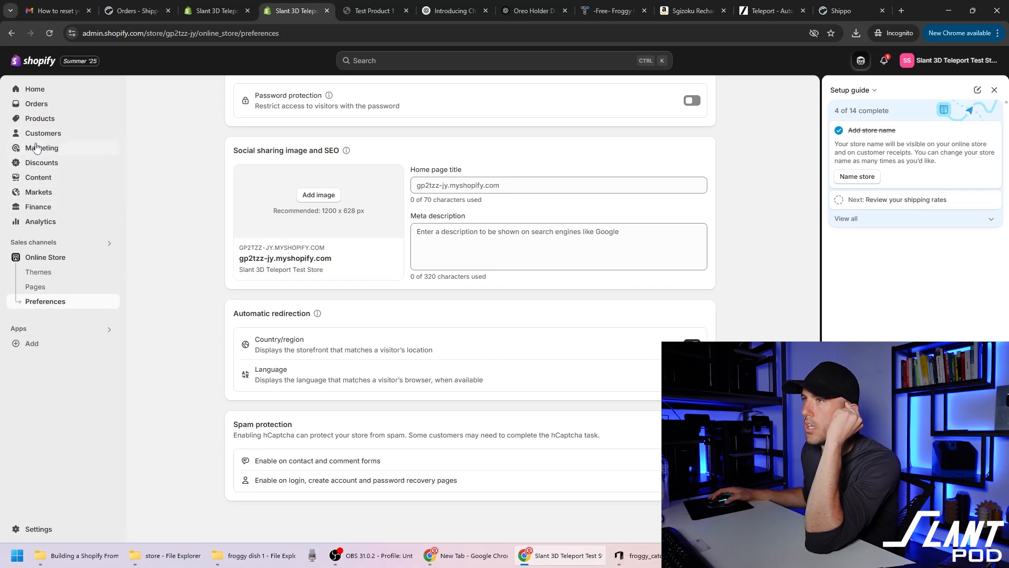
Step: Review the one-item product list (Frog Jewelry Dish), then view the empty Customers page
scroll(124, 158, up, 2)
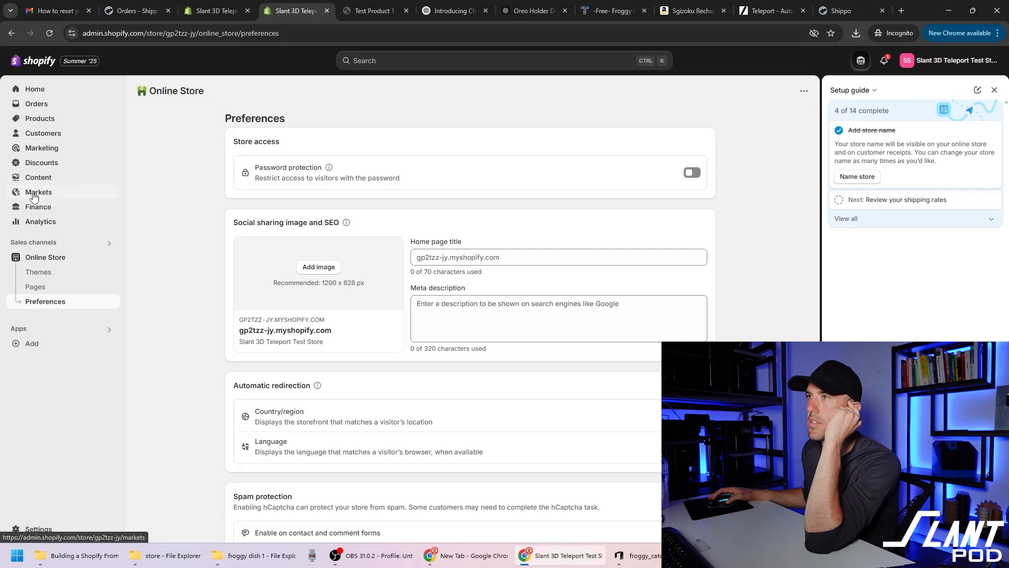
click(37, 121)
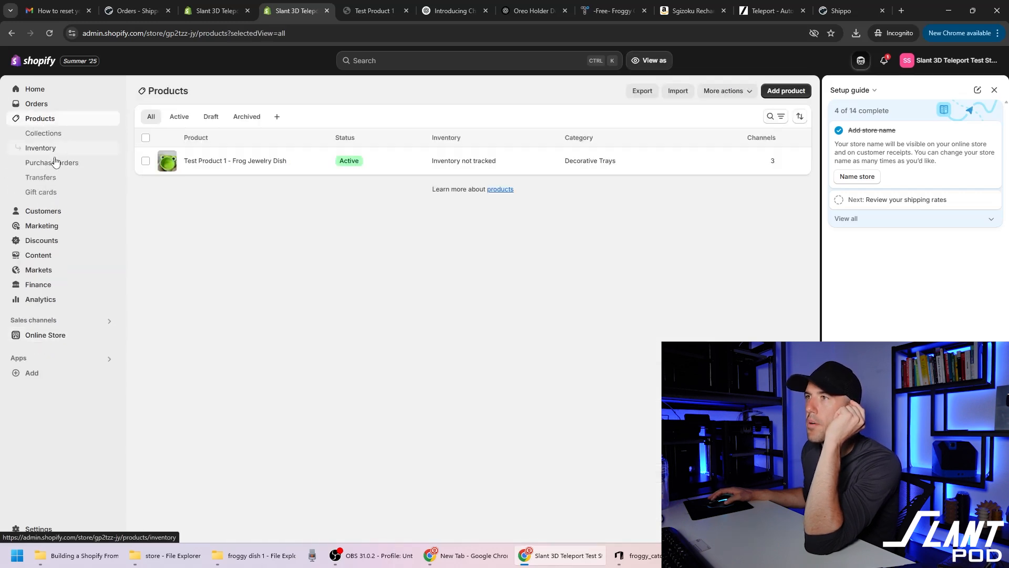
click(46, 215)
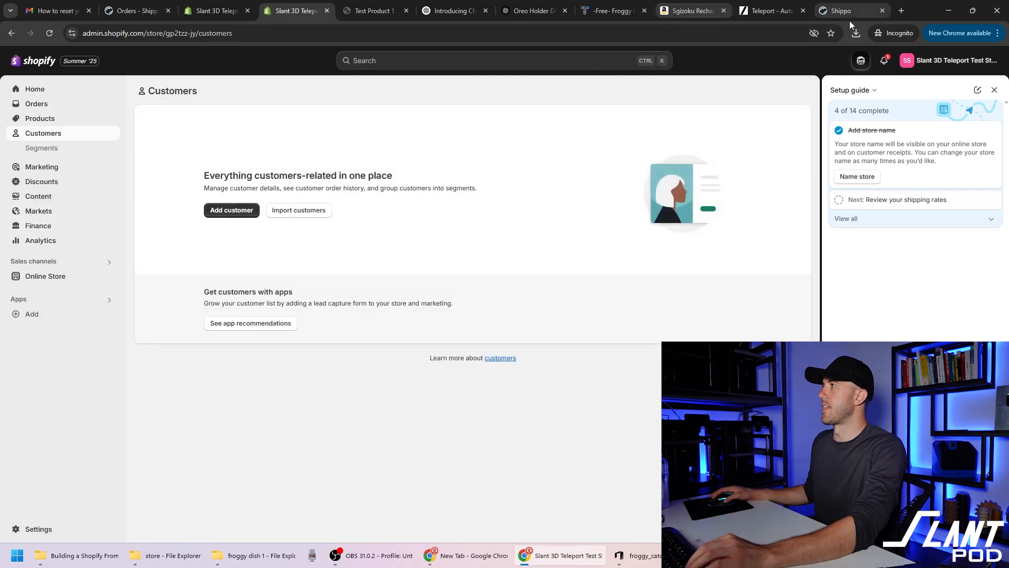
Step: Google 'how to setup free shipping in shopify' in a private tab, then return to the Shopify admin
click(899, 12)
text(how to )
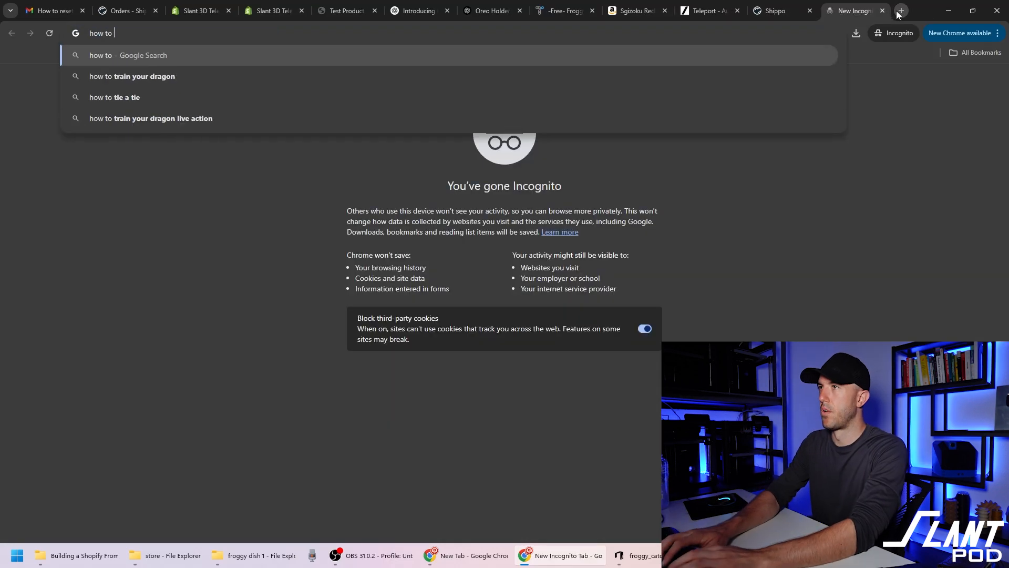
text(setup free shi)
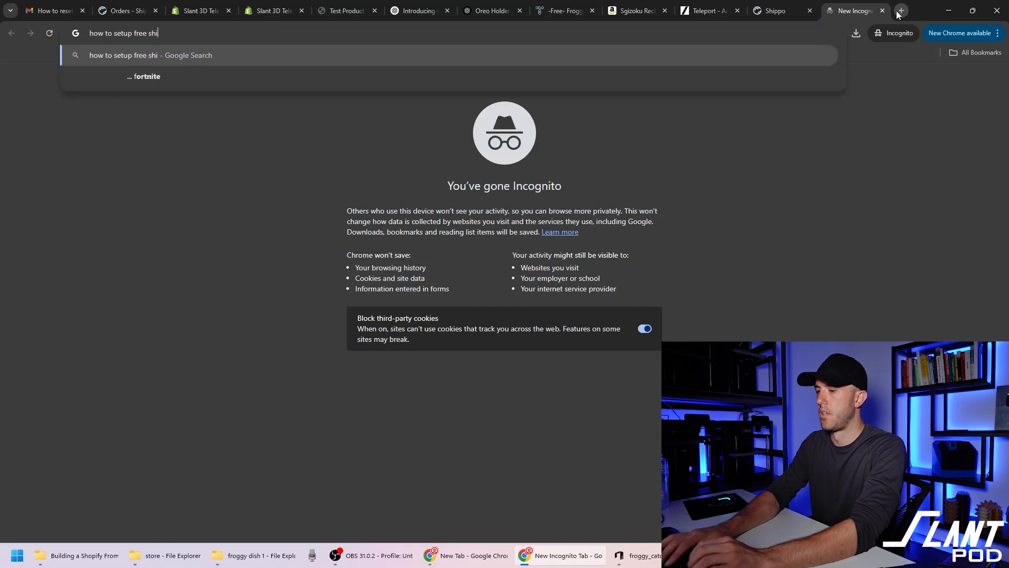
text(pping in shopify)
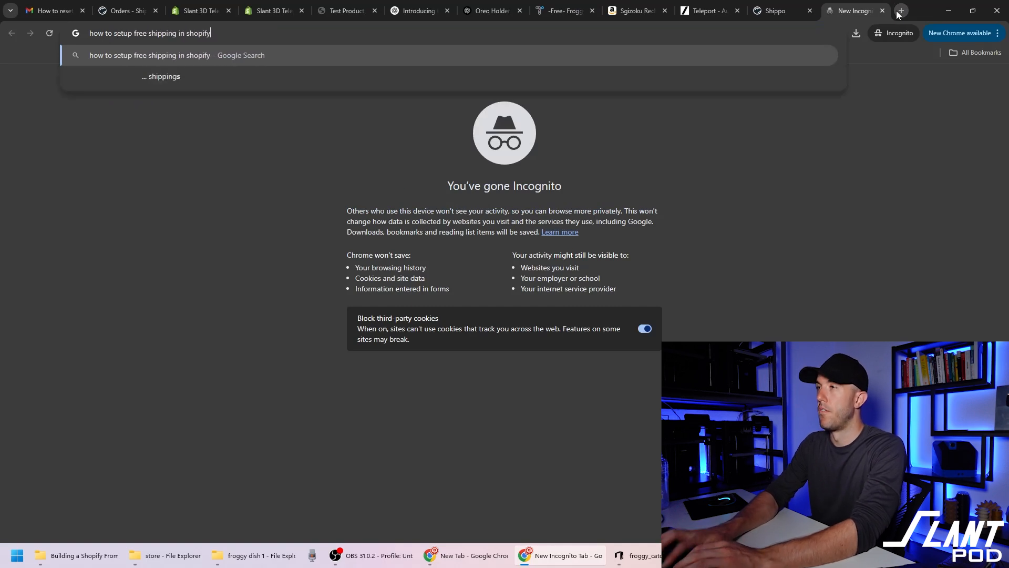
key(Return)
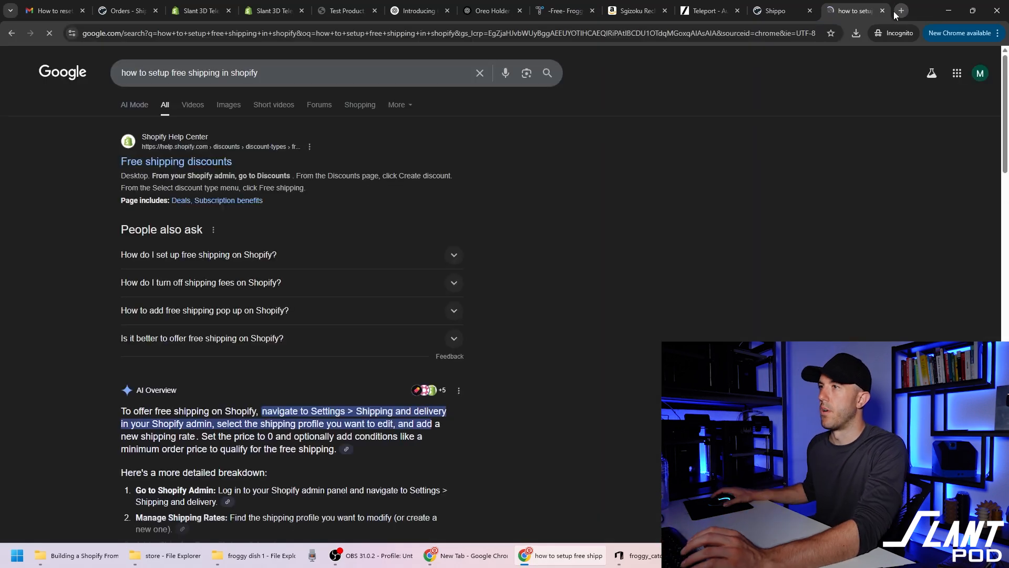
scroll(104, 373, down, 1)
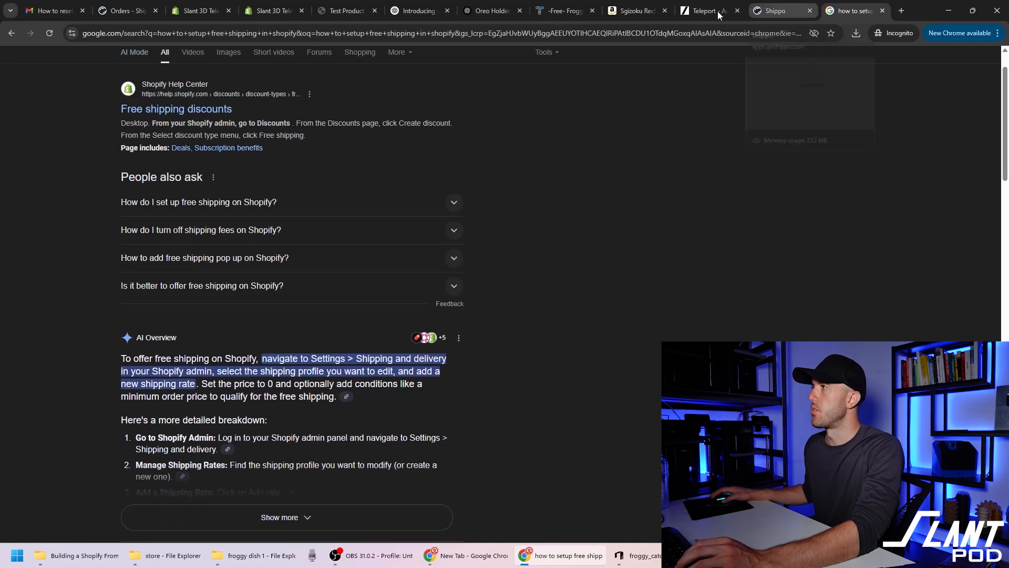
click(344, 10)
click(265, 10)
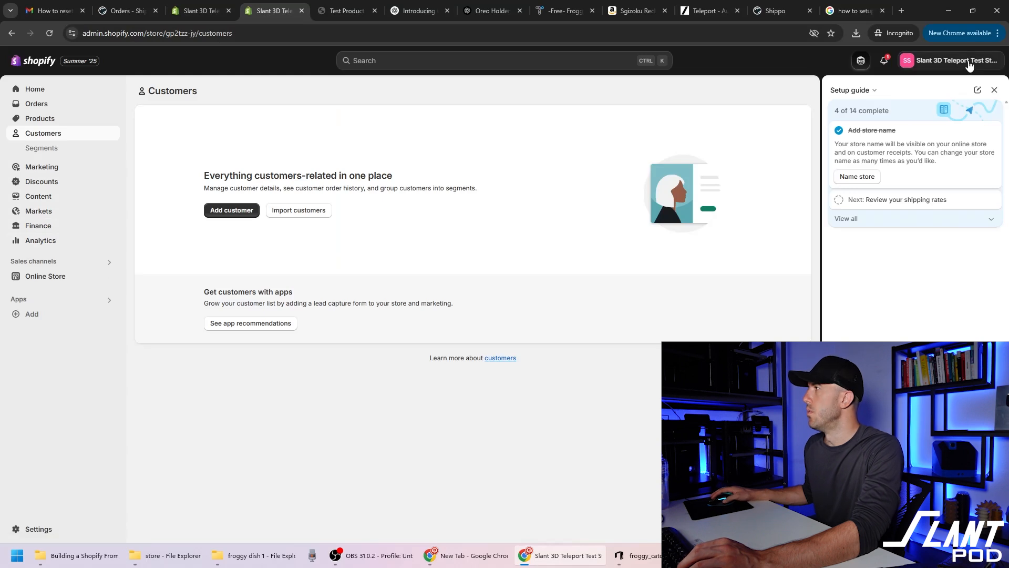
Step: Go to the store's Shipping and delivery settings
click(952, 62)
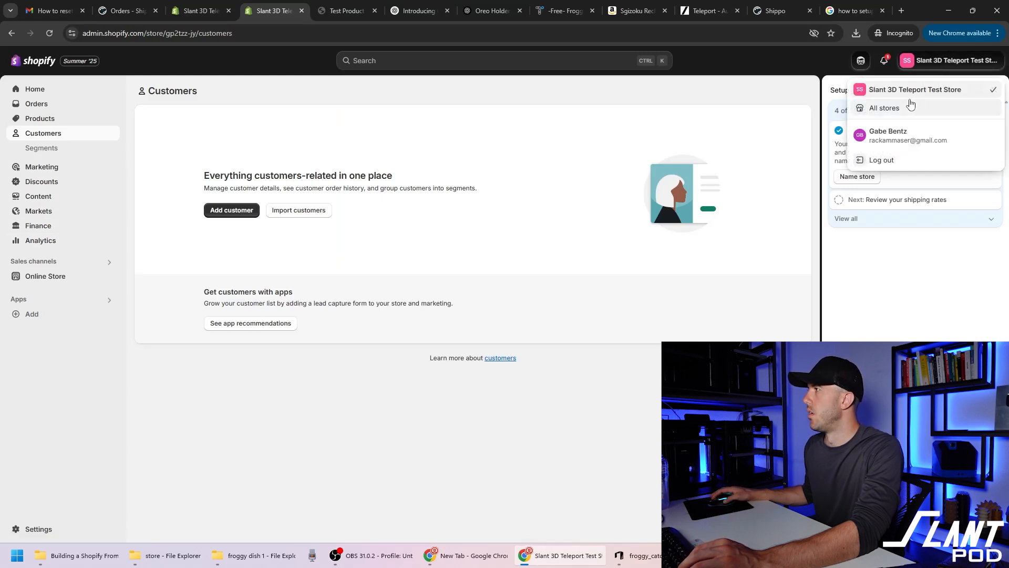
click(181, 423)
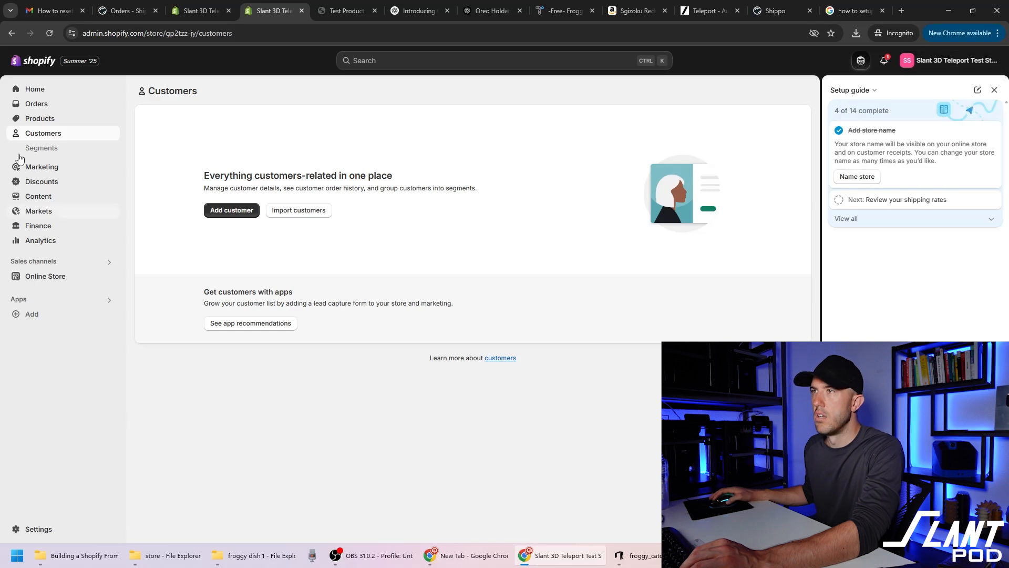
click(34, 94)
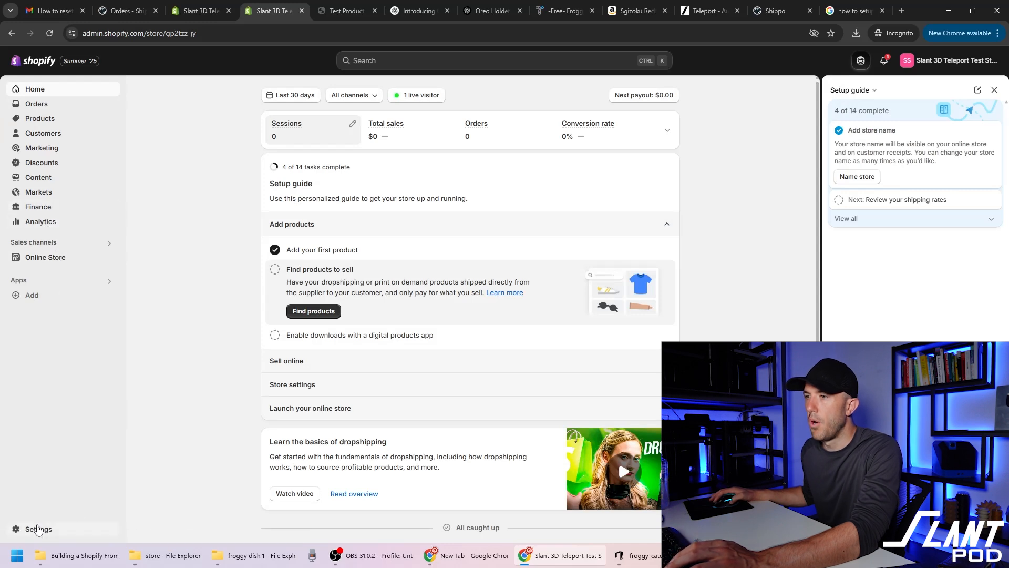
click(32, 527)
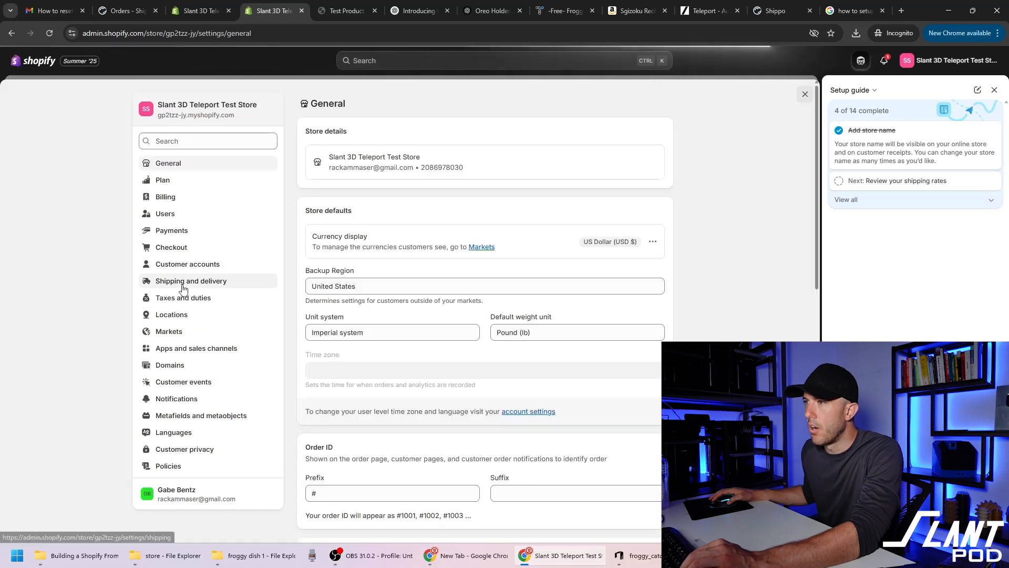
click(226, 282)
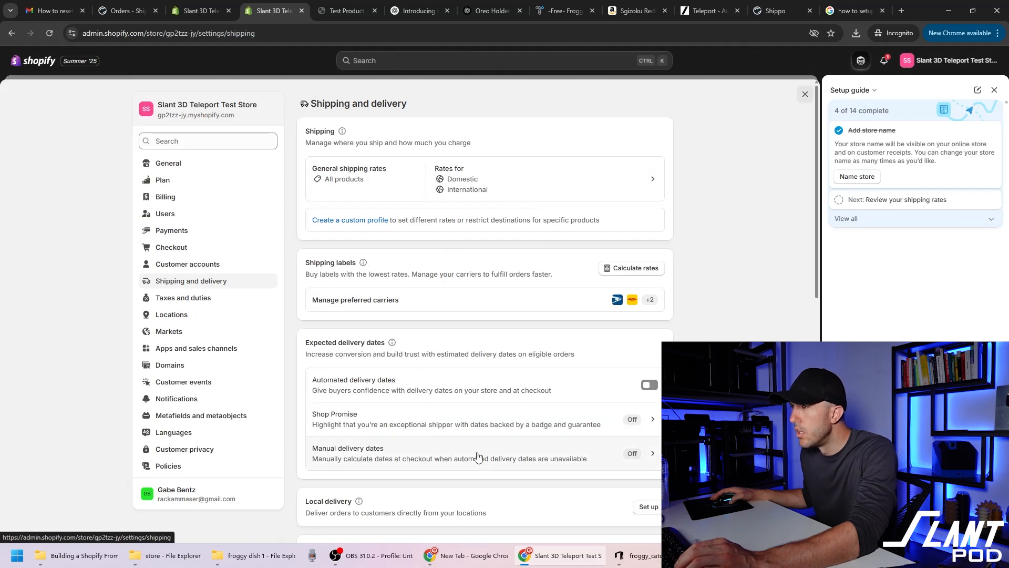
Step: Open the General shipping rates profile and inspect the $4.90 Economy rate
click(522, 185)
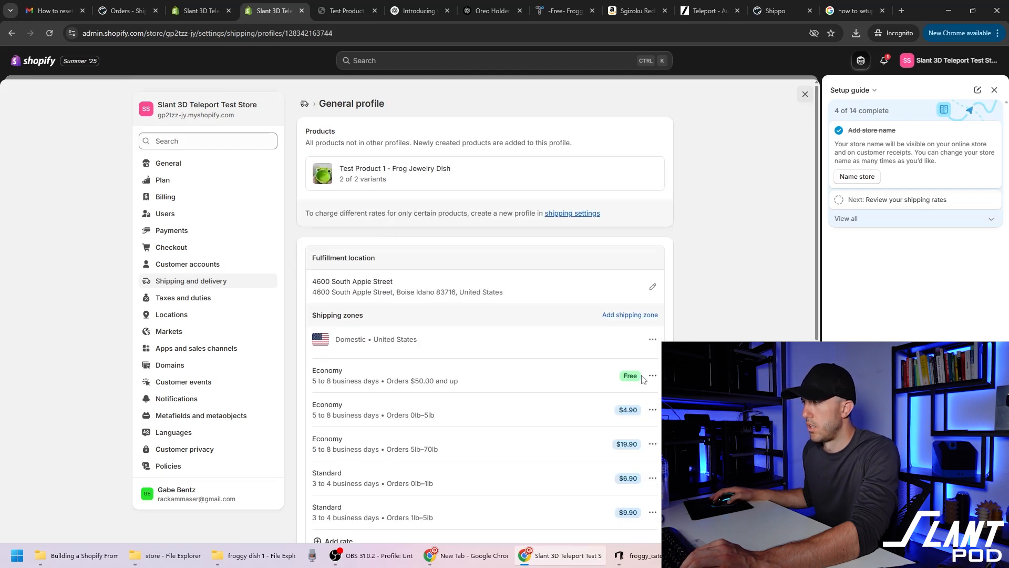
click(653, 411)
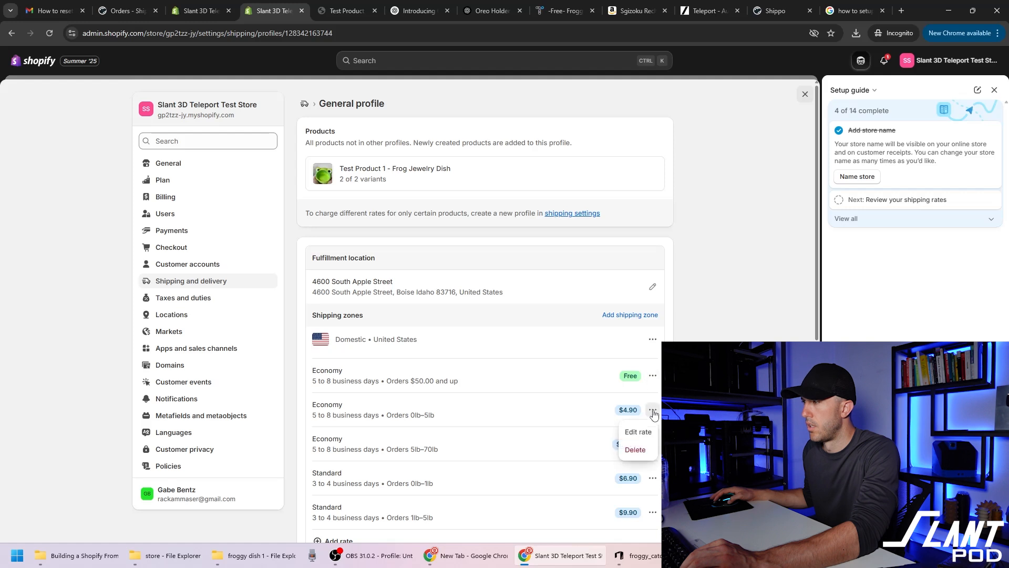
click(659, 411)
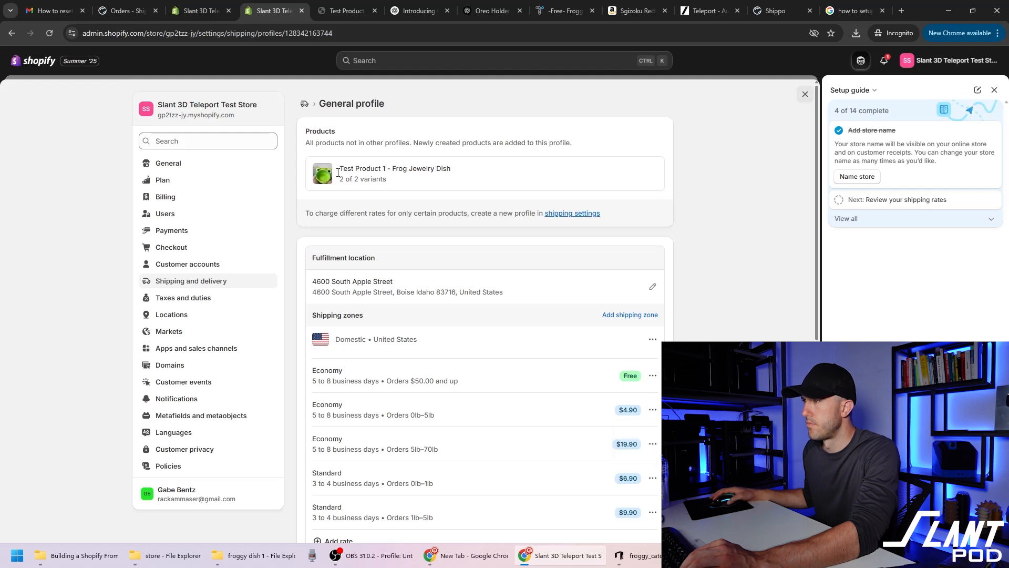
Step: Review the shipping rates and bring up the free Economy rate's options
click(193, 283)
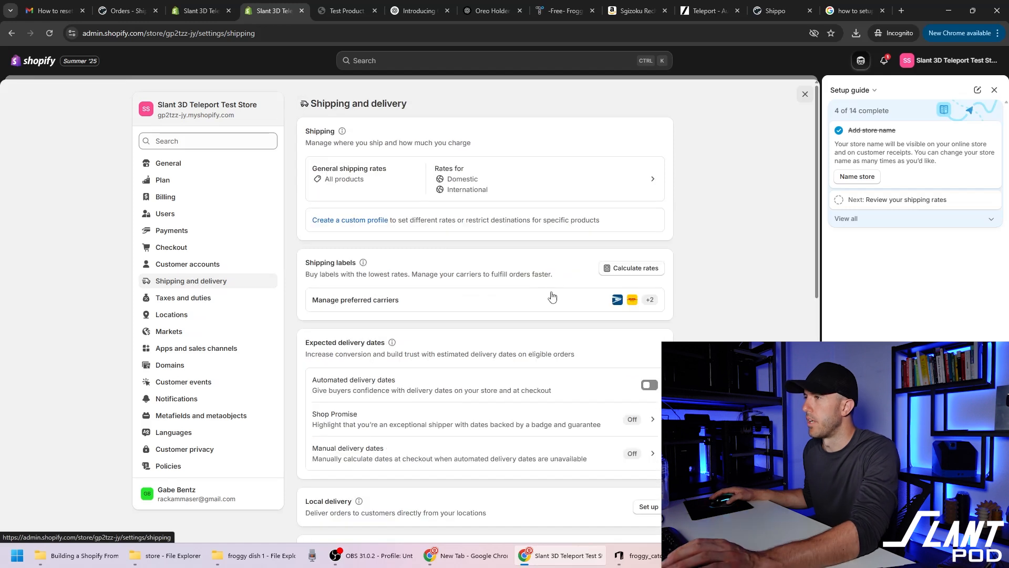
scroll(555, 320, down, 1)
scroll(500, 360, down, 2)
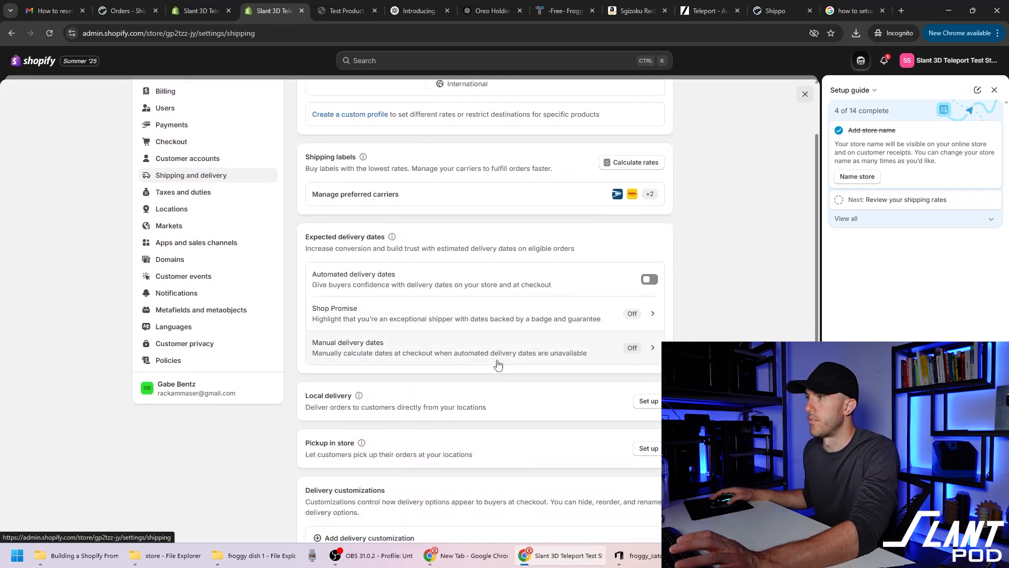
scroll(494, 372, down, 2)
scroll(494, 372, down, 4)
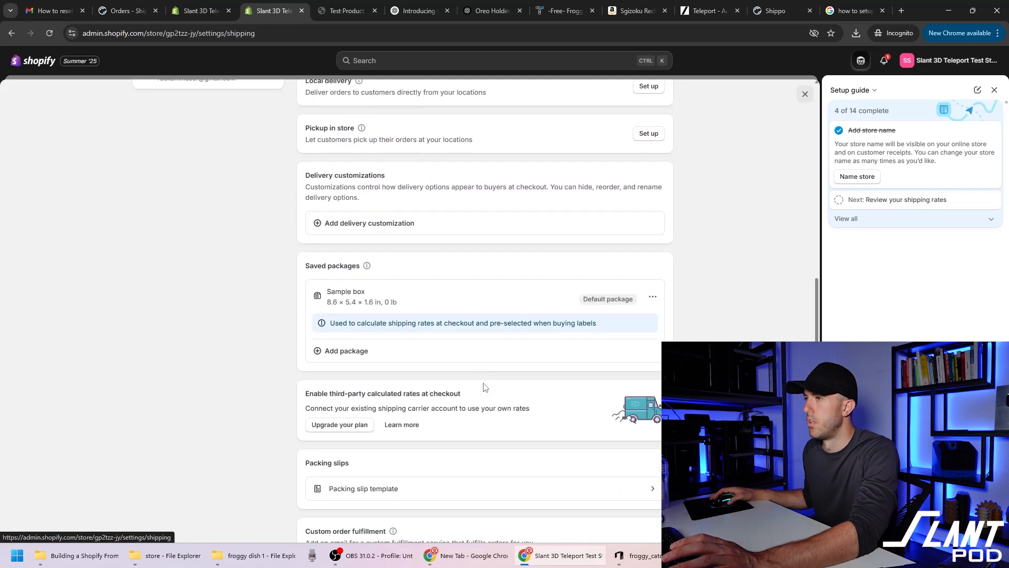
scroll(483, 387, down, 2)
scroll(481, 392, up, 6)
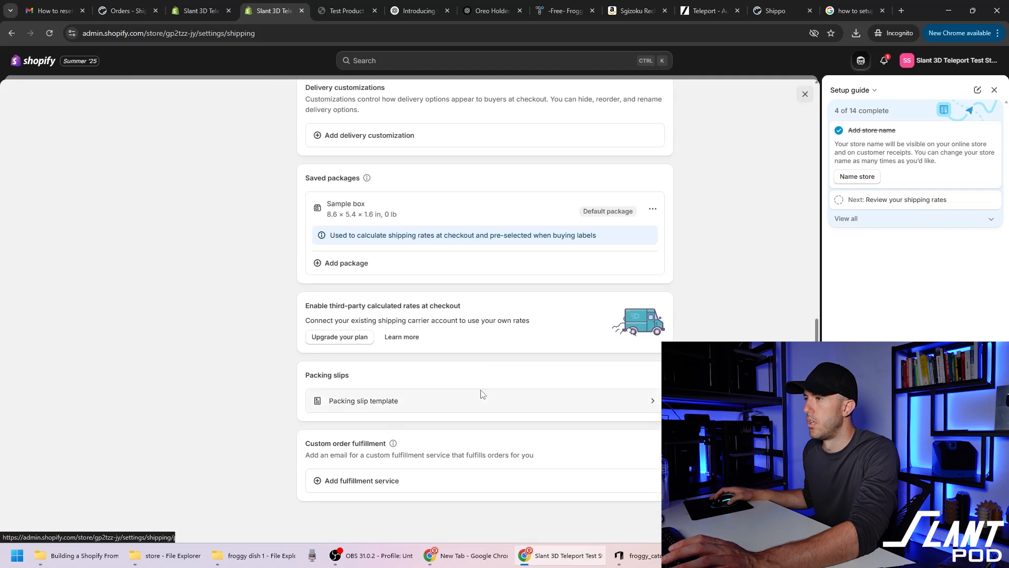
scroll(481, 394, up, 4)
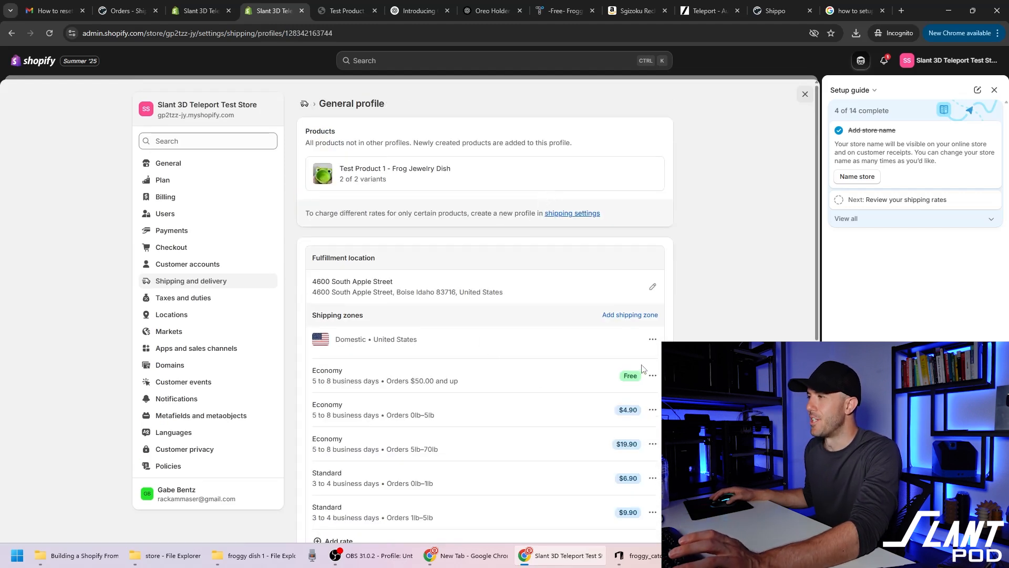
click(652, 377)
Step: Lower the free Economy rate's minimum order price from $50.00 to $1.00, then leave settings
click(640, 399)
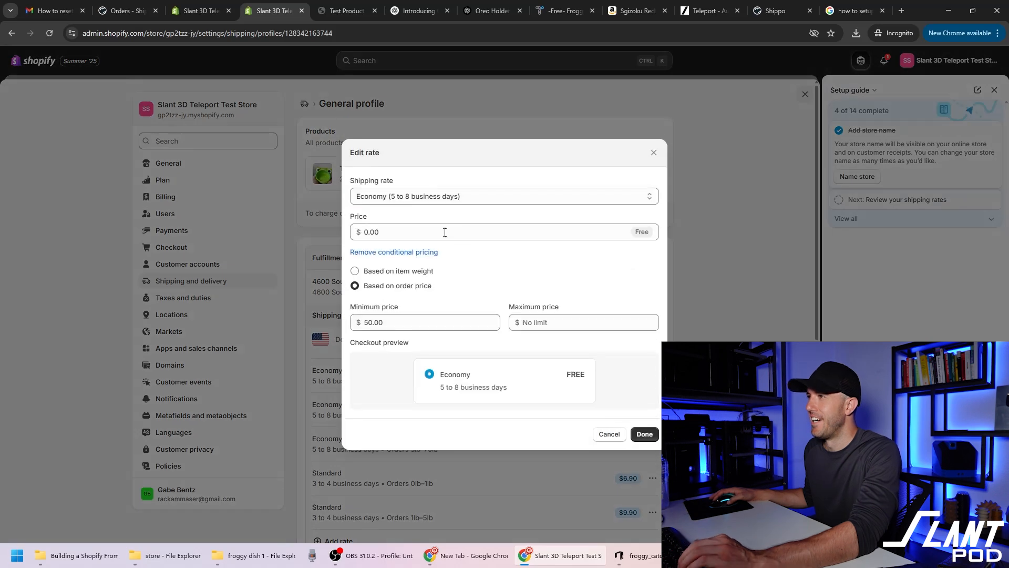
double_click(395, 323)
text(1)
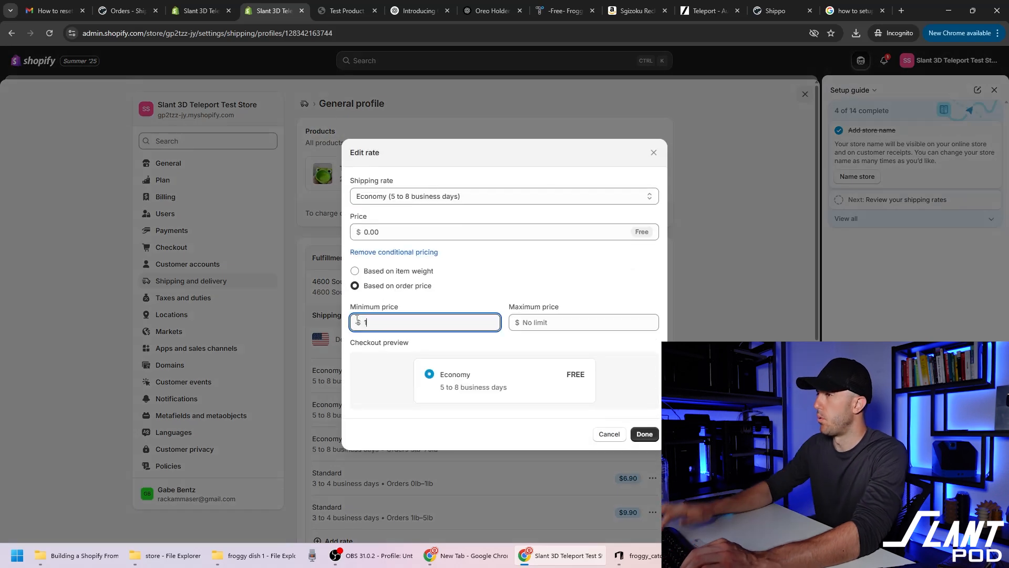
click(645, 436)
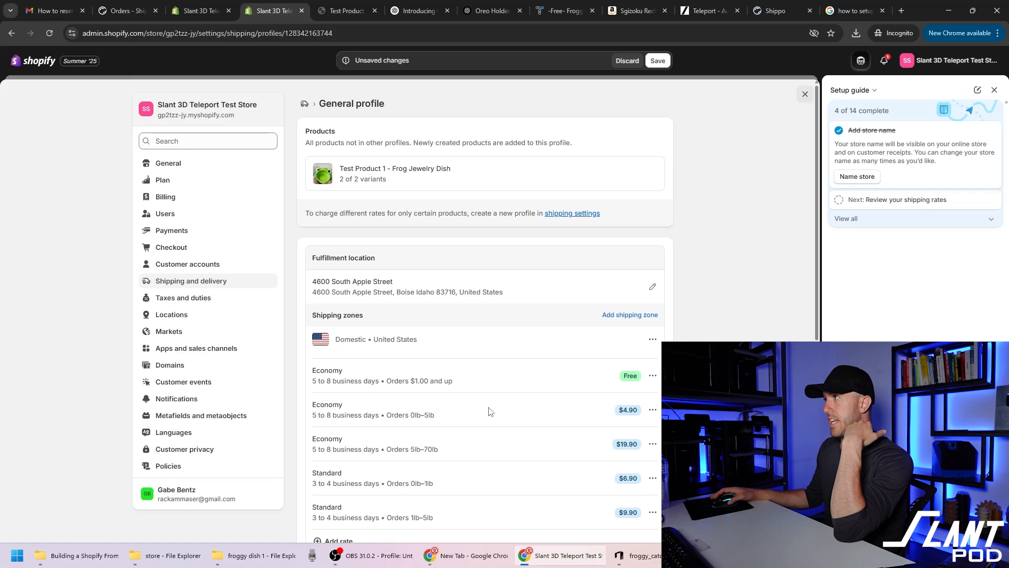
click(808, 98)
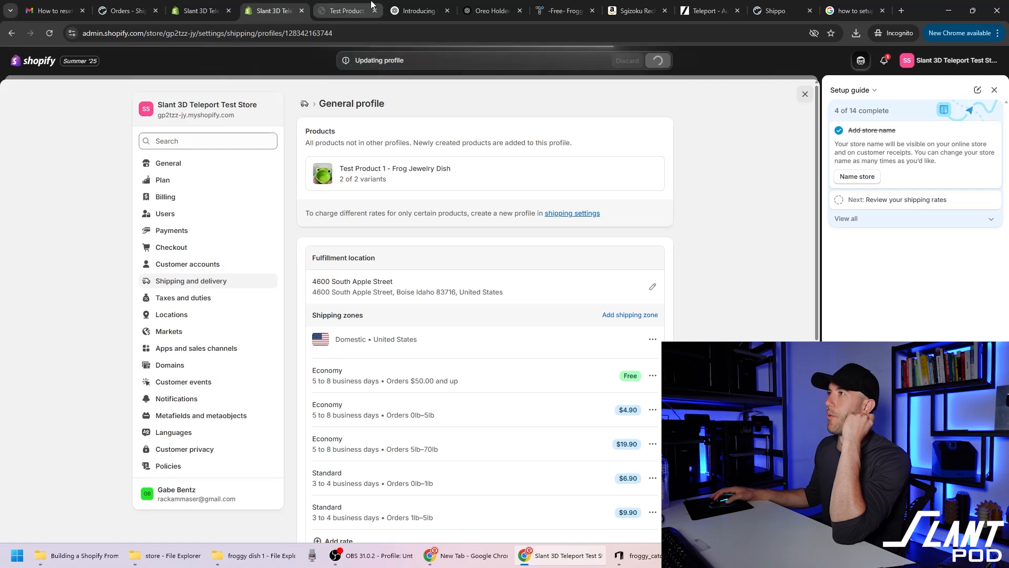
click(357, 10)
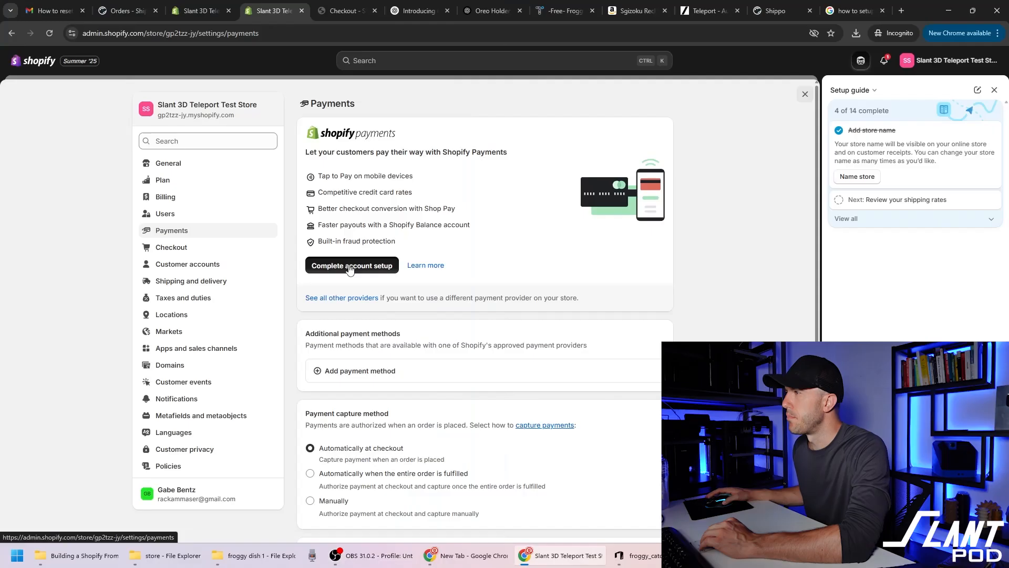
Step: Begin Shopify Payments account setup as an individual, then bring up the test checkout
click(349, 264)
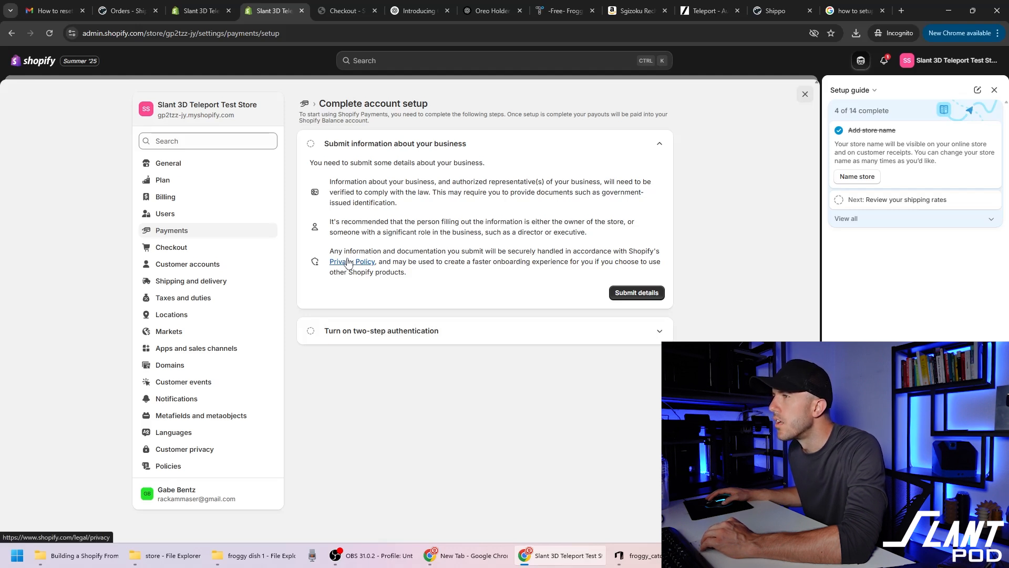
click(624, 305)
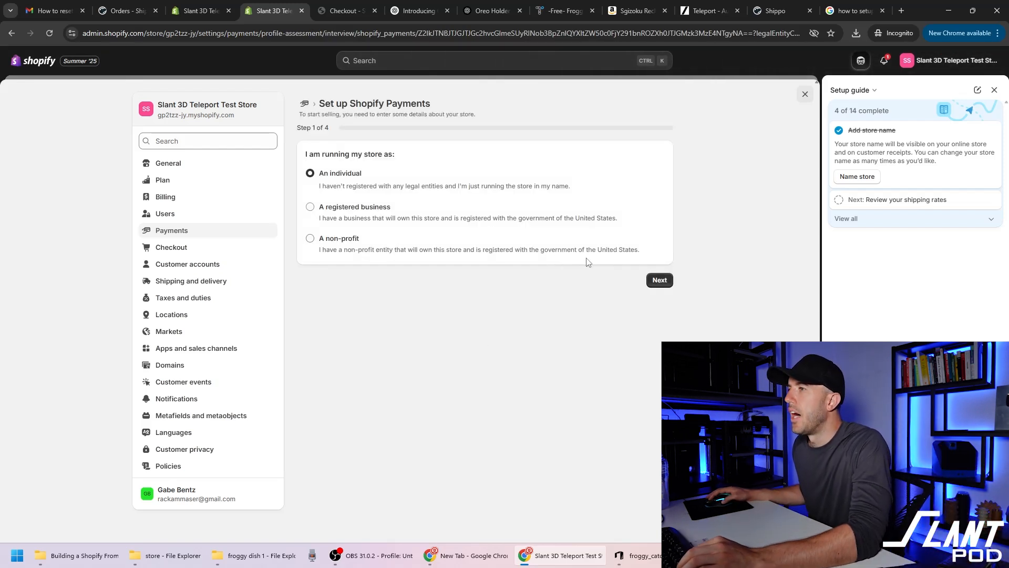
click(653, 280)
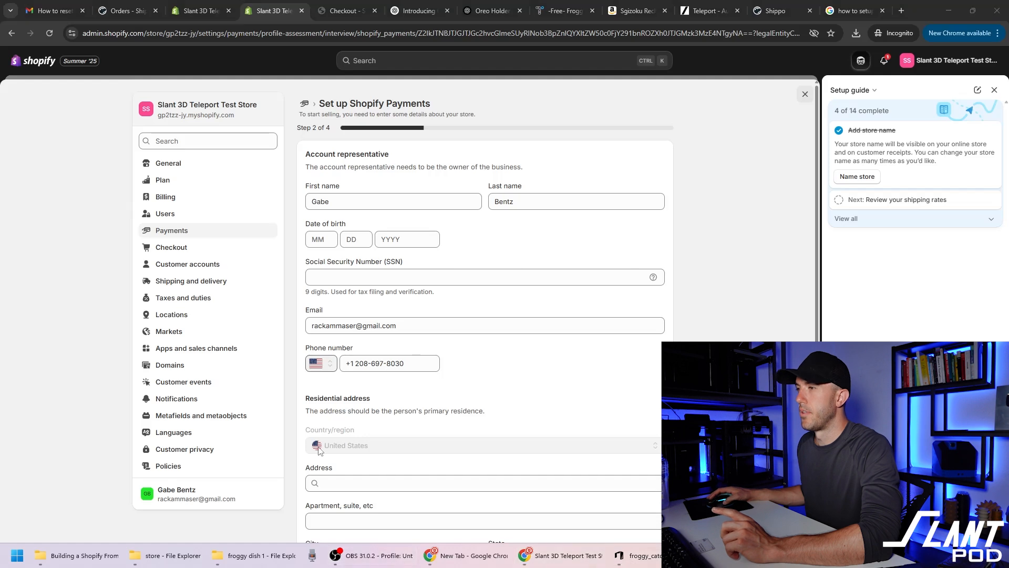
click(373, 555)
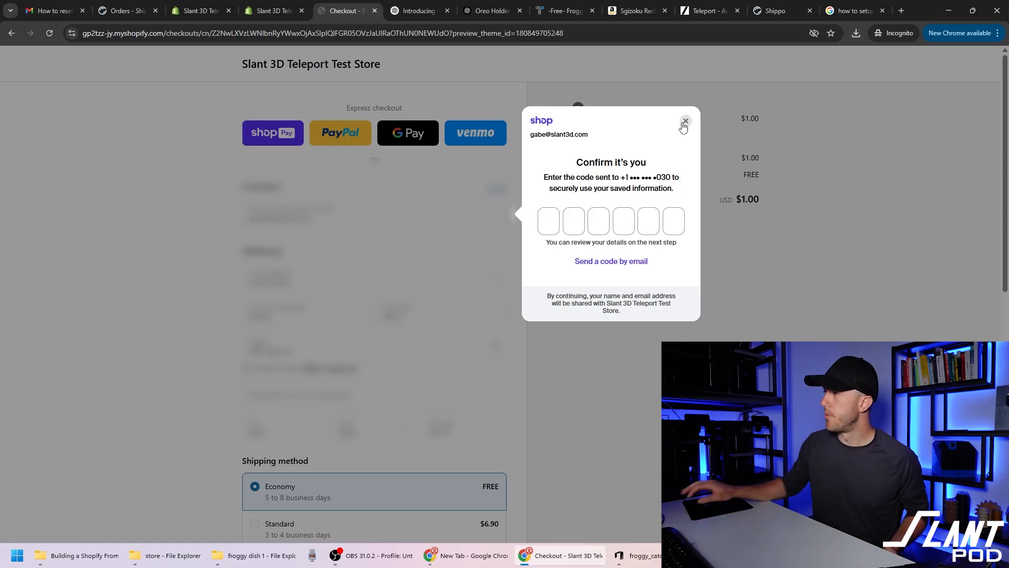
Step: Enter the Shop Pay verification code and pay for the $1.00 Frog Jewelry Dish order
click(546, 216)
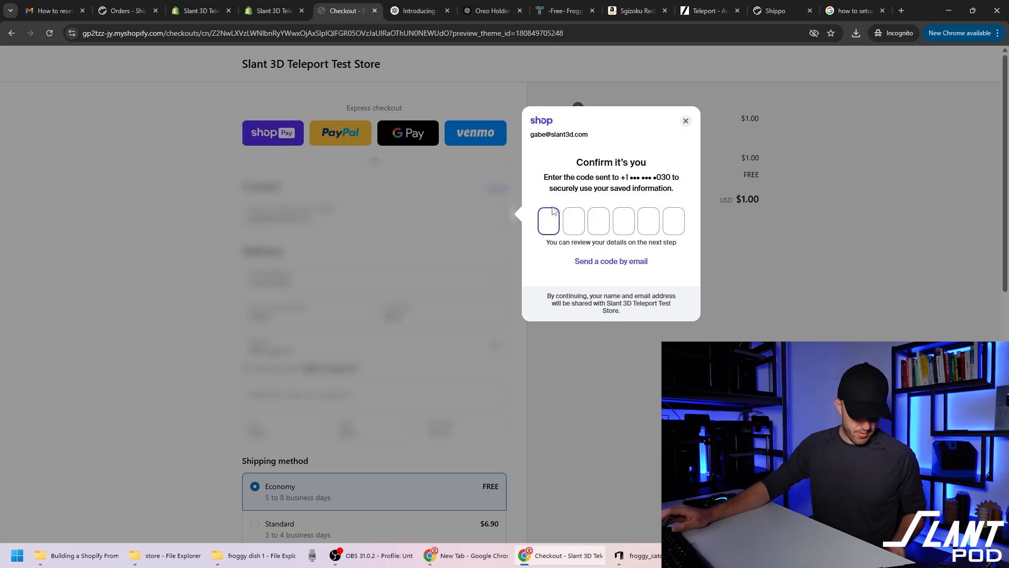
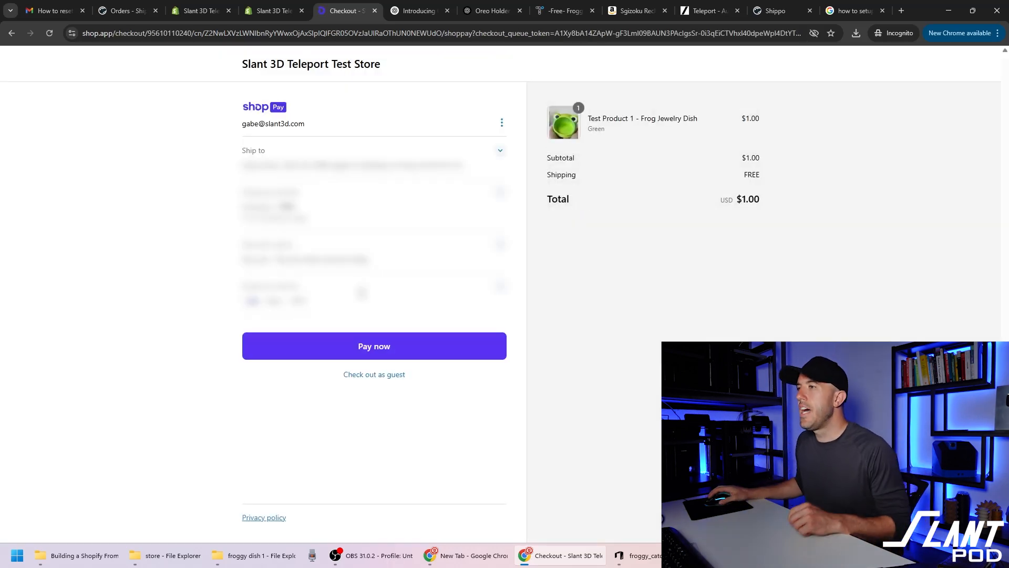
click(400, 351)
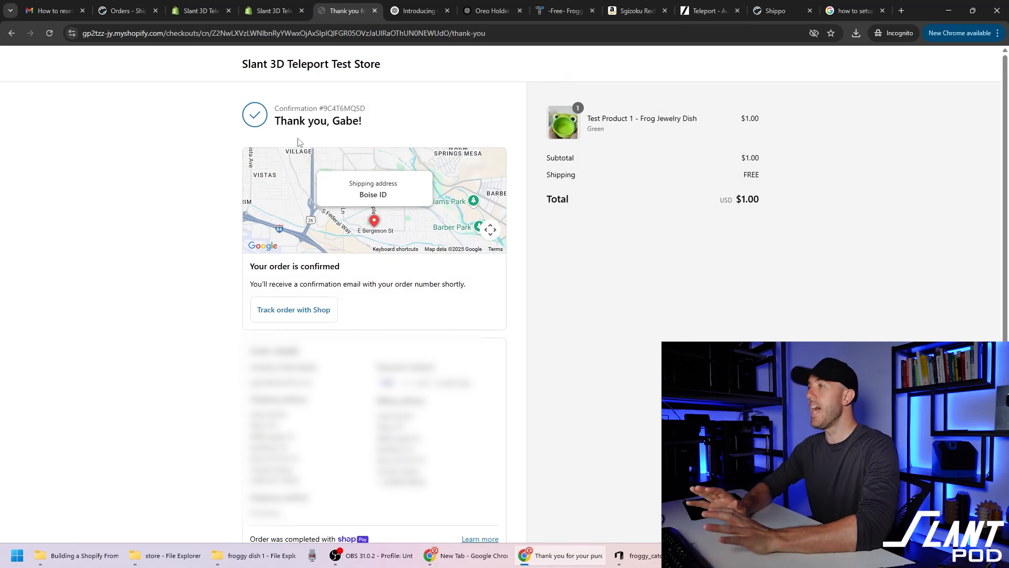
click(274, 9)
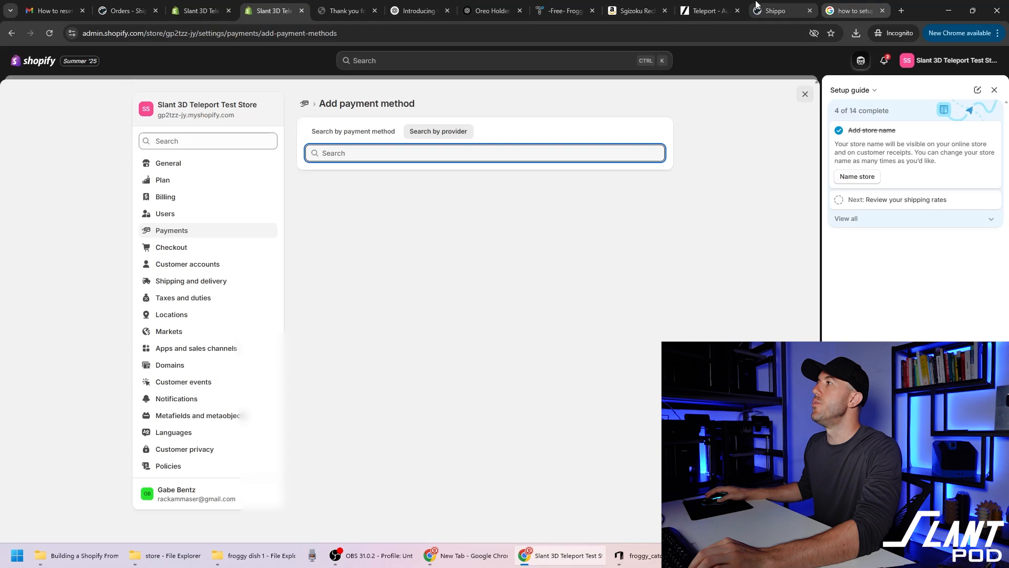
Step: Return to Shippo's Orders list and reload it to pull in order #1001
click(756, 7)
click(497, 233)
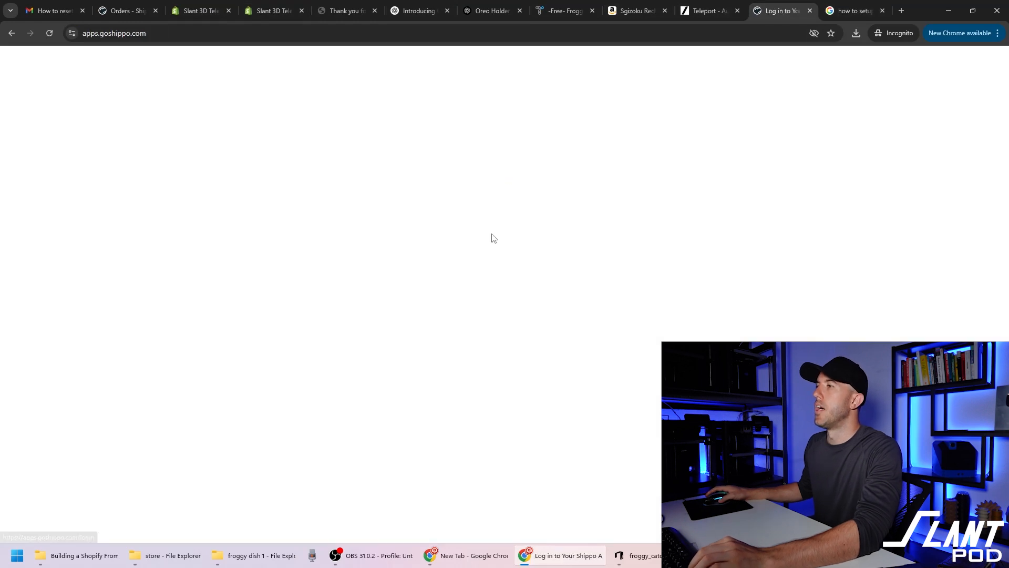
click(810, 11)
click(134, 11)
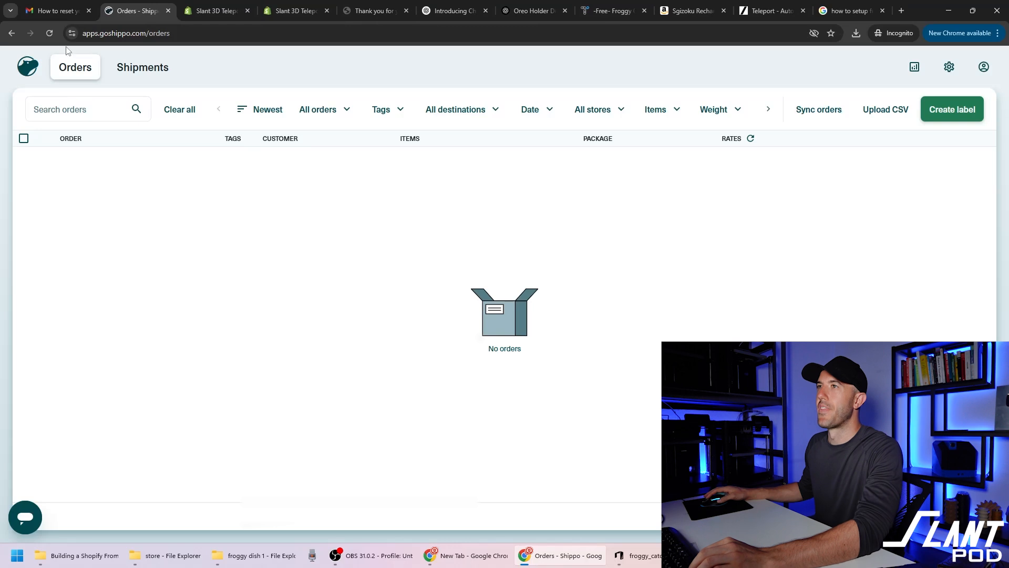
click(51, 34)
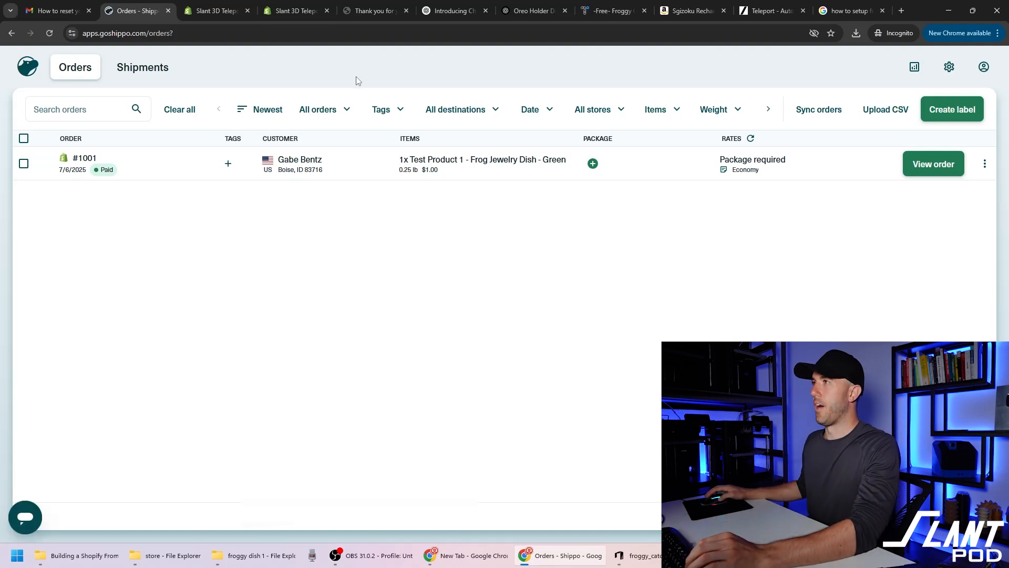
Step: Move the Teleport tab beside the store pages and view its empty orders list
drag(769, 11, 214, 4)
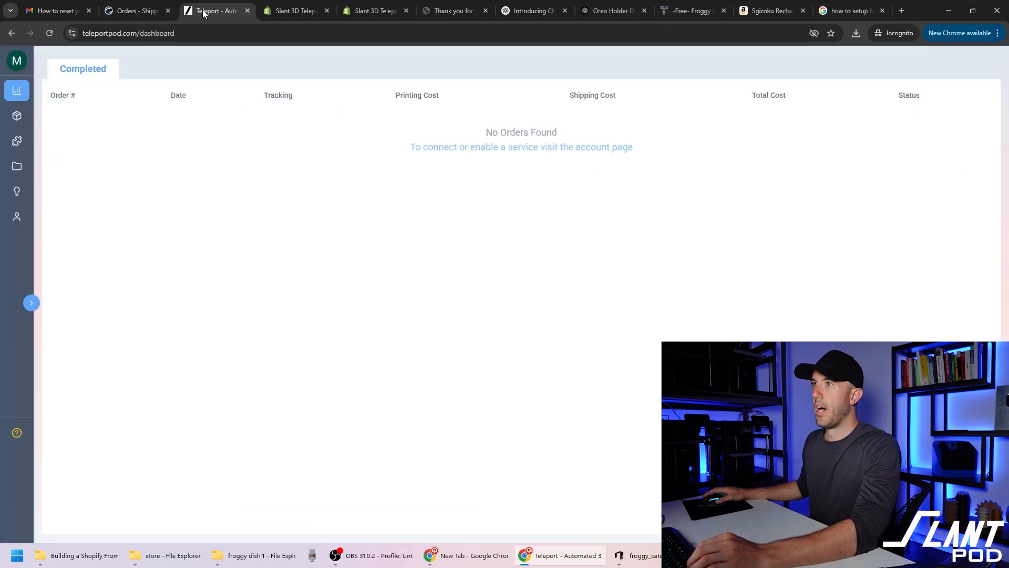
click(51, 33)
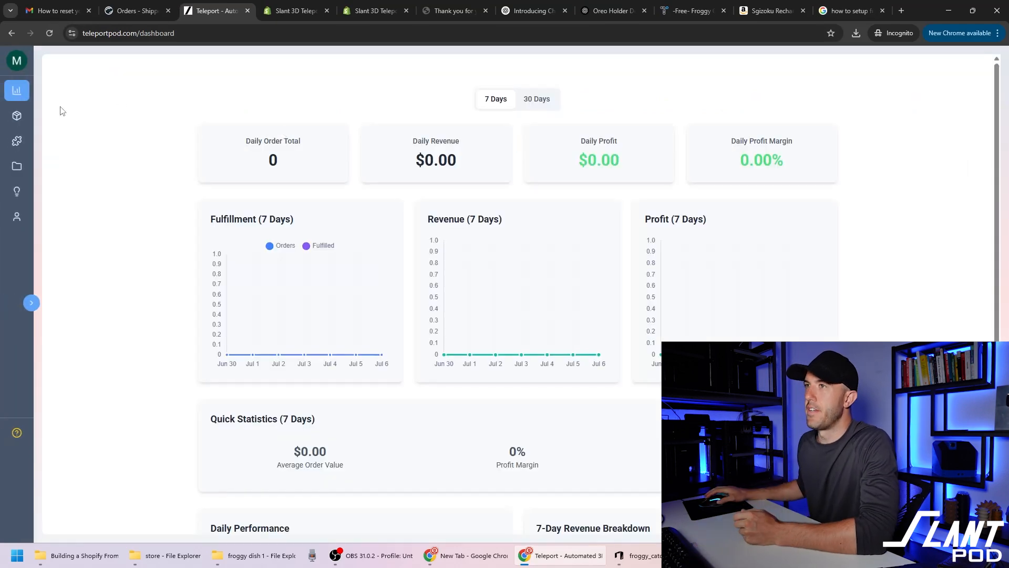
click(18, 120)
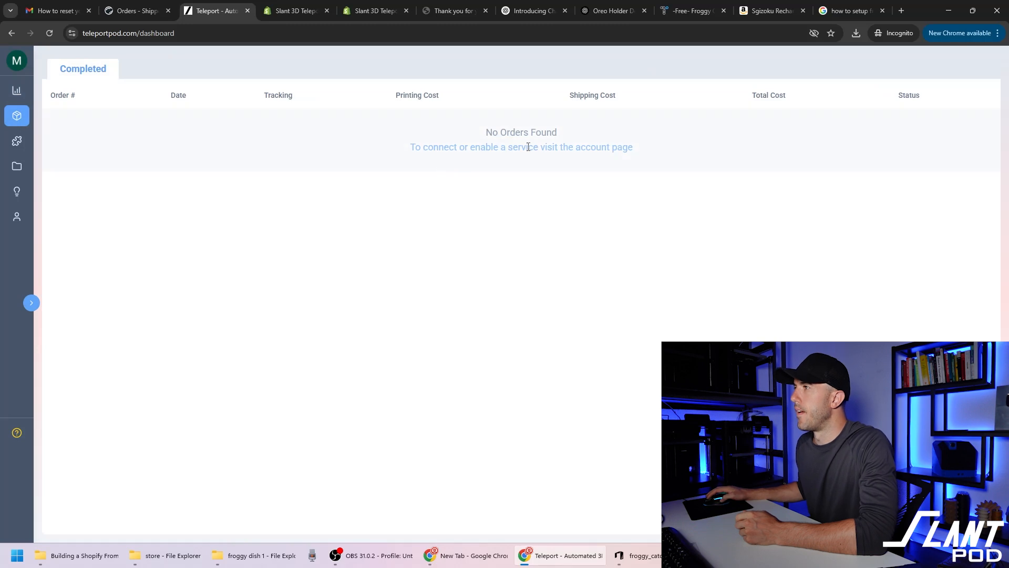
Step: Turn on Shippo Orders in Teleport's Fulfillment Settings and confirm order #1001 appears
click(17, 216)
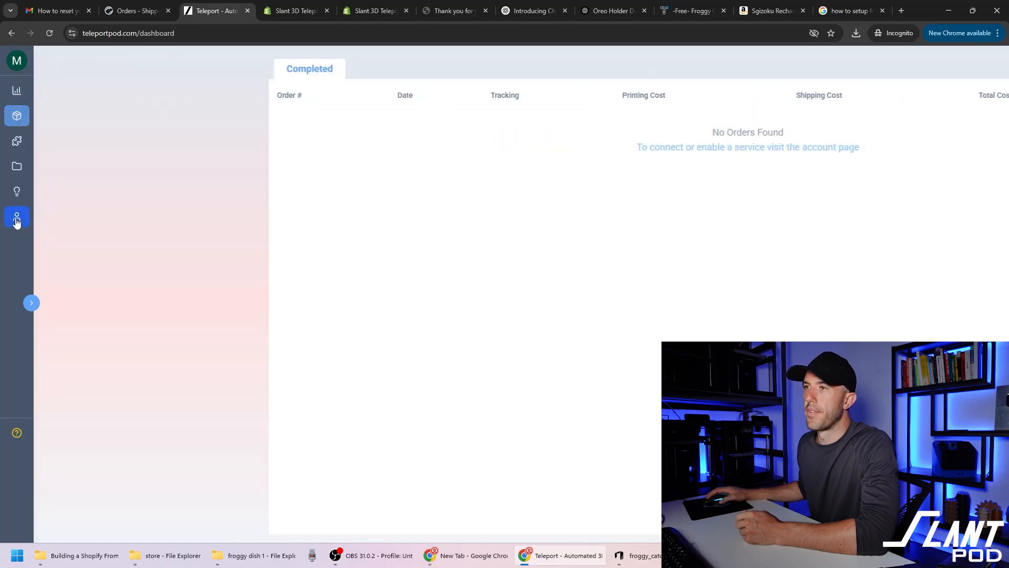
scroll(277, 326, down, 2)
scroll(284, 347, down, 1)
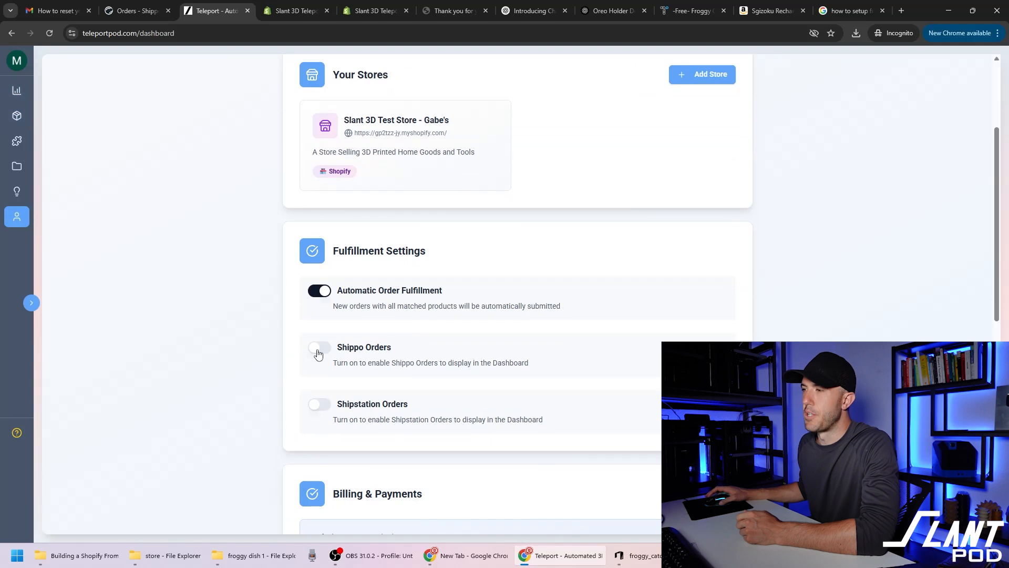
click(318, 352)
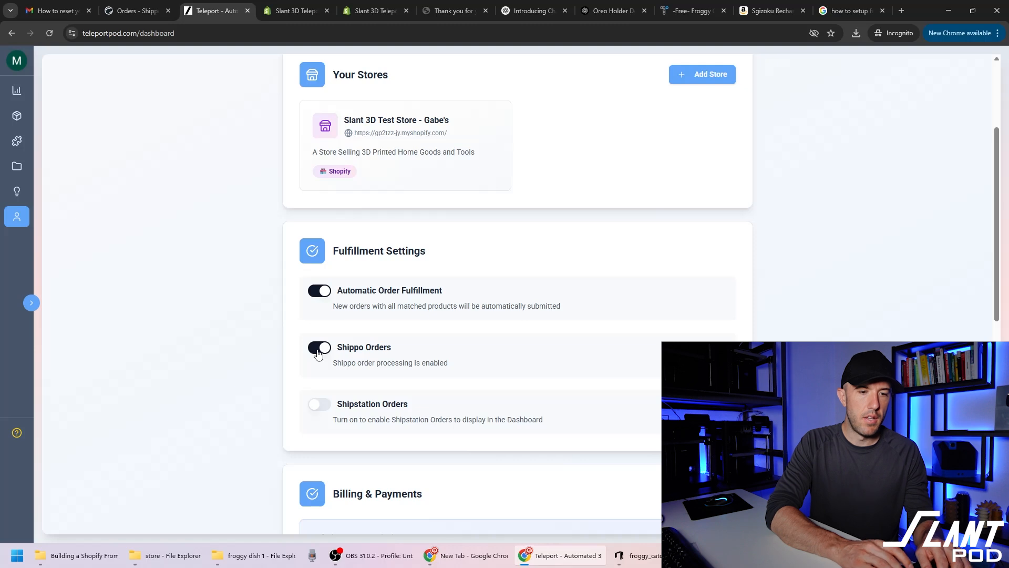
click(17, 116)
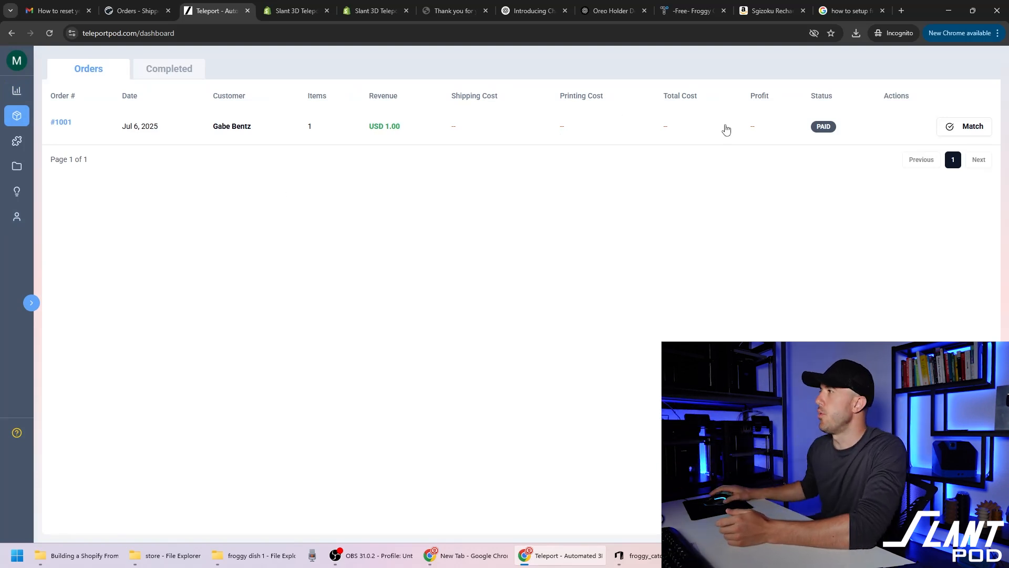
Step: Open the uploaded print files and view pricing for froggy_catch_all_blackparts.stl
click(967, 129)
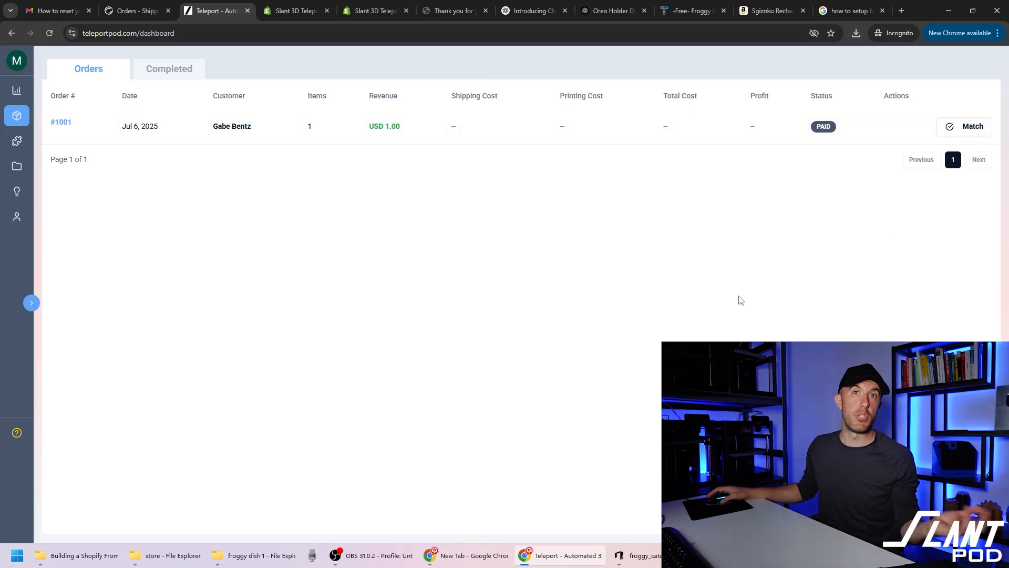
click(19, 169)
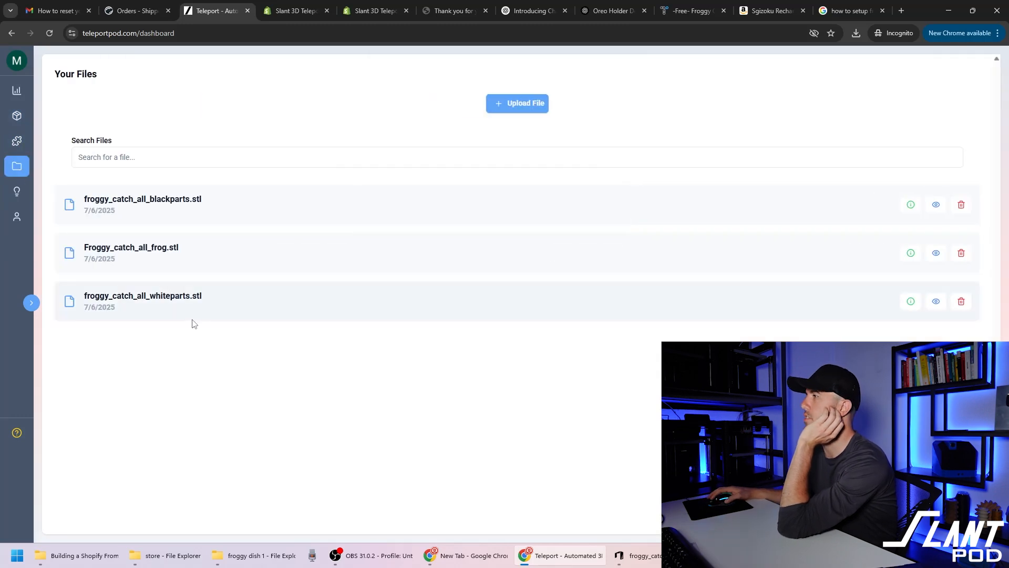
click(910, 206)
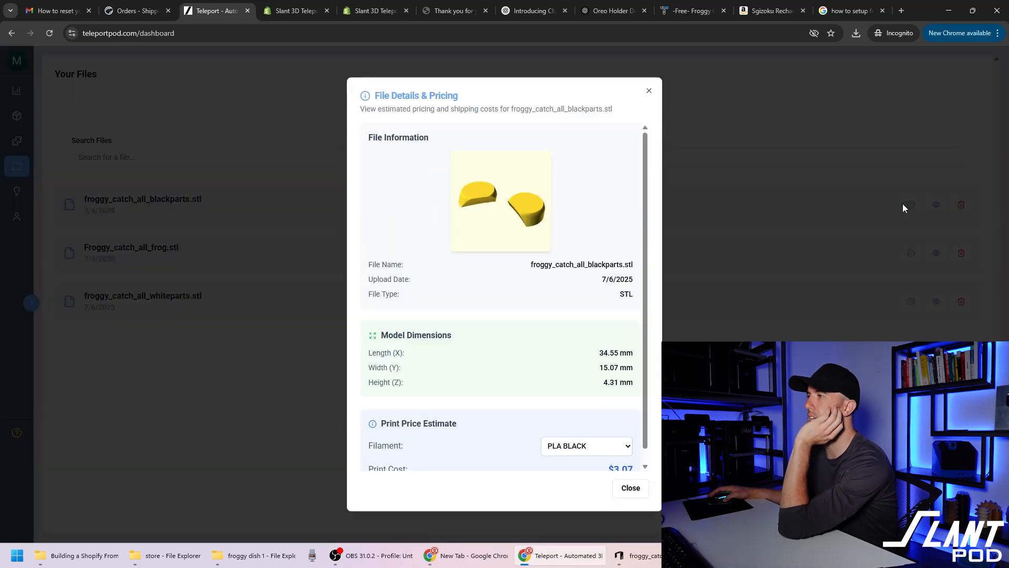
scroll(544, 320, down, 1)
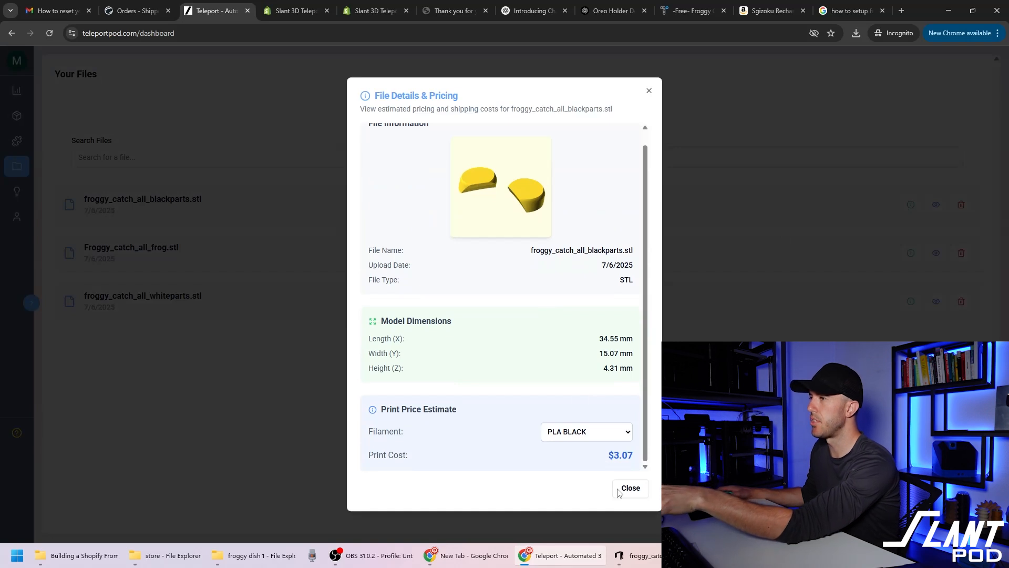
Step: Try PLA PURPLE and PLA PINK filaments, then view pricing for Froggy_catch_all_frog.stl
click(609, 432)
click(578, 339)
click(617, 439)
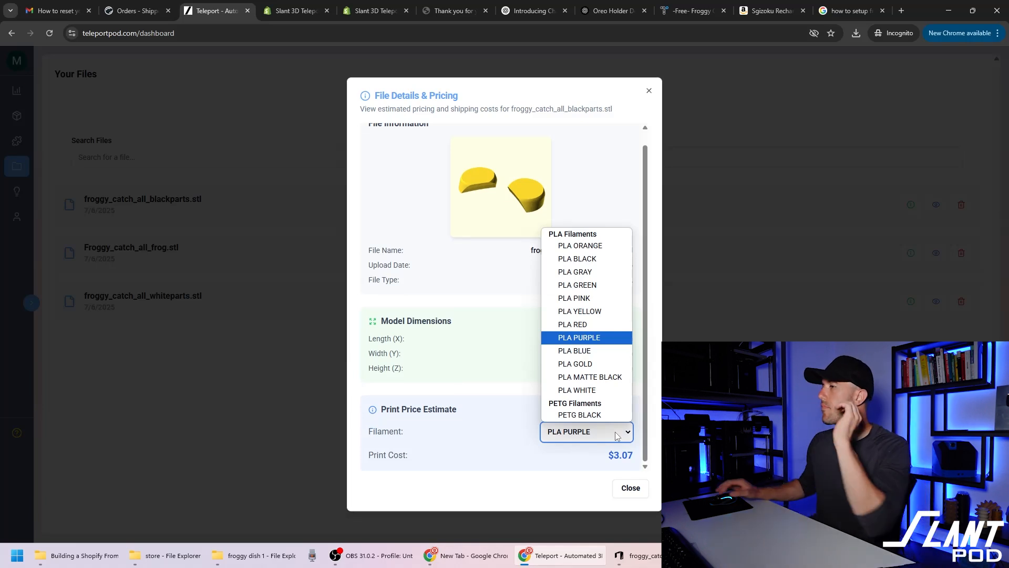
click(571, 298)
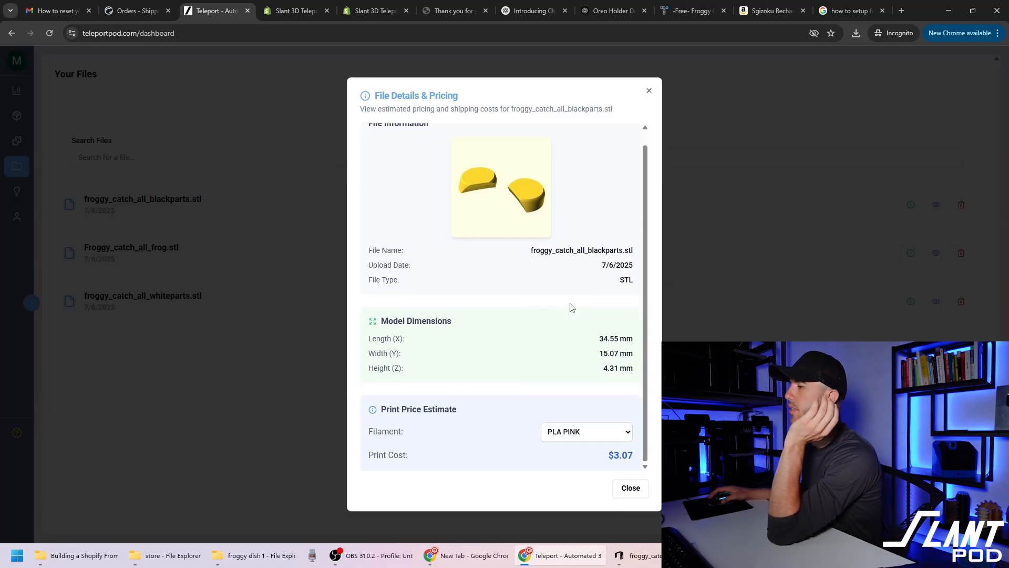
click(597, 430)
click(443, 247)
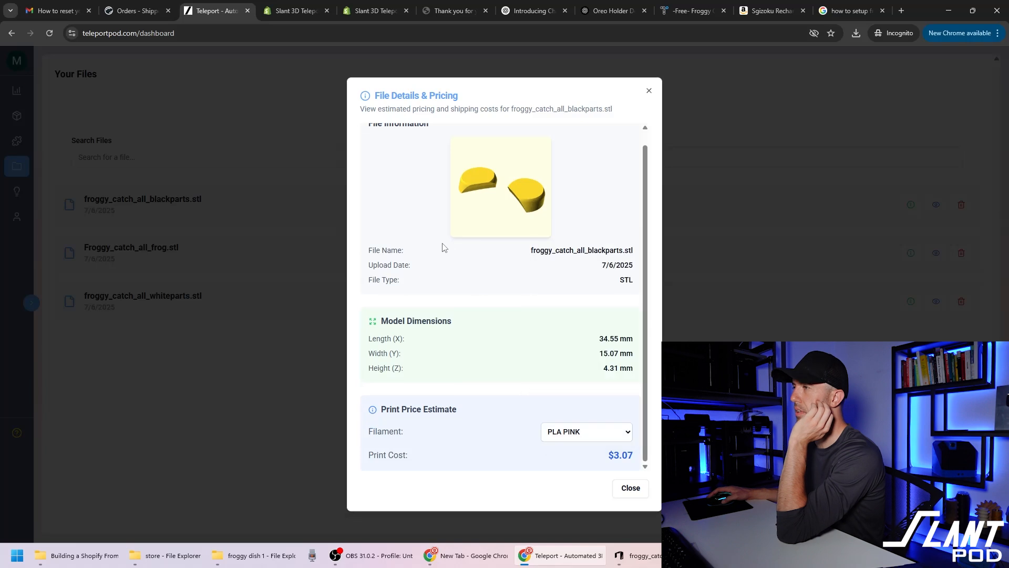
scroll(460, 305, up, 1)
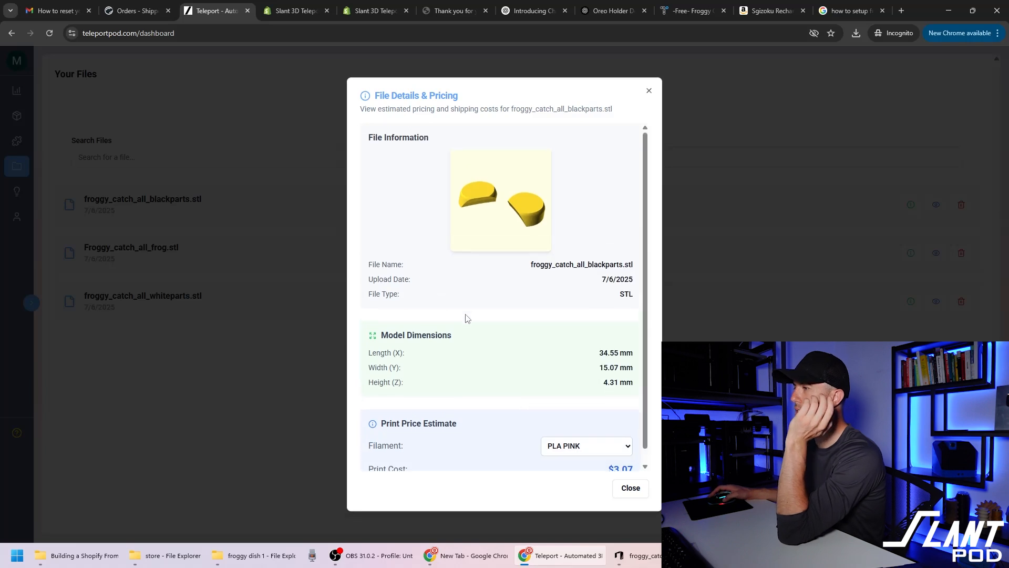
click(648, 92)
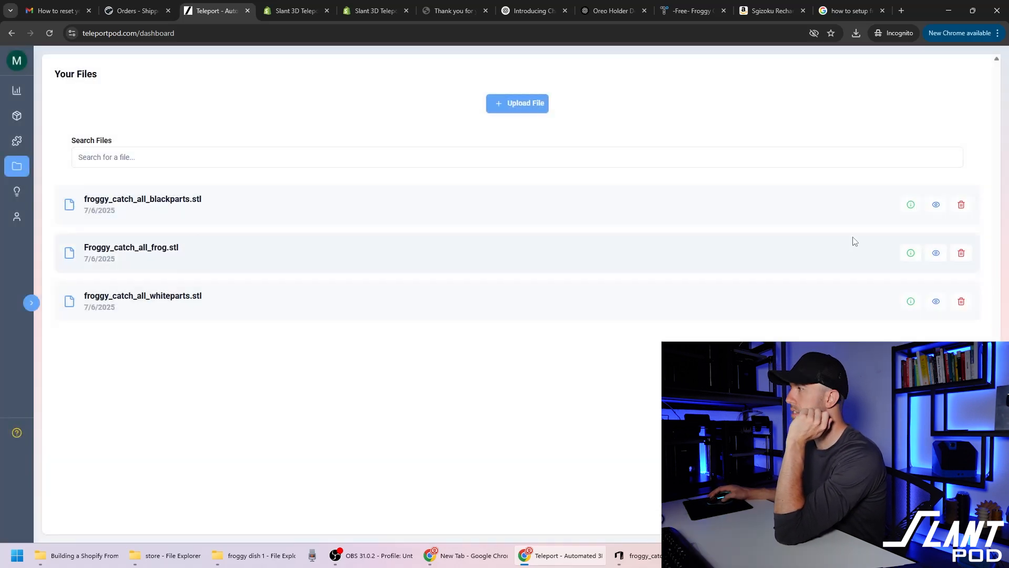
click(910, 252)
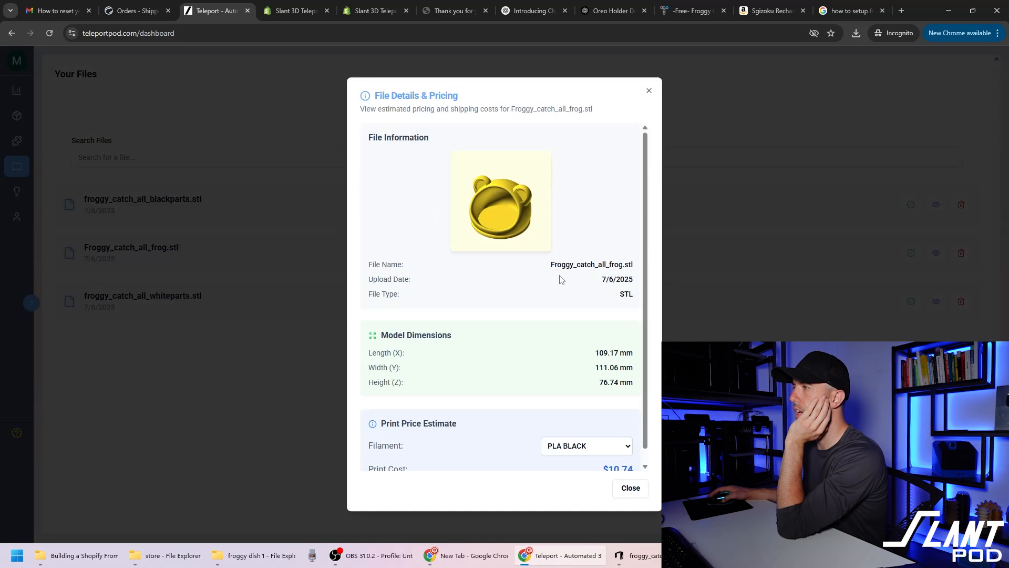
scroll(562, 281, down, 1)
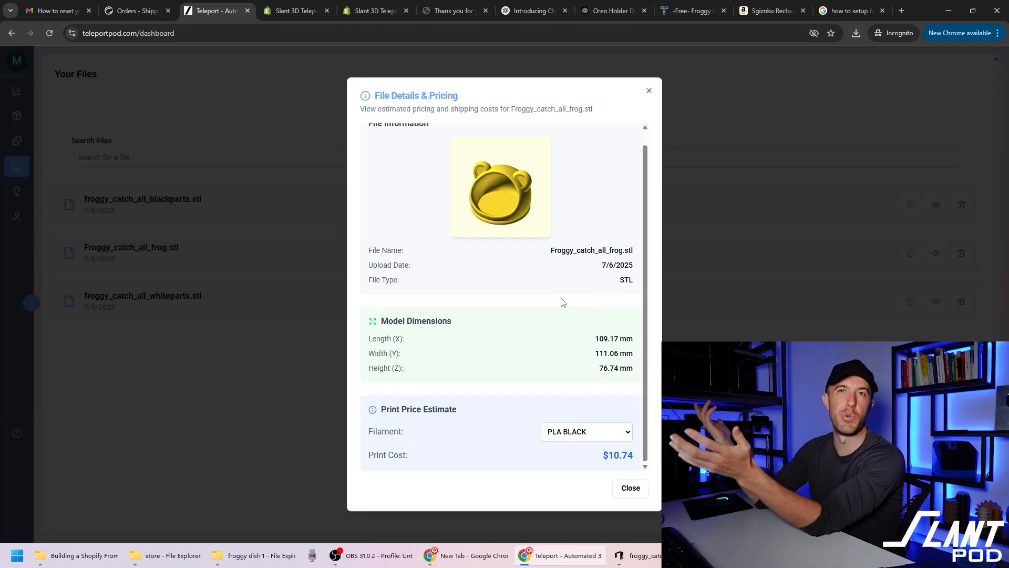
click(649, 93)
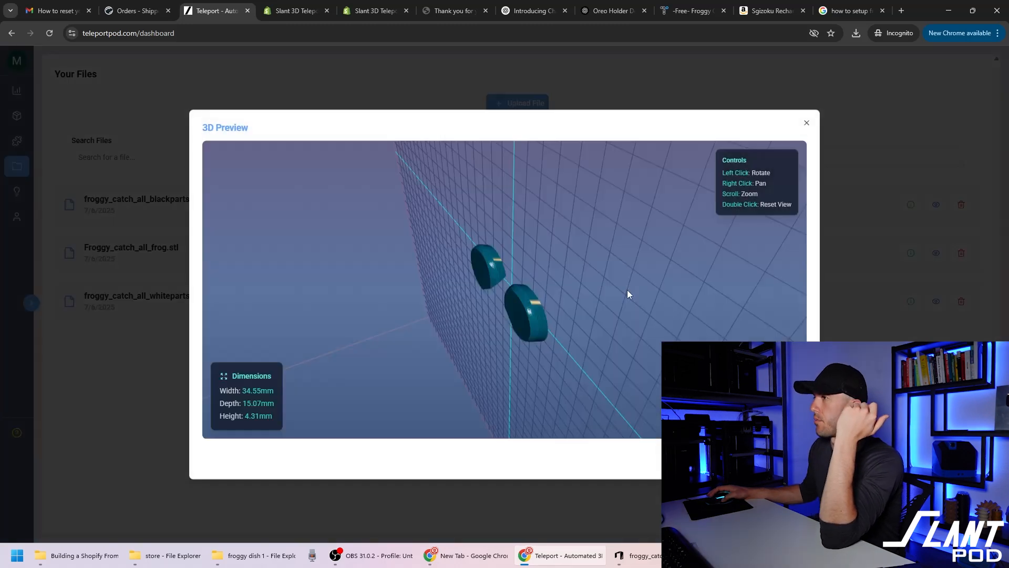
drag(626, 289, 590, 304)
click(807, 122)
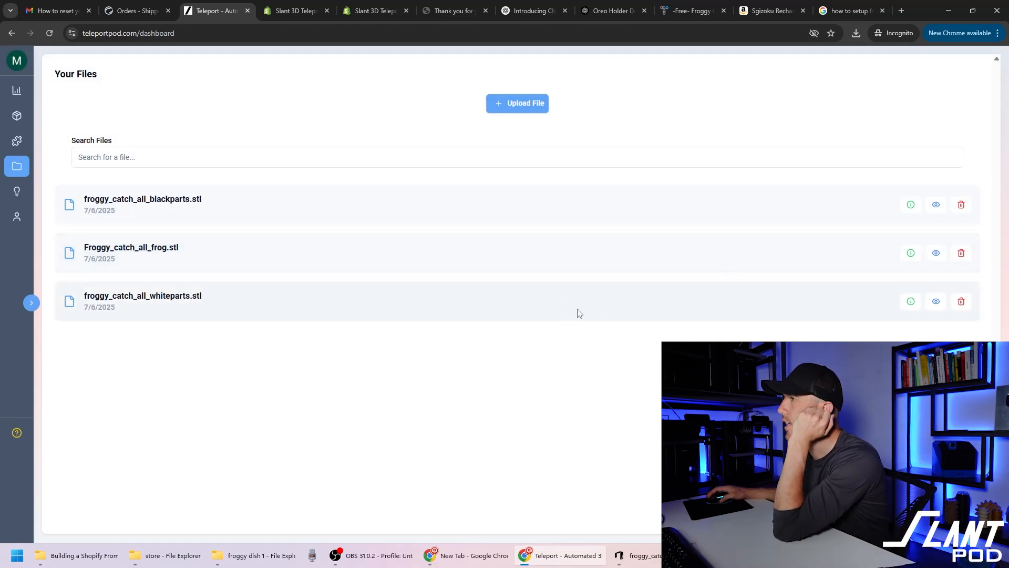
Step: From the Orders list, start matching order #1001 and pick the frogdish_1_green product
click(16, 117)
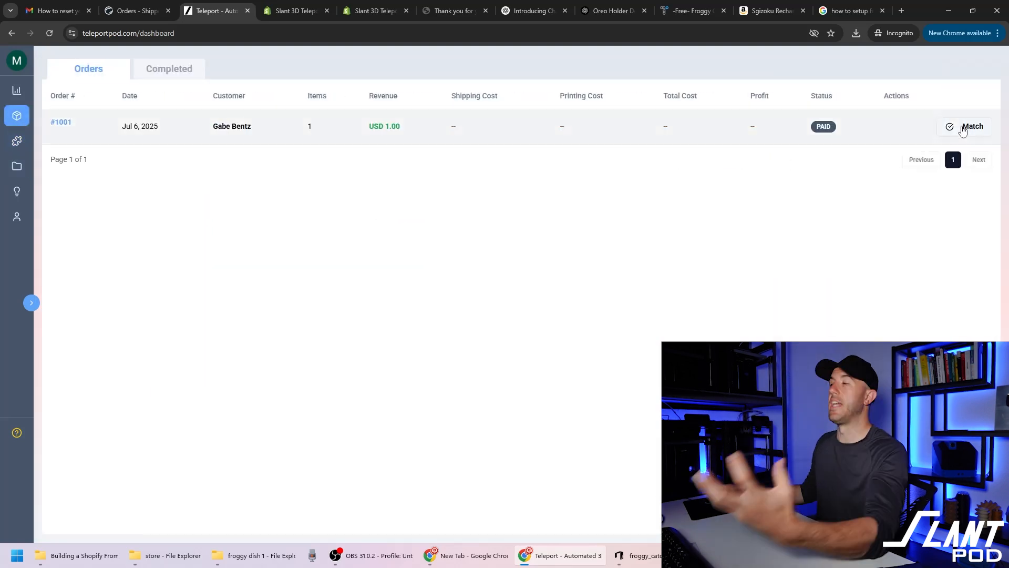
click(962, 129)
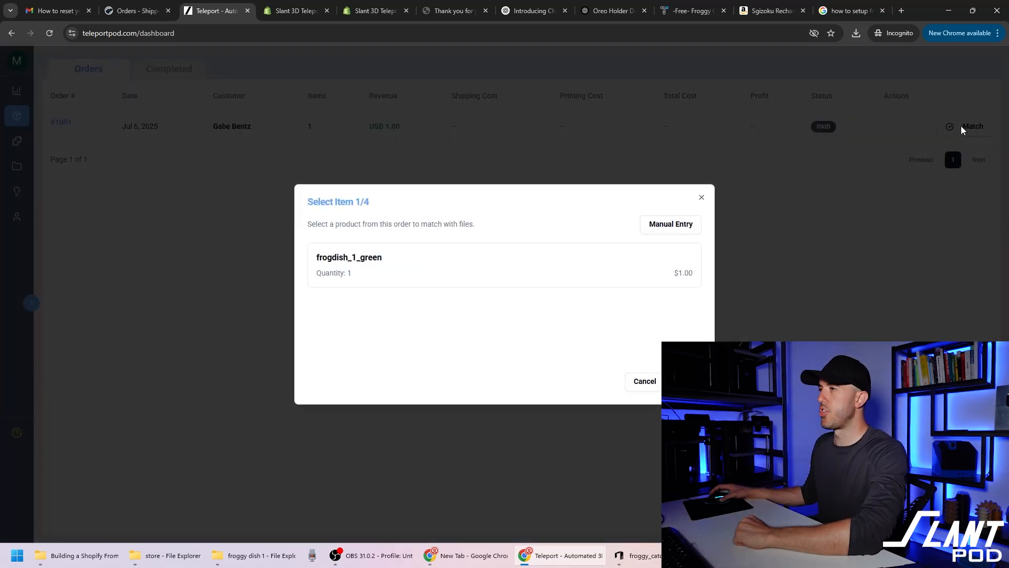
click(399, 279)
triple_click(409, 271)
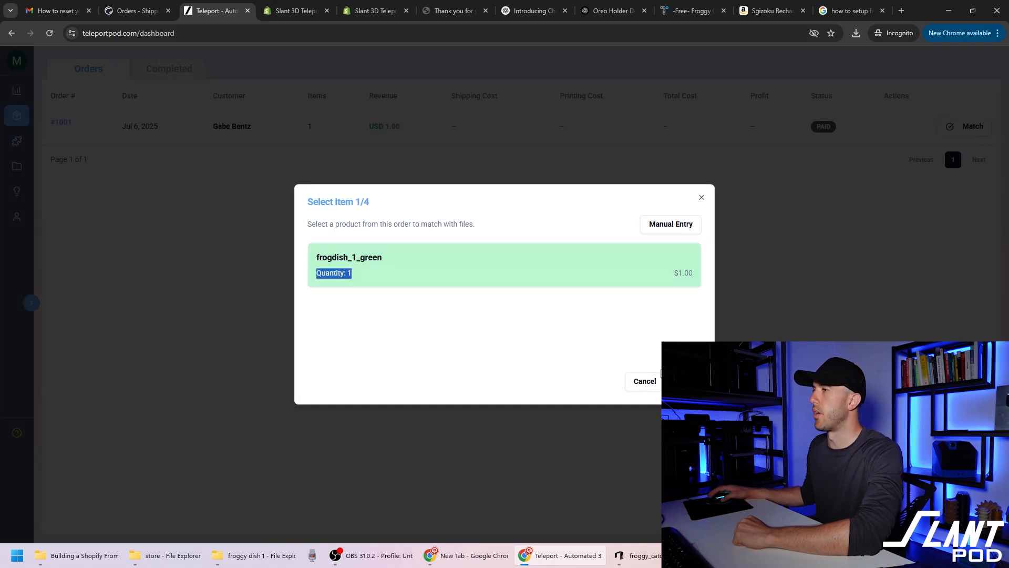
Step: Try and cancel manual SKU entry, then restart the match and continue to file selection
click(666, 225)
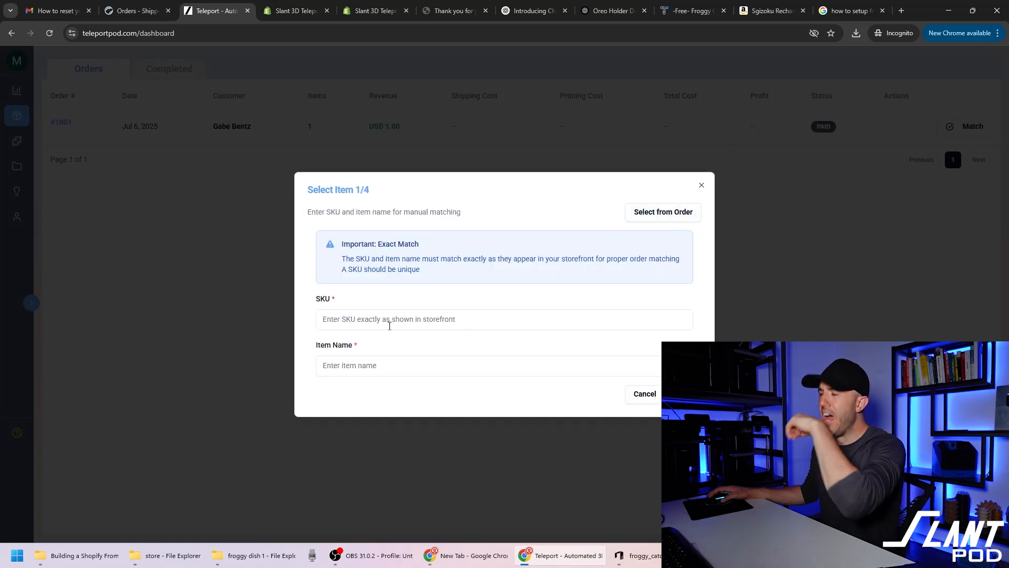
click(635, 400)
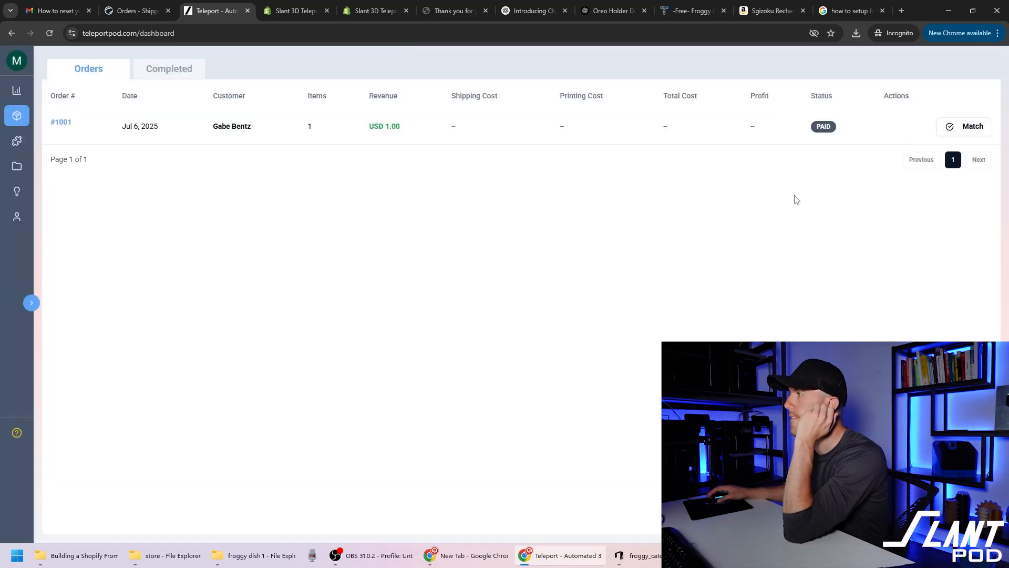
click(949, 130)
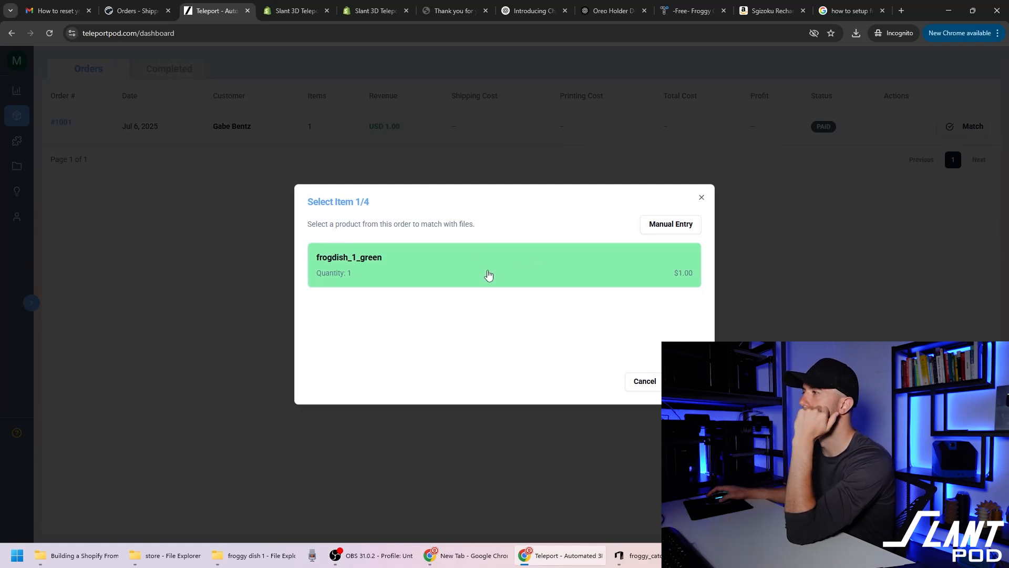
click(685, 382)
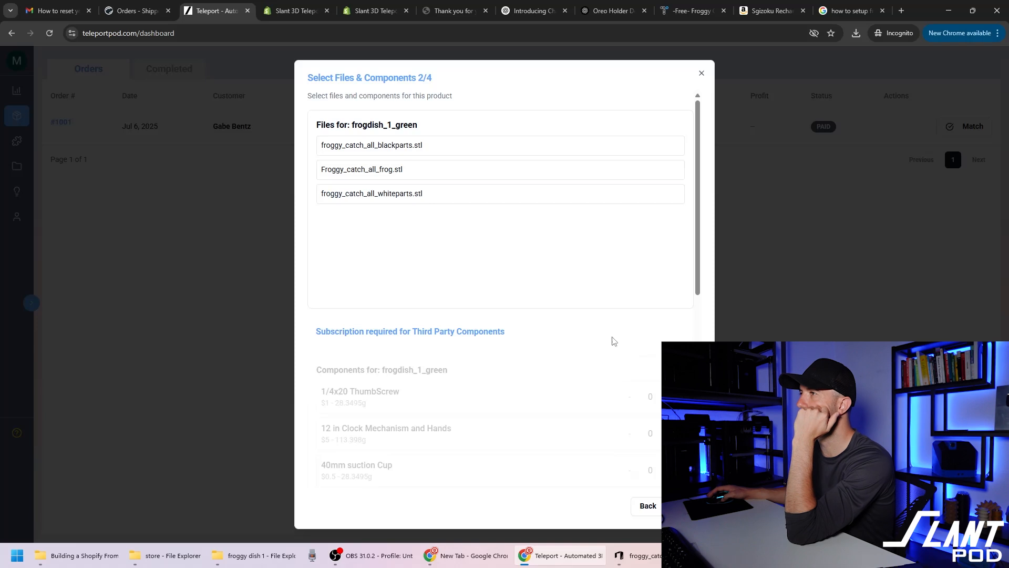
Step: Select the frog, blackparts and whiteparts froggy_catch STL files for frogdish_1_green and proceed to materials
click(386, 177)
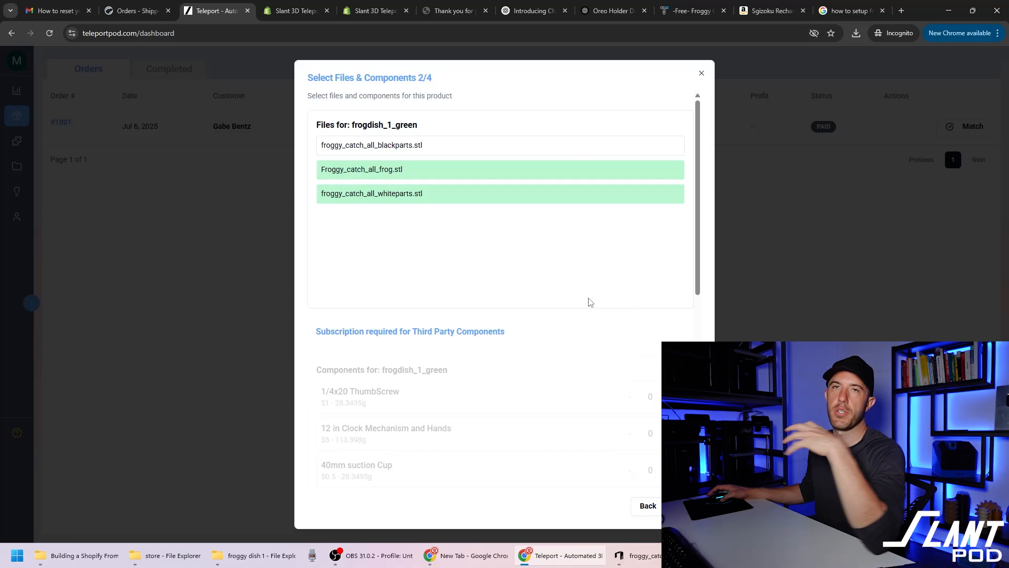
click(418, 146)
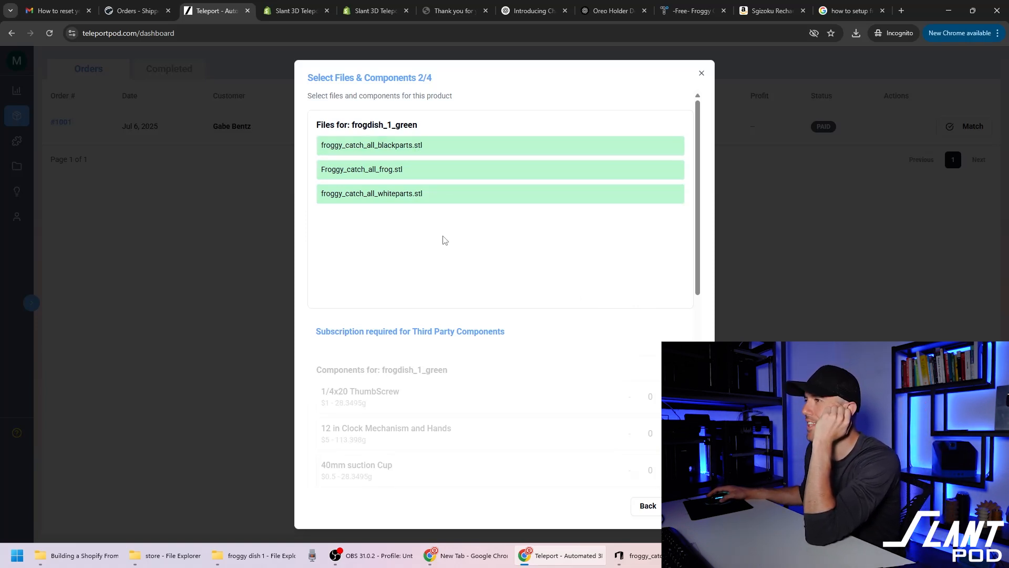
scroll(473, 379, down, 2)
scroll(508, 354, down, 3)
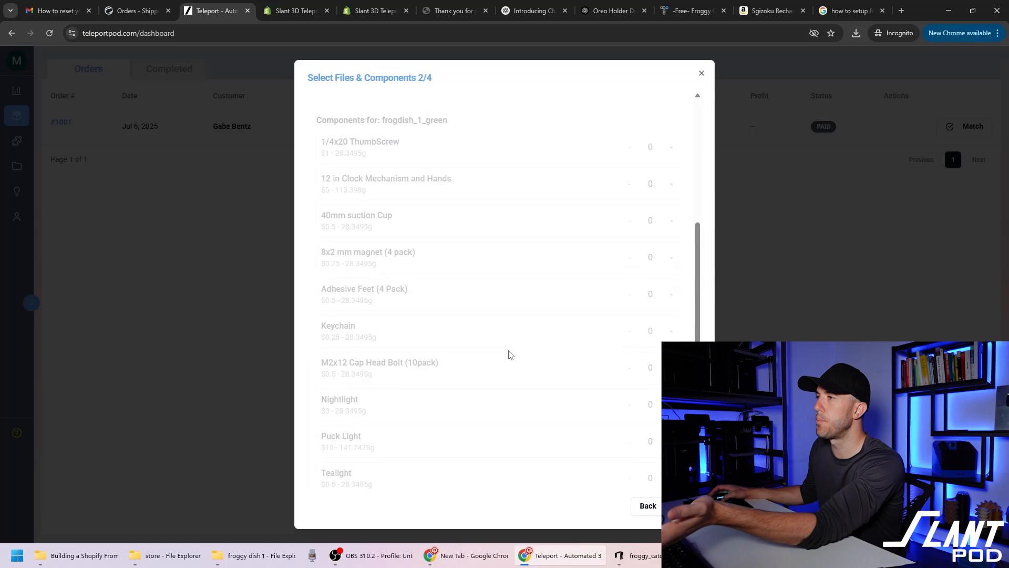
scroll(509, 353, up, 5)
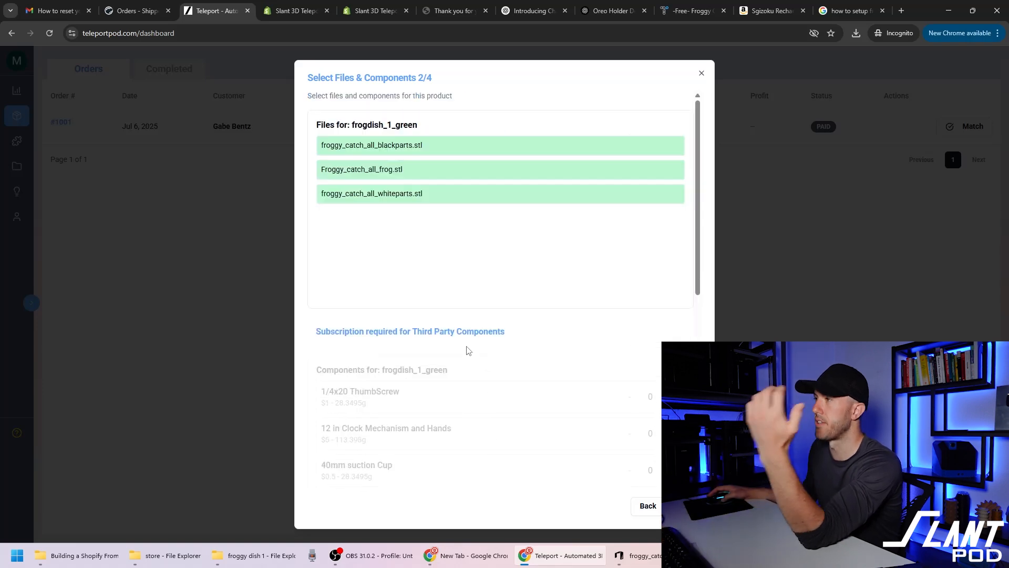
scroll(448, 299, down, 3)
scroll(462, 326, up, 3)
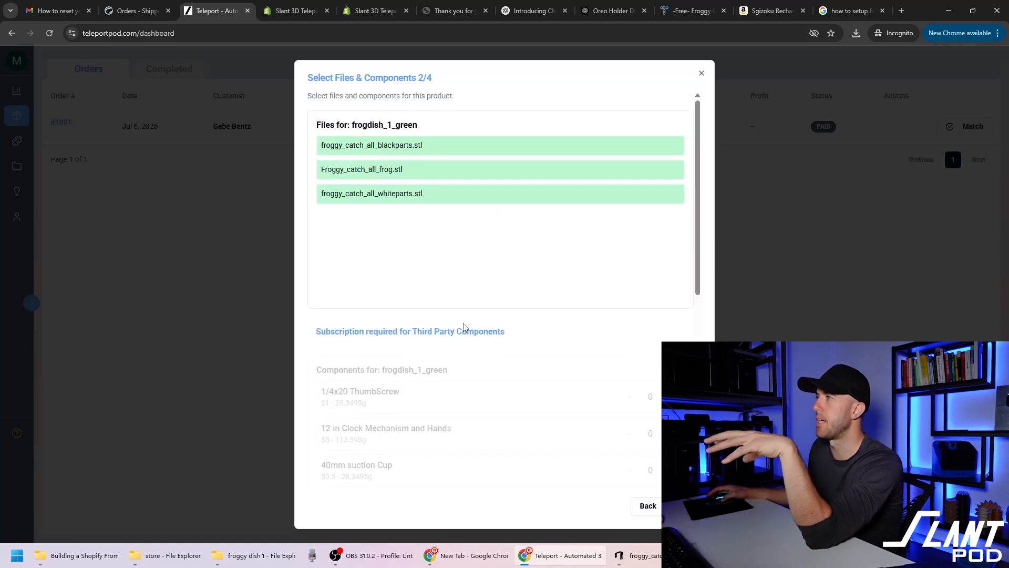
scroll(458, 321, down, 2)
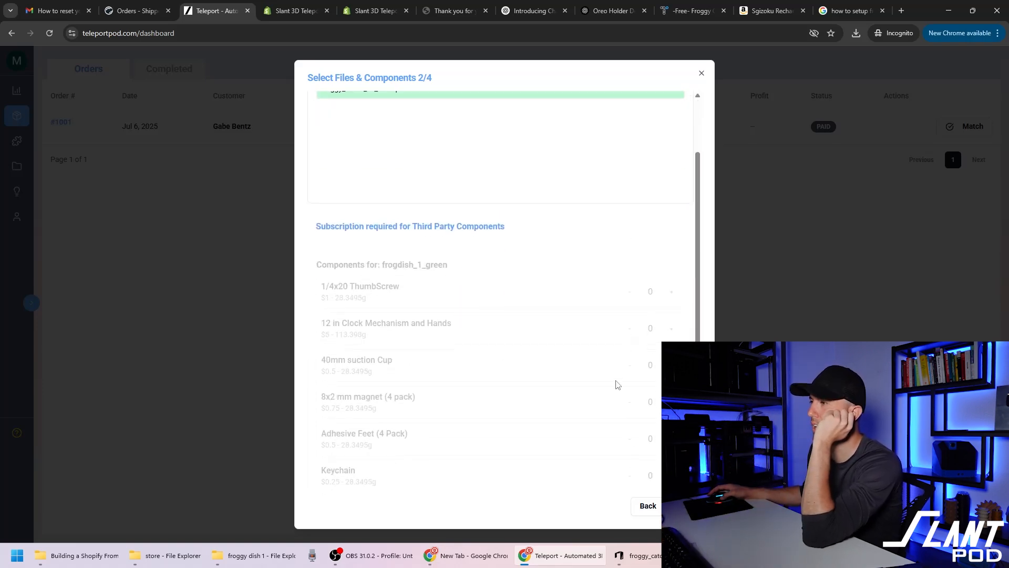
click(685, 505)
scroll(484, 358, up, 2)
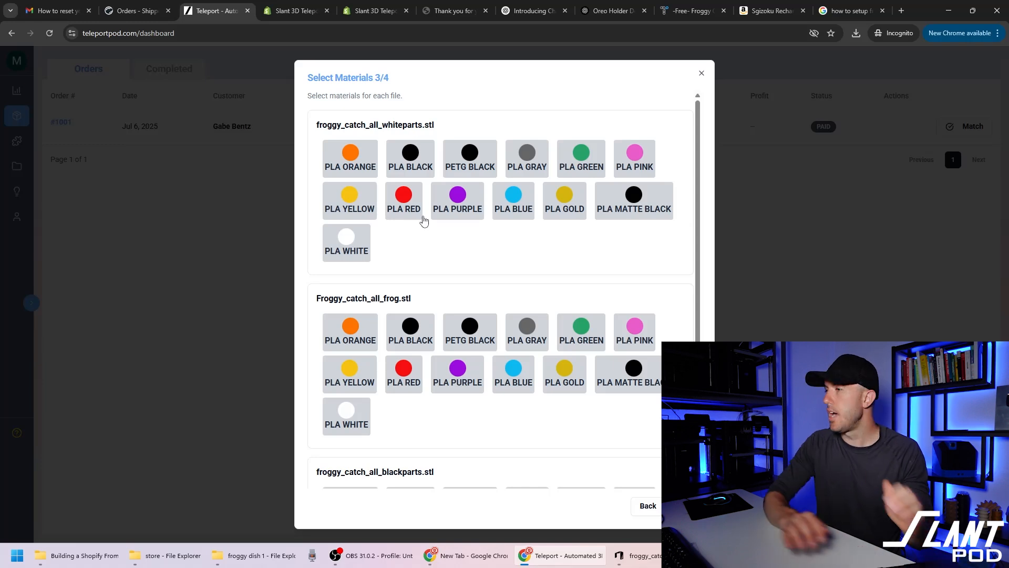
Step: Assign PLA WHITE to whiteparts, PLA GREEN to frog, PLA BLACK to blackparts, and create the match
click(352, 248)
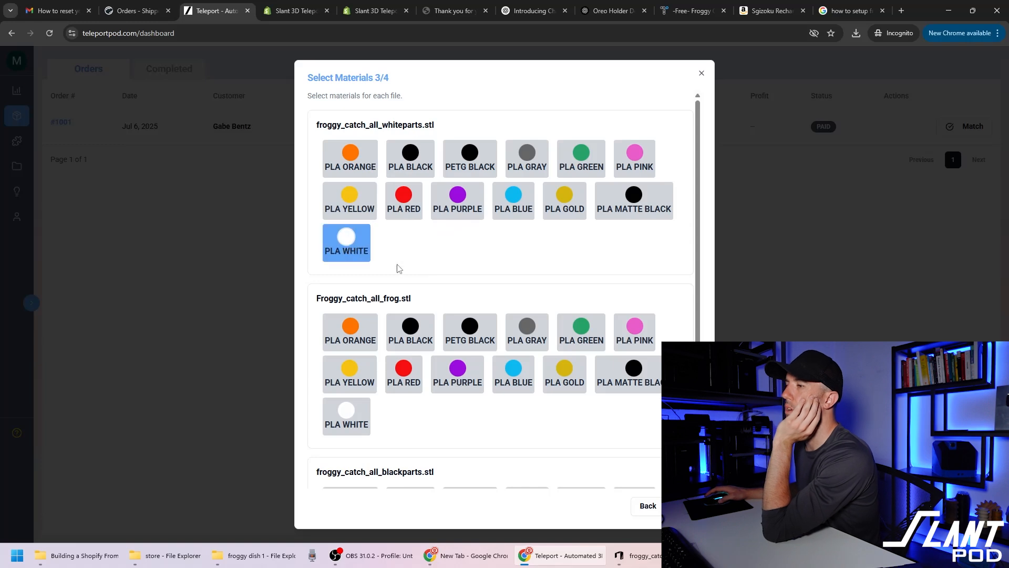
scroll(442, 295, down, 2)
click(591, 232)
scroll(484, 304, down, 1)
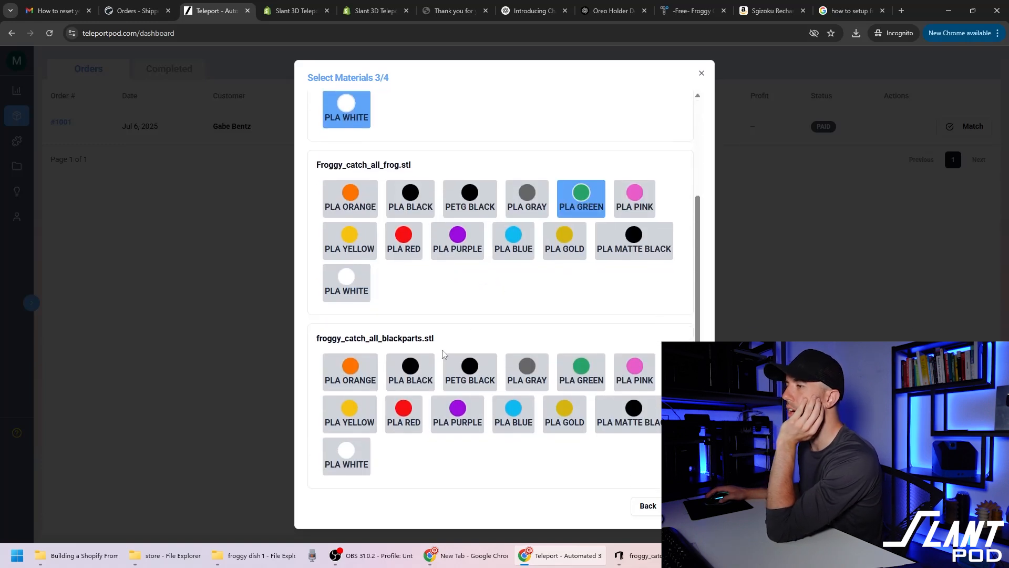
click(413, 382)
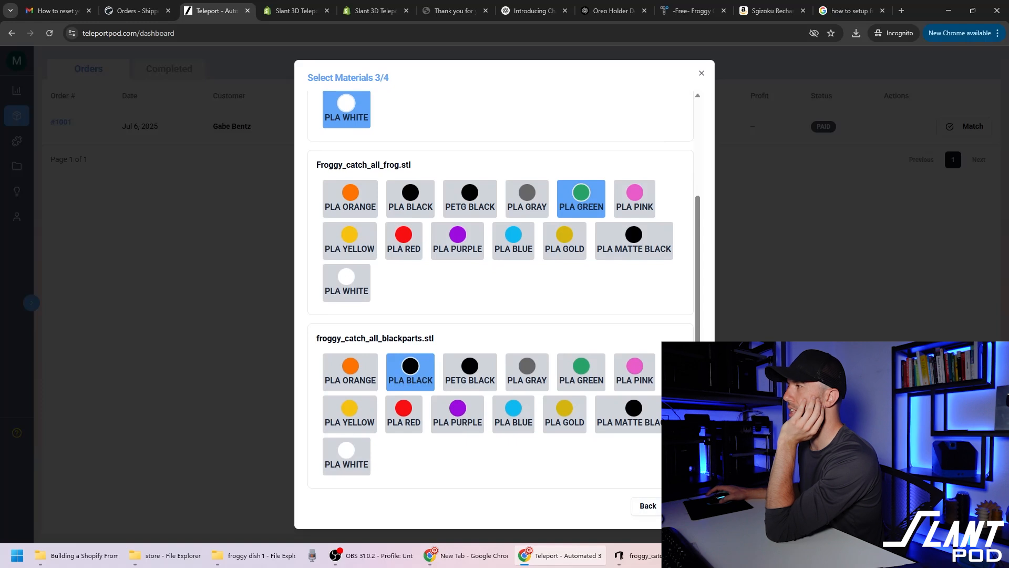
click(684, 506)
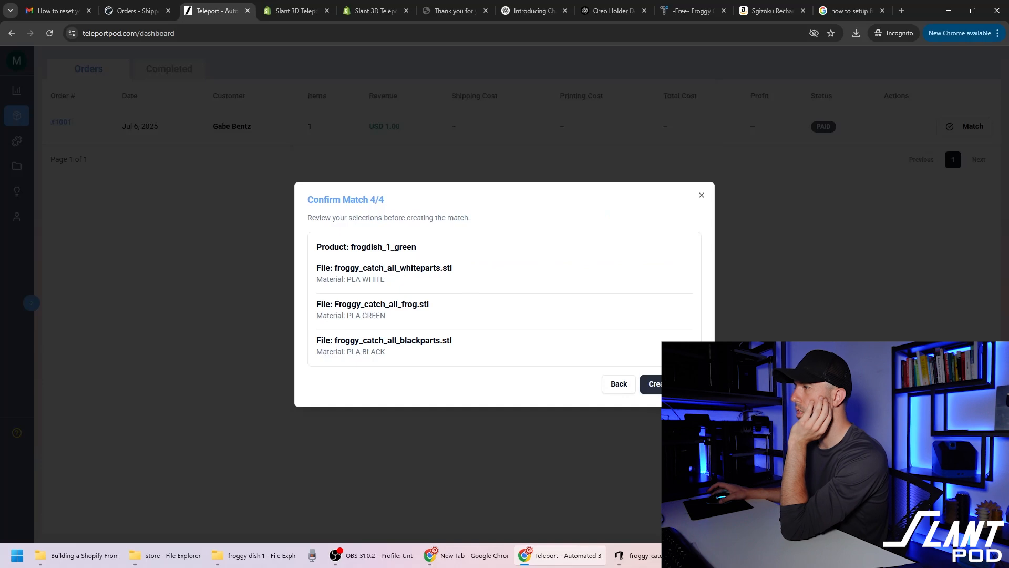
click(652, 384)
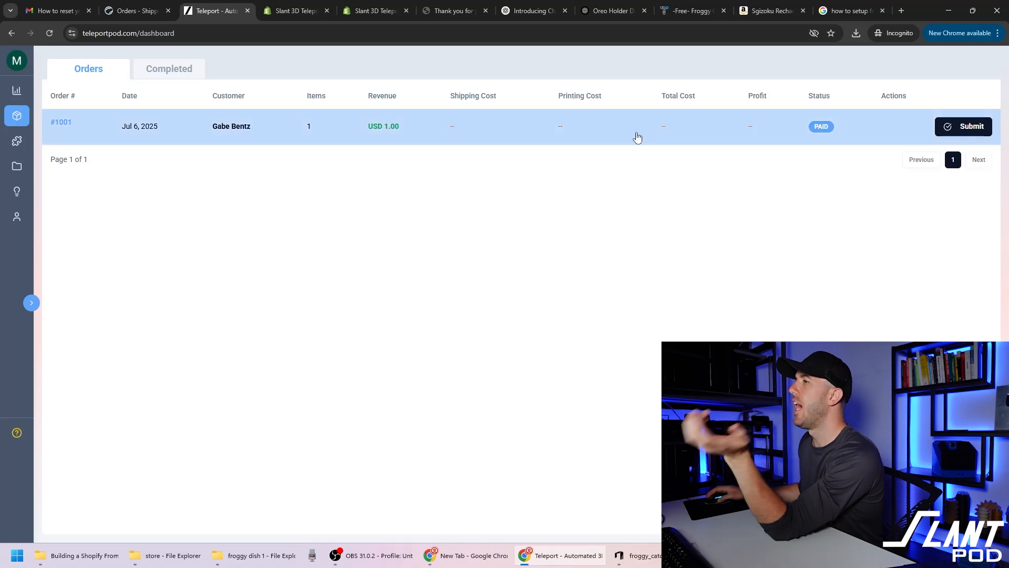
click(16, 168)
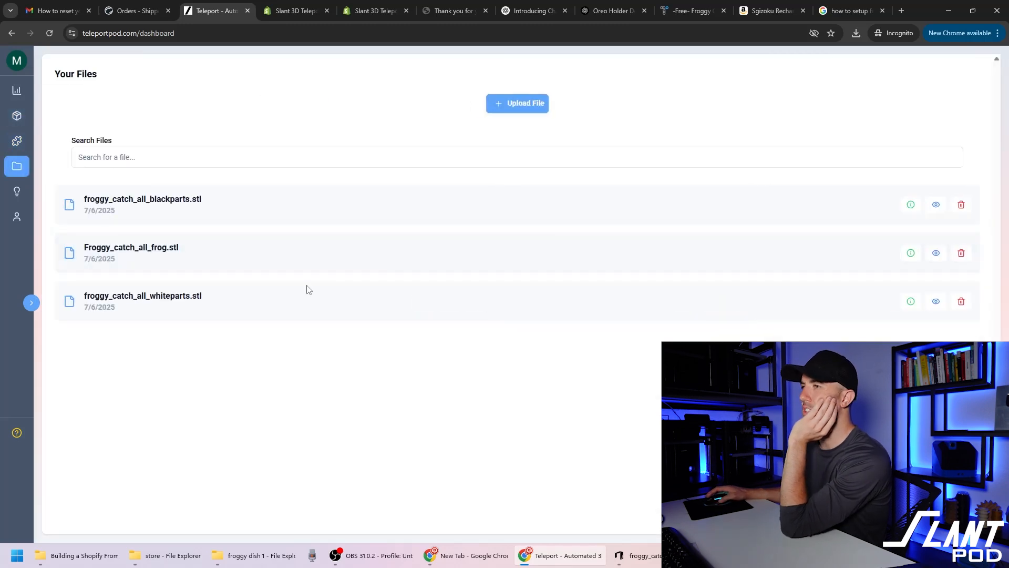
click(910, 254)
scroll(582, 358, down, 1)
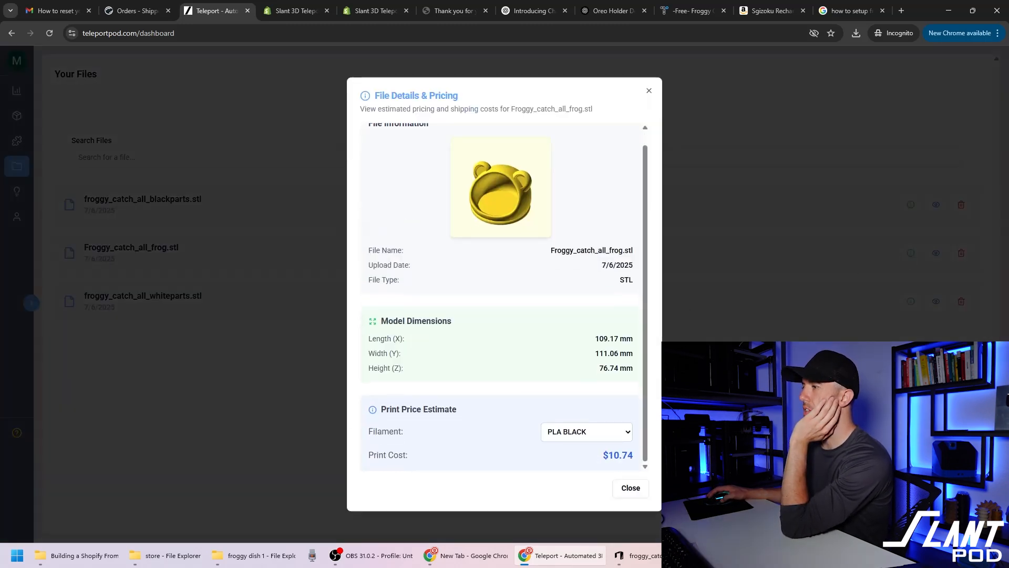
click(699, 410)
click(906, 304)
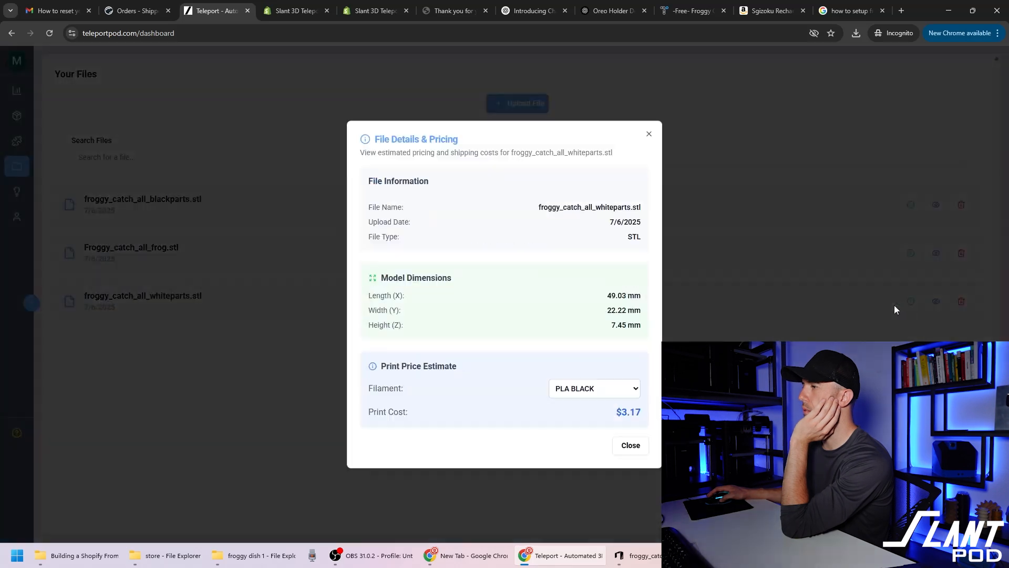
click(824, 256)
click(902, 212)
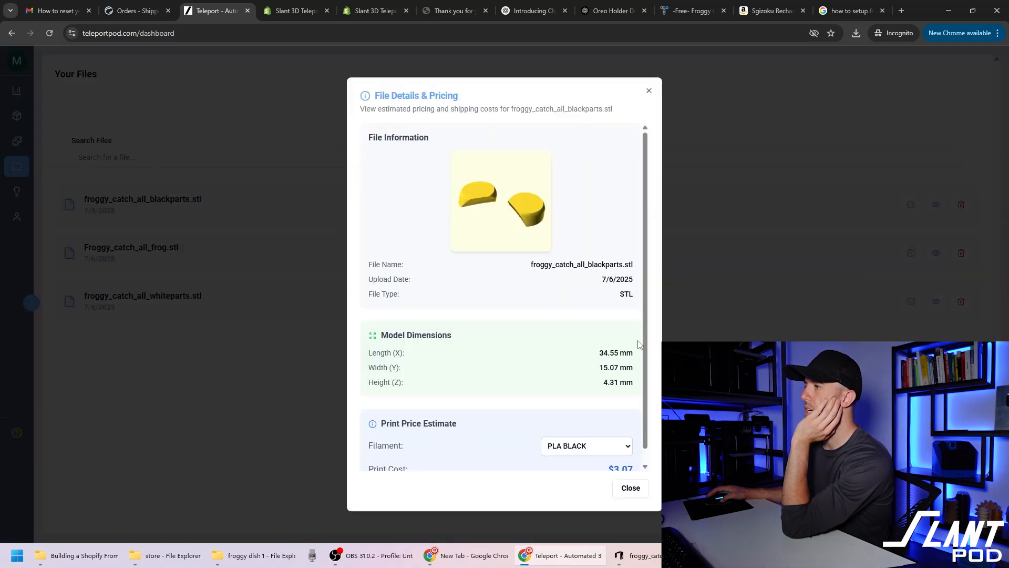
scroll(626, 346, down, 1)
click(699, 389)
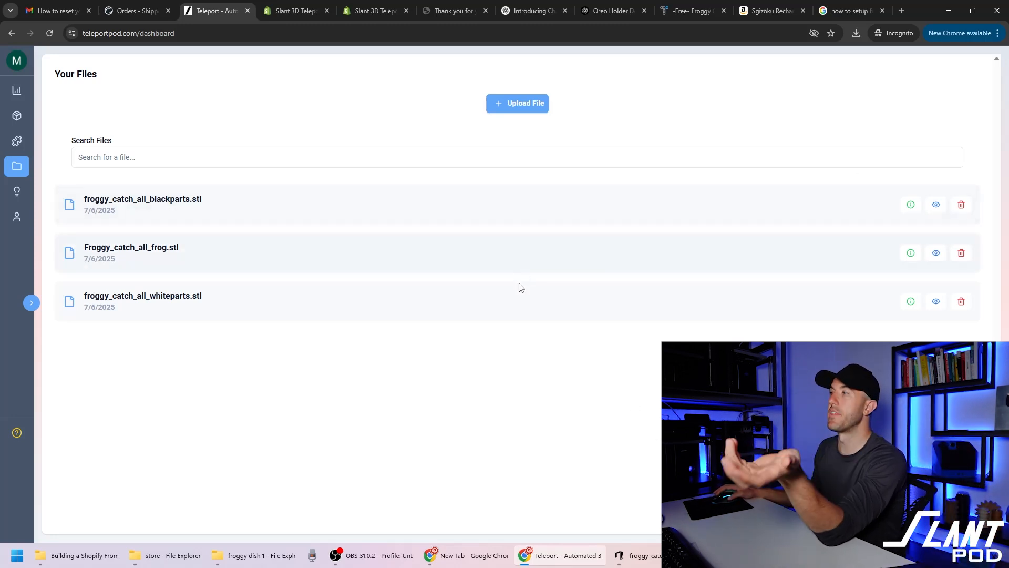
click(911, 253)
click(754, 330)
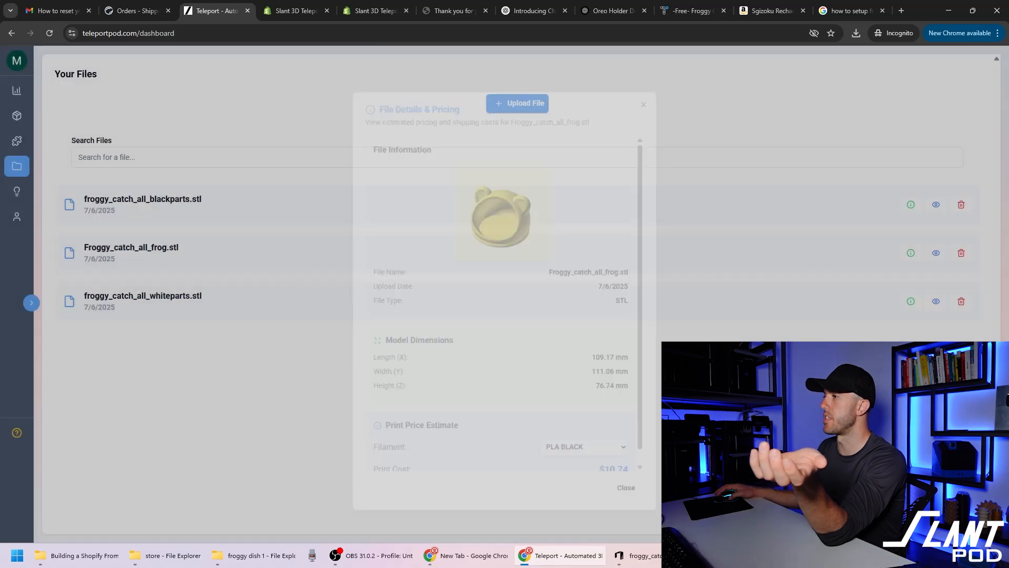
Step: Resubmit the failed test order from Teleport's Orders page, then go to the Shippo orders tab
click(16, 97)
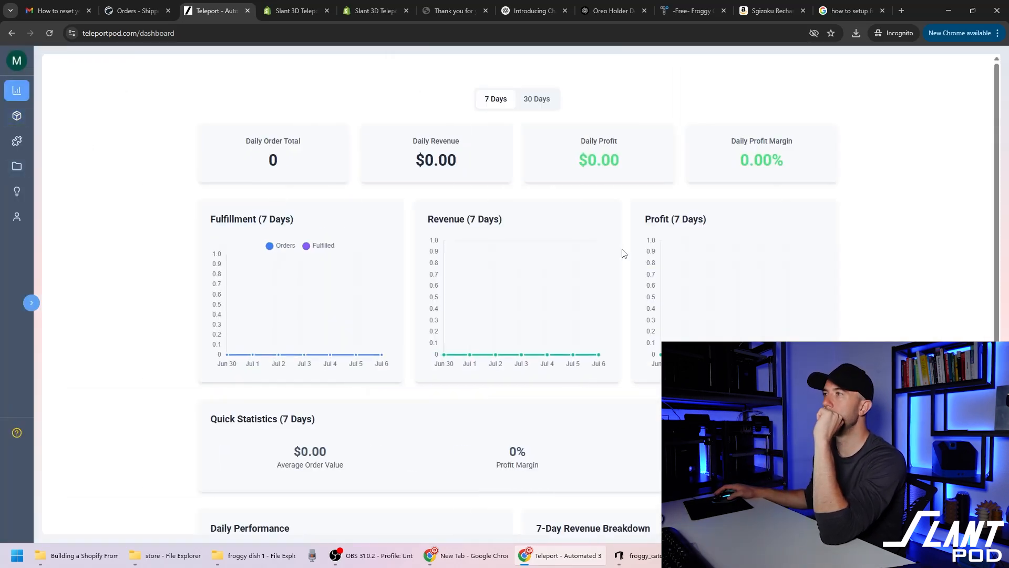
click(16, 116)
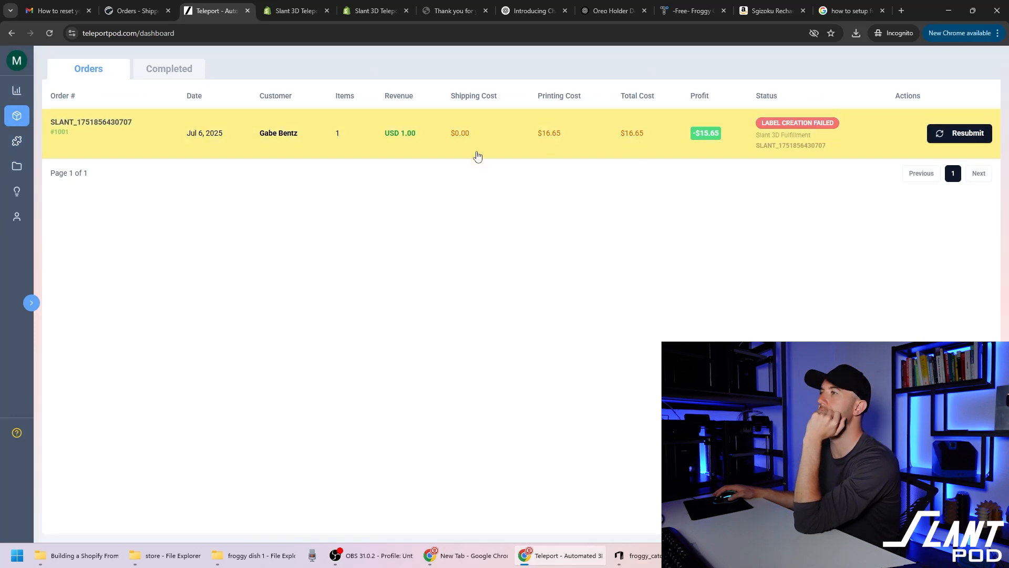
click(949, 137)
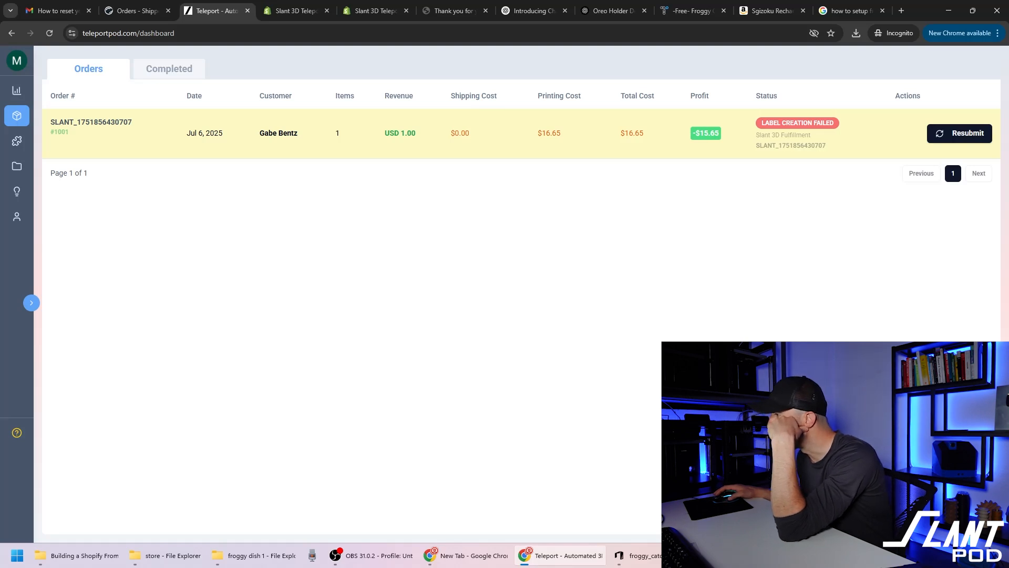
click(121, 4)
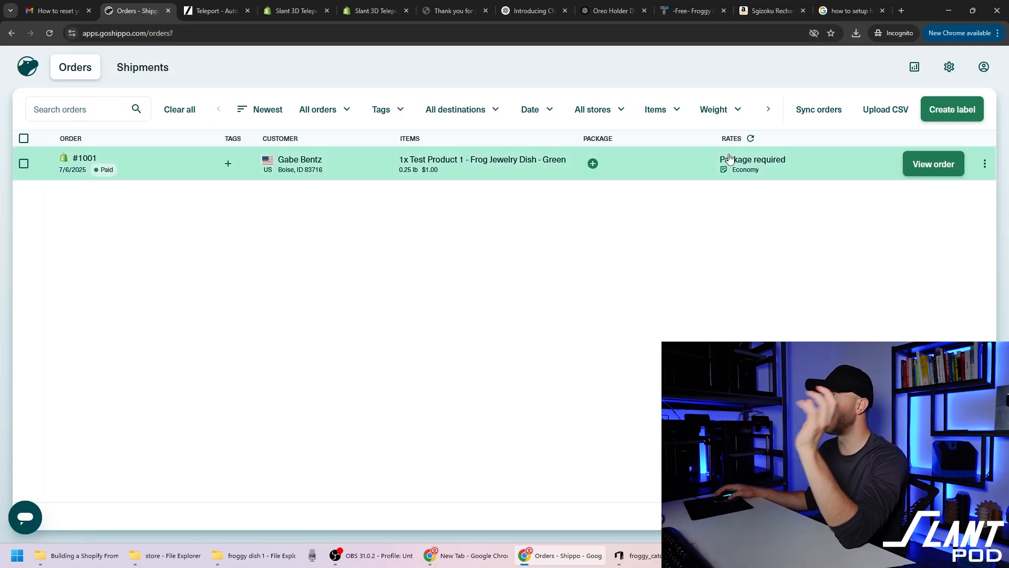
Step: Open Shippo Settings through the account menu's gear icon
click(986, 74)
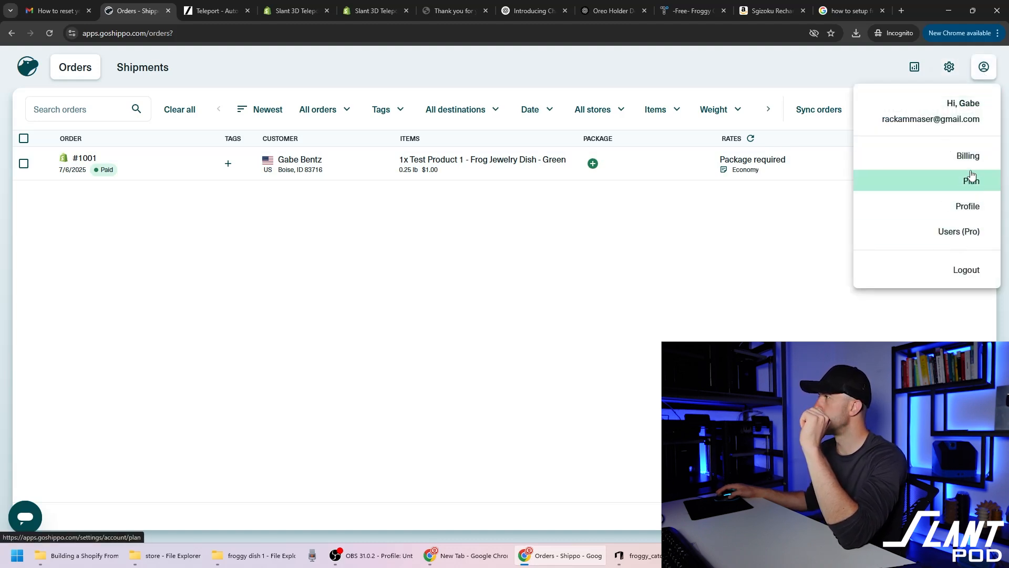
click(949, 68)
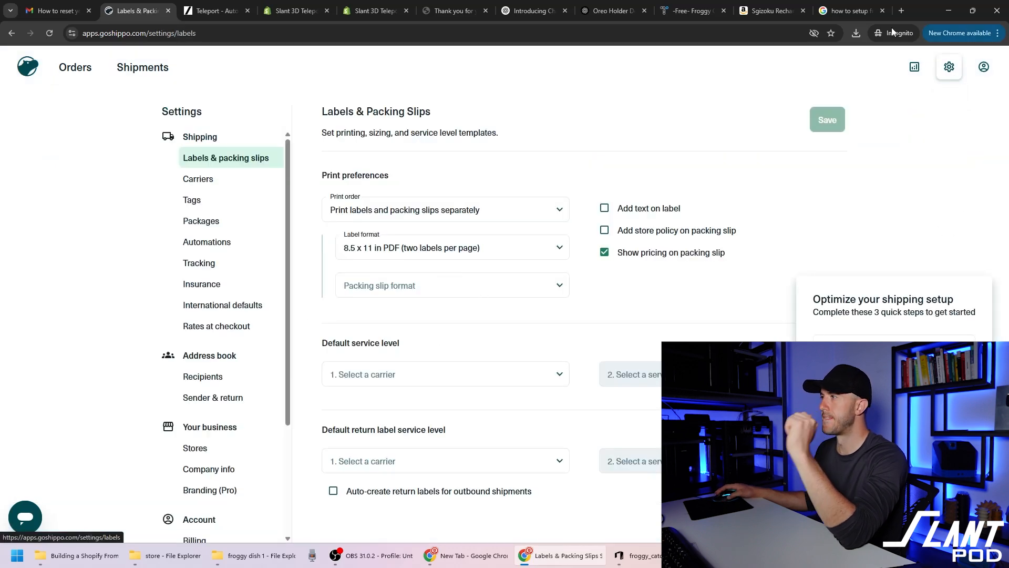
Step: Search 'verify my shippo account' in a new tab and open Shippo's API Authentication guide
click(900, 15)
text(verify my shippo account)
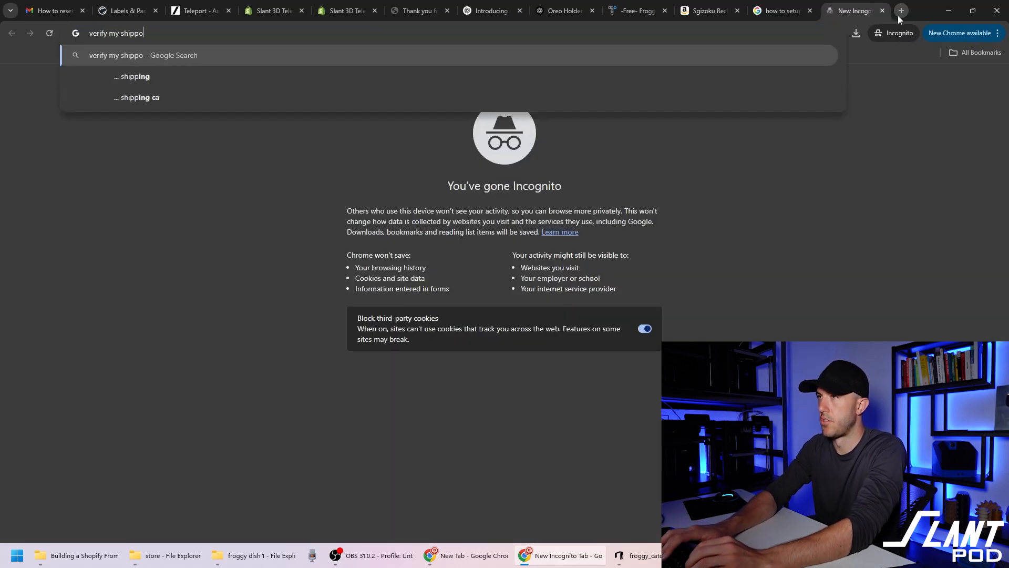
key(Return)
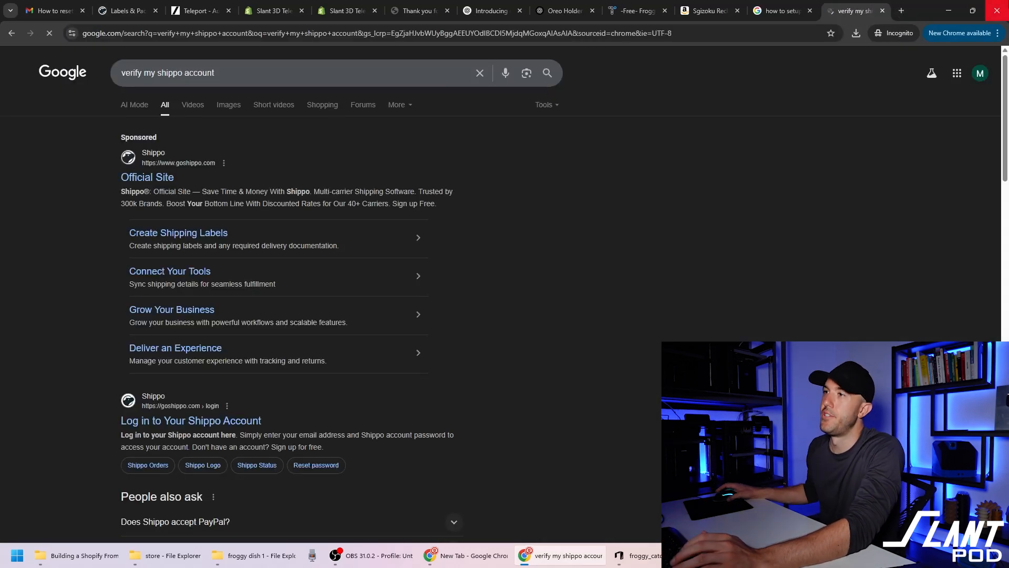
scroll(102, 287, down, 1)
scroll(102, 289, down, 3)
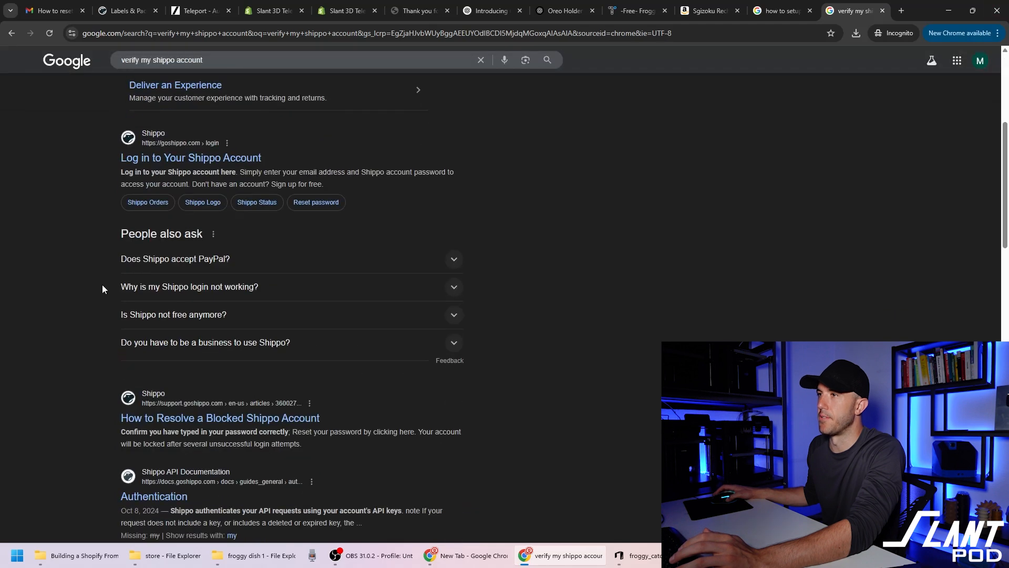
scroll(112, 316, up, 4)
scroll(112, 342, down, 1)
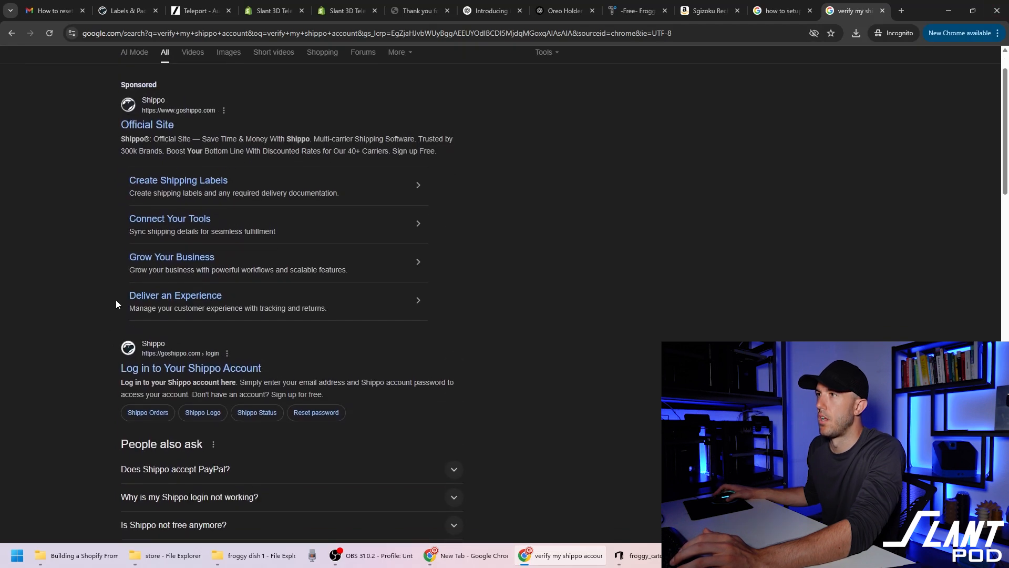
scroll(111, 318, down, 9)
click(157, 237)
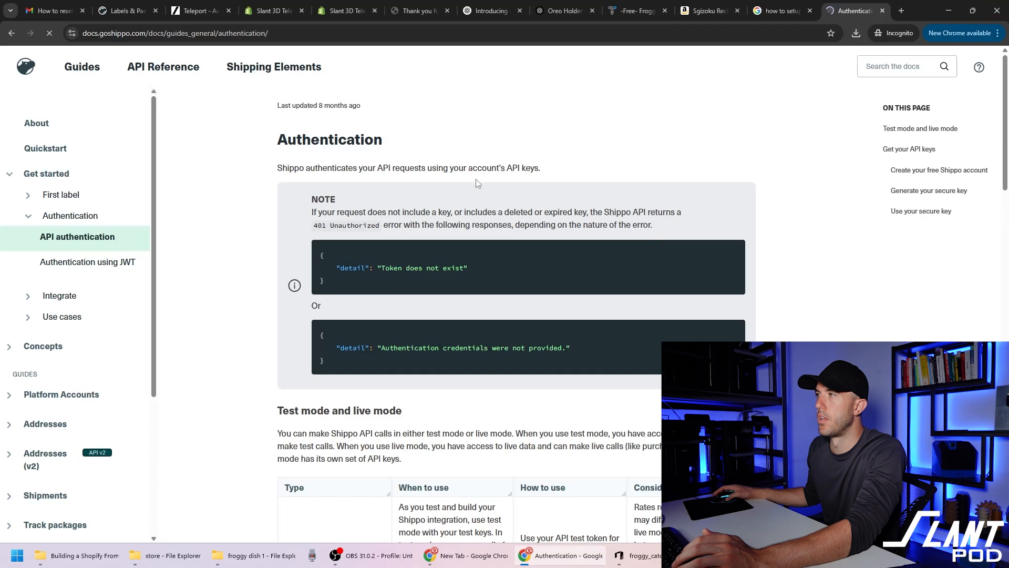
Step: Cycle back through the open tabs to the Teleport orders page
click(785, 7)
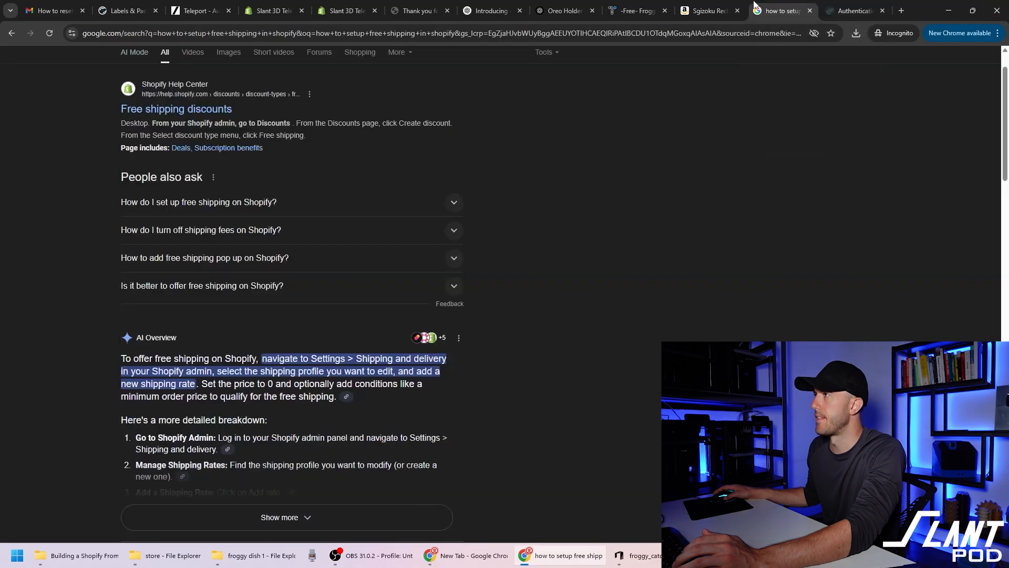
click(701, 5)
click(181, 10)
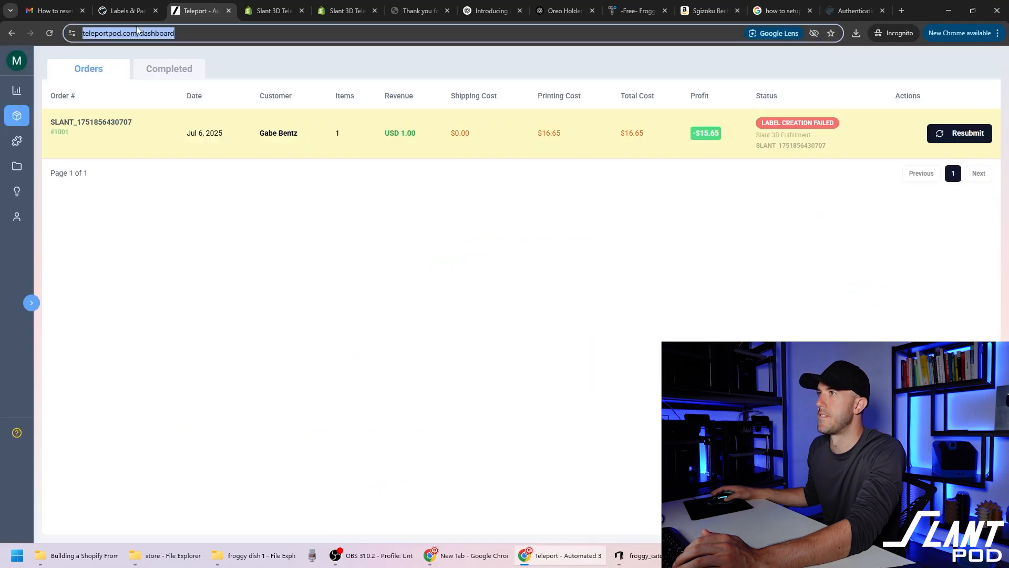
Step: Browse Shippo's Plan, Profile, Billing and Users (Pro) settings pages, ending back on Profile
click(134, 12)
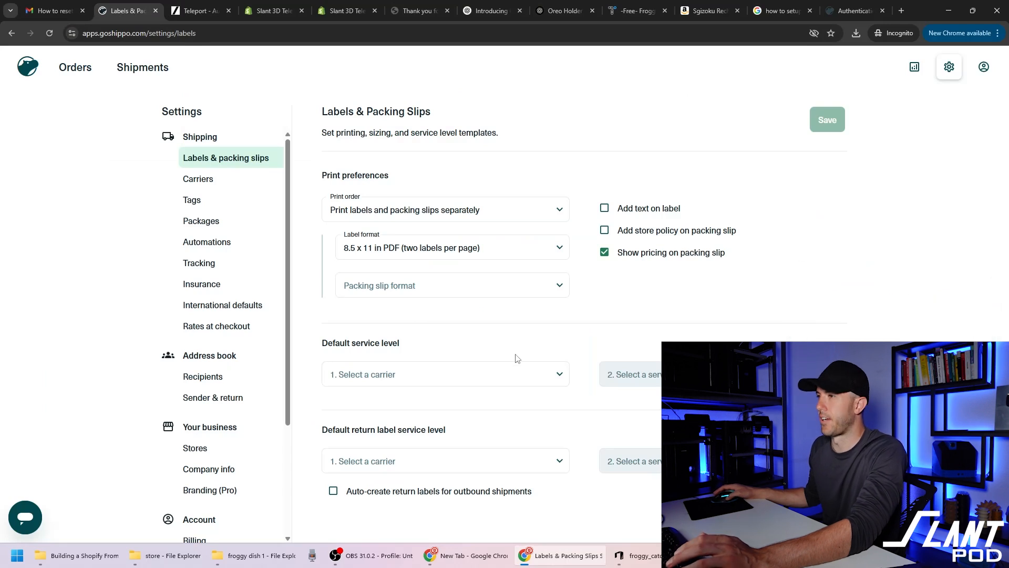
scroll(241, 203, down, 3)
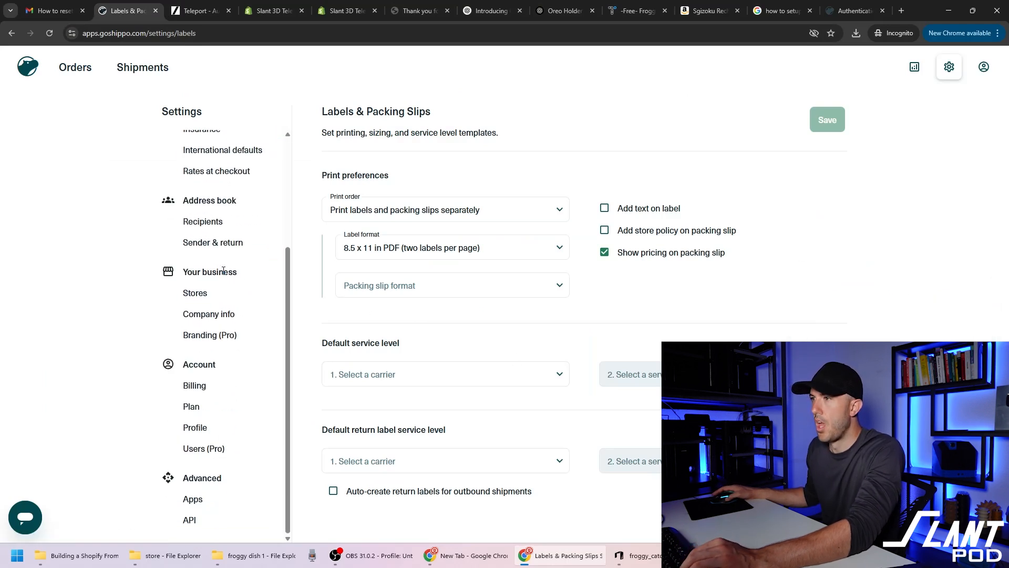
click(201, 405)
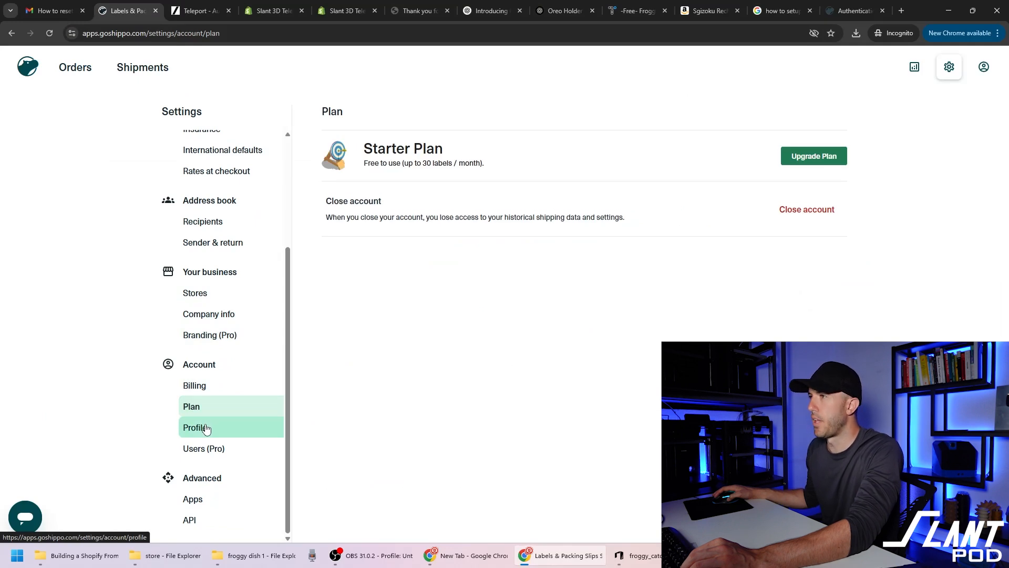
click(206, 429)
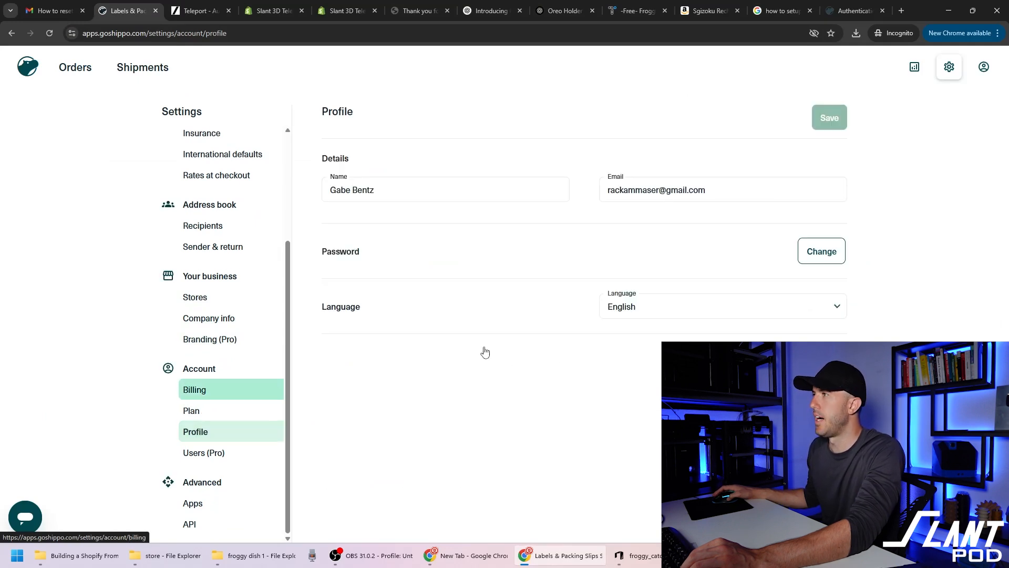
click(195, 392)
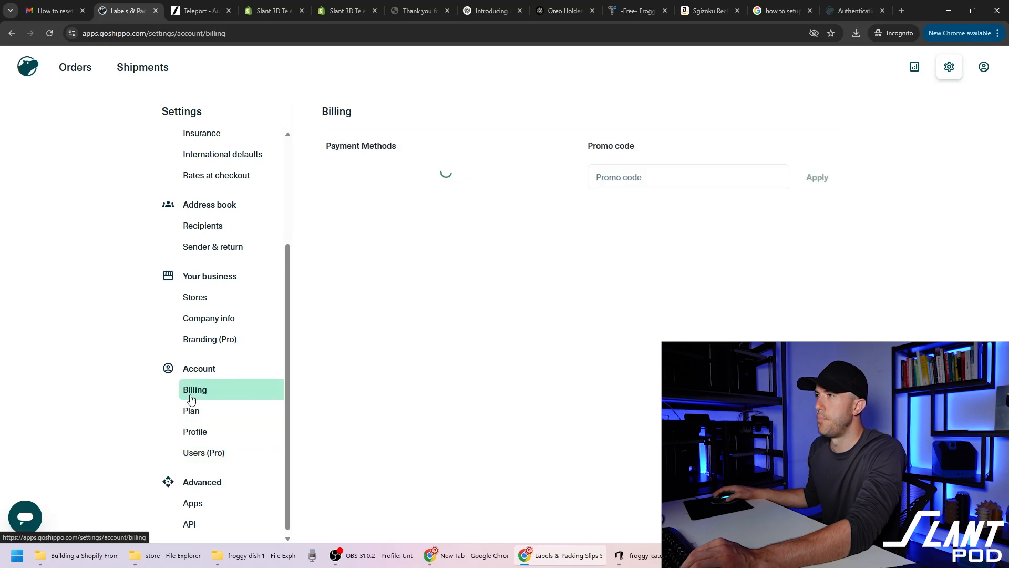
click(207, 413)
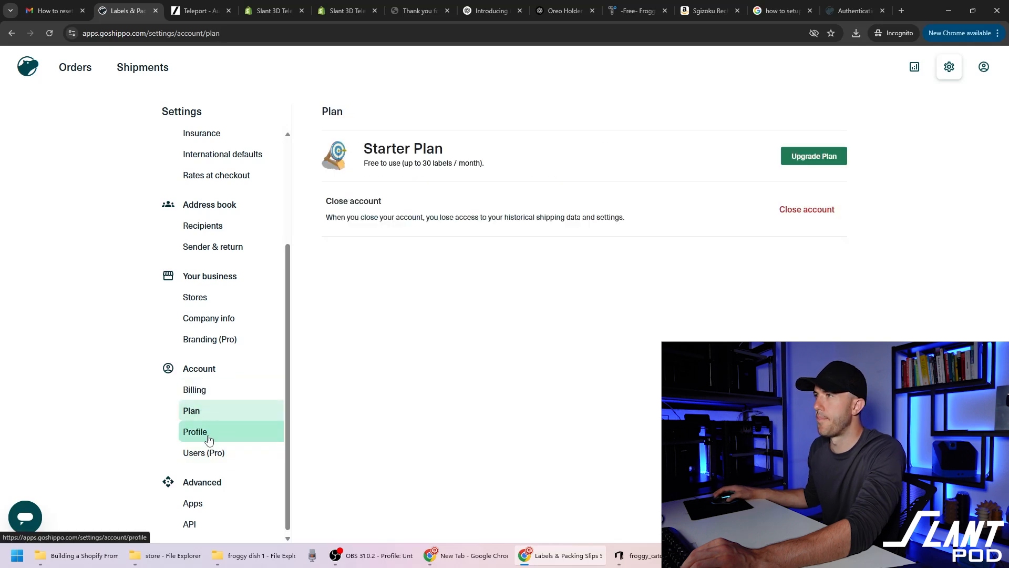
click(209, 440)
click(205, 456)
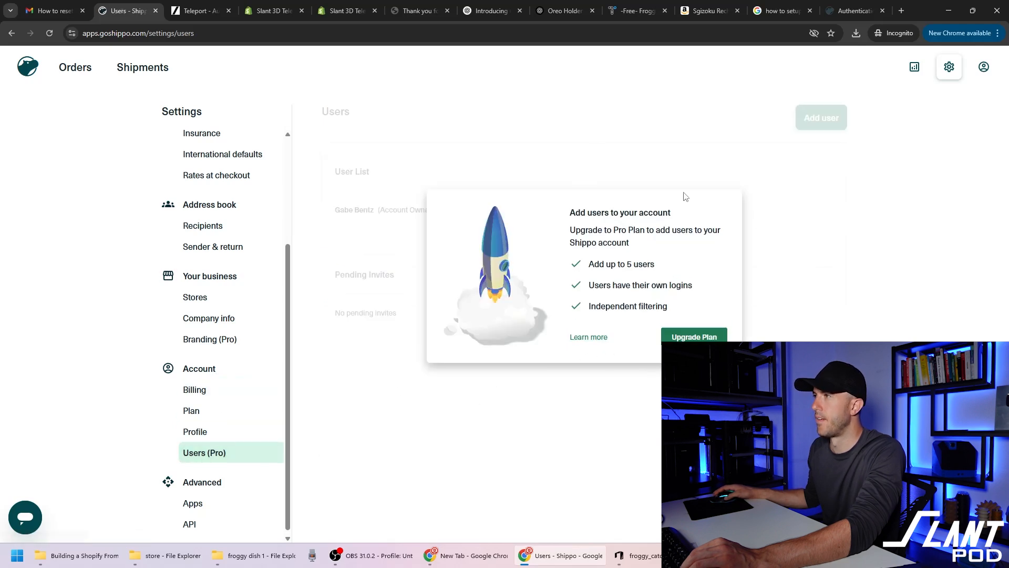
click(11, 33)
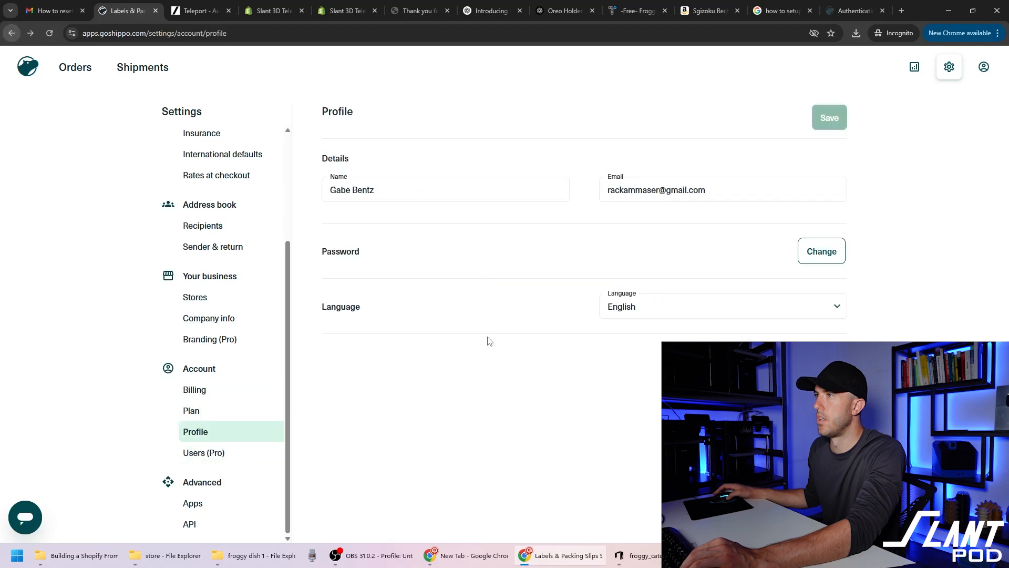
scroll(226, 422, up, 3)
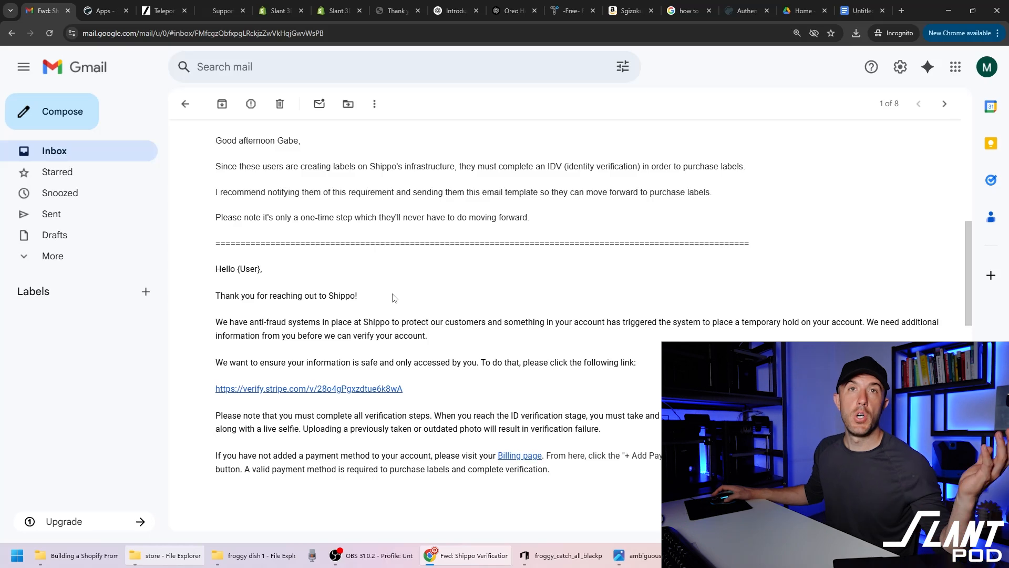
Step: Follow the verify.stripe.com link in the forwarded Shippo verification email
click(305, 390)
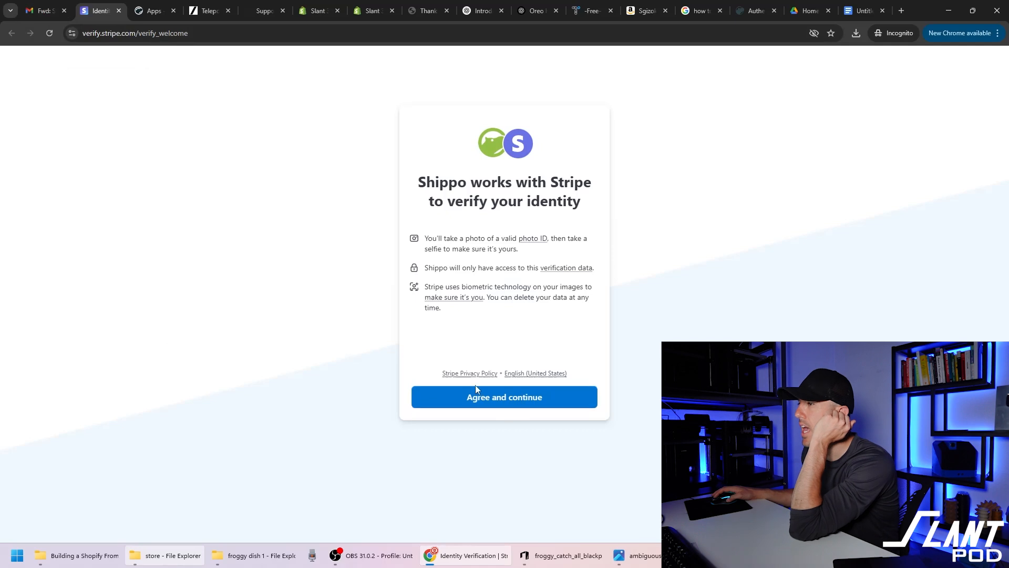
Step: Agree to Stripe's verification terms and submit the account e-mail address to continue
click(502, 403)
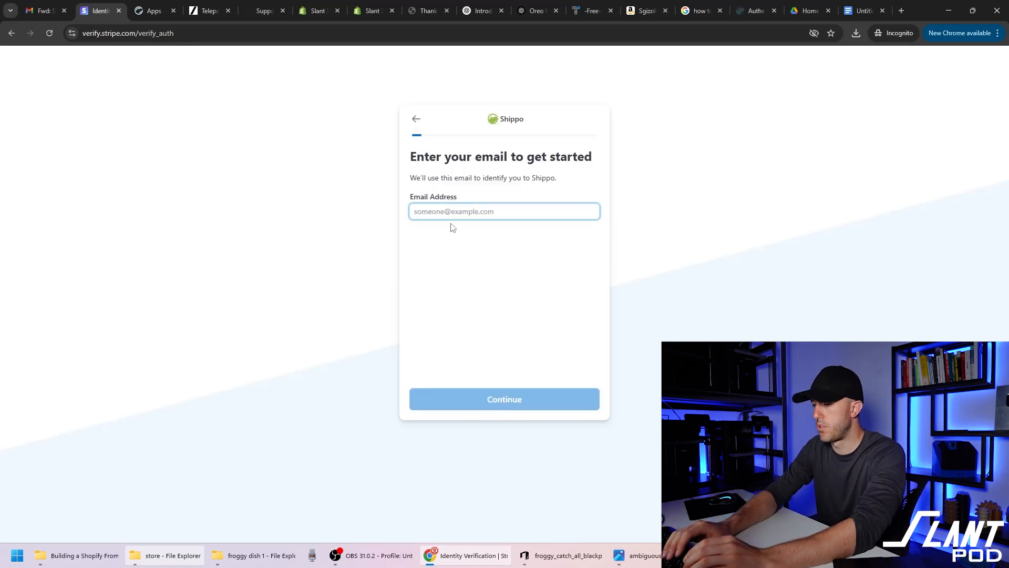
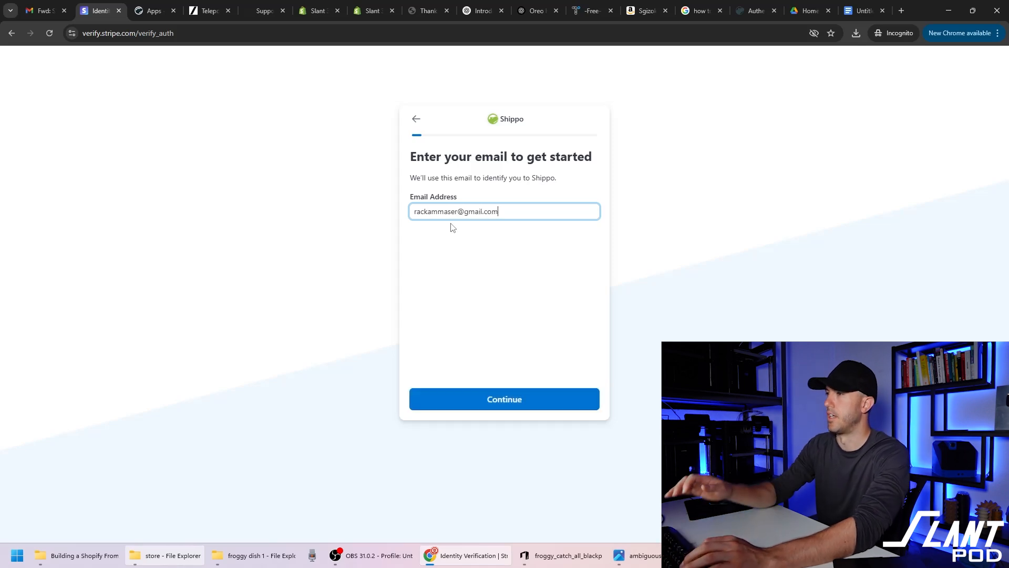
click(528, 398)
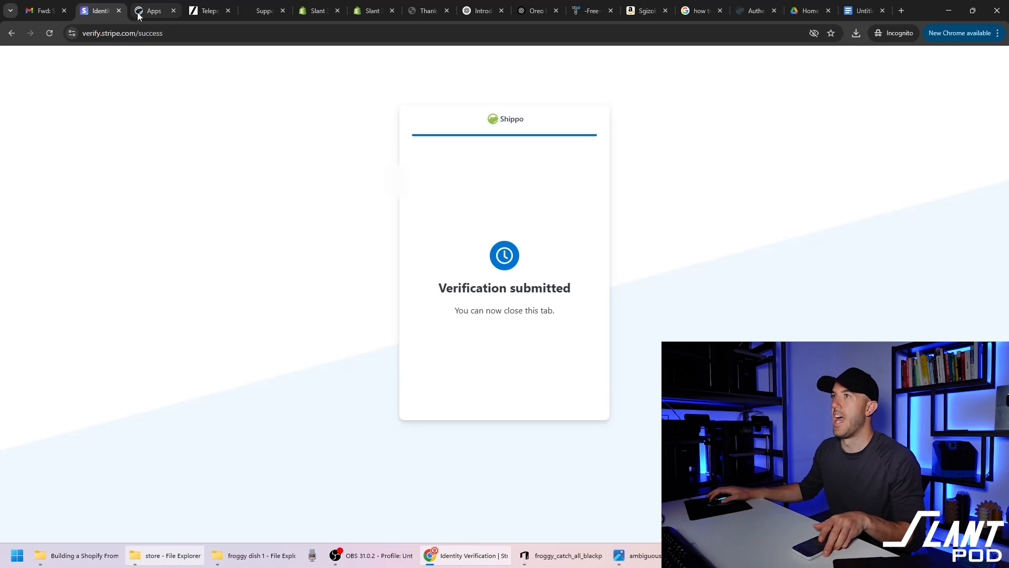
Step: Close the finished verification tab and glance through the Gmail, Shippo and Teleport tabs
click(119, 10)
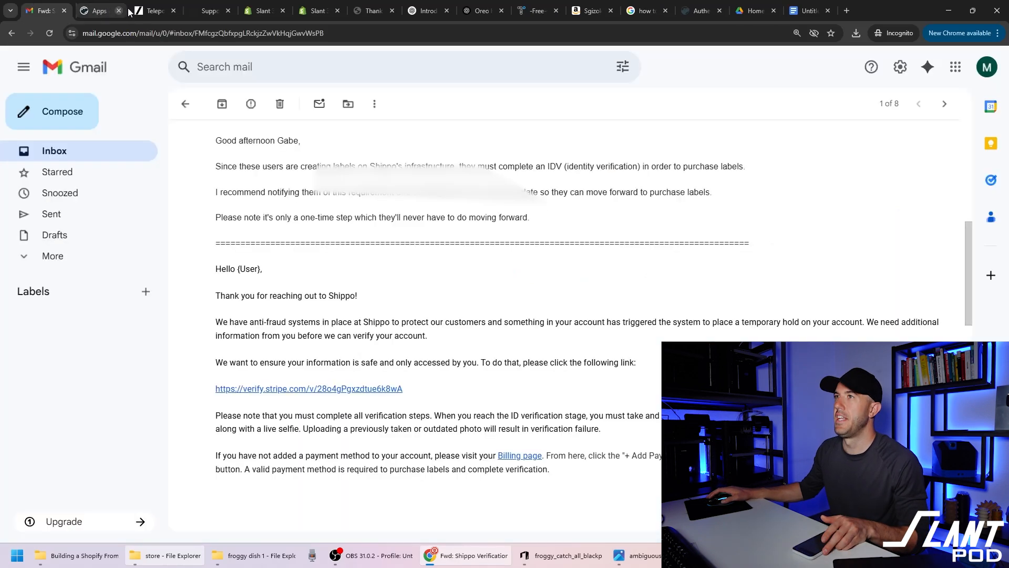
click(100, 10)
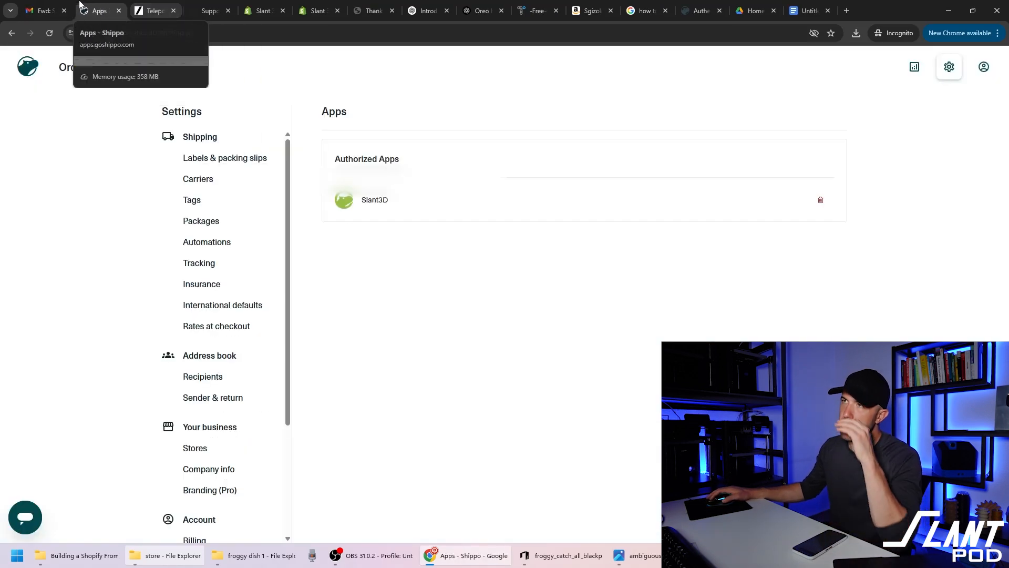
click(46, 11)
click(94, 10)
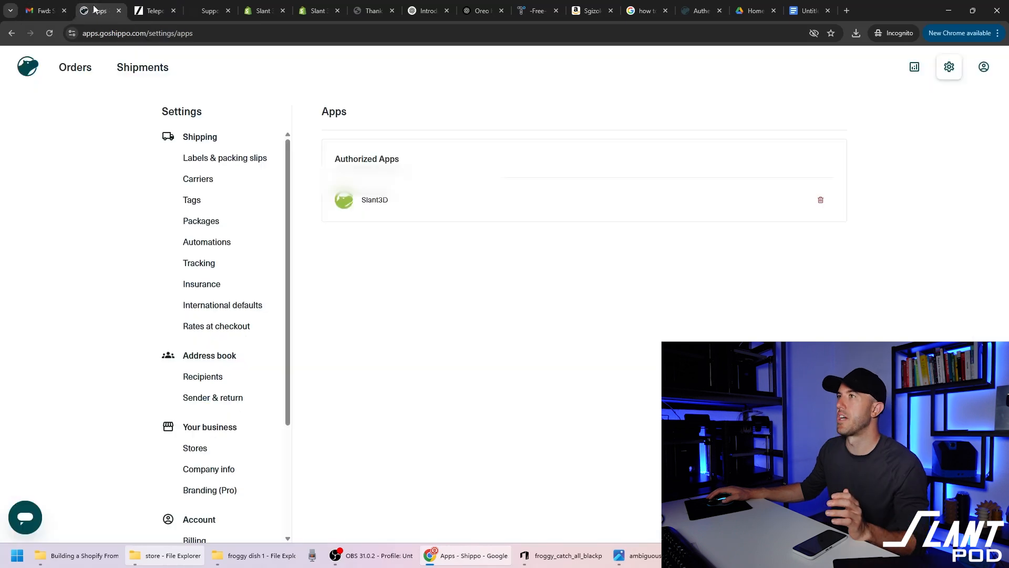
click(168, 5)
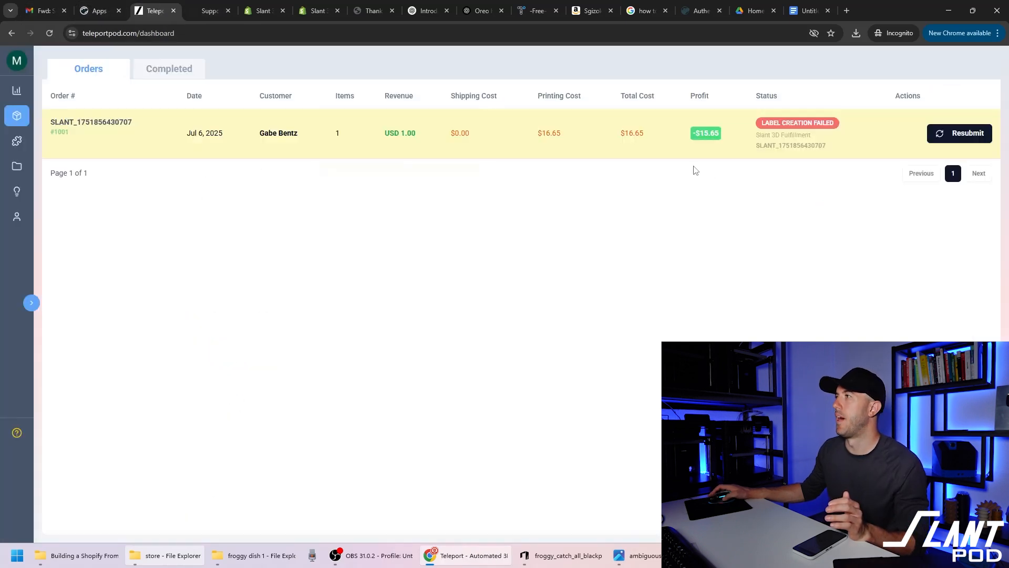
Step: Back in Shippo settings, open Billing to view the payment methods on file
click(97, 11)
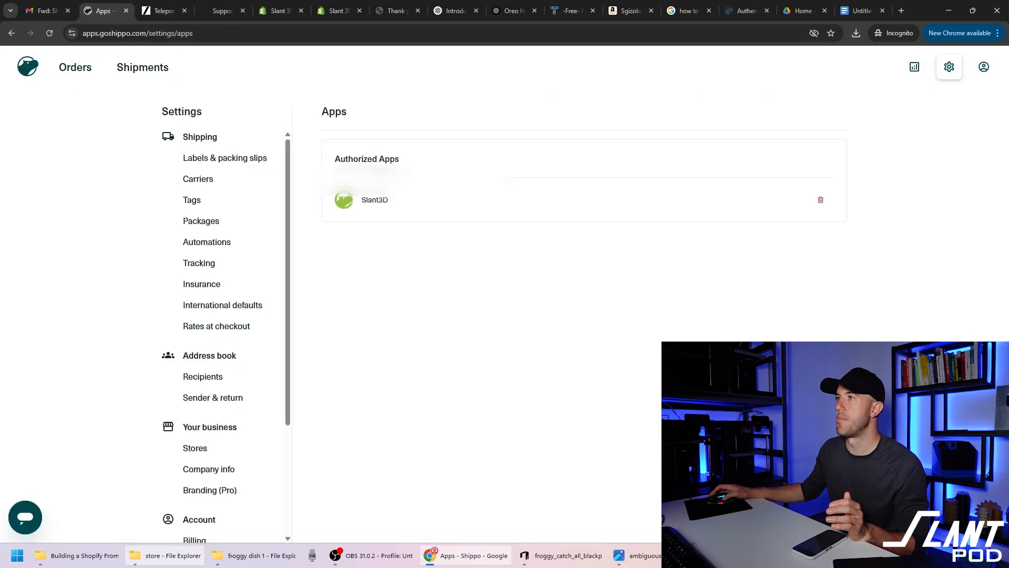
scroll(221, 368, down, 2)
click(211, 437)
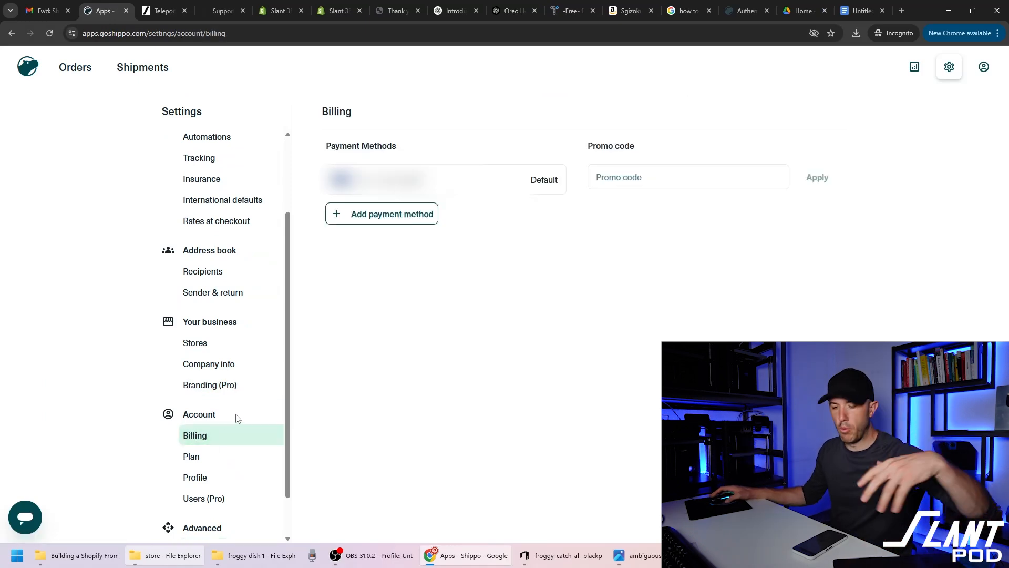
Step: Resubmit the Teleport order whose shipping label creation failed
click(157, 10)
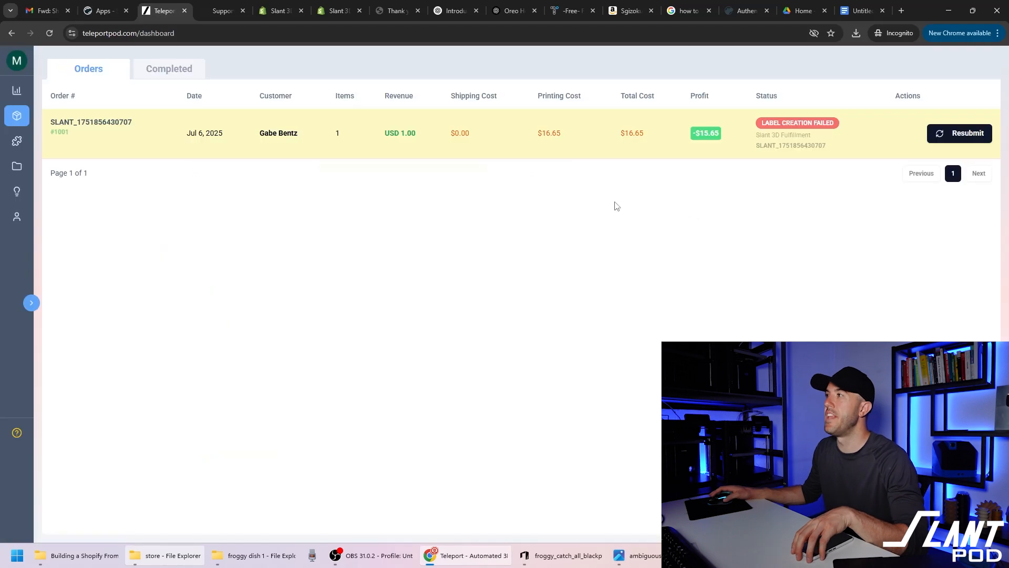
click(974, 134)
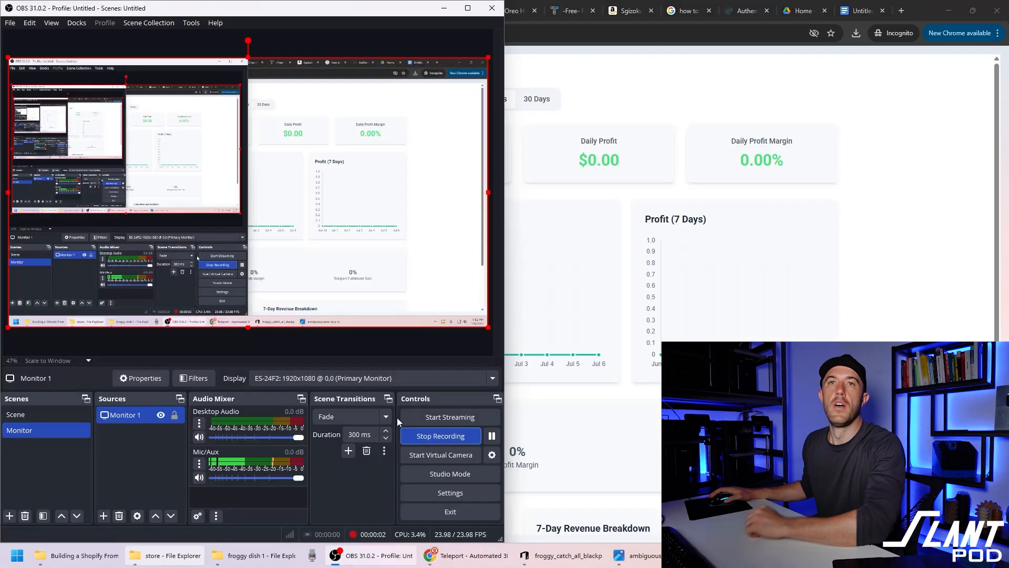
click(444, 8)
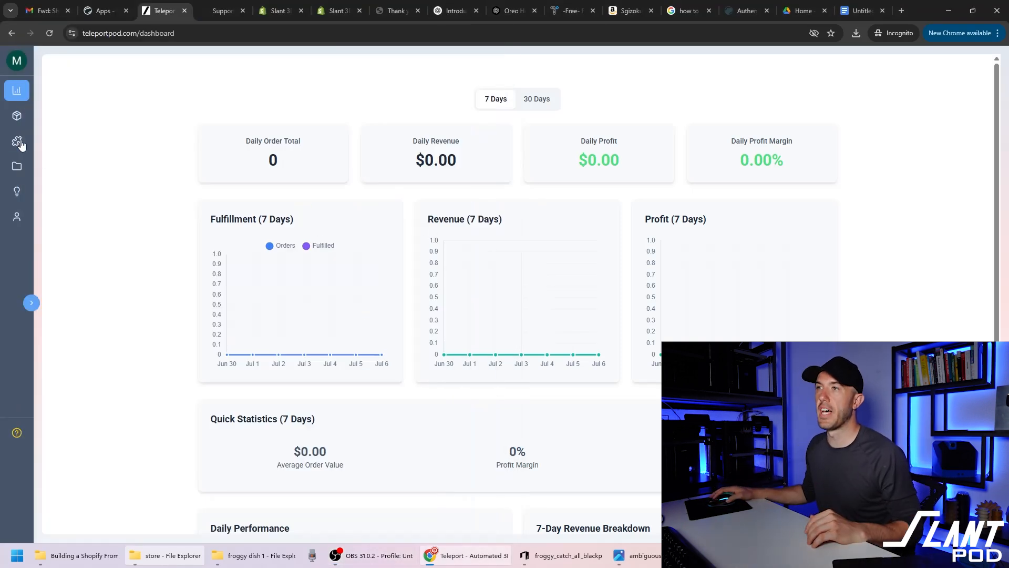
Step: Start a prototype order with Froggy_catch_all_frog.stl in green PLA
click(21, 121)
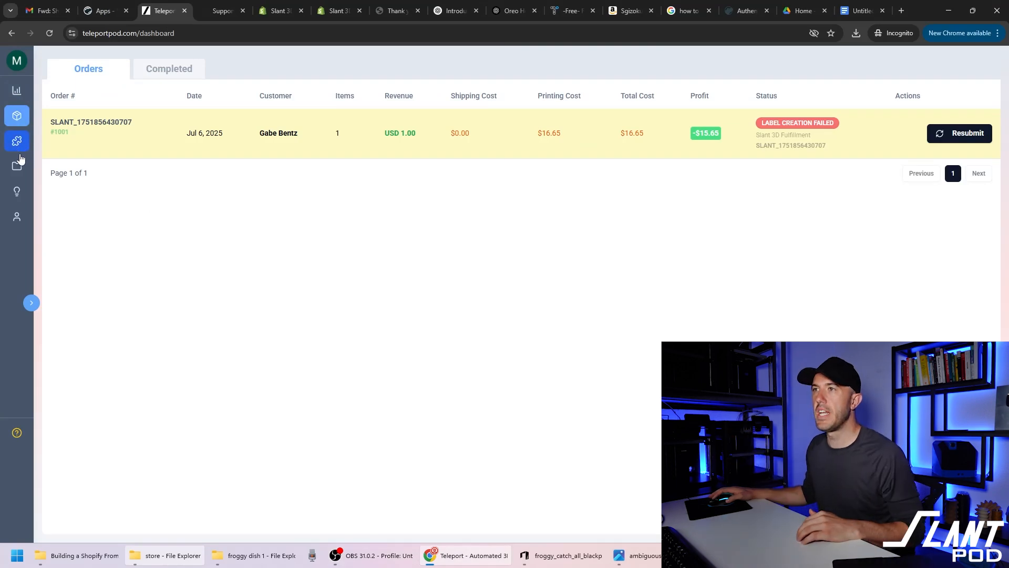
click(17, 193)
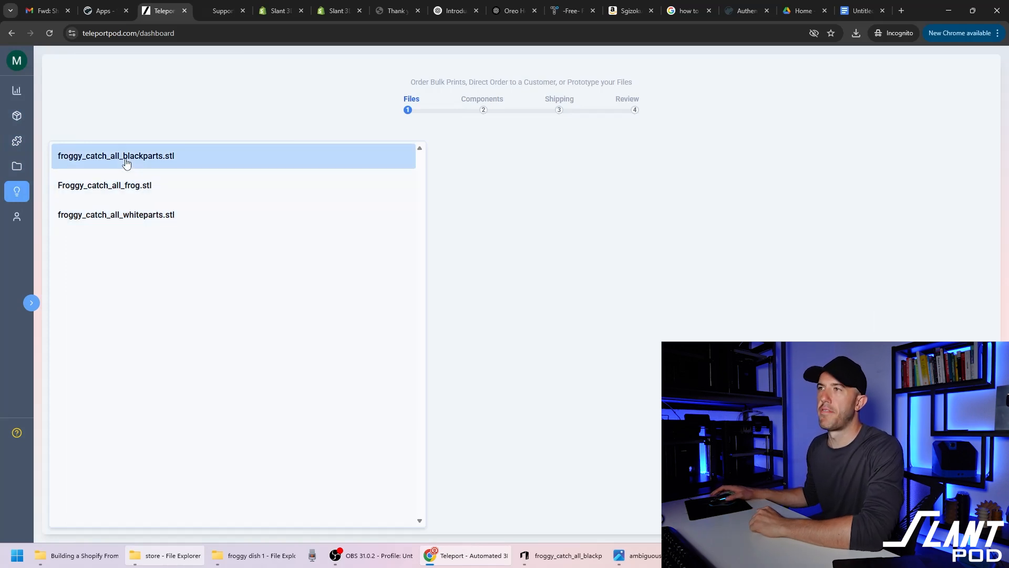
click(127, 197)
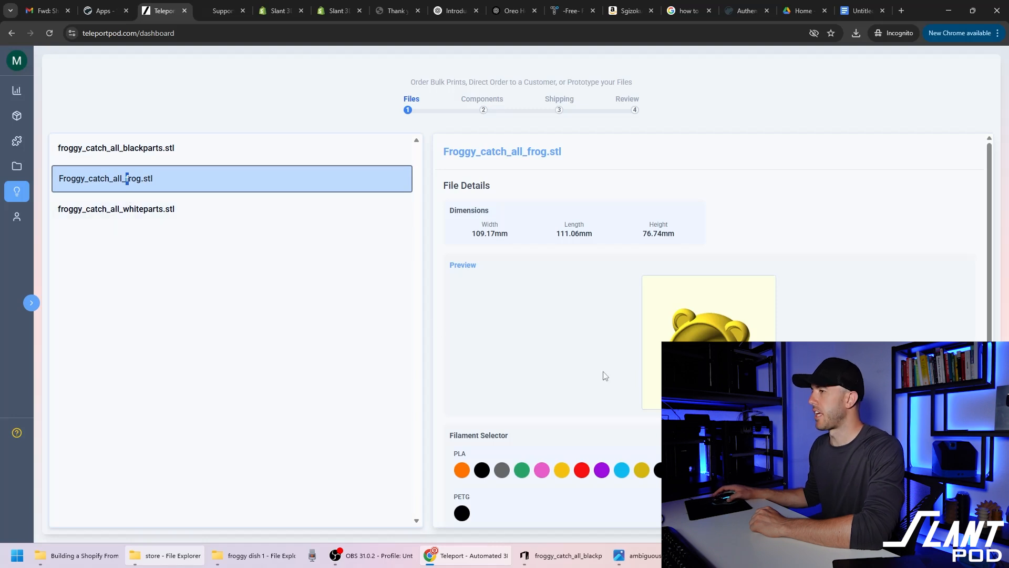
scroll(604, 288, down, 3)
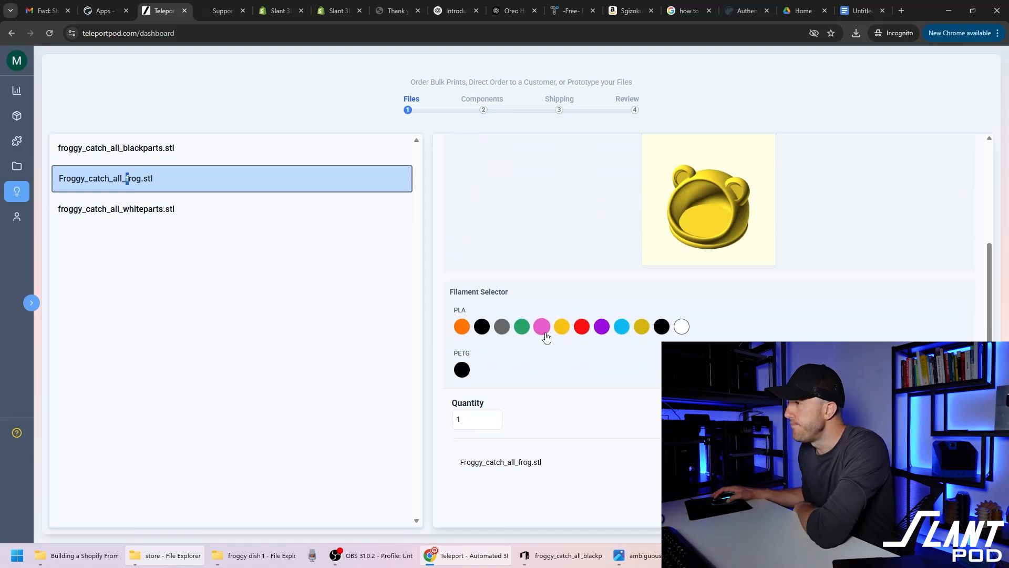
click(527, 333)
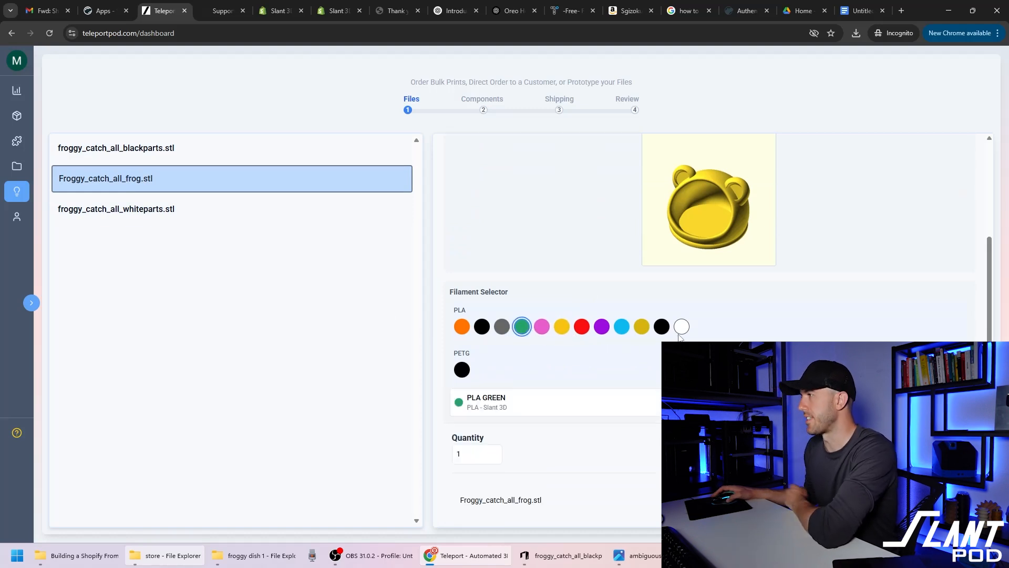
Step: Set the frog's quantity to 1, add it to the order, then remove it again
scroll(635, 339, up, 3)
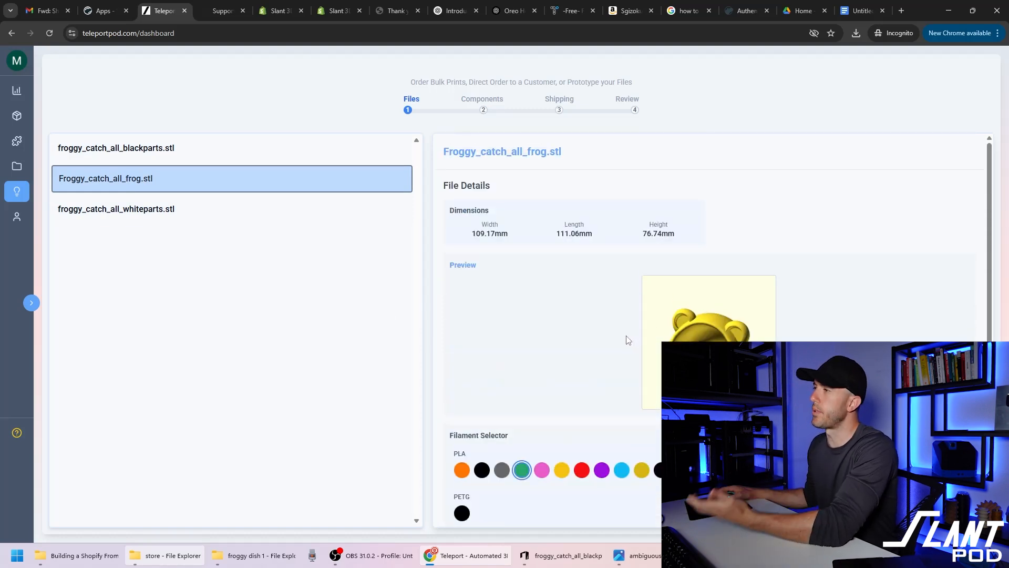
scroll(608, 333, down, 4)
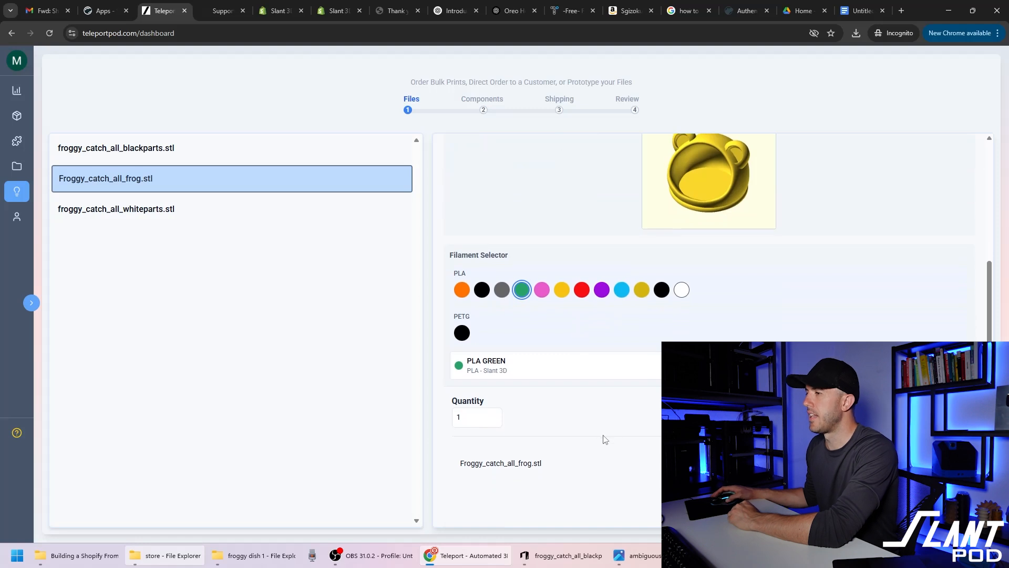
click(494, 416)
click(494, 415)
click(494, 415)
double_click(494, 421)
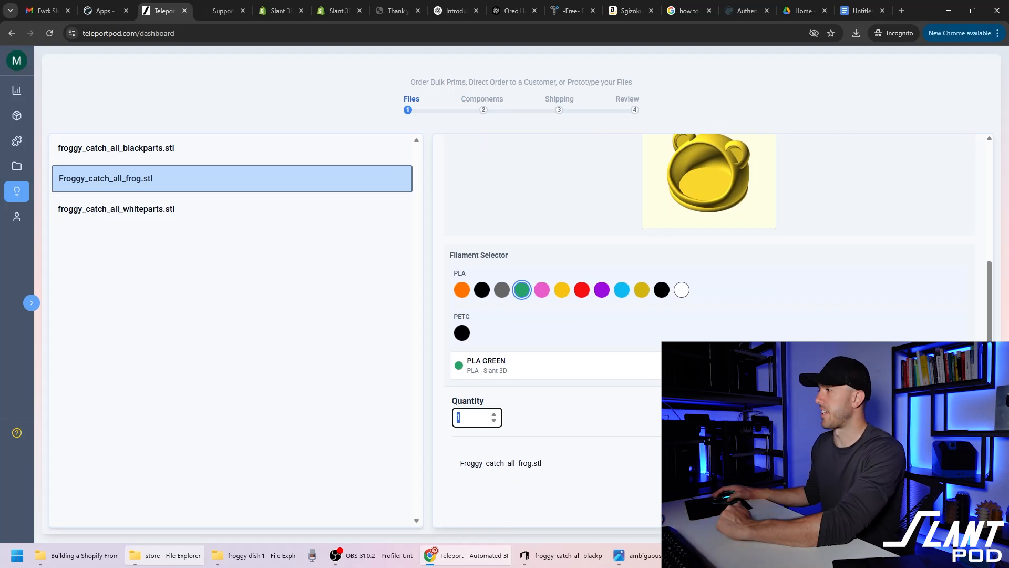
click(644, 455)
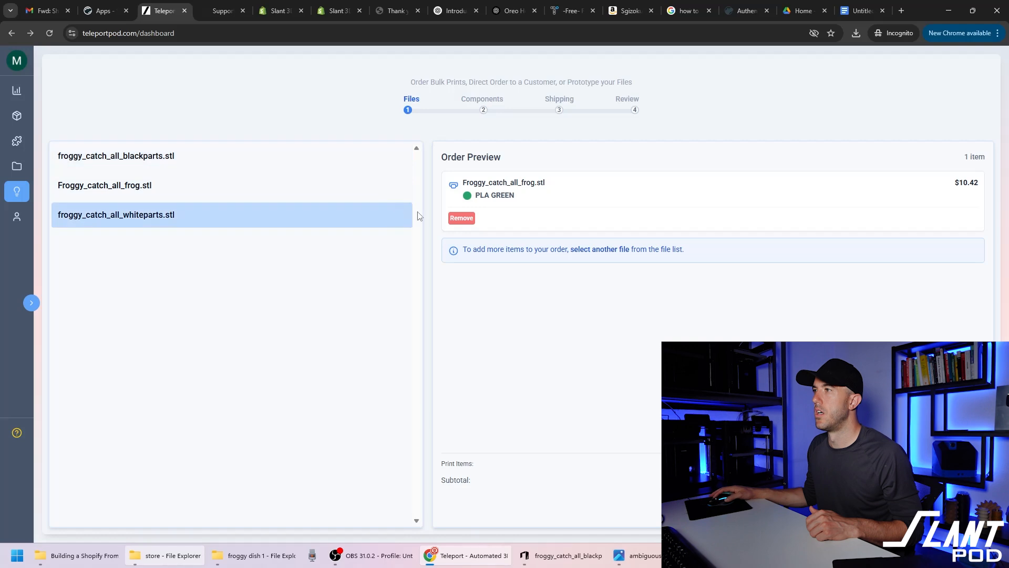
click(467, 217)
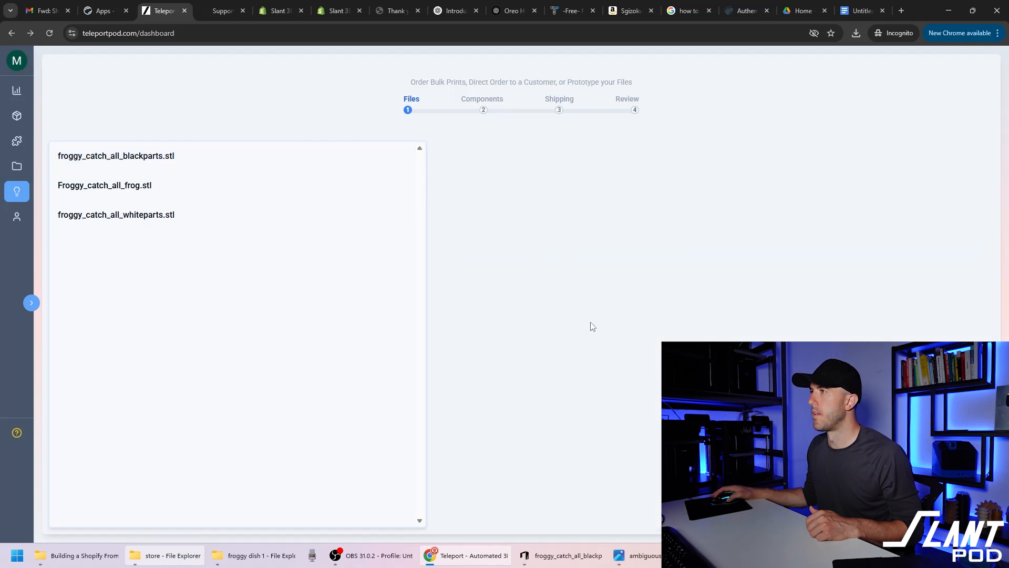
Step: Reselect Froggy_catch_all_frog.stl in green PLA and add it to the order
click(108, 185)
scroll(589, 266, down, 2)
scroll(589, 265, down, 2)
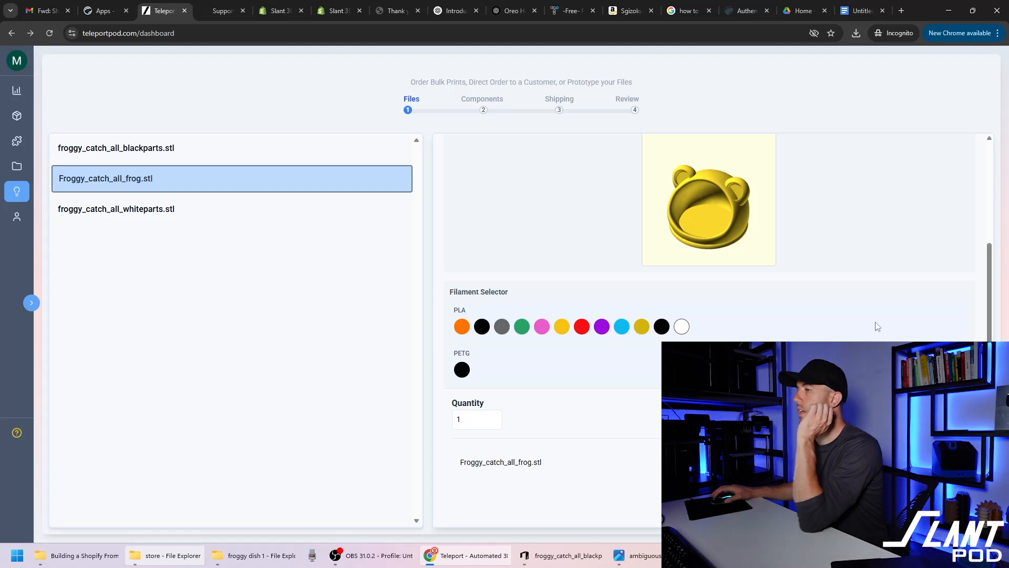
click(521, 327)
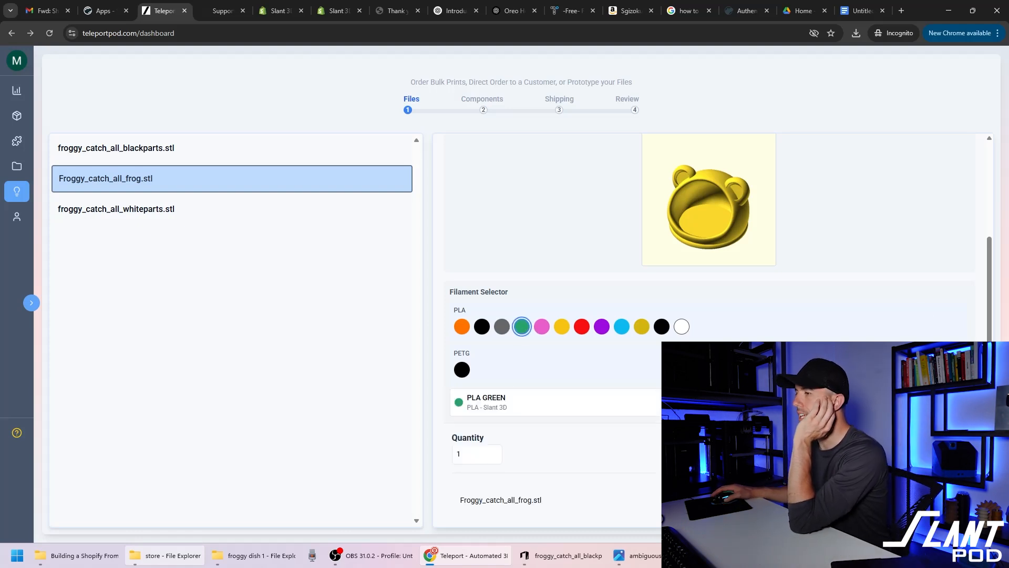
scroll(637, 383, down, 1)
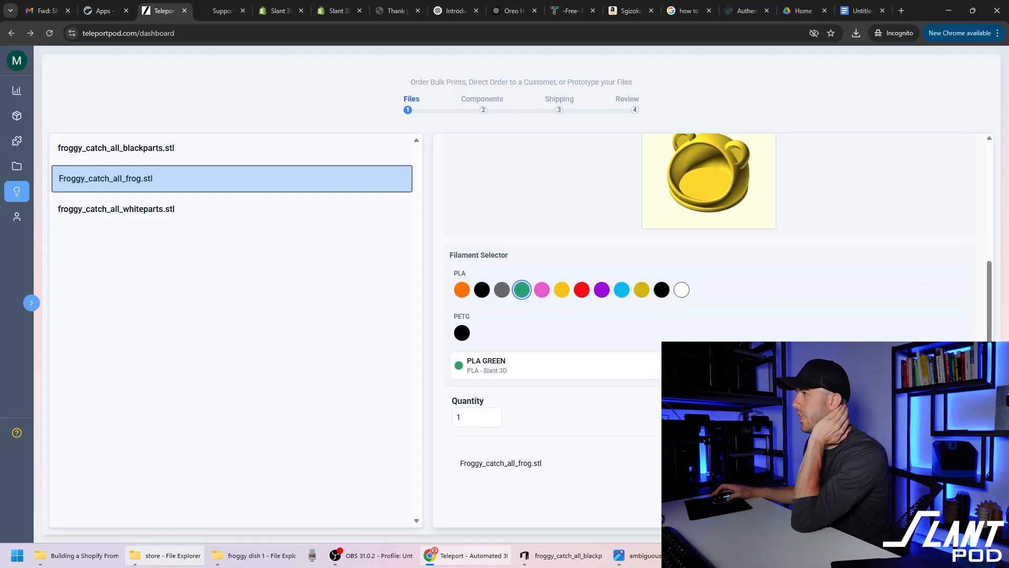
scroll(710, 325, up, 3)
scroll(709, 326, down, 2)
scroll(709, 330, down, 2)
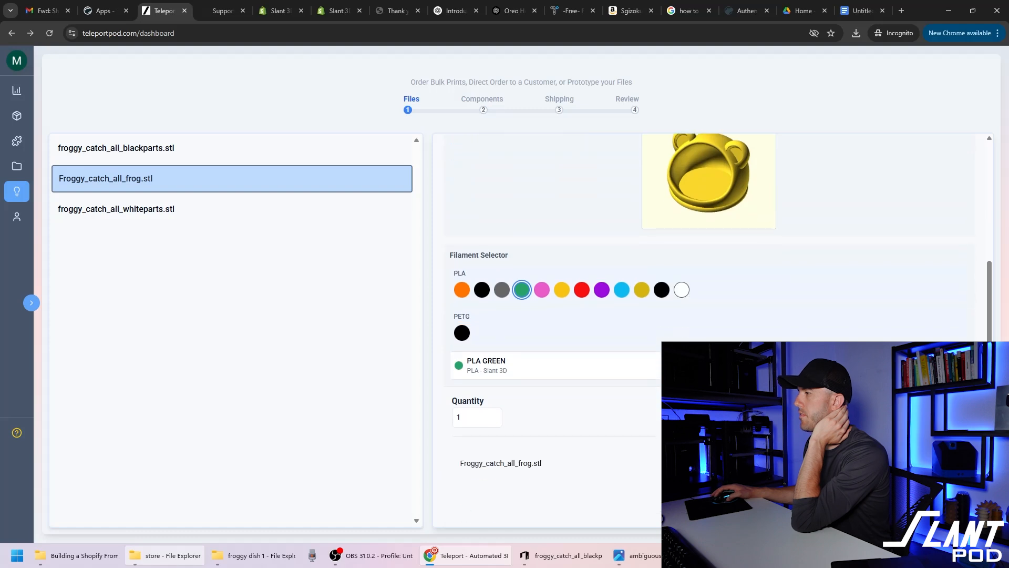
click(936, 489)
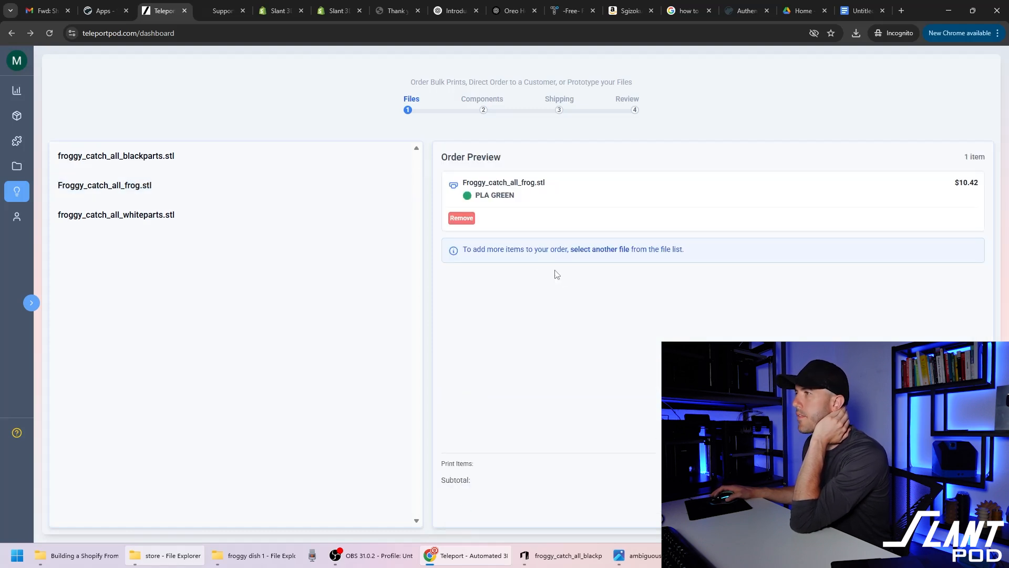
Step: Add whiteparts.stl to the order in matte black PLA
click(126, 218)
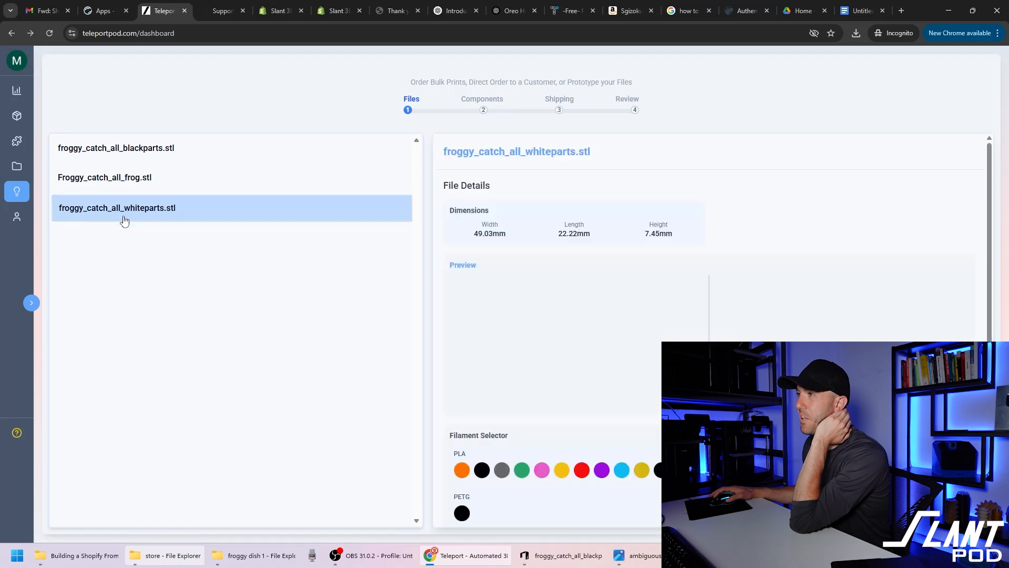
scroll(656, 280, down, 2)
scroll(656, 280, down, 1)
click(661, 326)
scroll(661, 327, down, 1)
click(941, 494)
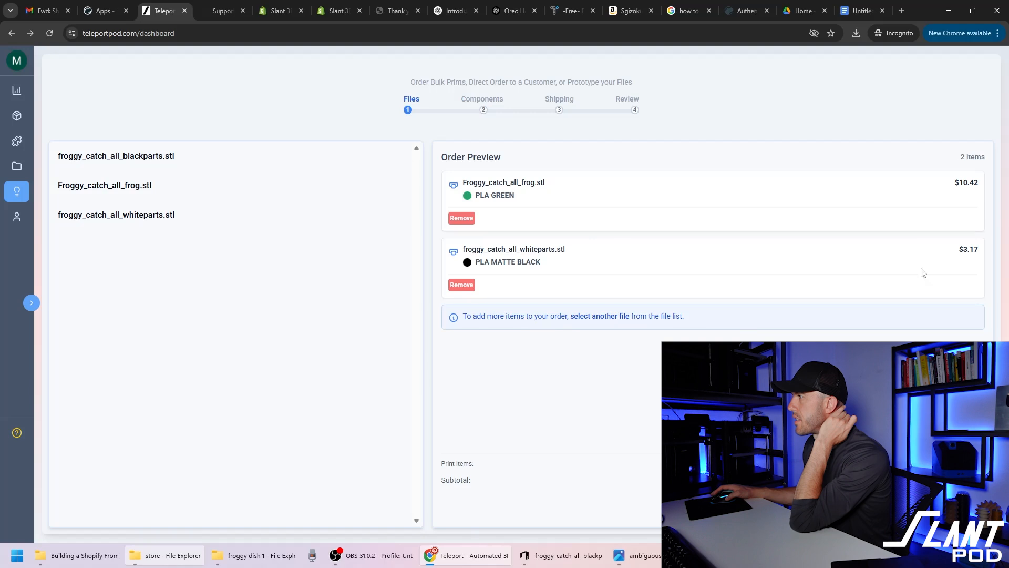
Step: Remove the white parts and the frog, then reselect the frog in green PLA
click(461, 285)
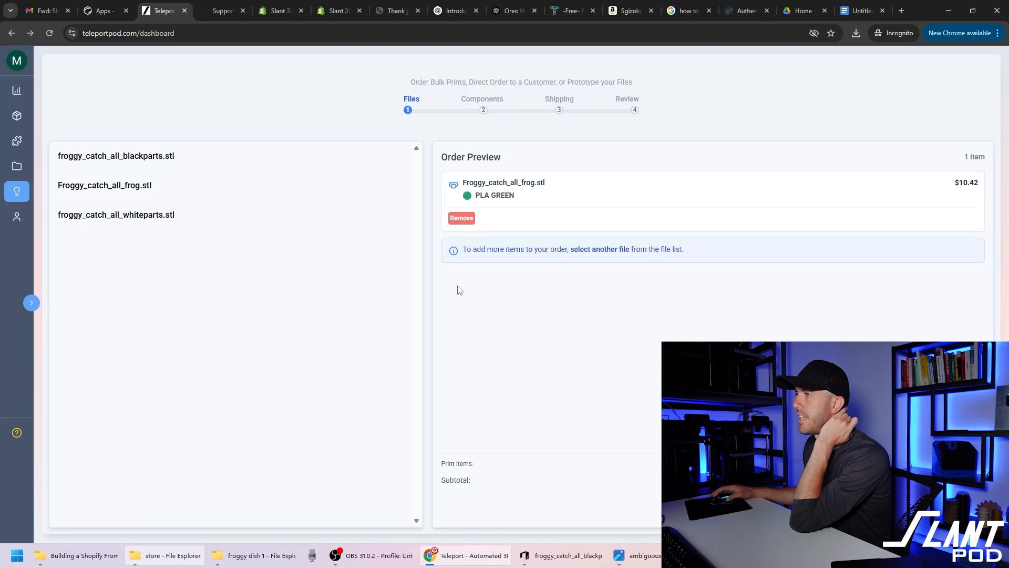
click(462, 218)
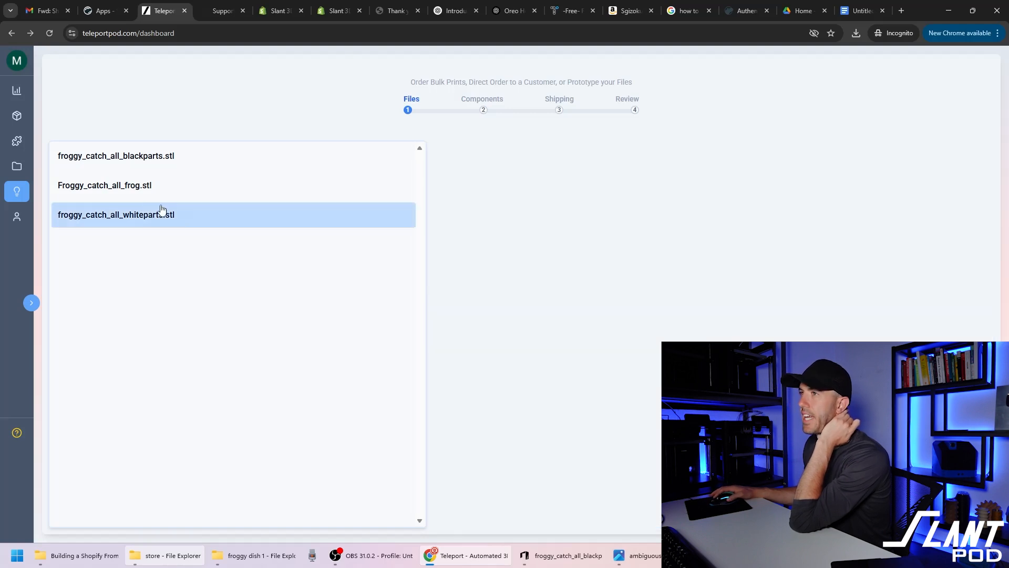
click(135, 195)
click(133, 151)
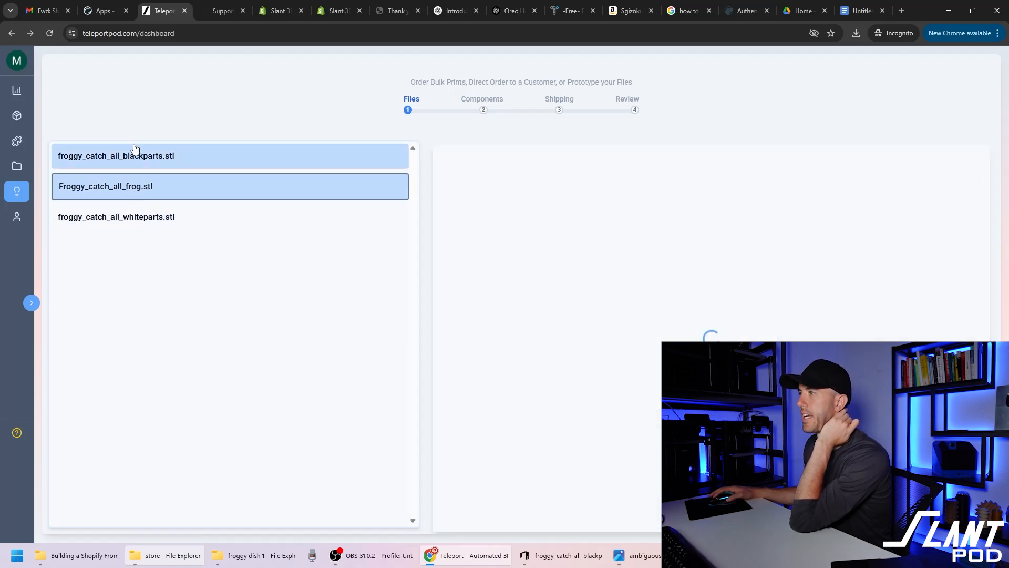
click(133, 215)
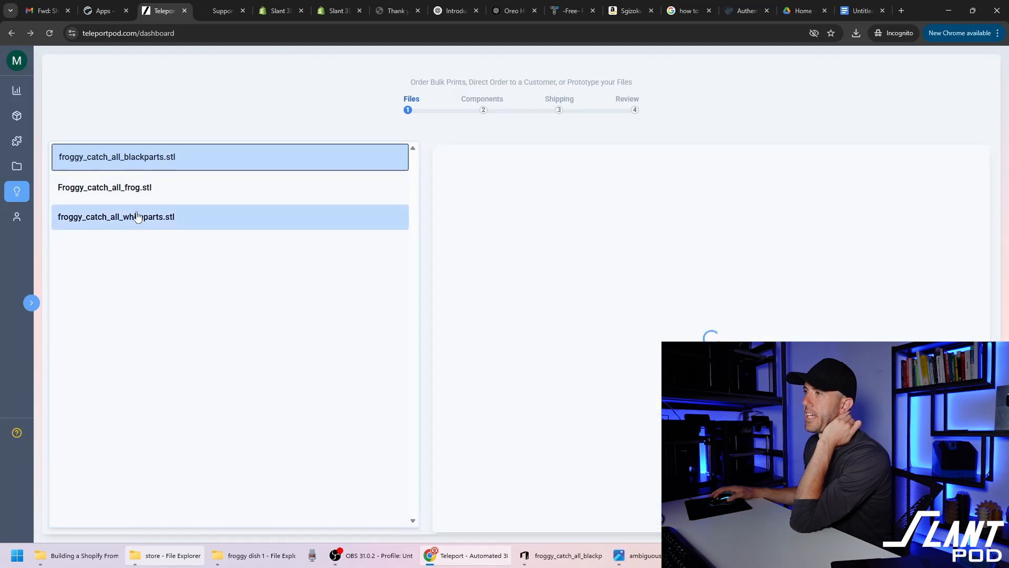
click(135, 177)
scroll(637, 373, down, 2)
click(522, 365)
scroll(638, 384, down, 2)
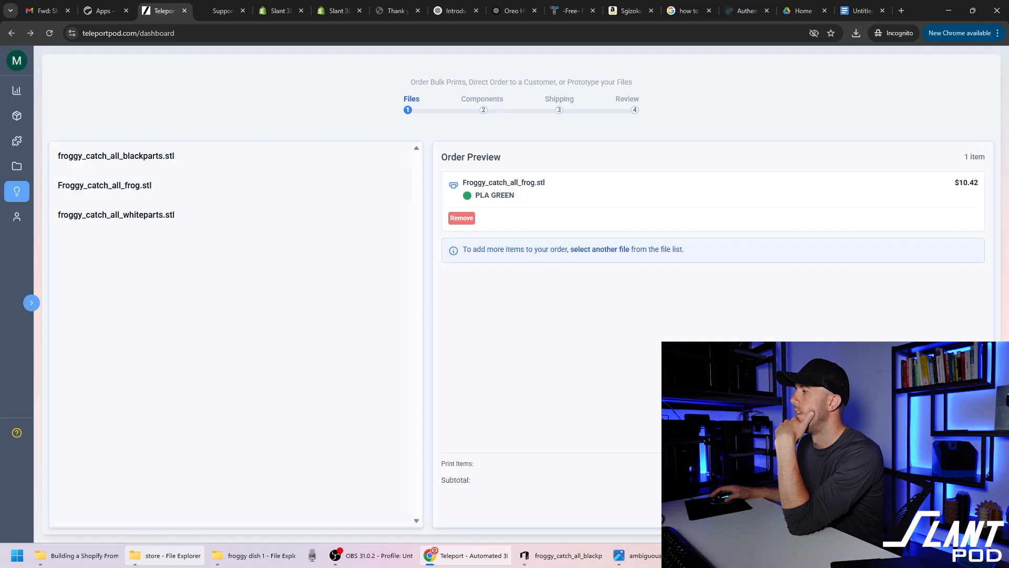
Step: On Components, add the 1/4x20 ThumbScrew and 12 in Clock Mechanism, adjust quantities, then remove both
click(932, 507)
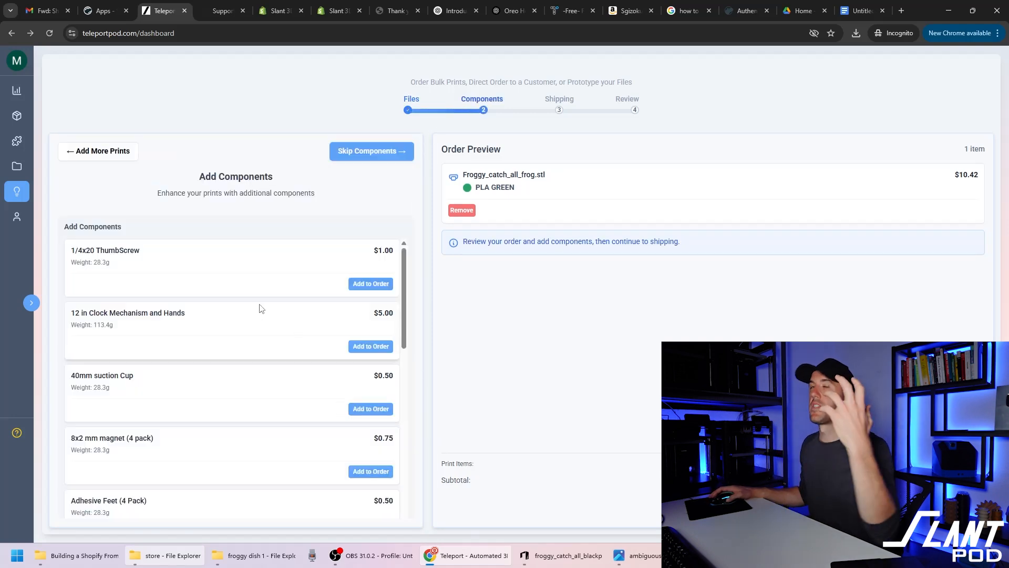
click(369, 284)
click(371, 386)
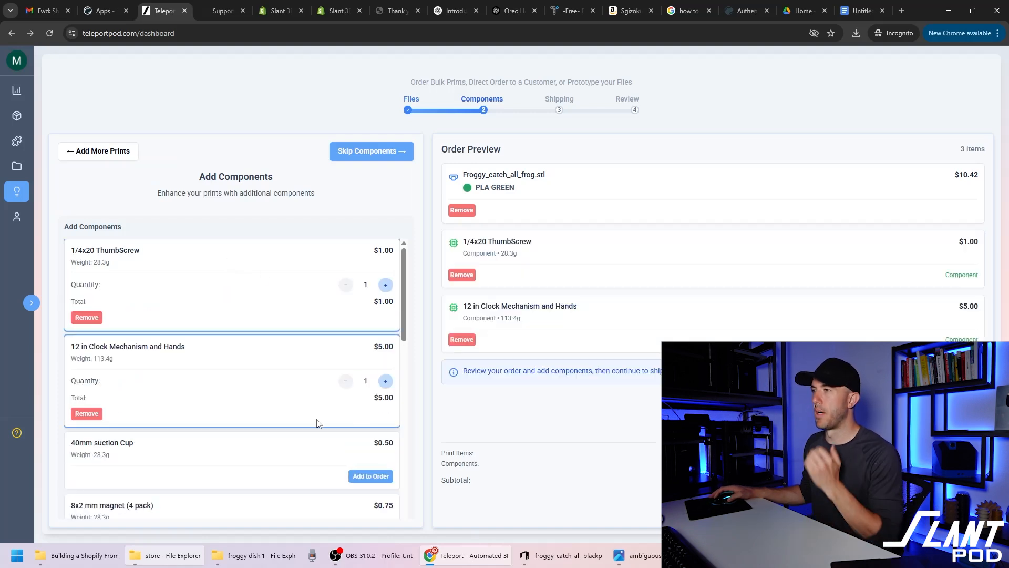
click(383, 382)
click(382, 381)
click(383, 286)
click(384, 286)
click(345, 285)
click(345, 284)
click(346, 380)
click(345, 381)
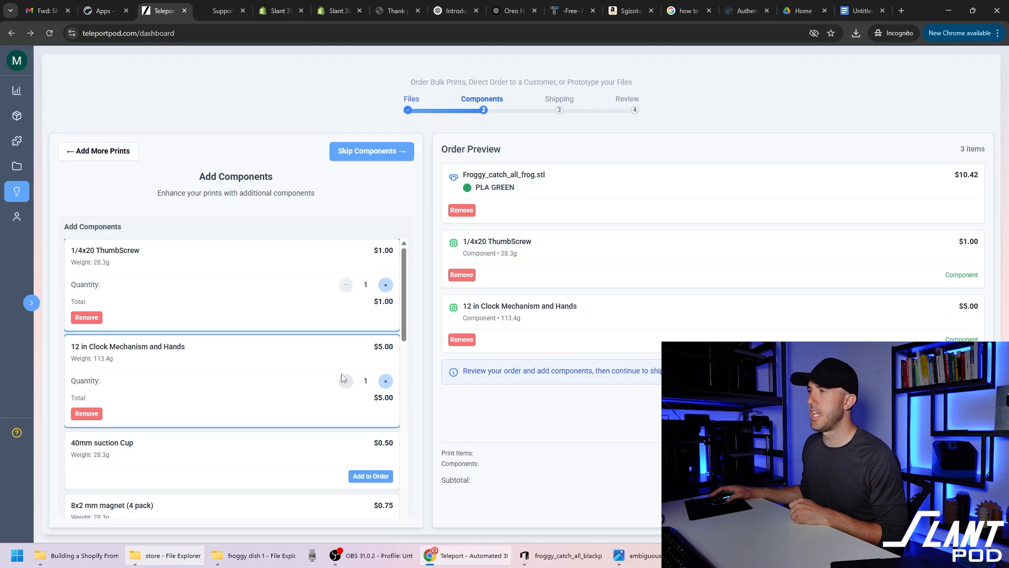
click(469, 345)
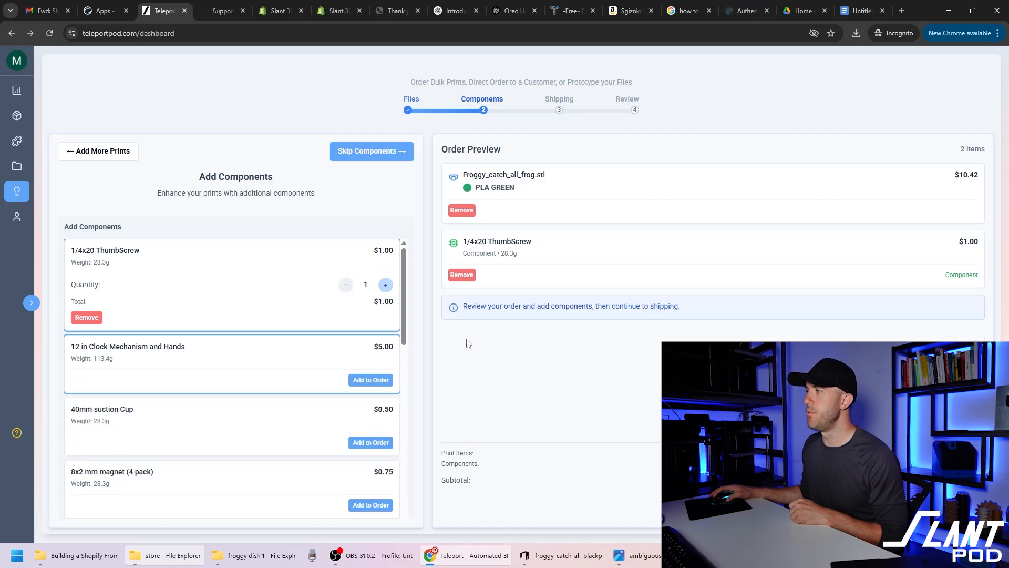
click(460, 275)
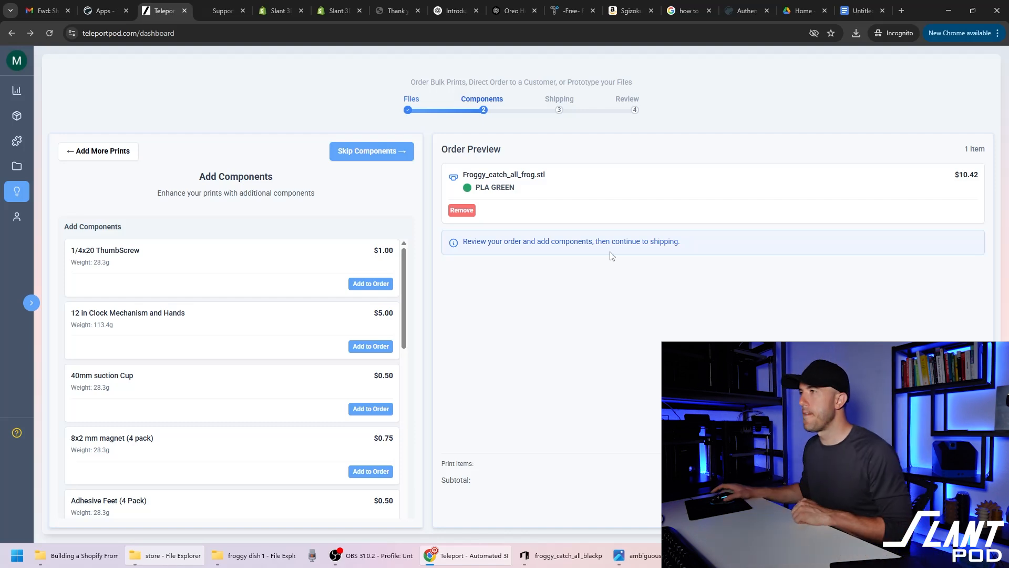
Step: Re-add the green PLA frog from the file list, continue, and skip the components step
click(105, 152)
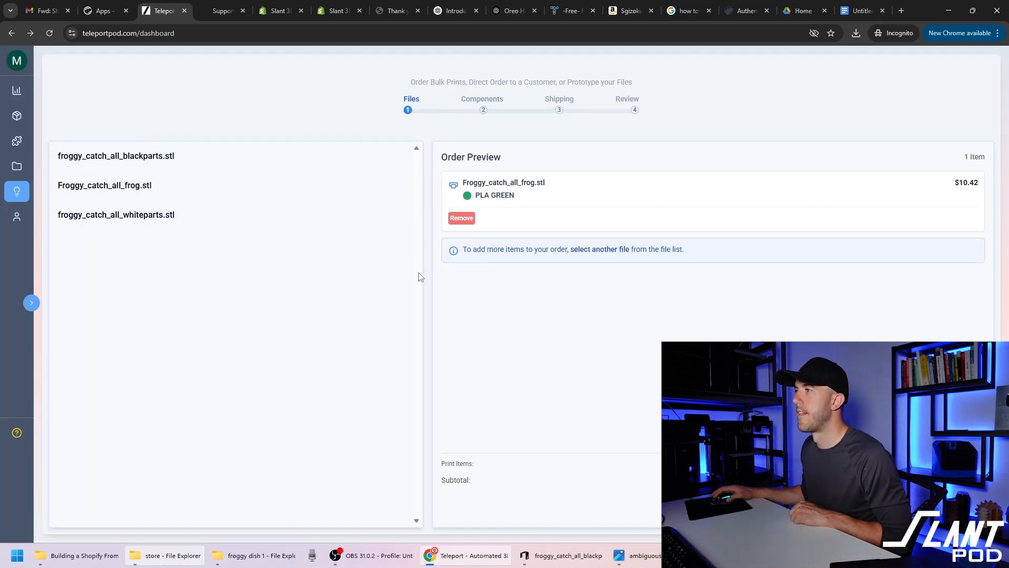
click(462, 217)
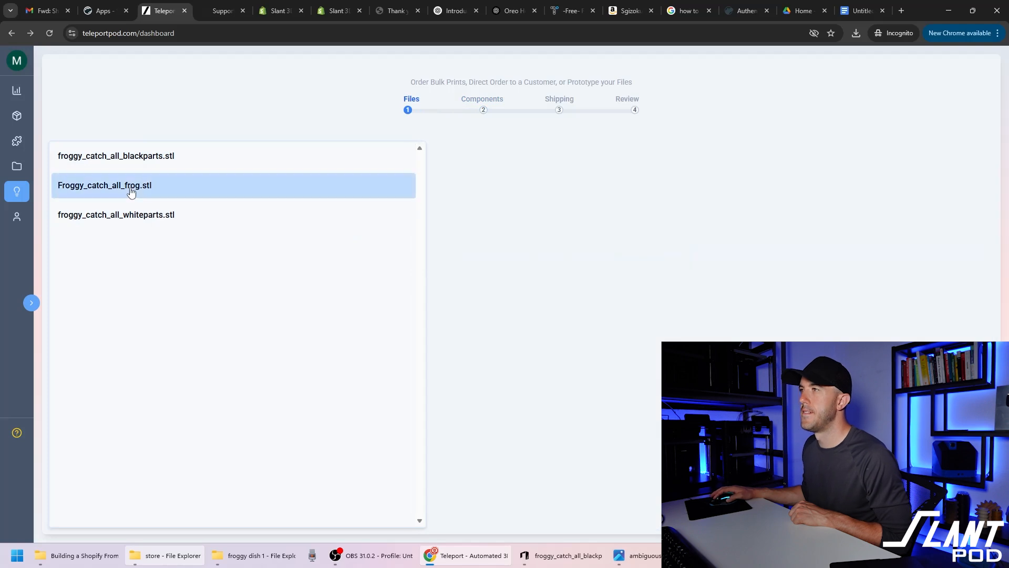
click(126, 184)
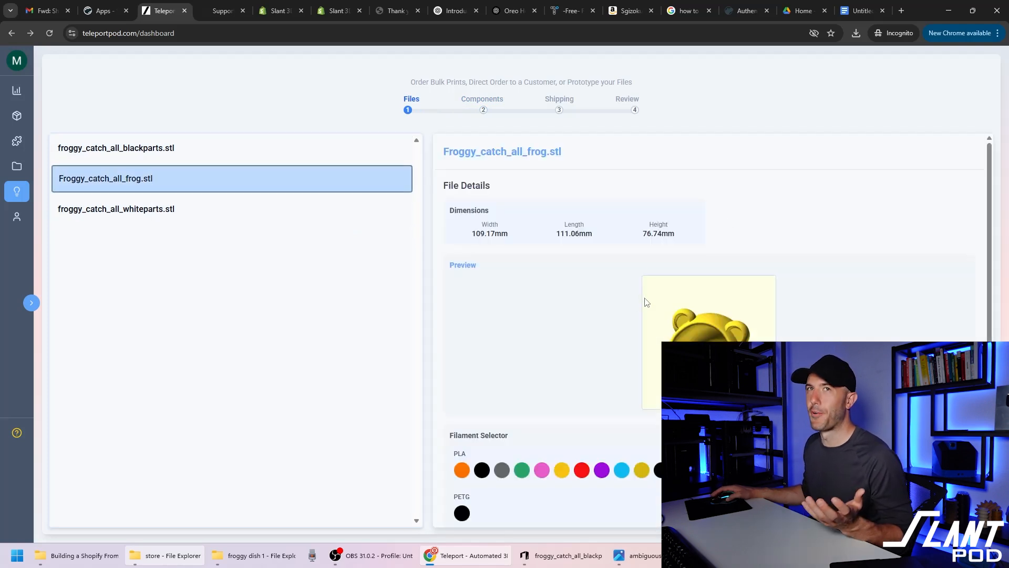
scroll(645, 304, down, 3)
click(522, 326)
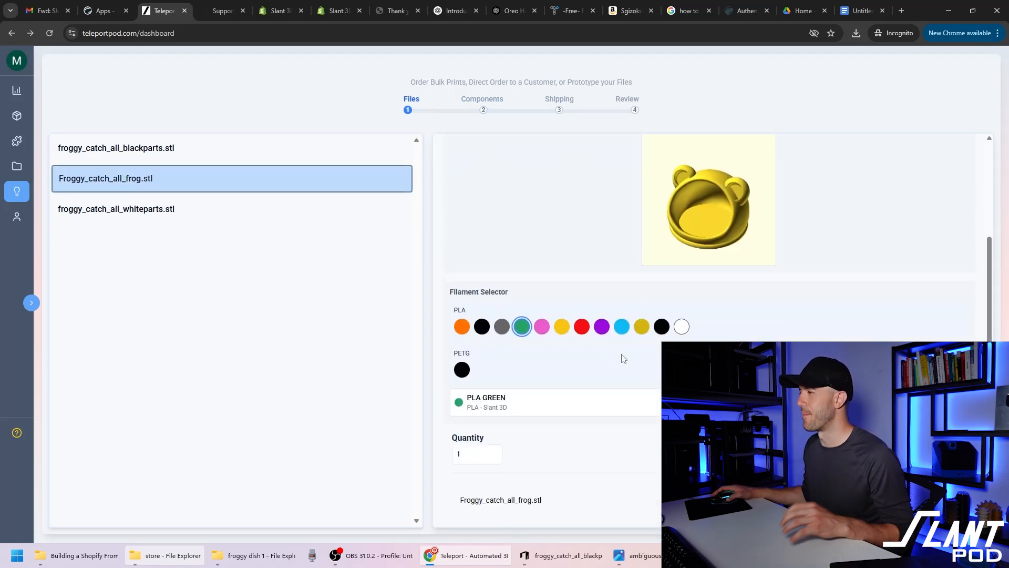
scroll(613, 367, down, 1)
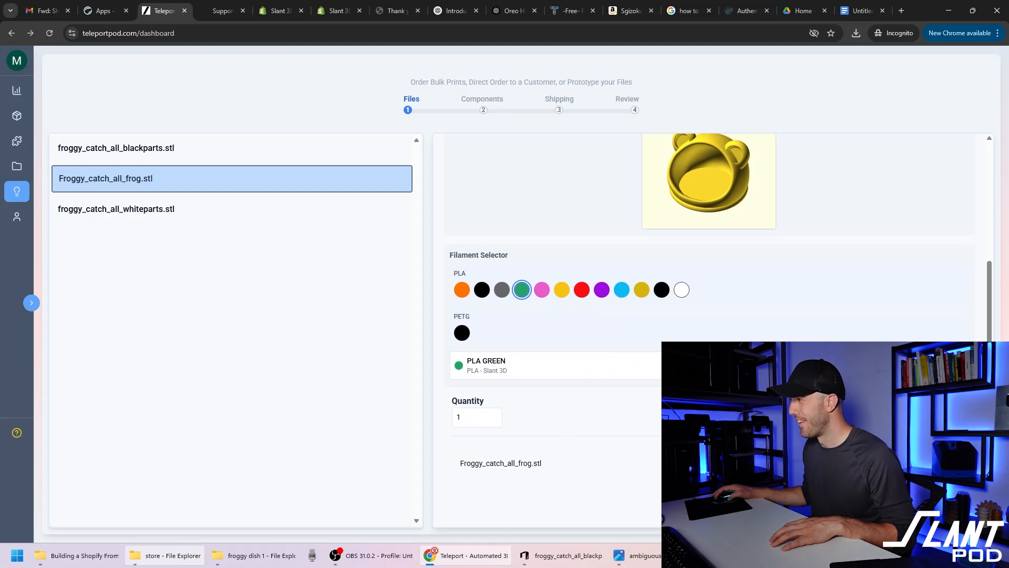
click(940, 494)
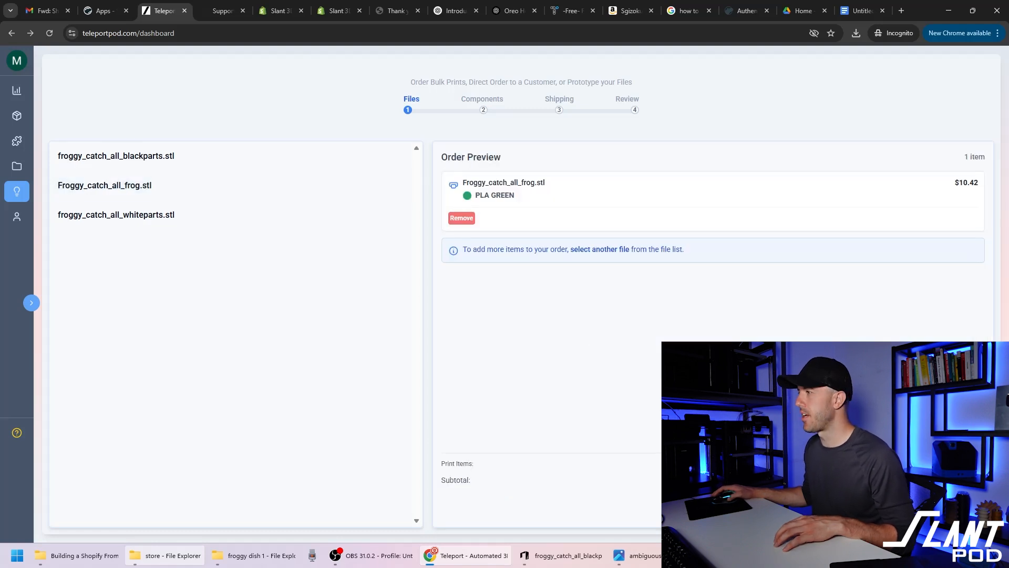
click(933, 506)
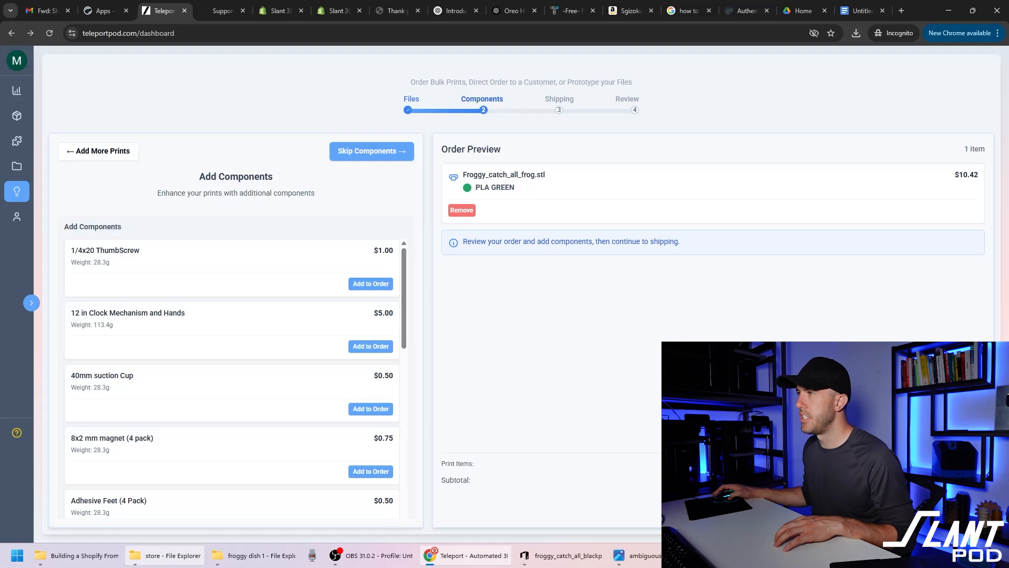
click(371, 151)
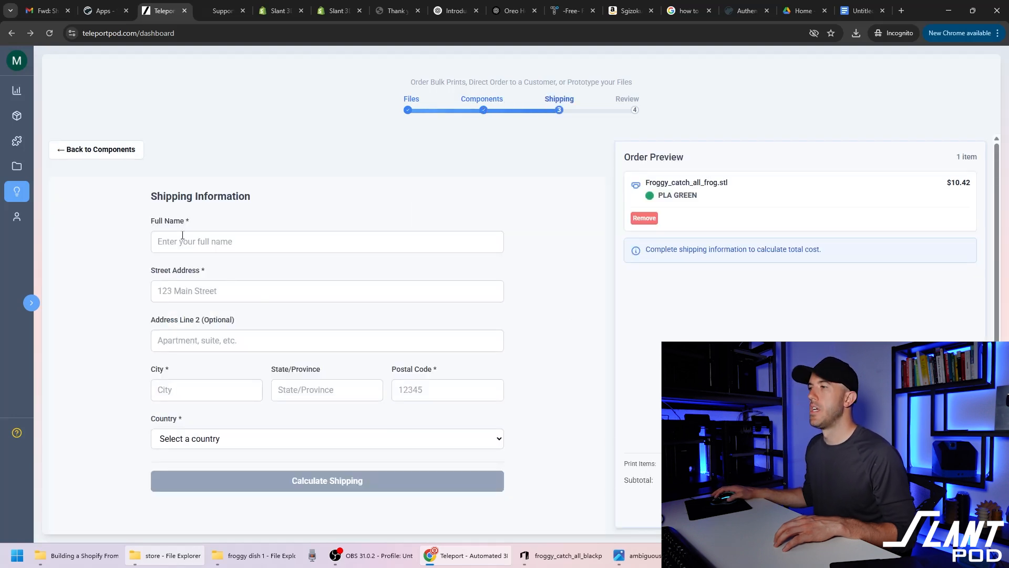
Step: Autofill the saved shipping address, calculate shipping, and find the order under Completed orders
click(221, 241)
click(267, 281)
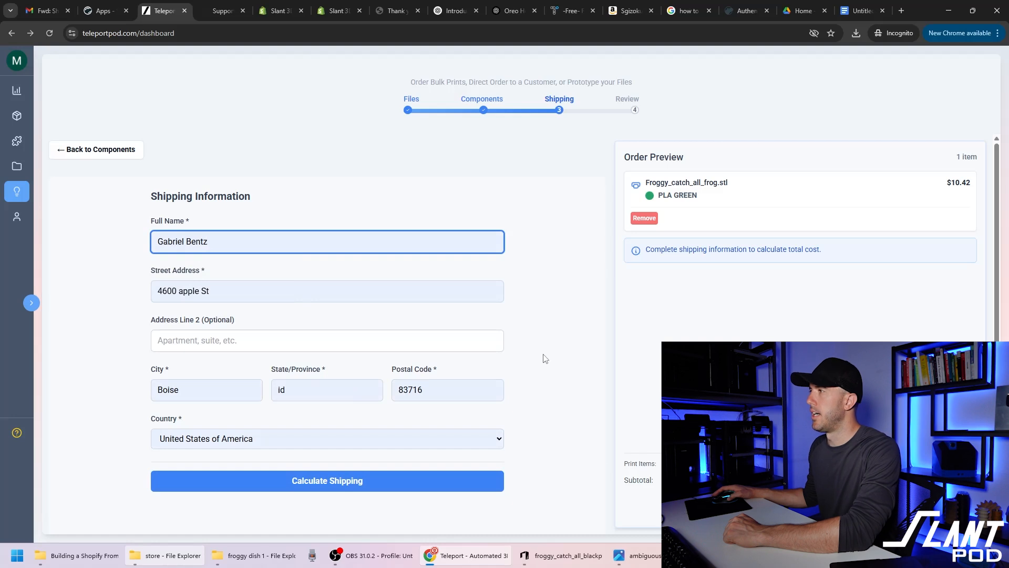
scroll(562, 335, down, 1)
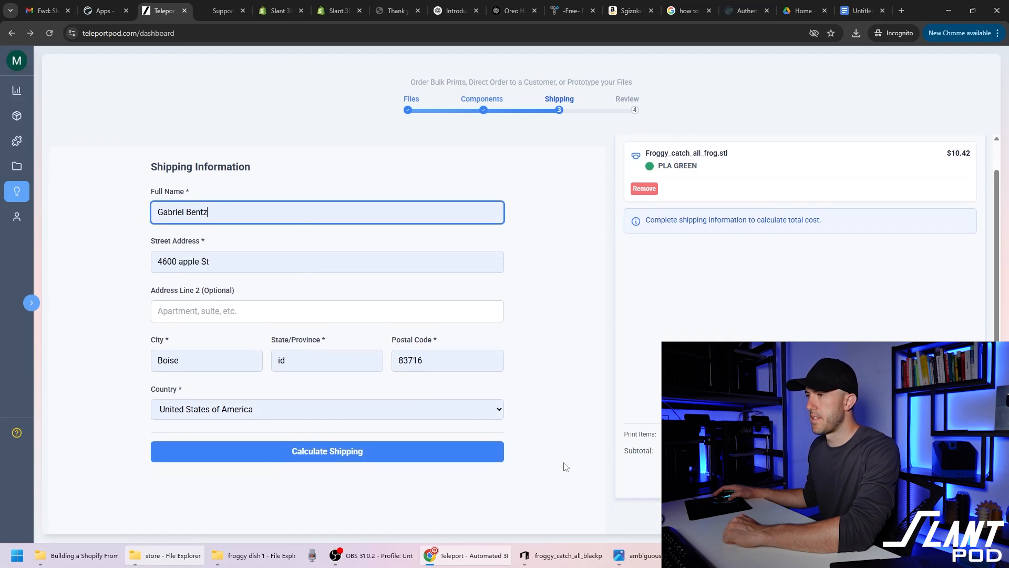
click(410, 458)
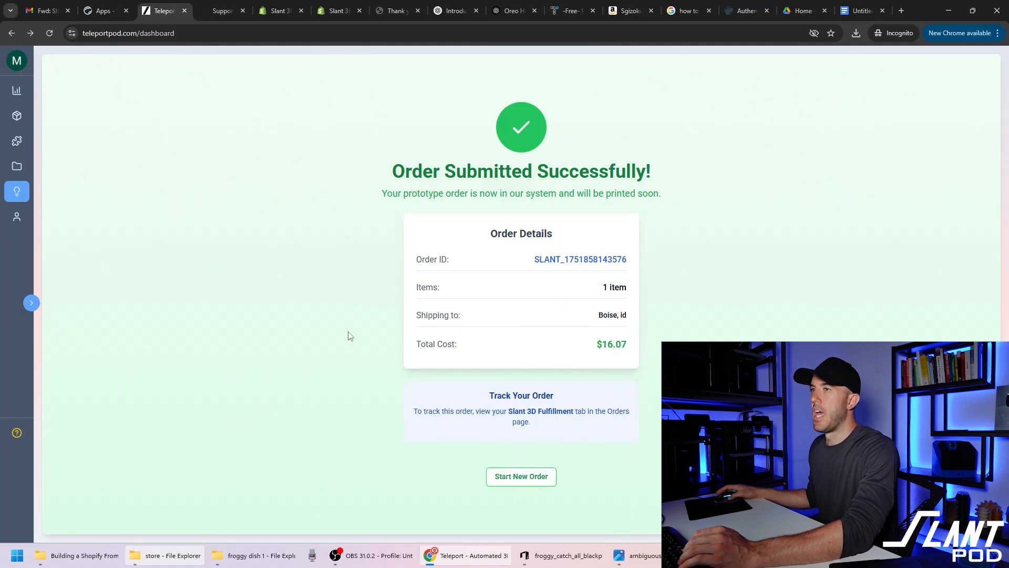
click(16, 119)
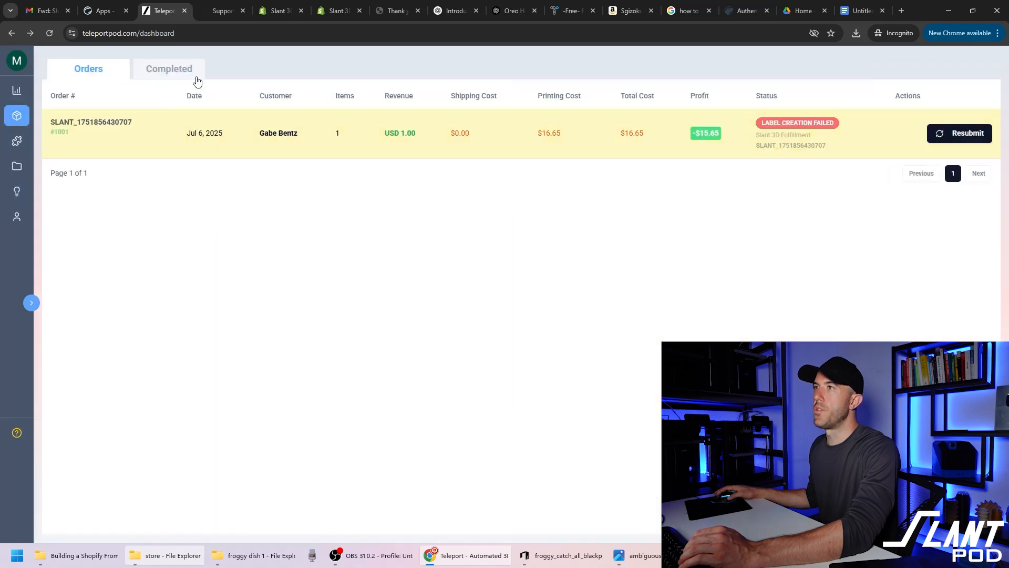
click(180, 70)
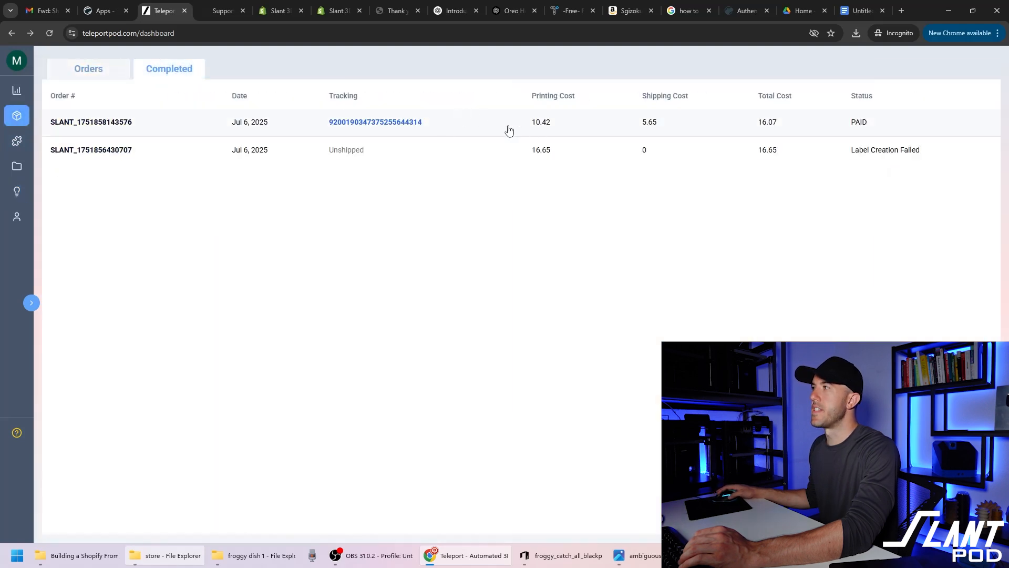